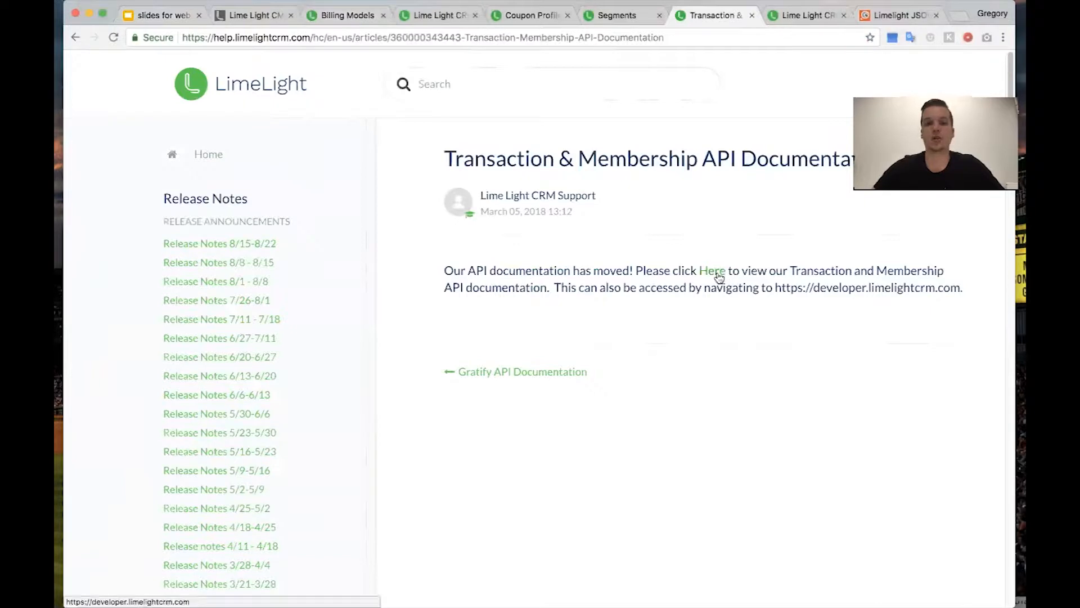
- Open the Transaction and Membership API documentation from the help article, and open its Legacy API documentation in a new tab
{"action": "left_click", "coordinate": [712, 271]}
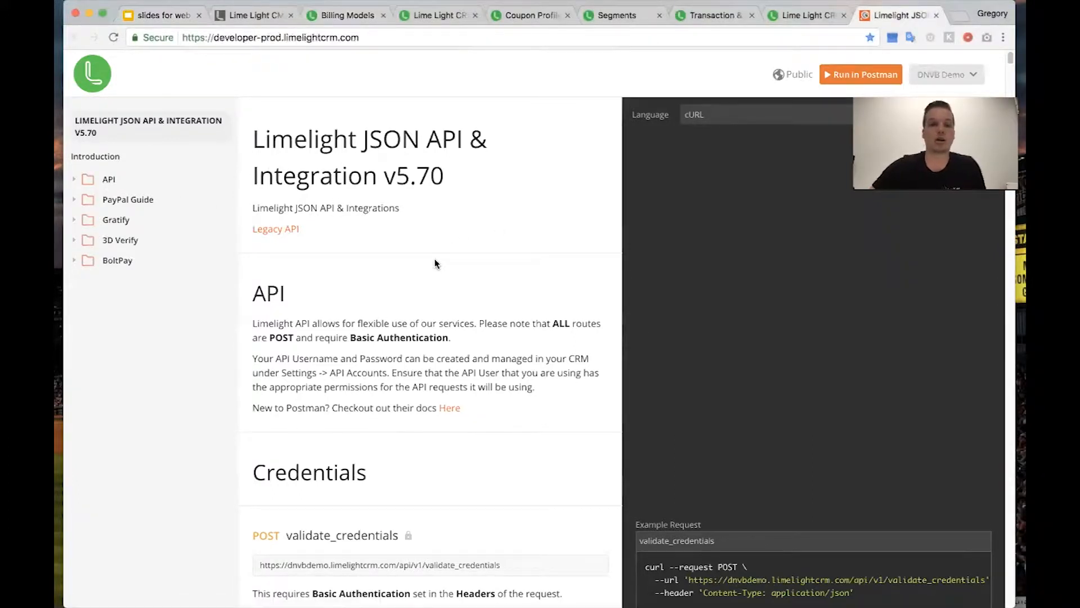
{"action": "right_click", "coordinate": [281, 233]}
{"action": "left_click", "coordinate": [304, 236]}
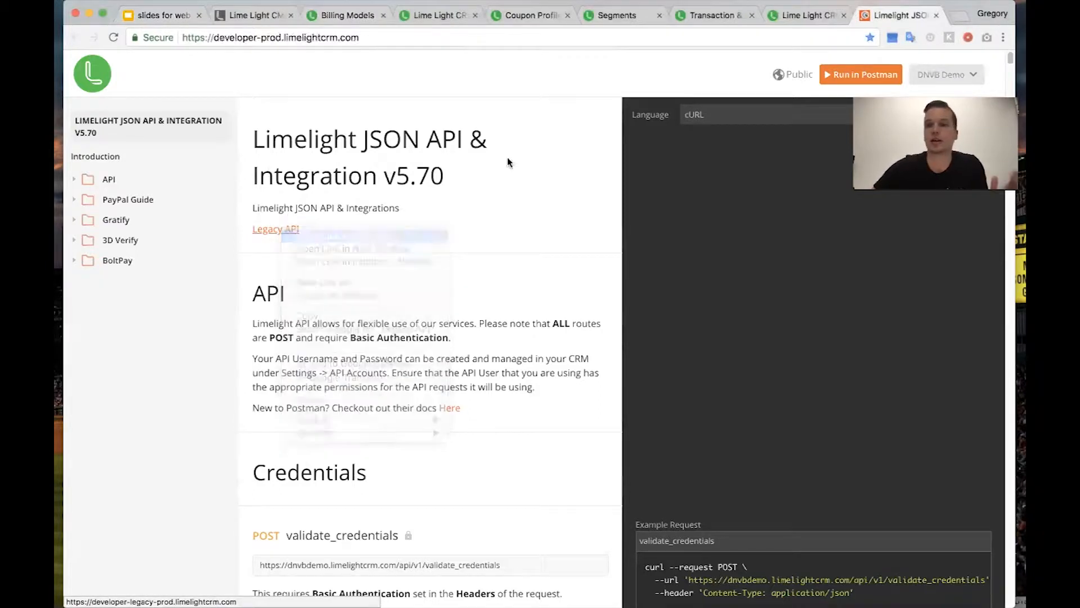
- Expand the JSON API section, view the Orders overview and its methods, and collapse the Orders folder
{"action": "left_click", "coordinate": [109, 179]}
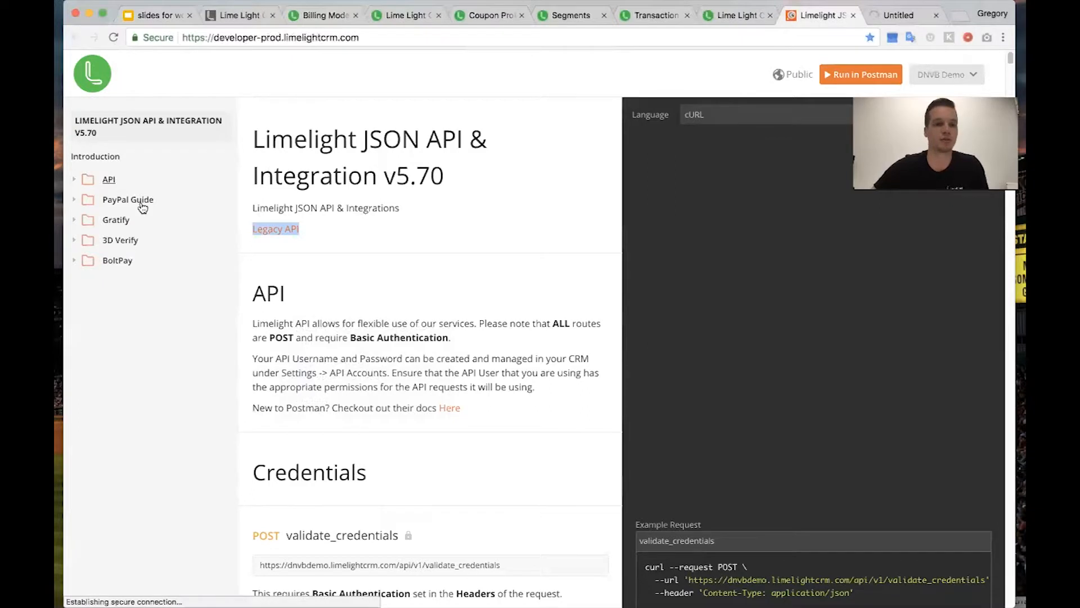
{"action": "left_click", "coordinate": [129, 294]}
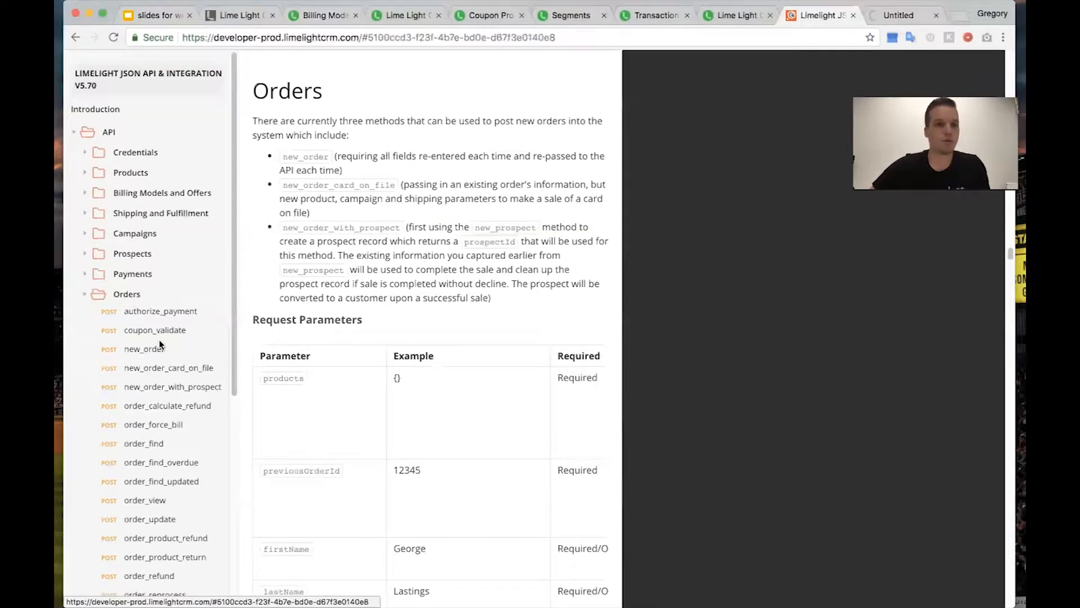
{"action": "scroll", "coordinate": [160, 344], "scroll_direction": "down", "scroll_amount": 1}
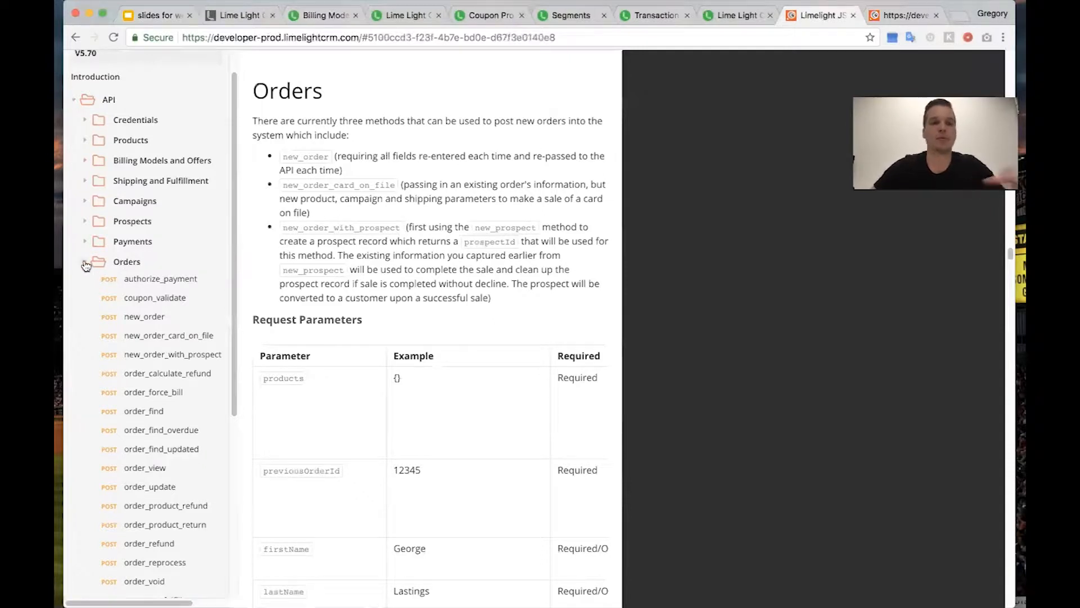
{"action": "left_click", "coordinate": [117, 263]}
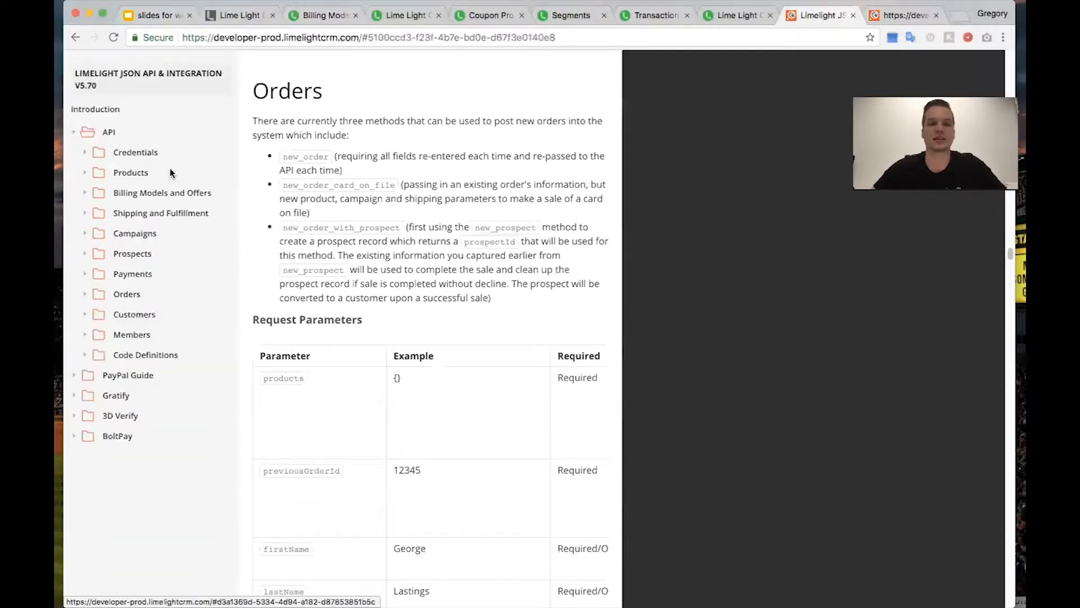
- Open the product_bundle_index method under Products and review its endpoint, description and headers
{"action": "left_click", "coordinate": [130, 173]}
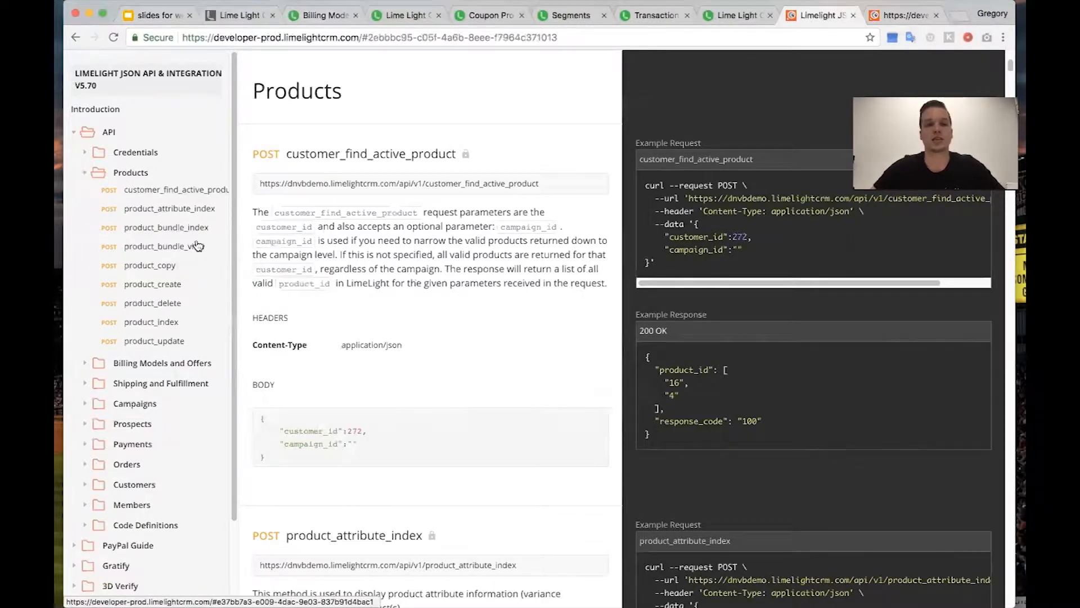
{"action": "left_click", "coordinate": [164, 228]}
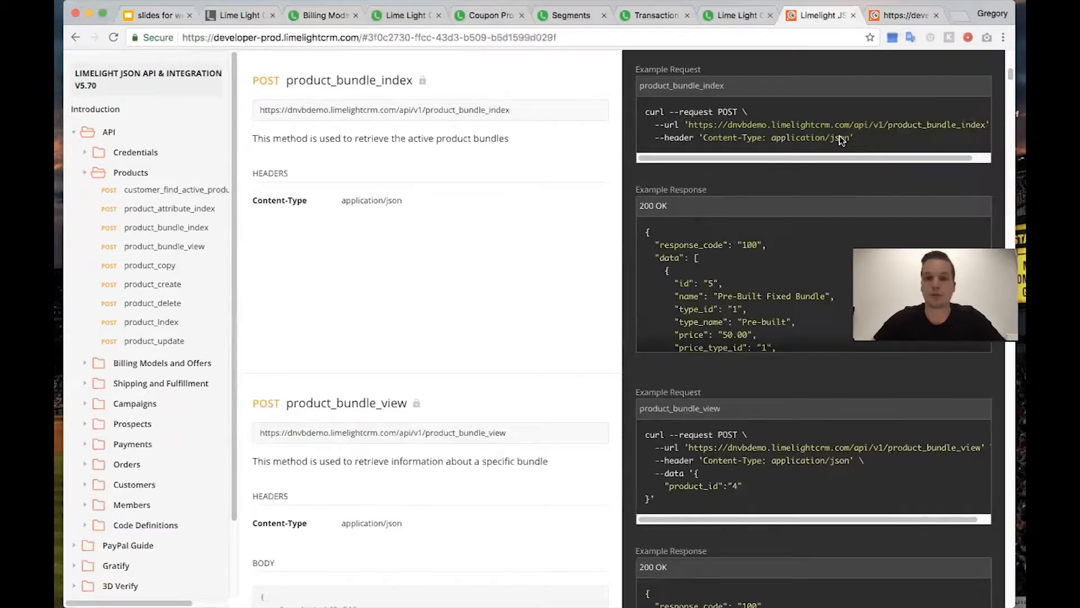
{"action": "scroll", "coordinate": [839, 136], "scroll_direction": "down", "scroll_amount": 1}
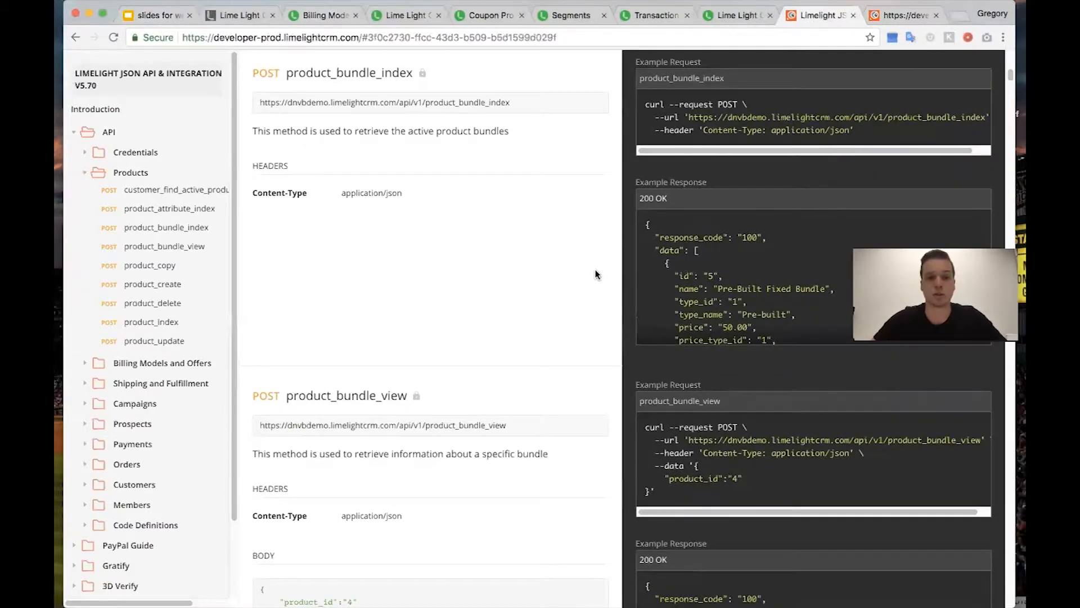
{"action": "scroll", "coordinate": [598, 273], "scroll_direction": "down", "scroll_amount": 1}
{"action": "scroll", "coordinate": [378, 212], "scroll_direction": "up", "scroll_amount": 5}
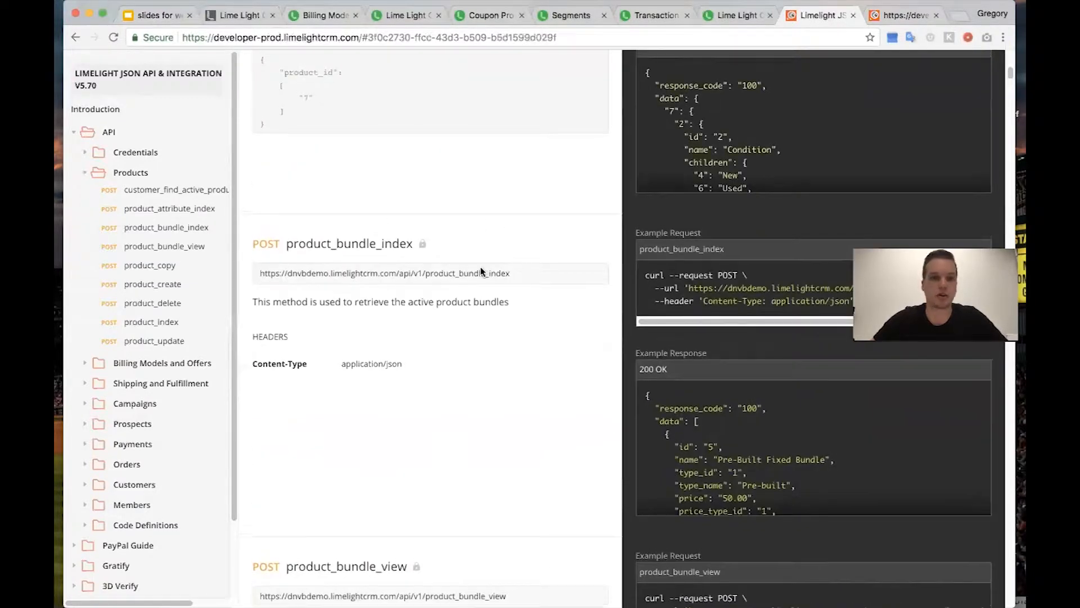
{"action": "scroll", "coordinate": [480, 267], "scroll_direction": "up", "scroll_amount": 3}
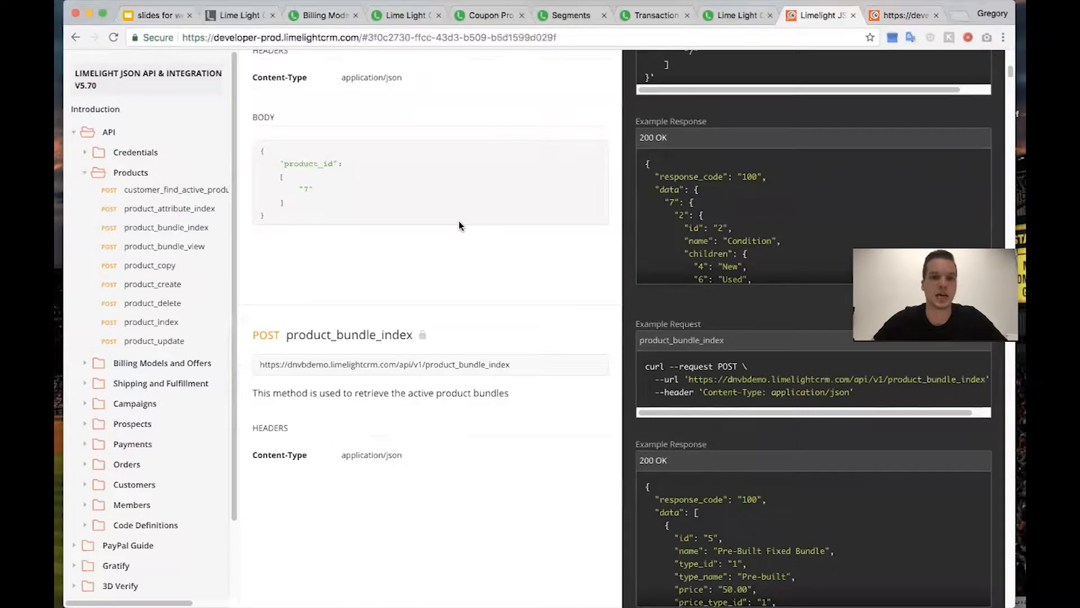
{"action": "scroll", "coordinate": [713, 382], "scroll_direction": "up", "scroll_amount": 1}
{"action": "scroll", "coordinate": [714, 382], "scroll_direction": "down", "scroll_amount": 4}
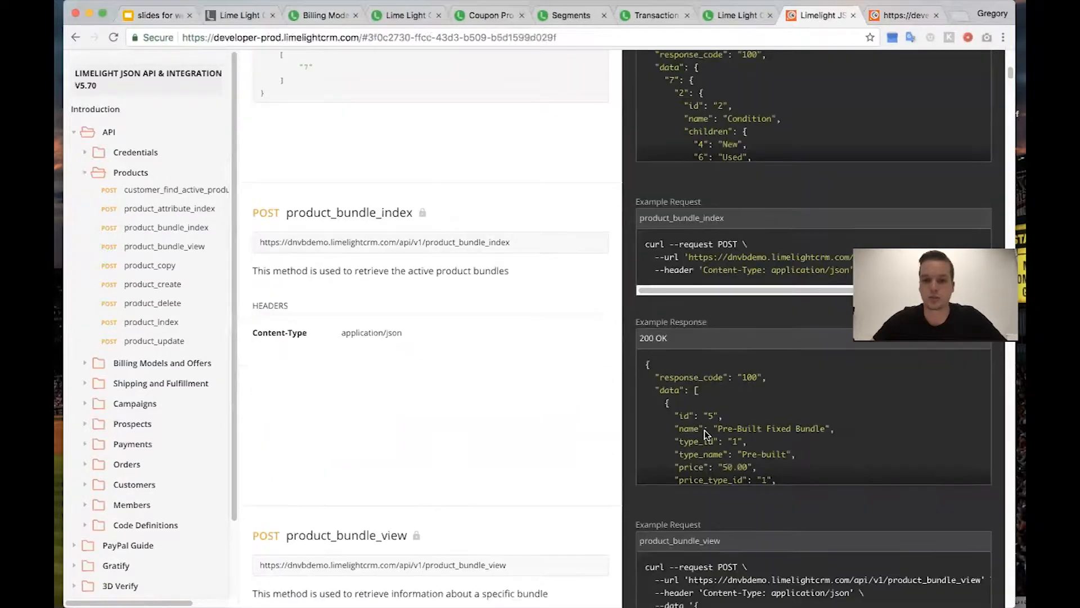
- Expand the product_bundle_index example response, review the bundle entries, and close the expanded view
{"action": "left_click", "coordinate": [790, 443]}
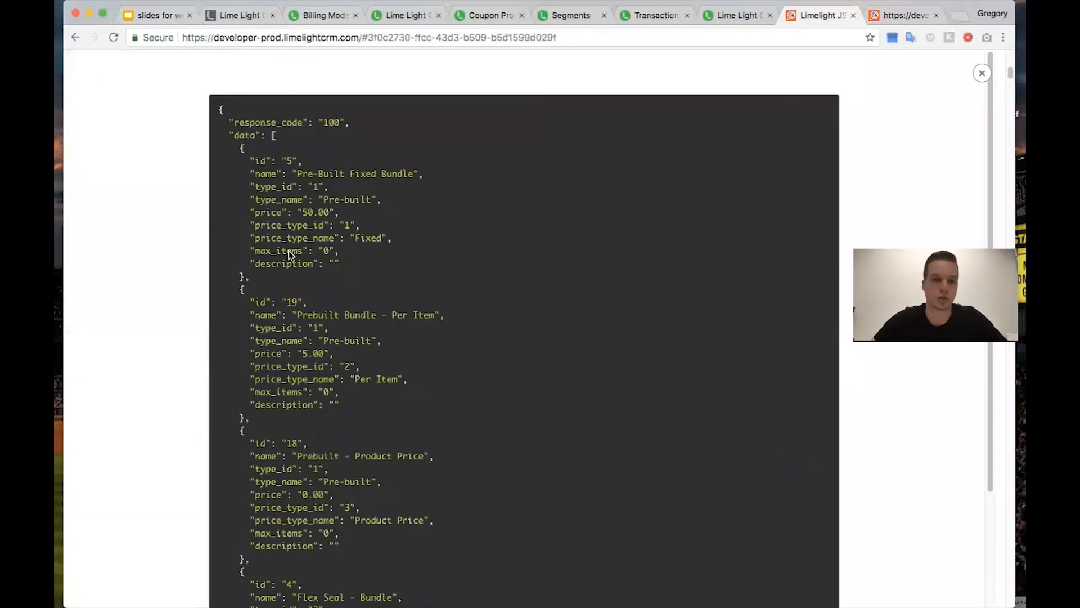
{"action": "scroll", "coordinate": [291, 255], "scroll_direction": "down", "scroll_amount": 2}
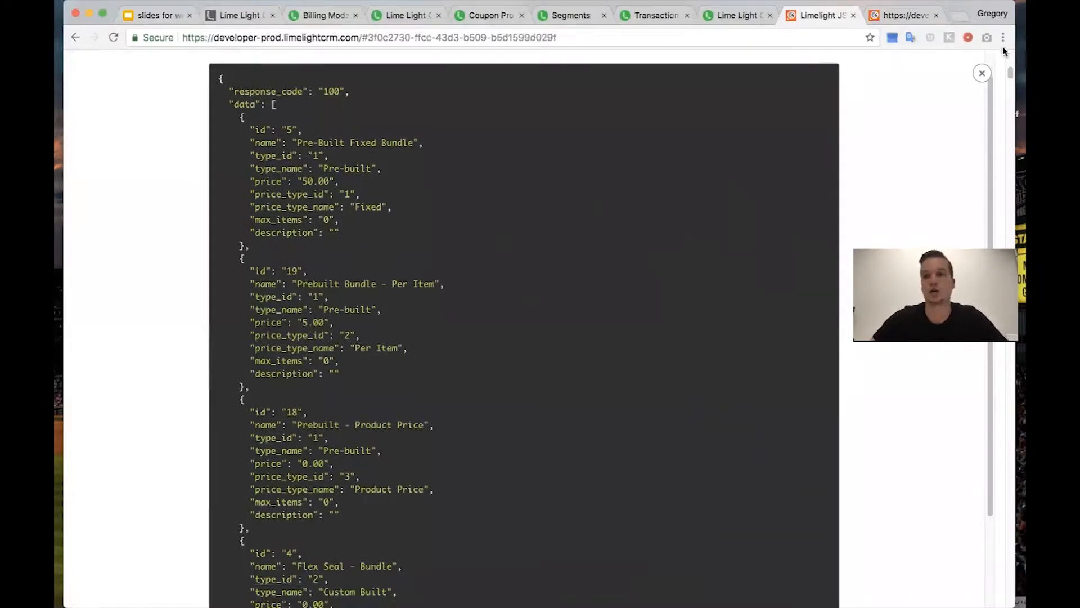
{"action": "left_click", "coordinate": [946, 114]}
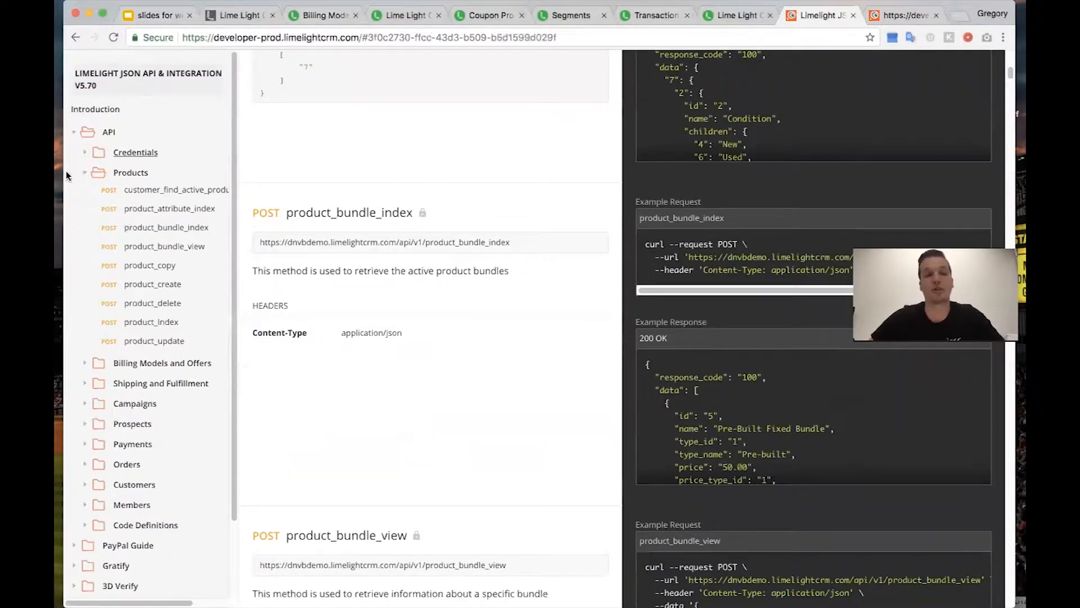
- Collapse the Products folder and open the new_order method under Orders
{"action": "left_click", "coordinate": [84, 173]}
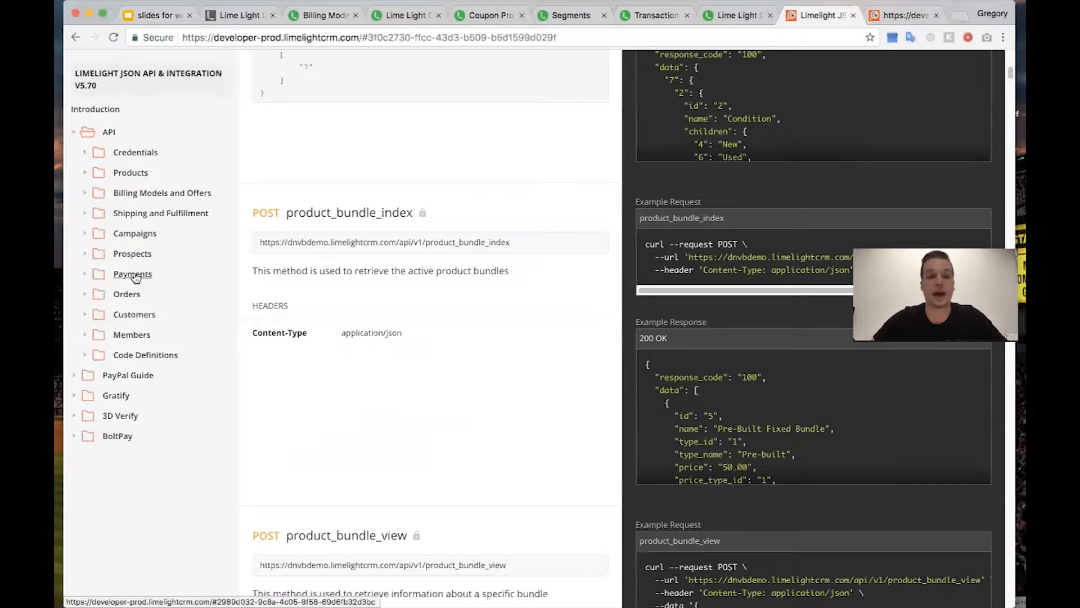
{"action": "left_click", "coordinate": [112, 298]}
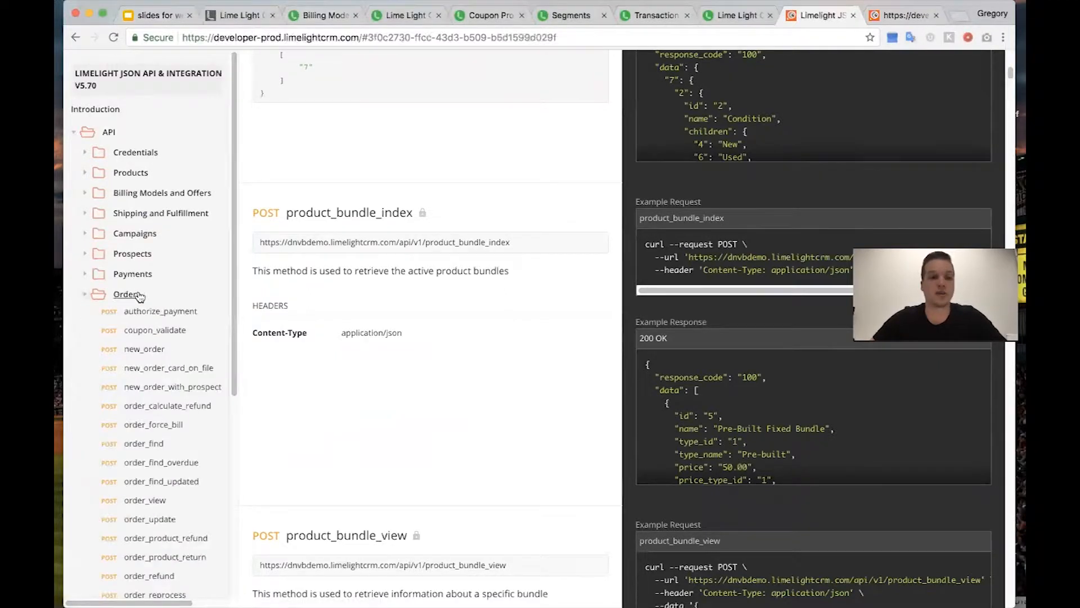
{"action": "scroll", "coordinate": [146, 376], "scroll_direction": "down", "scroll_amount": 1}
{"action": "scroll", "coordinate": [147, 376], "scroll_direction": "down", "scroll_amount": 3}
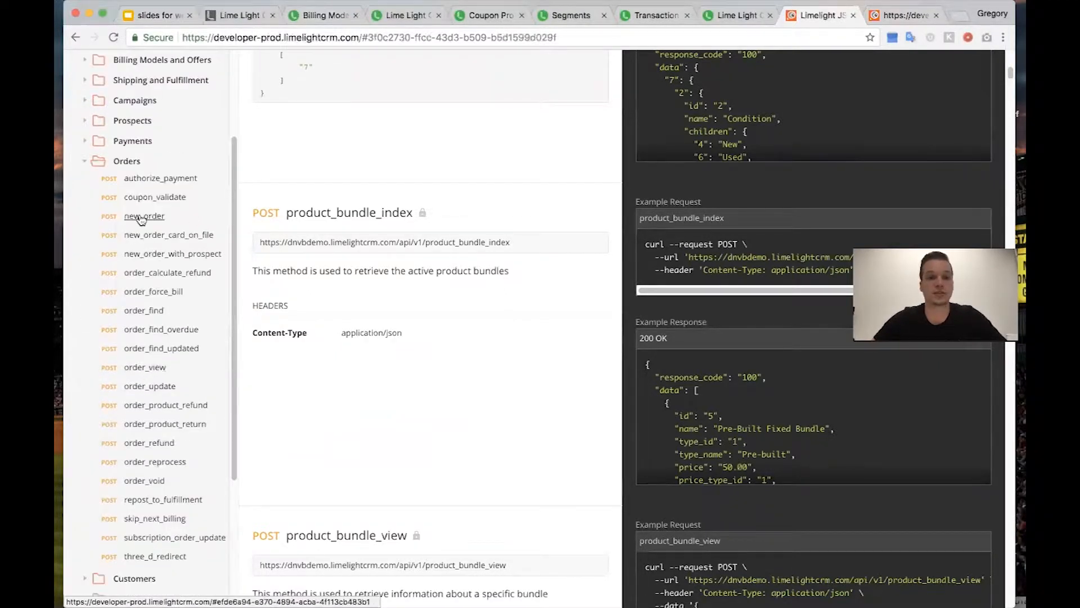
{"action": "left_click", "coordinate": [148, 216]}
- Expand the authorize_payment request body, highlight its products block and product 16's billing model and quantity, and close the expanded view
{"action": "scroll", "coordinate": [344, 139], "scroll_direction": "up", "scroll_amount": 6}
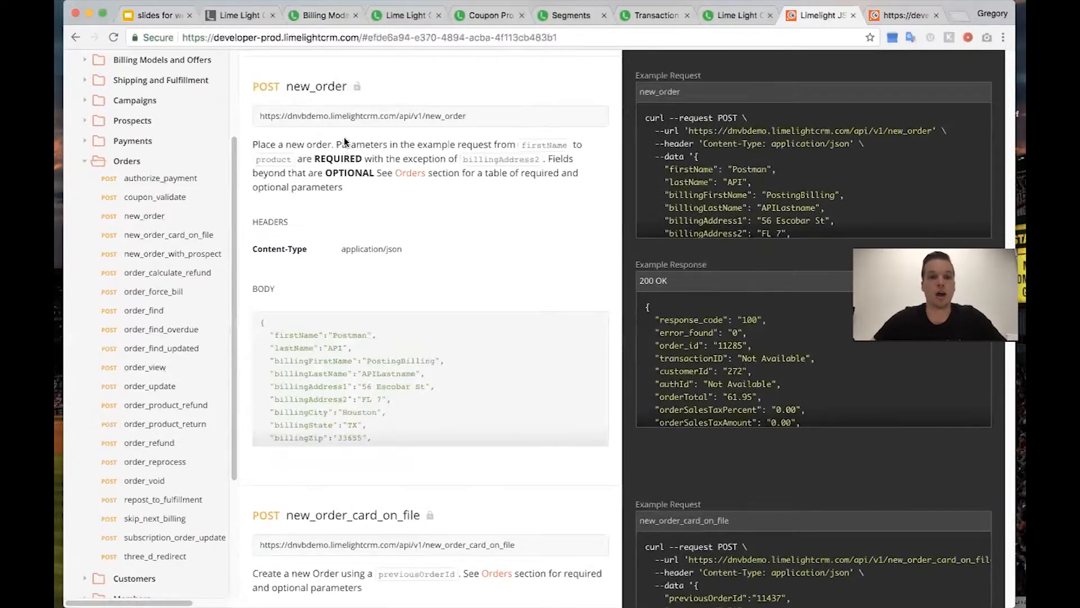
{"action": "scroll", "coordinate": [344, 138], "scroll_direction": "up", "scroll_amount": 8}
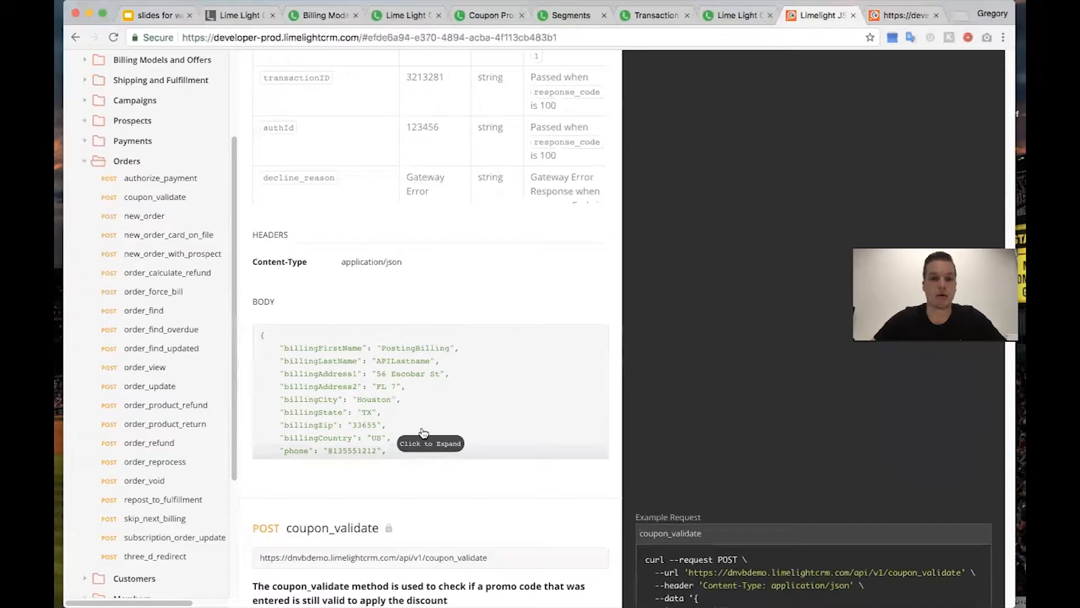
{"action": "left_click", "coordinate": [423, 432]}
{"action": "scroll", "coordinate": [603, 403], "scroll_direction": "down", "scroll_amount": 1}
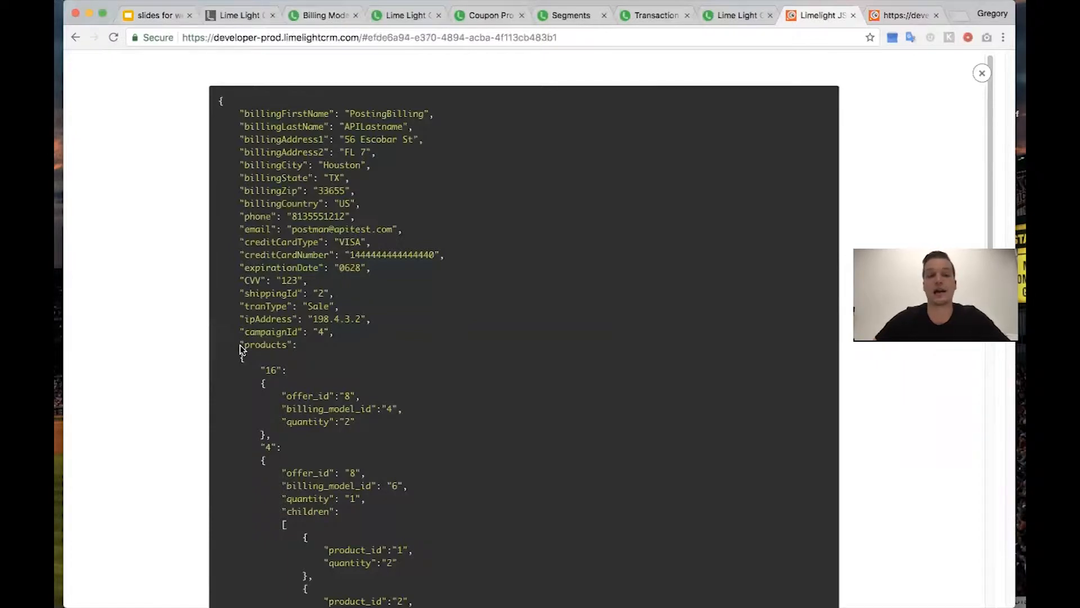
{"action": "left_click_drag", "start_coordinate": [252, 346], "coordinate": [313, 379]}
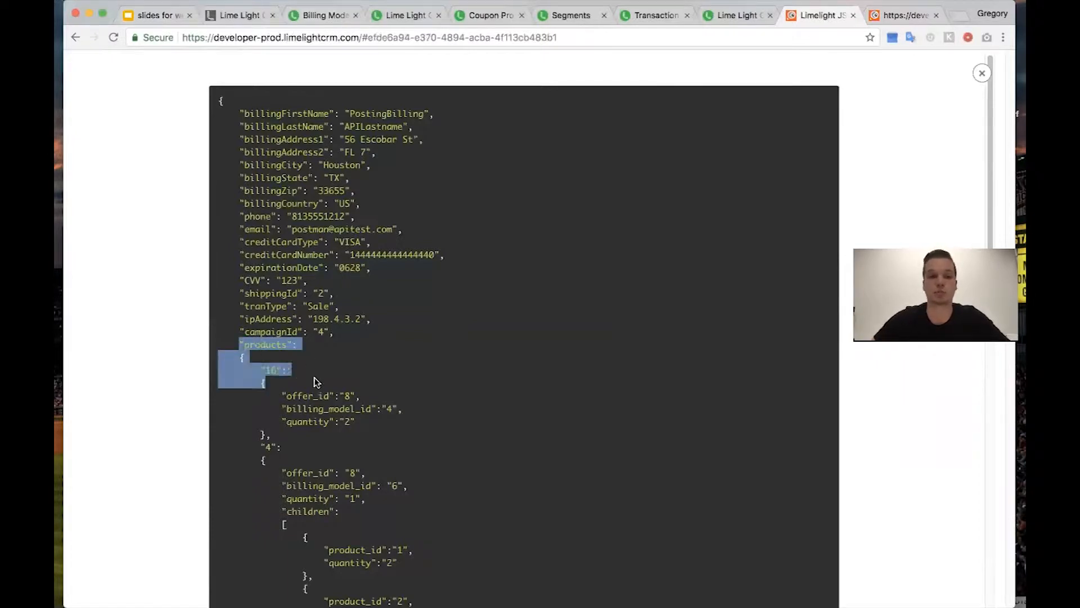
{"action": "left_click", "coordinate": [369, 432]}
{"action": "left_click_drag", "start_coordinate": [367, 430], "coordinate": [290, 405]}
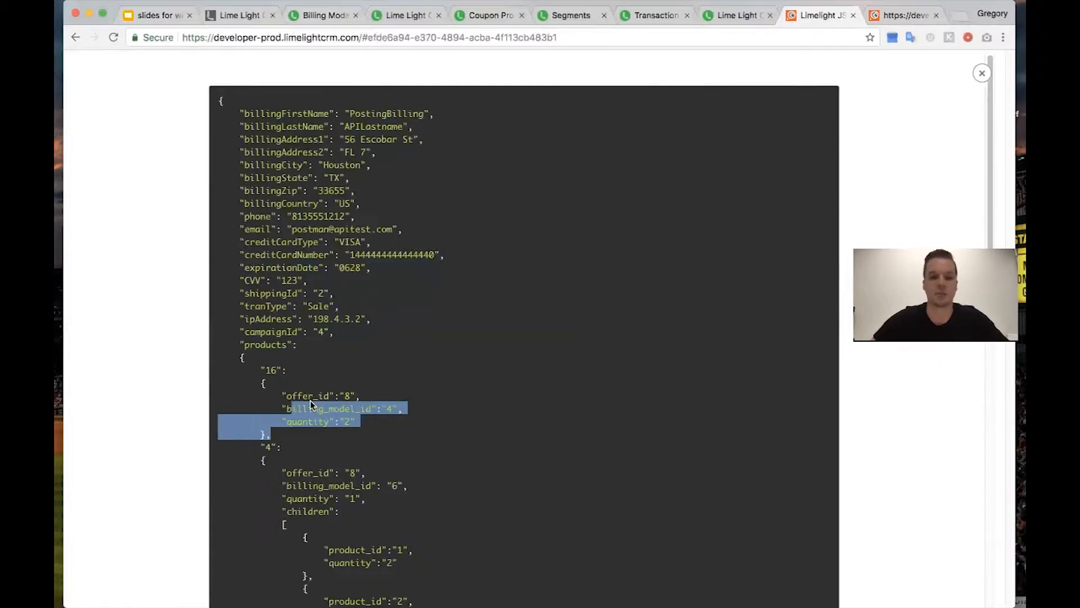
{"action": "left_click", "coordinate": [309, 400]}
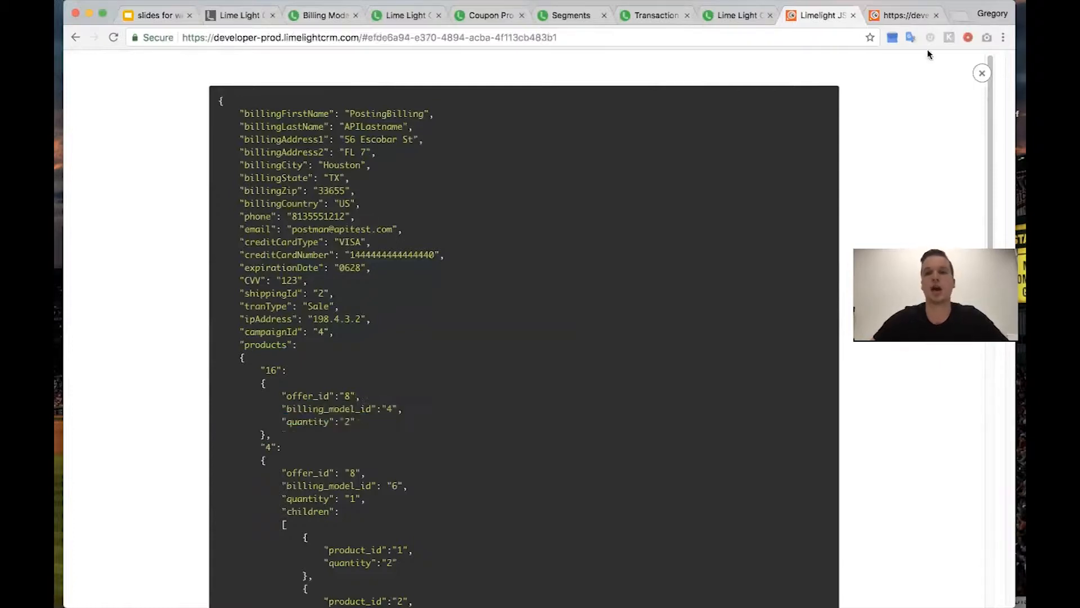
{"action": "left_click", "coordinate": [982, 75]}
- Close the separate legacy documentation tab and open the Legacy API documentation from the top of the JSON API page
{"action": "left_click", "coordinate": [906, 15]}
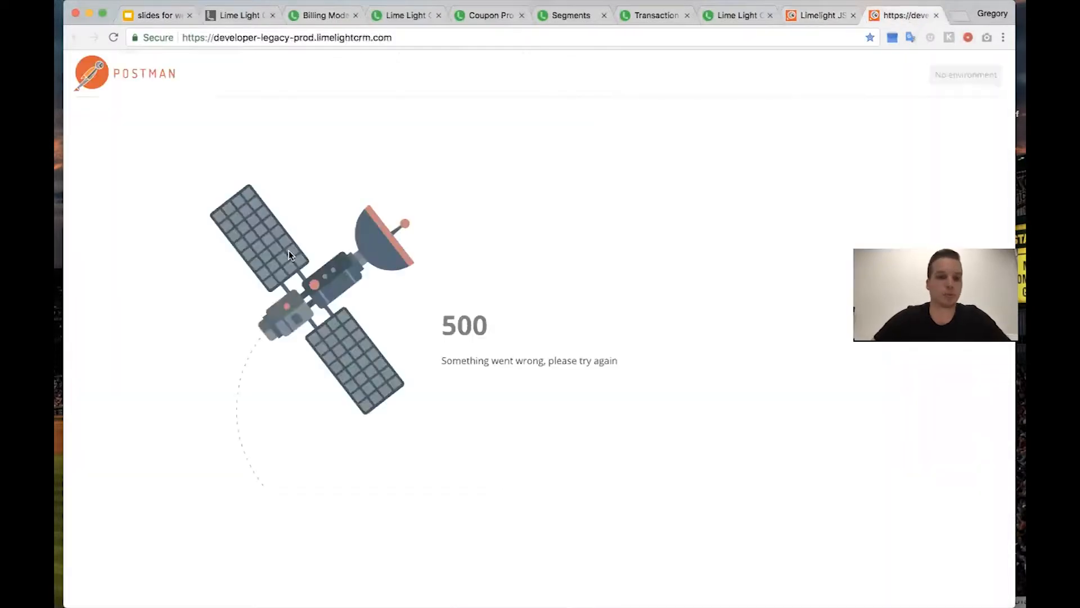
{"action": "left_click", "coordinate": [936, 15]}
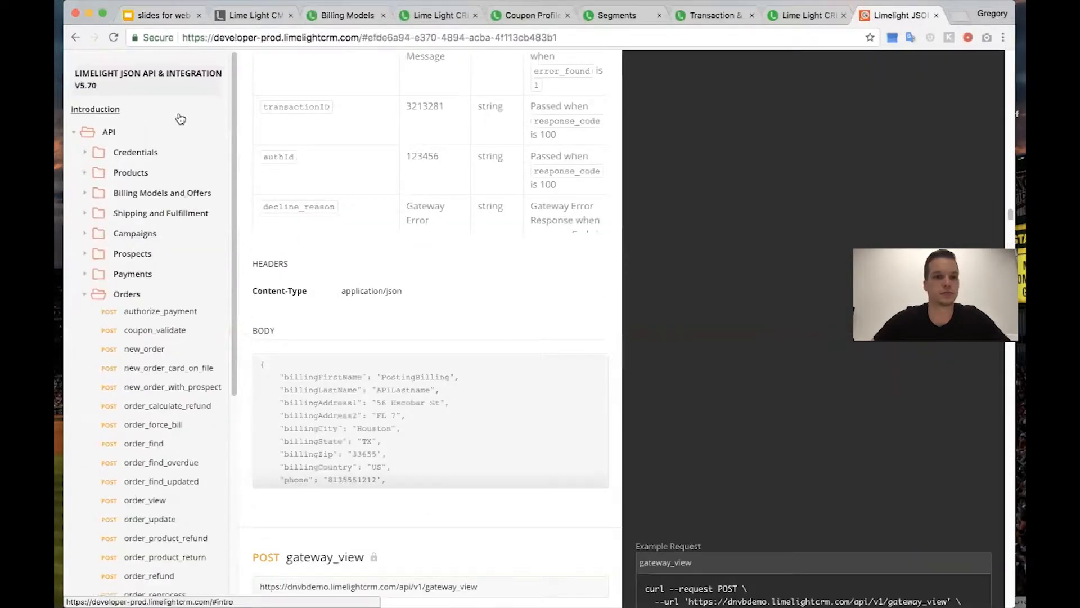
{"action": "scroll", "coordinate": [377, 154], "scroll_direction": "up", "scroll_amount": 20}
{"action": "scroll", "coordinate": [377, 151], "scroll_direction": "up", "scroll_amount": 20}
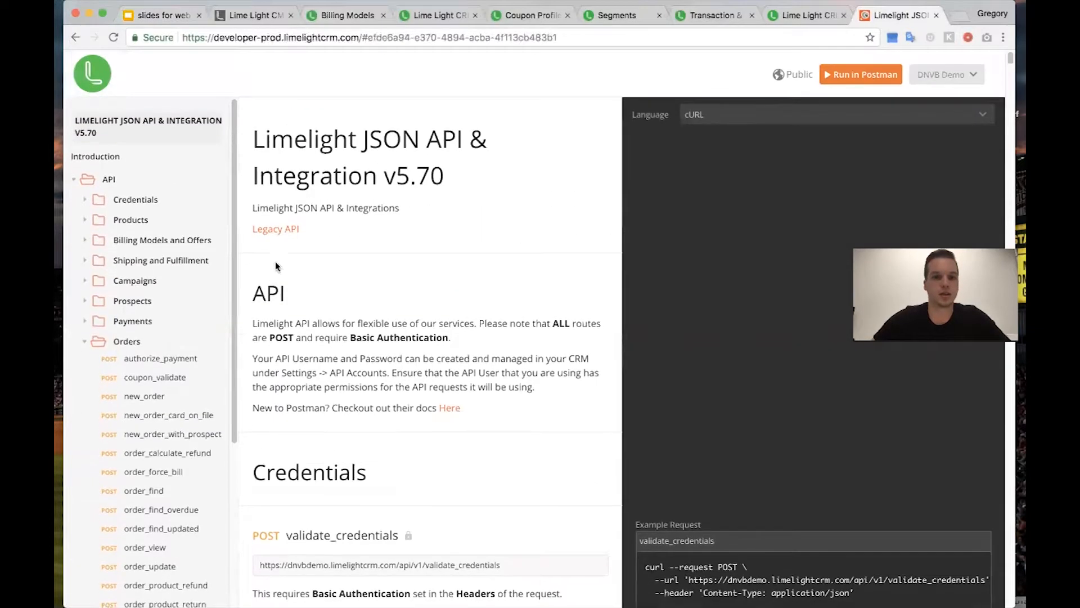
{"action": "left_click", "coordinate": [289, 233]}
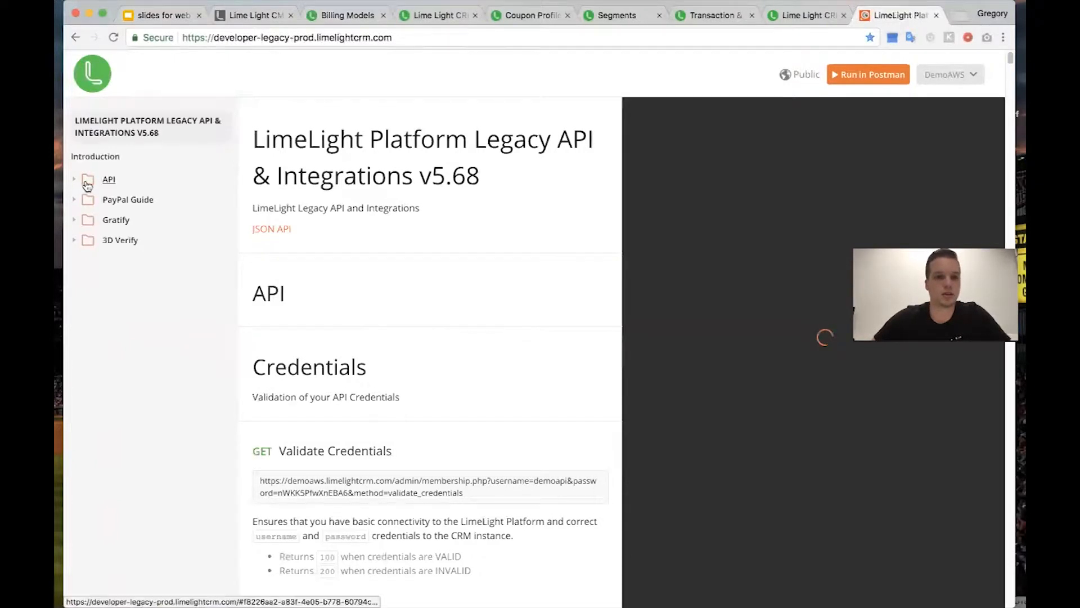
- Open the NewOrder method under Orders in the legacy API documentation and highlight its full request URL
{"action": "left_click", "coordinate": [109, 182]}
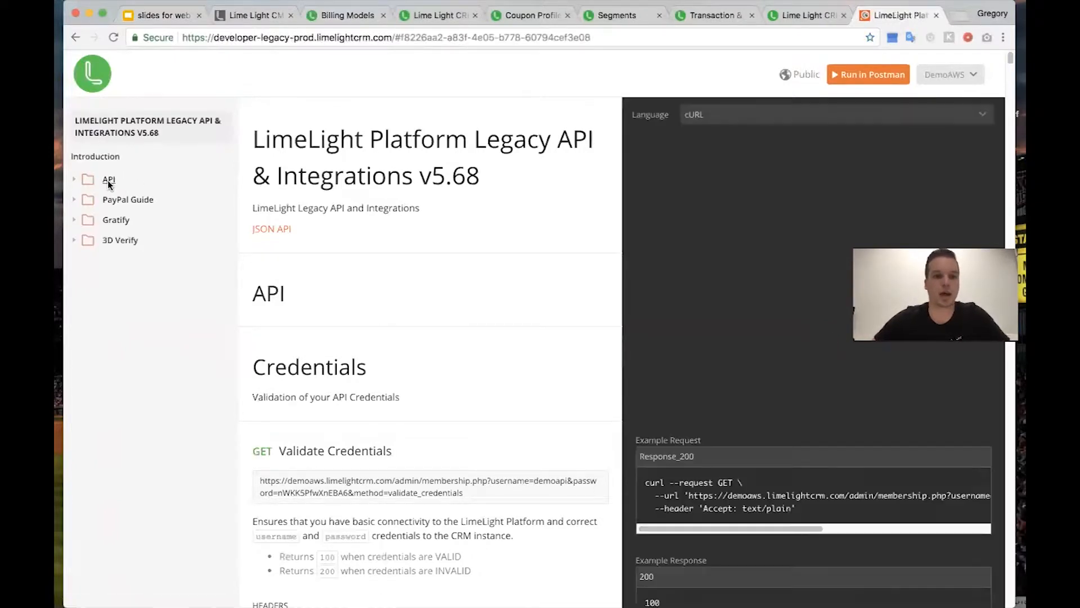
{"action": "left_click", "coordinate": [126, 274]}
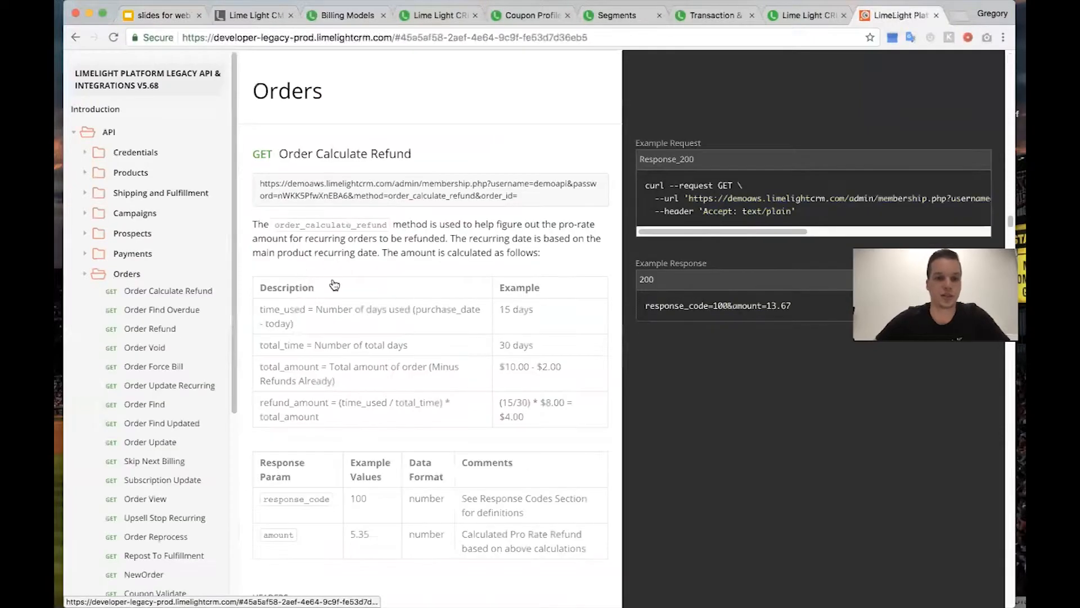
{"action": "scroll", "coordinate": [333, 285], "scroll_direction": "down", "scroll_amount": 2}
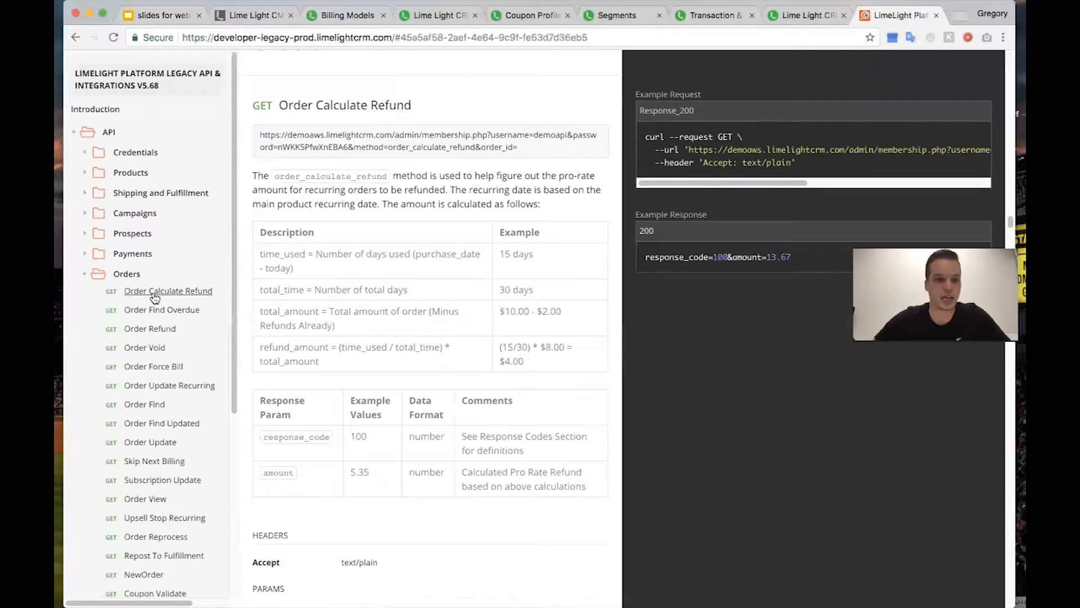
{"action": "scroll", "coordinate": [163, 457], "scroll_direction": "down", "scroll_amount": 4}
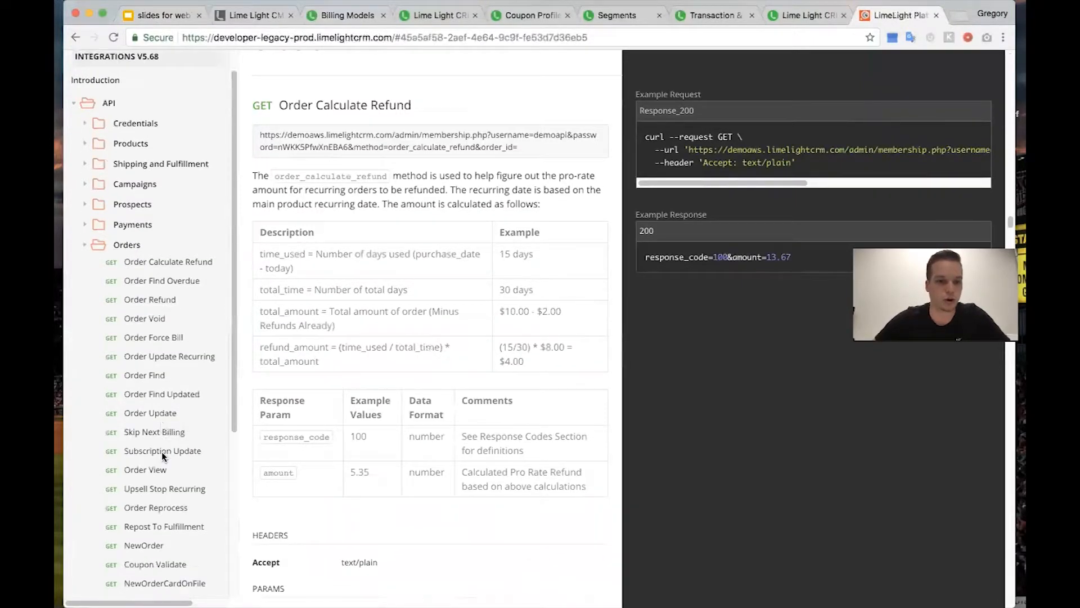
{"action": "left_click", "coordinate": [145, 460]}
{"action": "left_click_drag", "start_coordinate": [353, 293], "coordinate": [262, 105]}
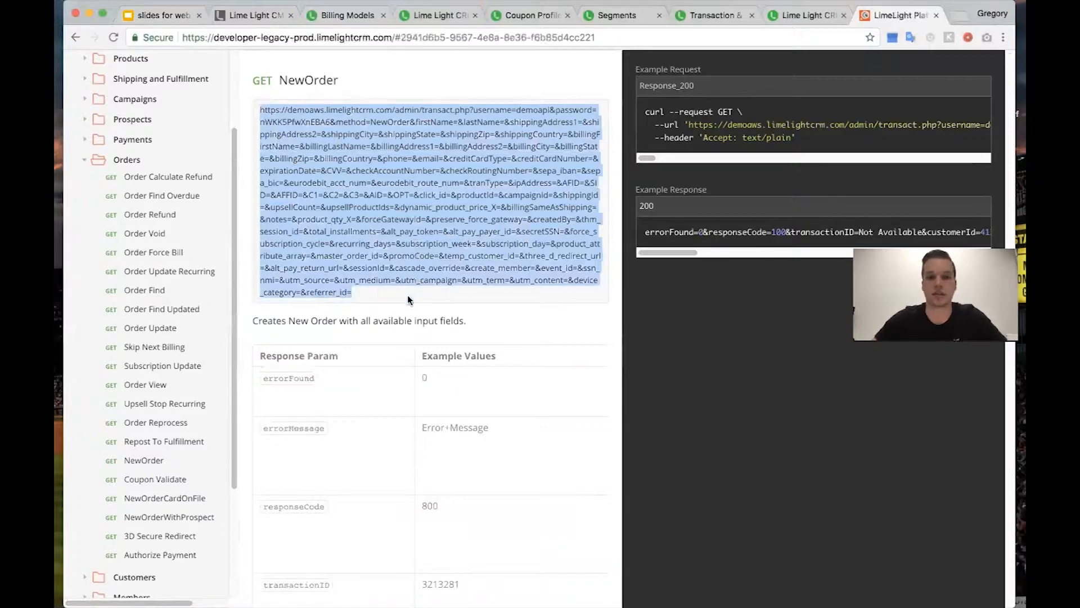
{"action": "left_click", "coordinate": [501, 313]}
- Expand the legacy NewOrder response parameter table and review its fields, example values and descriptions
{"action": "scroll", "coordinate": [503, 314], "scroll_direction": "down", "scroll_amount": 3}
{"action": "scroll", "coordinate": [479, 282], "scroll_direction": "down", "scroll_amount": 5}
{"action": "scroll", "coordinate": [479, 282], "scroll_direction": "up", "scroll_amount": 4}
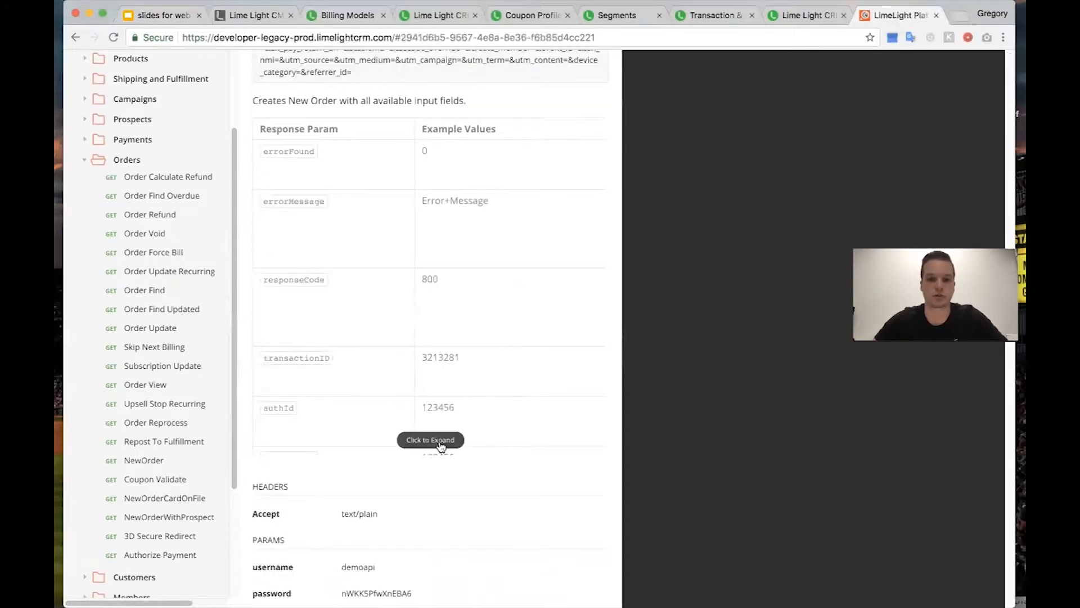
{"action": "left_click", "coordinate": [438, 441]}
{"action": "scroll", "coordinate": [516, 259], "scroll_direction": "down", "scroll_amount": 5}
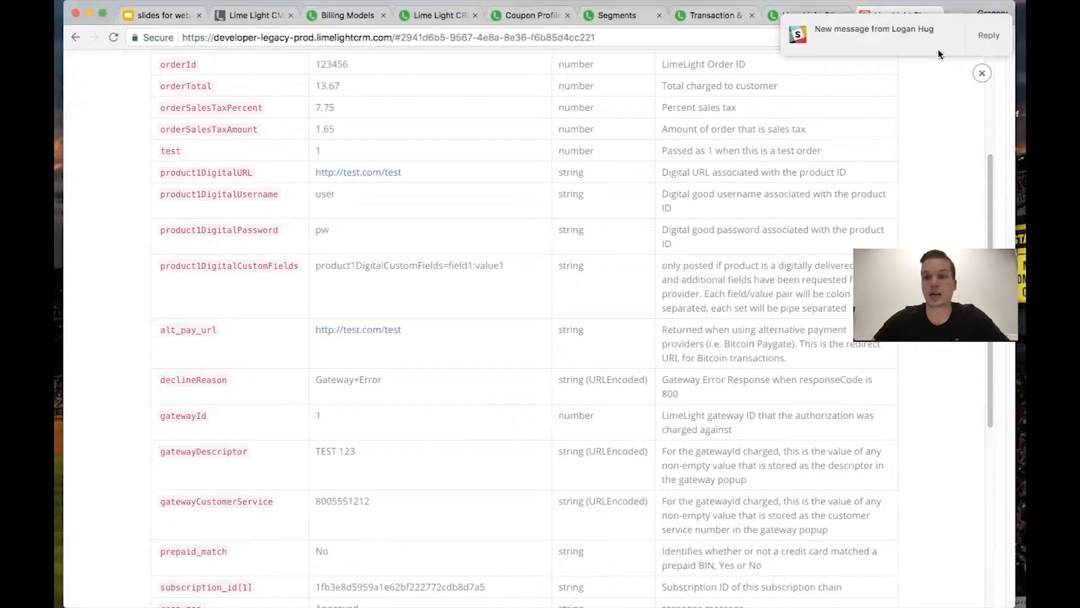
- Close the expanded NewOrder response table and return to the method's regular documentation view
{"action": "left_click", "coordinate": [982, 73]}
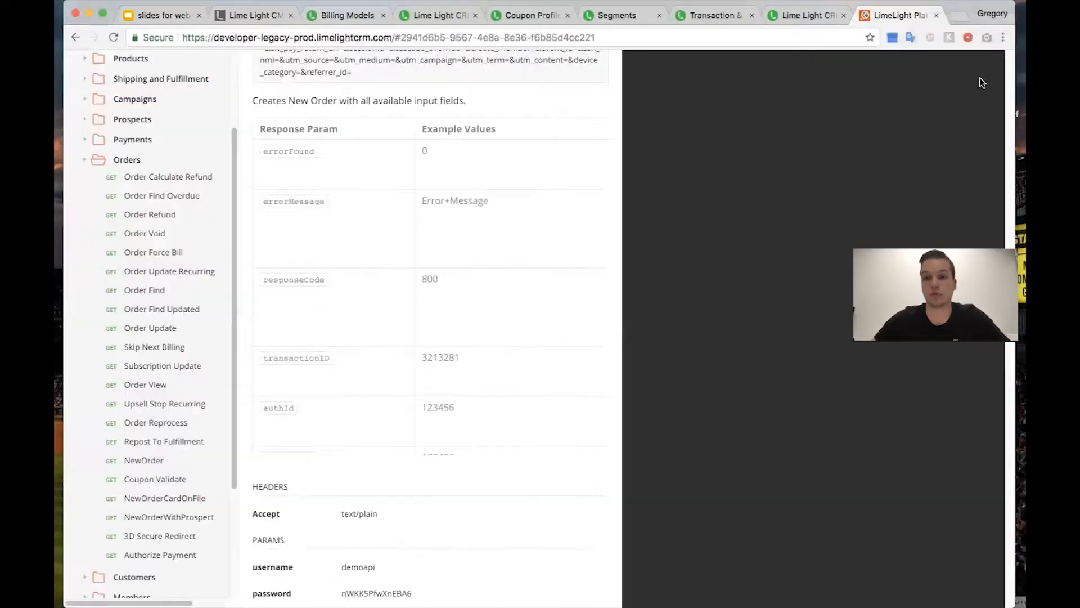
{"action": "scroll", "coordinate": [441, 388], "scroll_direction": "up", "scroll_amount": 2}
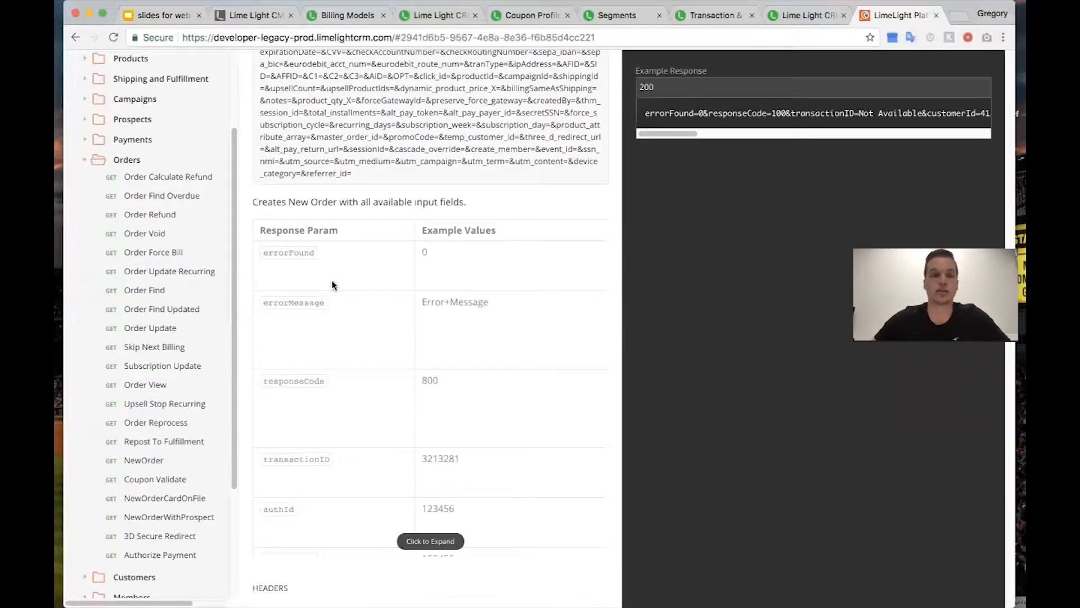
{"action": "left_click", "coordinate": [96, 162]}
{"action": "scroll", "coordinate": [869, 59], "scroll_direction": "left", "scroll_amount": 5}
{"action": "scroll", "coordinate": [893, 29], "scroll_direction": "left", "scroll_amount": 5}
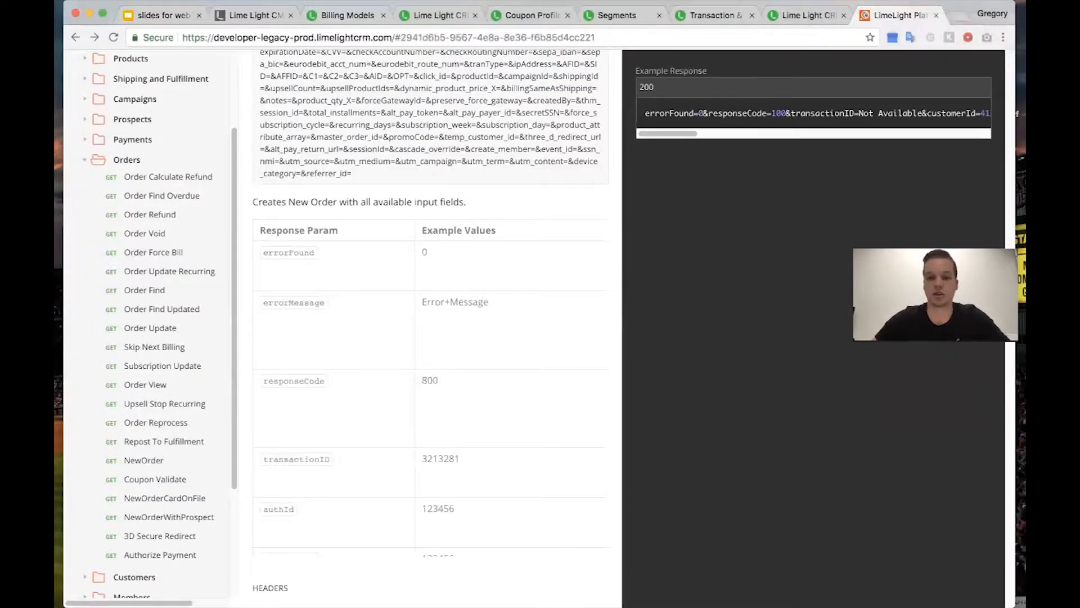
- Switch to Postman and review the new_order request's JSON body from the customer fields through the start of the products block
{"action": "mouse_move", "coordinate": [640, 606]}
{"action": "left_click", "coordinate": [579, 588]}
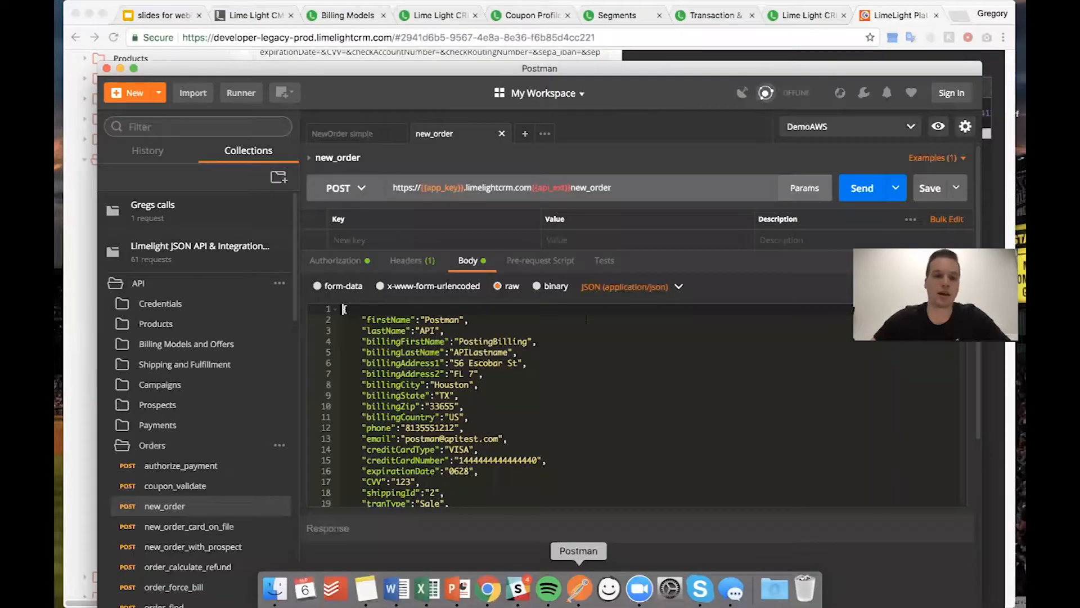
{"action": "scroll", "coordinate": [836, 26], "scroll_direction": "left", "scroll_amount": 5}
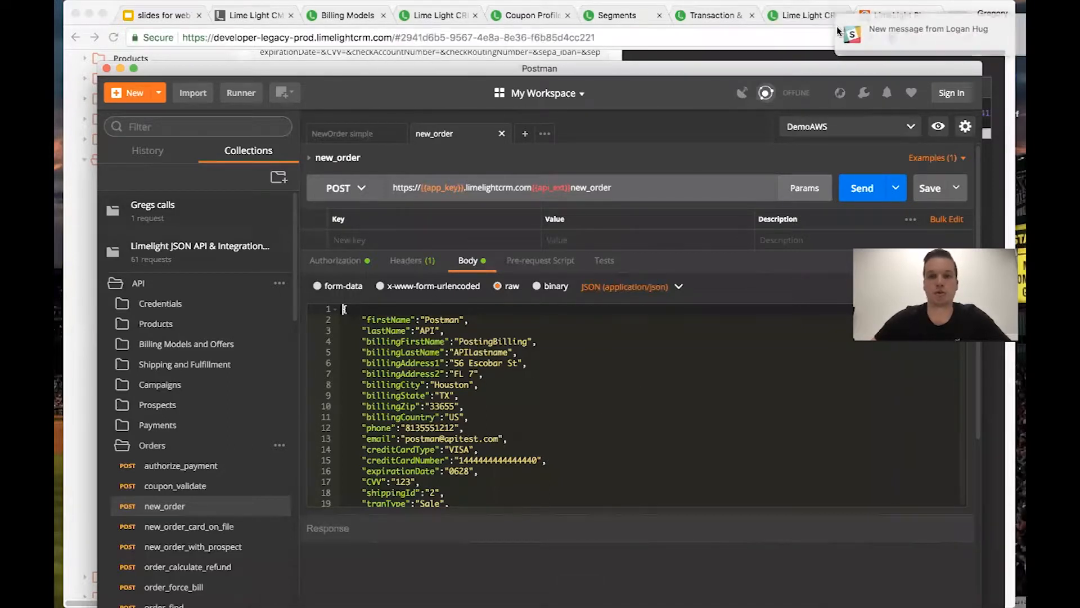
{"action": "scroll", "coordinate": [496, 428], "scroll_direction": "down", "scroll_amount": 1}
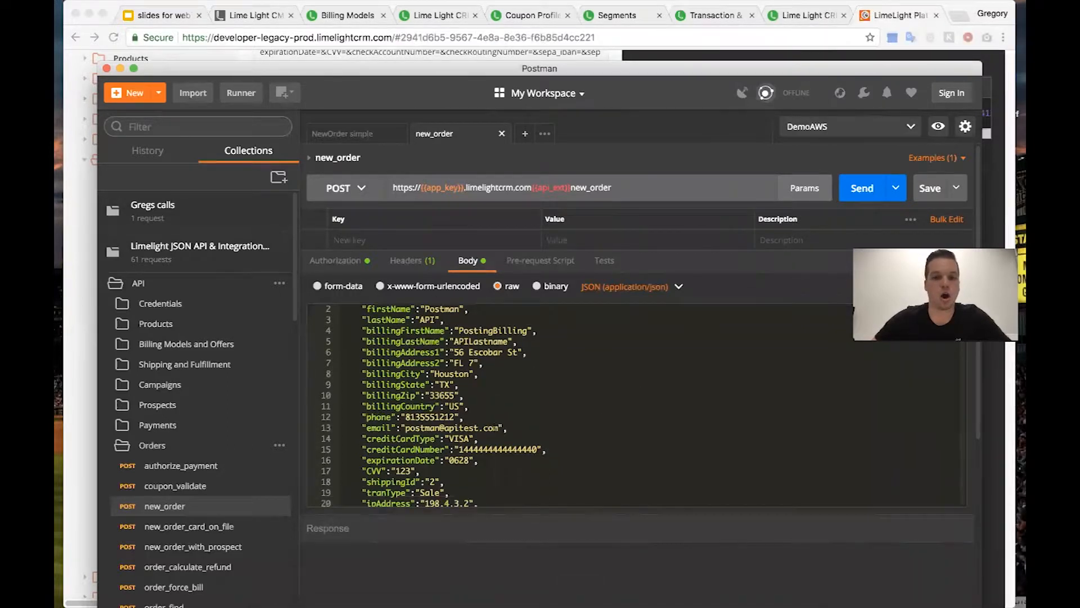
{"action": "scroll", "coordinate": [494, 427], "scroll_direction": "down", "scroll_amount": 1}
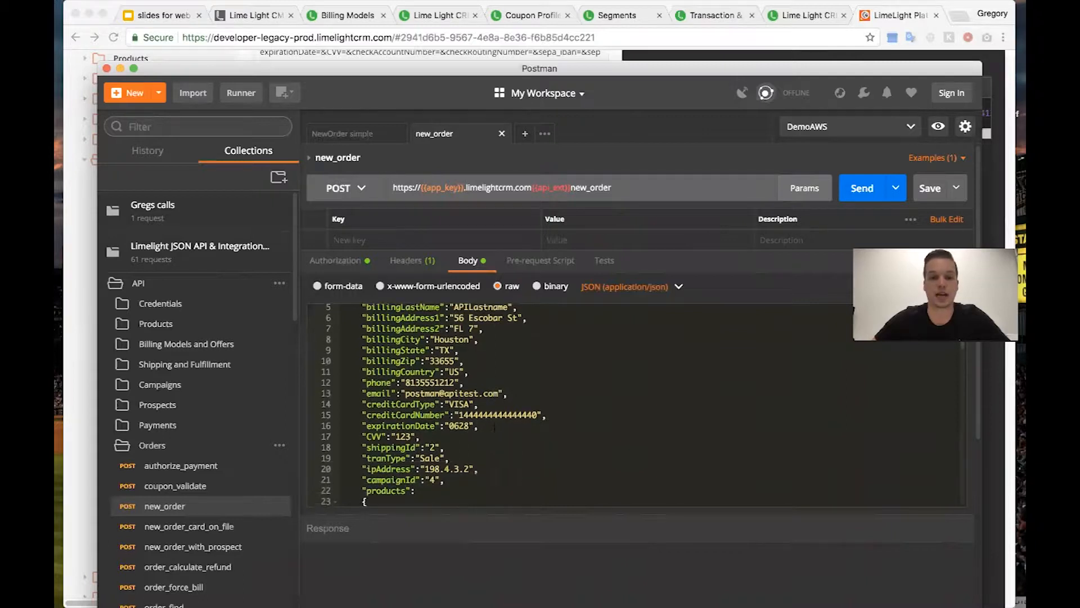
{"action": "scroll", "coordinate": [494, 426], "scroll_direction": "down", "scroll_amount": 2}
{"action": "scroll", "coordinate": [494, 427], "scroll_direction": "up", "scroll_amount": 1}
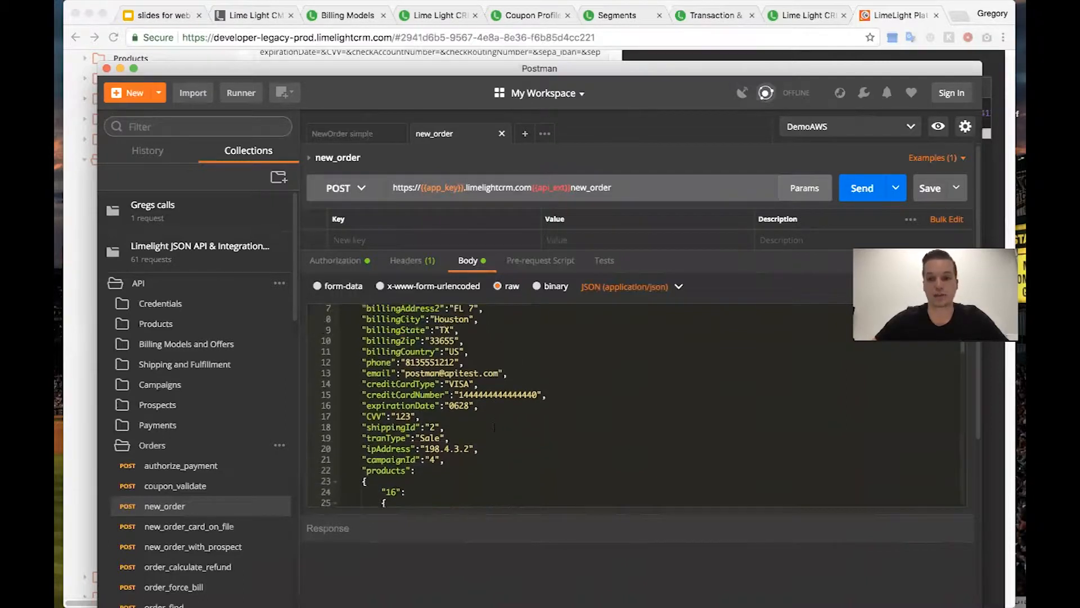
{"action": "scroll", "coordinate": [494, 426], "scroll_direction": "up", "scroll_amount": 1}
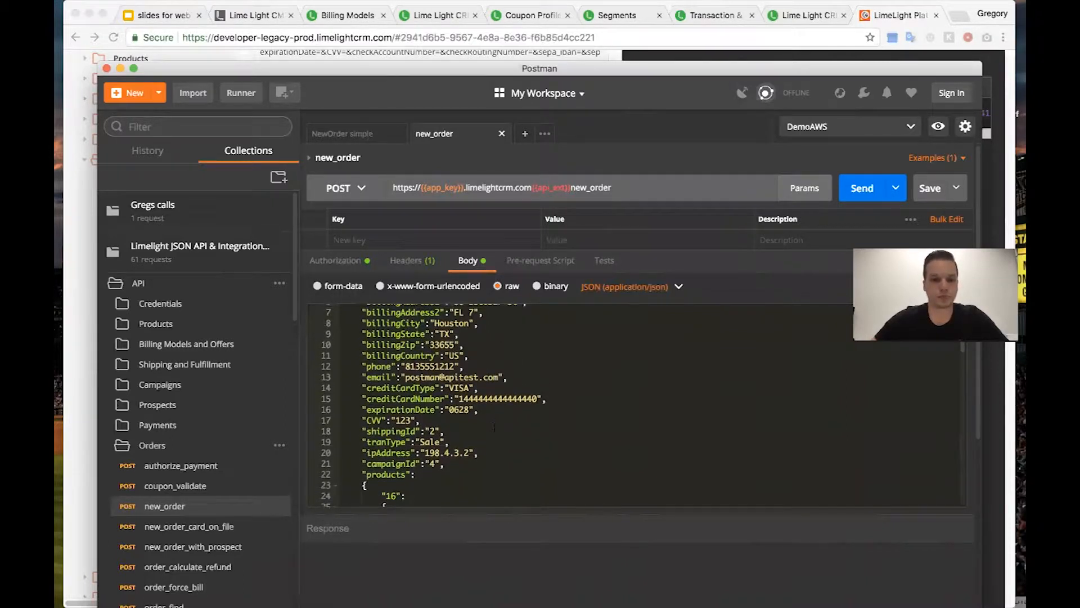
- Show the available Postman environments without changing the selection, and highlight the app_key variable in the new_order request URL
{"action": "left_click", "coordinate": [811, 129]}
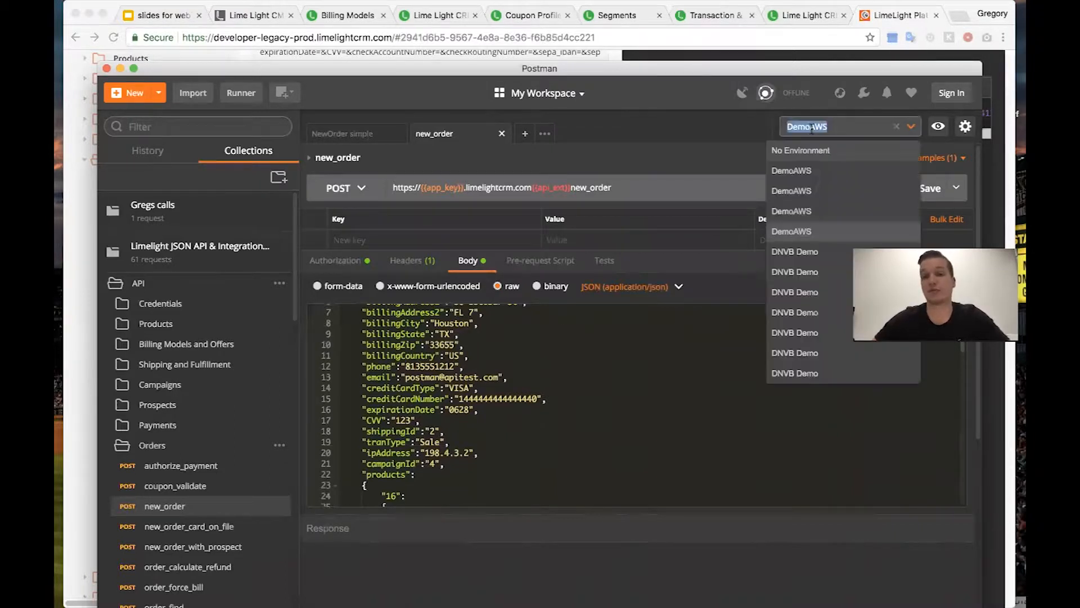
{"action": "left_click", "coordinate": [728, 133]}
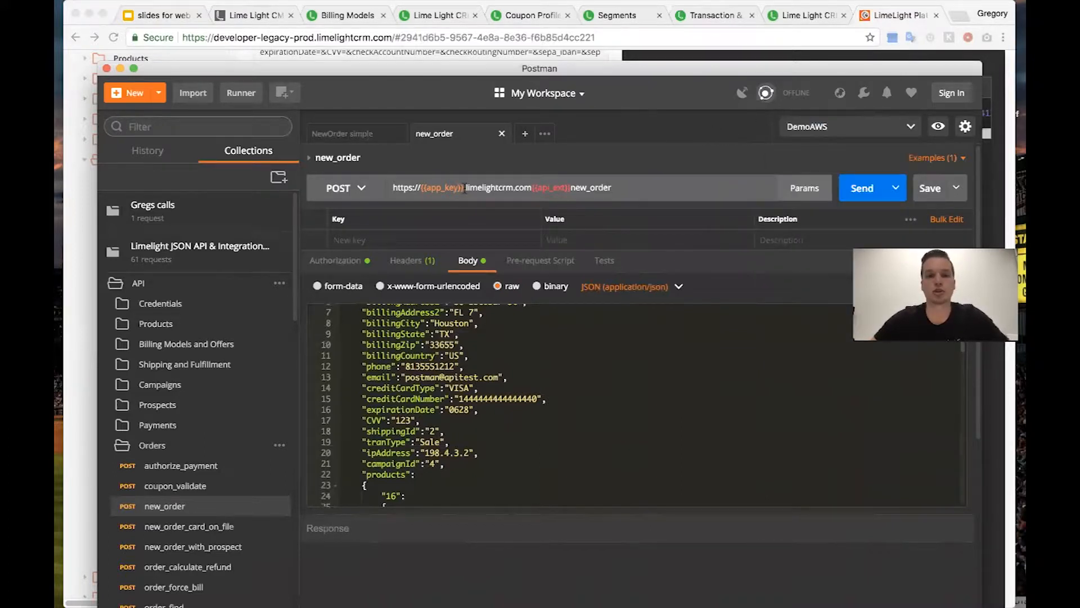
{"action": "left_click_drag", "start_coordinate": [463, 189], "coordinate": [421, 187]}
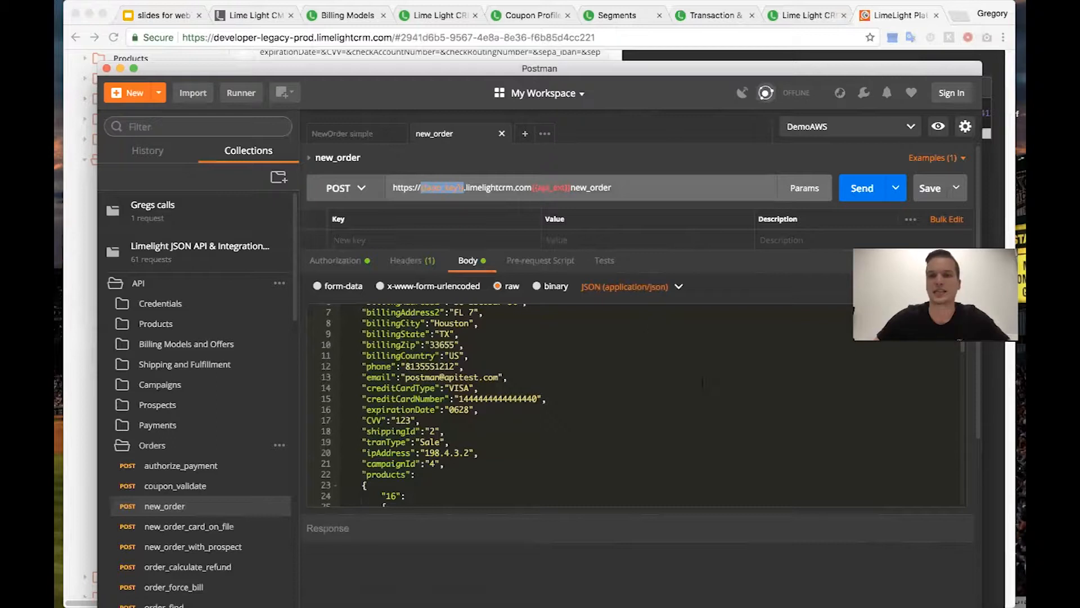
{"action": "scroll", "coordinate": [428, 405], "scroll_direction": "up", "scroll_amount": 3}
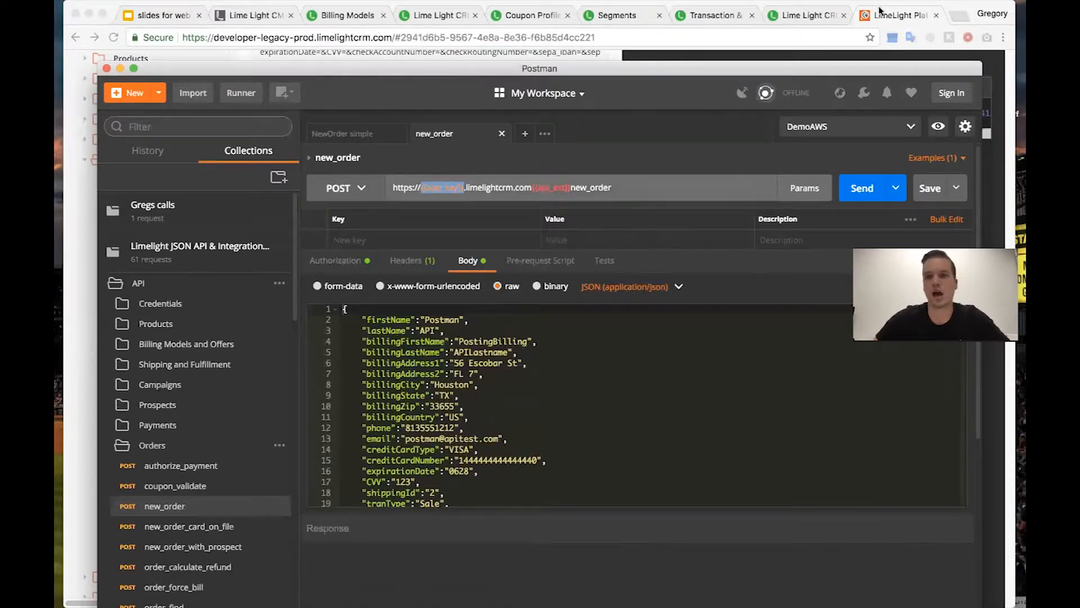
- Return to the legacy API documentation in the browser, show the Run in Postman options, and dismiss them
{"action": "left_click", "coordinate": [913, 22]}
{"action": "scroll", "coordinate": [512, 210], "scroll_direction": "up", "scroll_amount": 10}
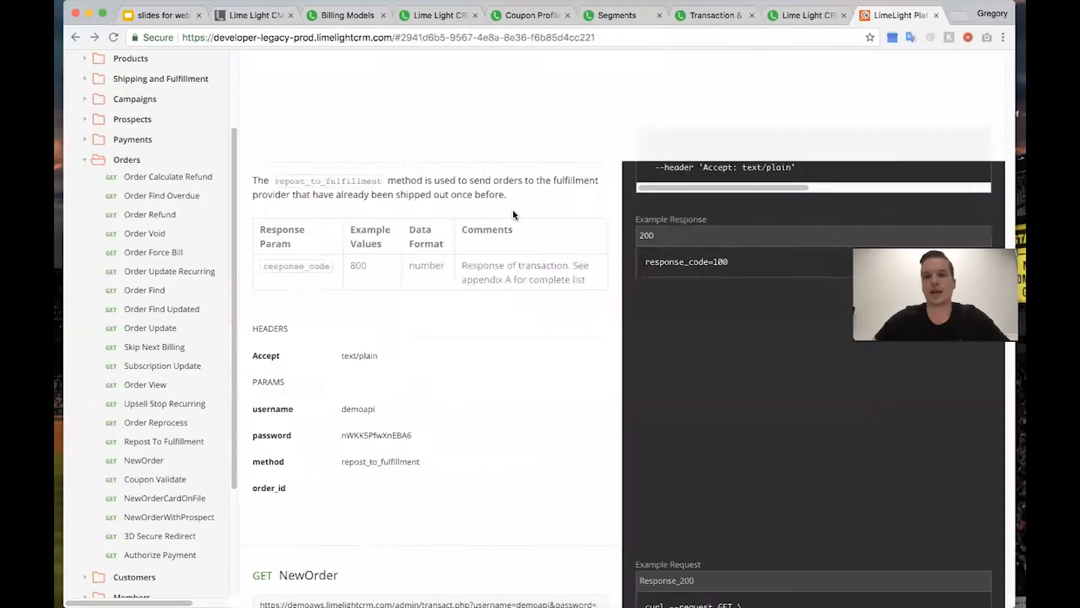
{"action": "scroll", "coordinate": [512, 215], "scroll_direction": "up", "scroll_amount": 15}
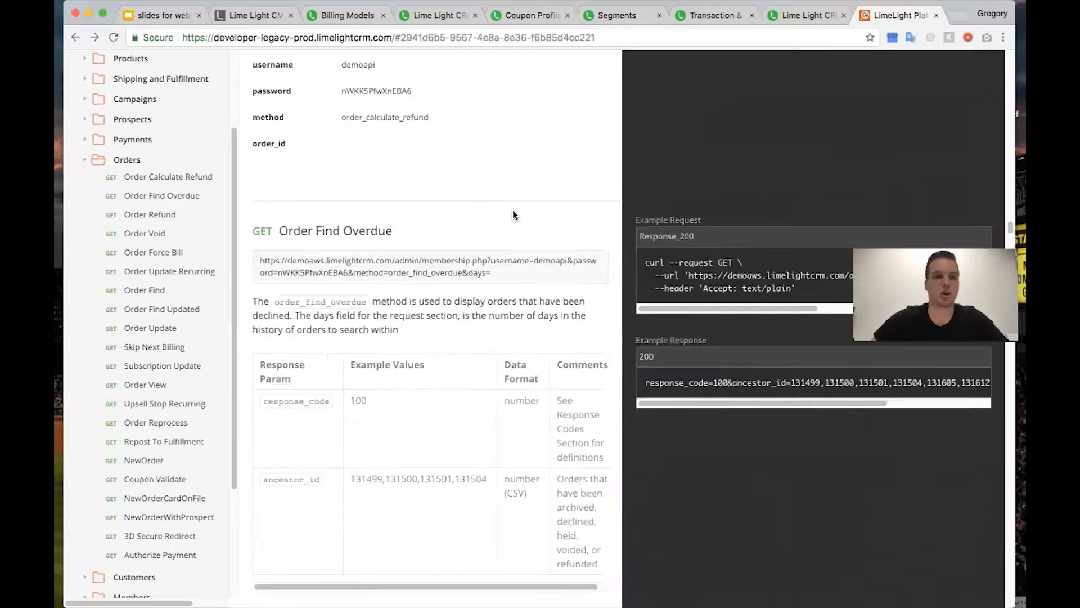
{"action": "scroll", "coordinate": [498, 163], "scroll_direction": "up", "scroll_amount": 15}
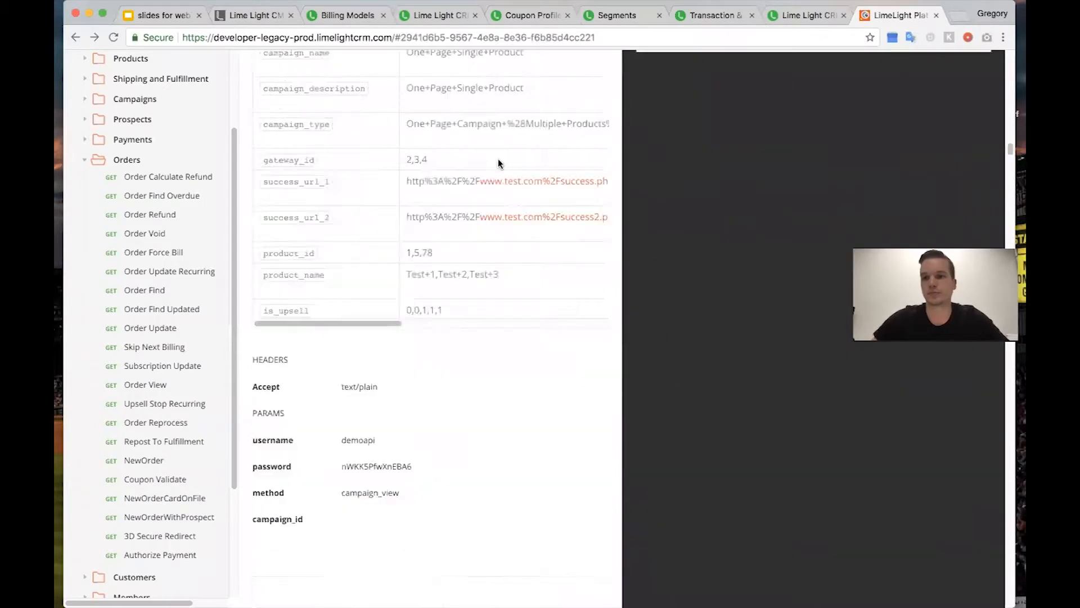
{"action": "scroll", "coordinate": [498, 163], "scroll_direction": "up", "scroll_amount": 15}
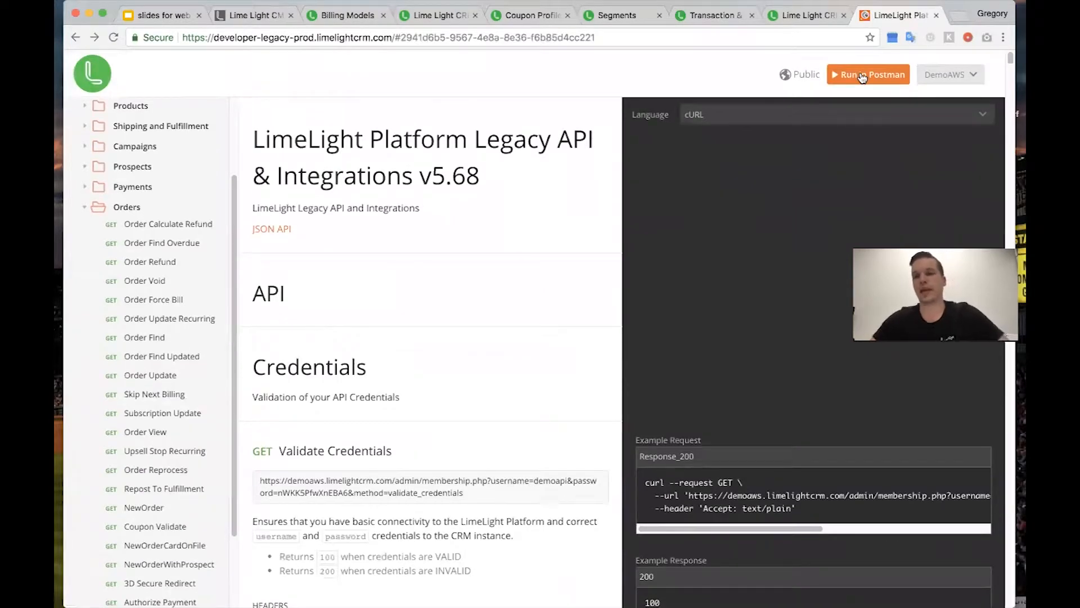
{"action": "left_click", "coordinate": [863, 77]}
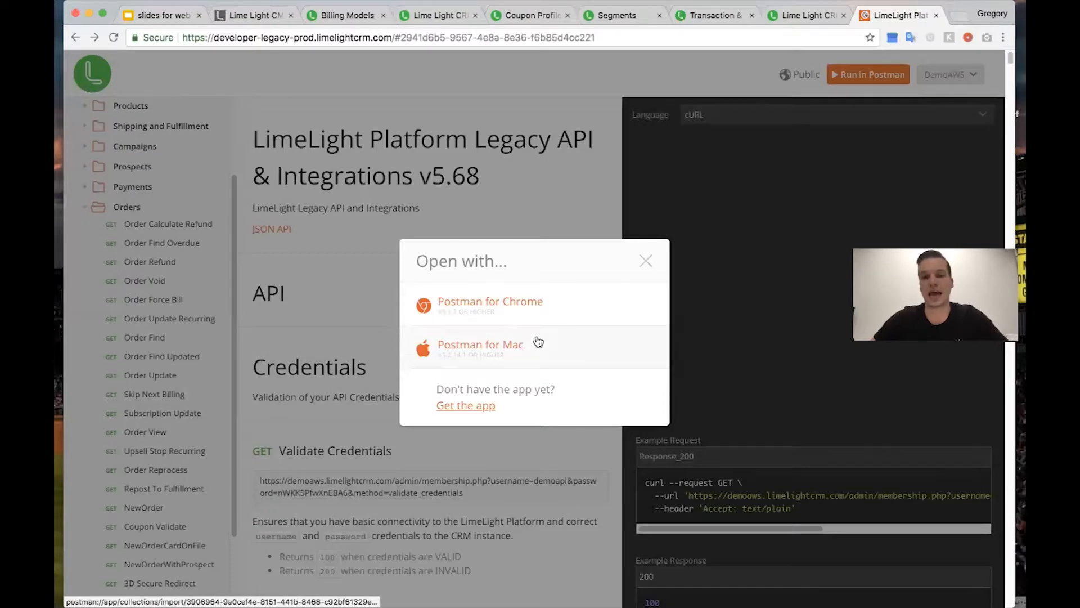
{"action": "left_click", "coordinate": [646, 262]}
- Switch back to Postman, look over the imported Limelight JSON API collection, and minimize the Postman window
{"action": "mouse_move", "coordinate": [639, 596]}
{"action": "left_click", "coordinate": [579, 589]}
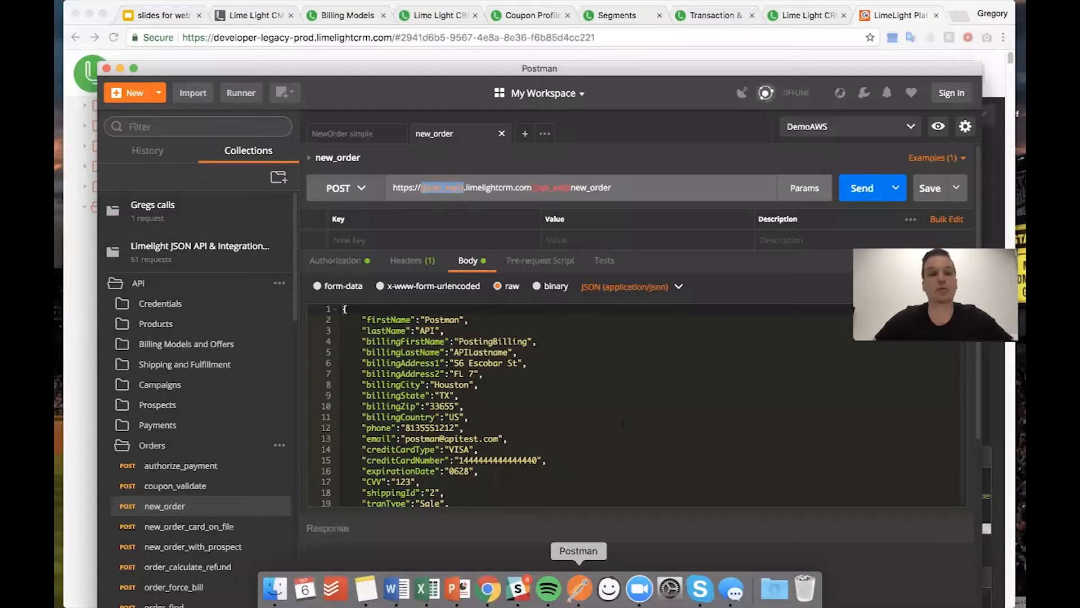
{"action": "scroll", "coordinate": [192, 266], "scroll_direction": "down", "scroll_amount": 1}
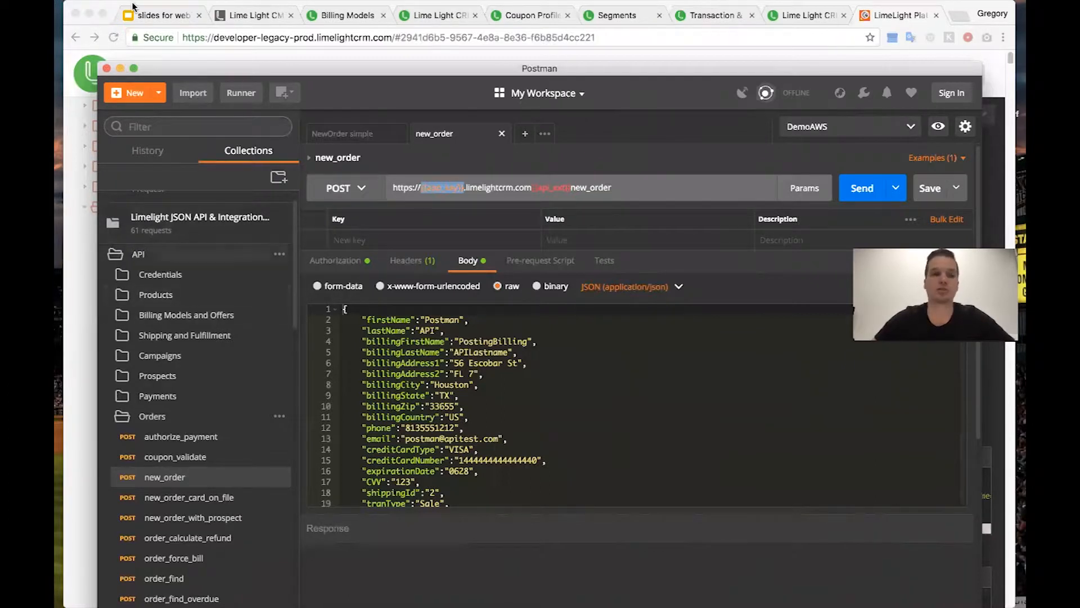
{"action": "left_click", "coordinate": [120, 68]}
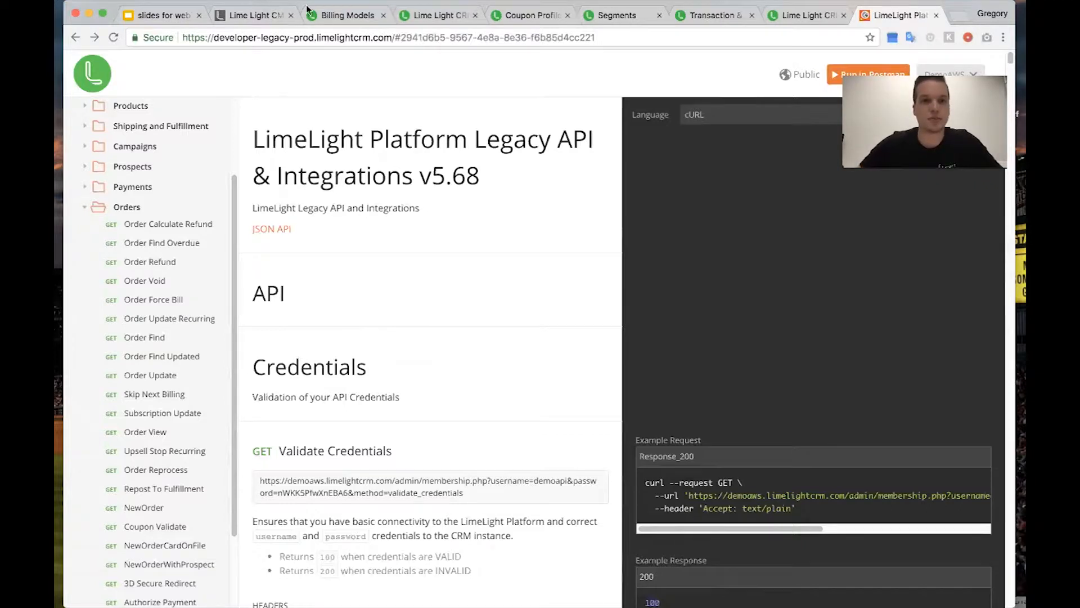
- Switch to the CRM's Billing Models page in the browser and start adding a new billing model
{"action": "left_click", "coordinate": [343, 16]}
{"action": "left_click", "coordinate": [236, 210]}
{"action": "left_click", "coordinate": [248, 241]}
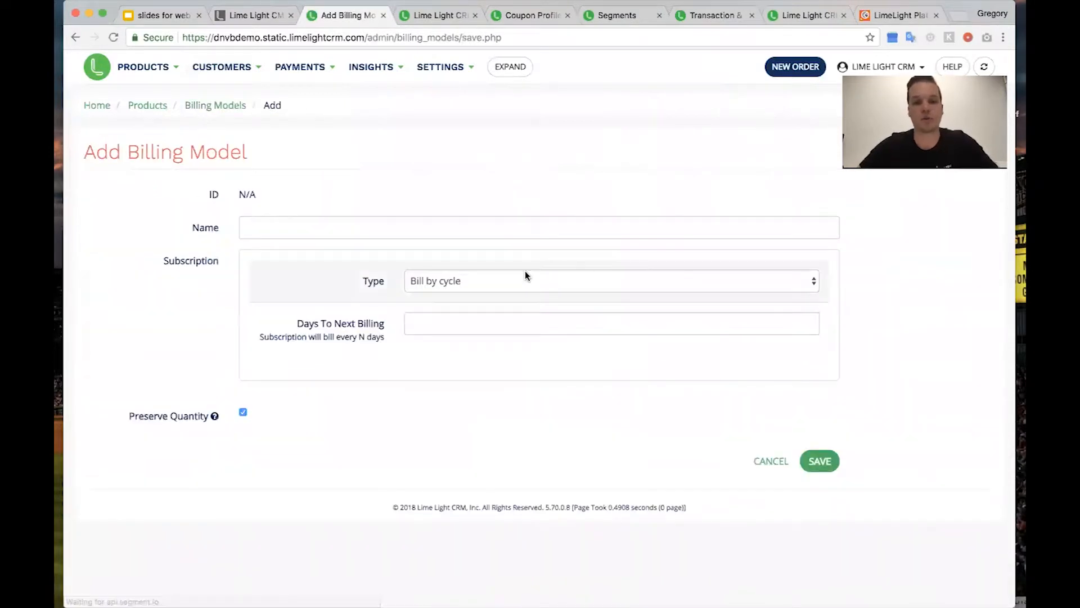
- Set the new billing model's subscription type to Bill by schedule with 10 buffer days
{"action": "left_click", "coordinate": [525, 276]}
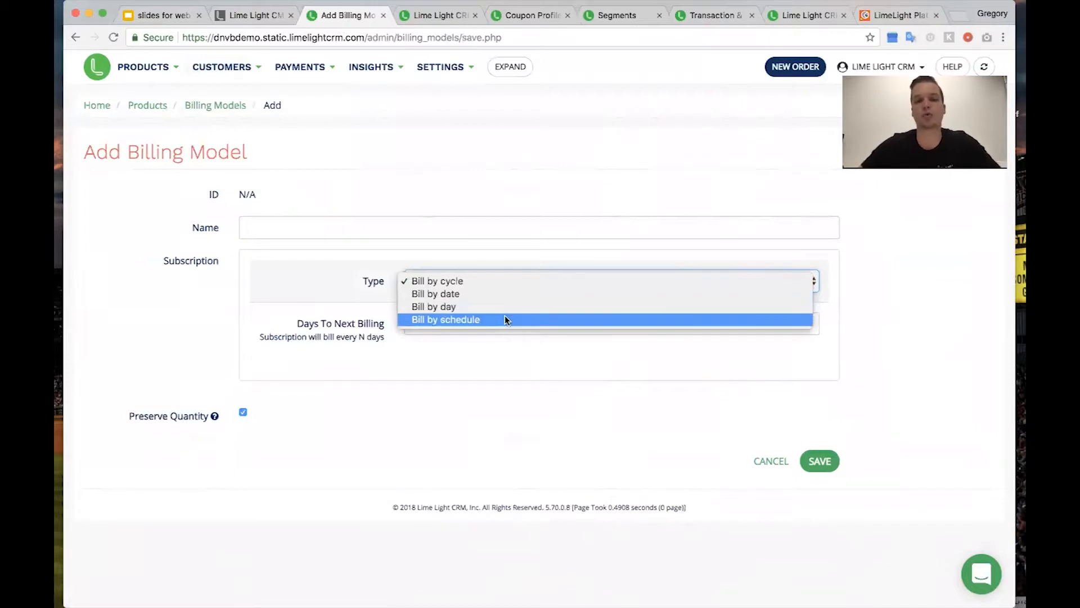
{"action": "left_click", "coordinate": [504, 319]}
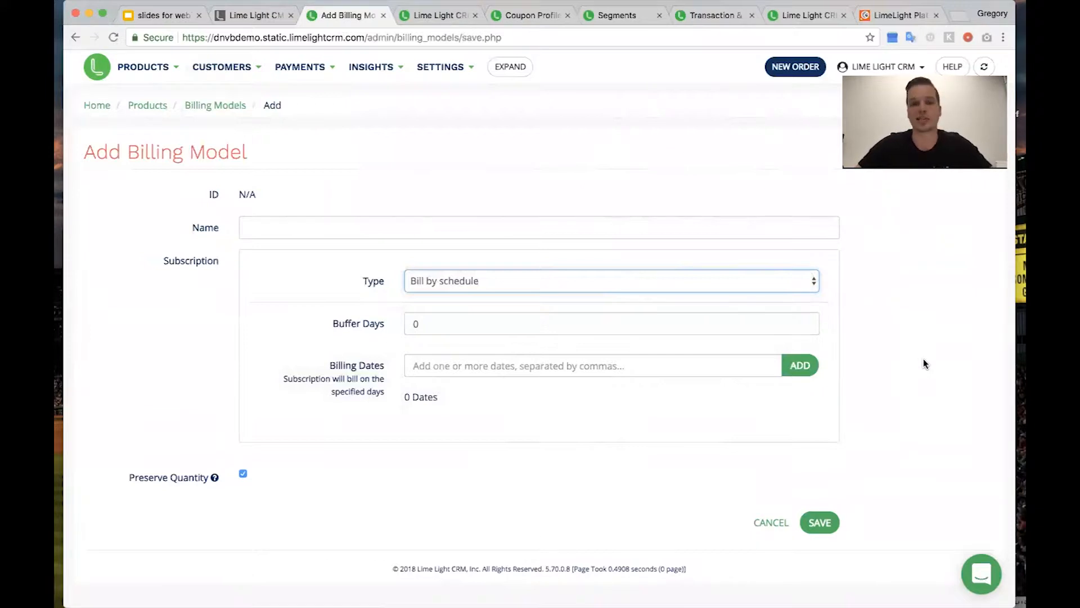
{"action": "left_click", "coordinate": [496, 324]}
{"action": "key", "text": "BackSpace"}
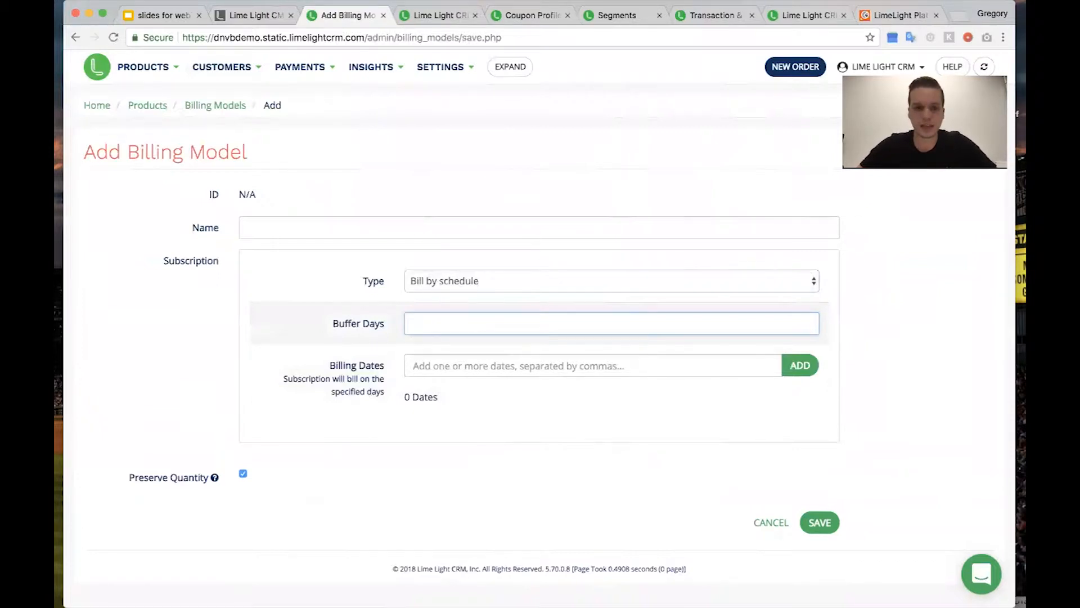
{"action": "type", "text": "10"}
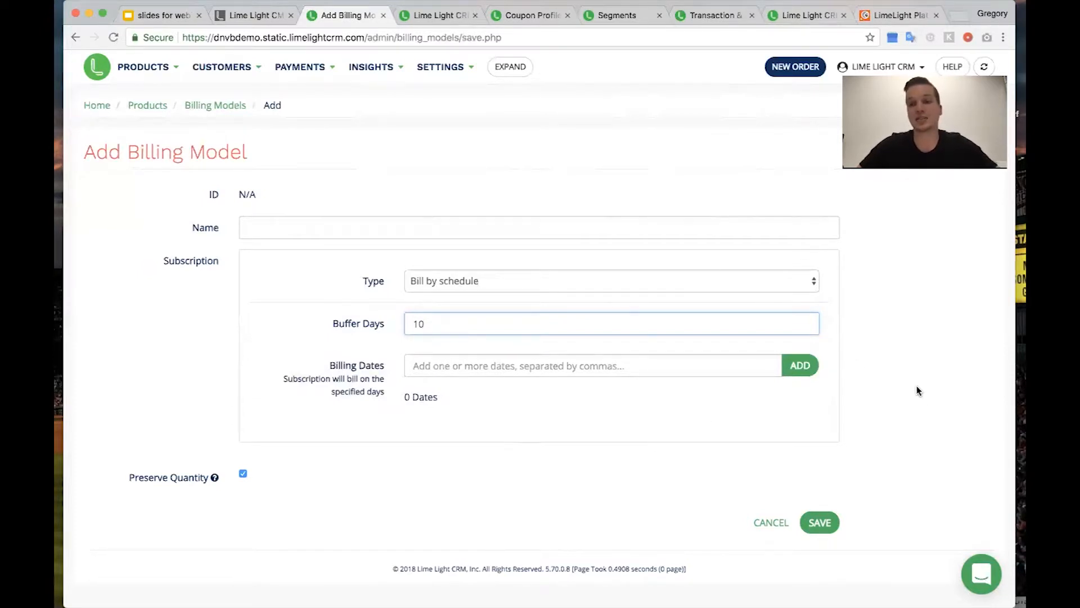
- Add February 1st, March 1st and April 10th as the billing model's billing dates
{"action": "left_click", "coordinate": [553, 372]}
{"action": "left_click", "coordinate": [554, 397]}
{"action": "left_click", "coordinate": [511, 438]}
{"action": "key", "text": "Return"}
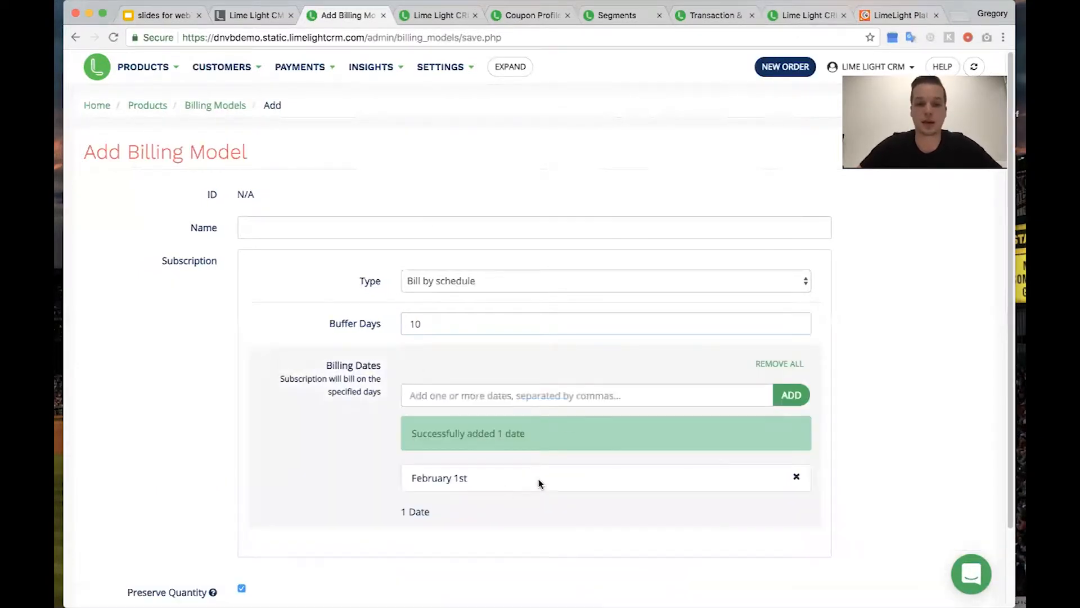
{"action": "left_click", "coordinate": [650, 399]}
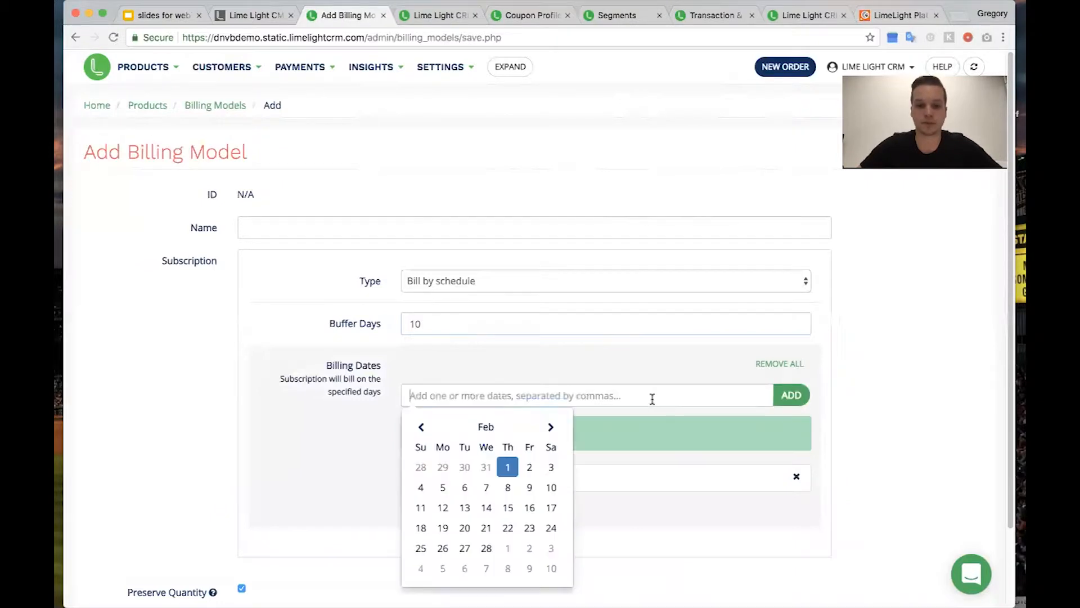
{"action": "left_click", "coordinate": [551, 427]}
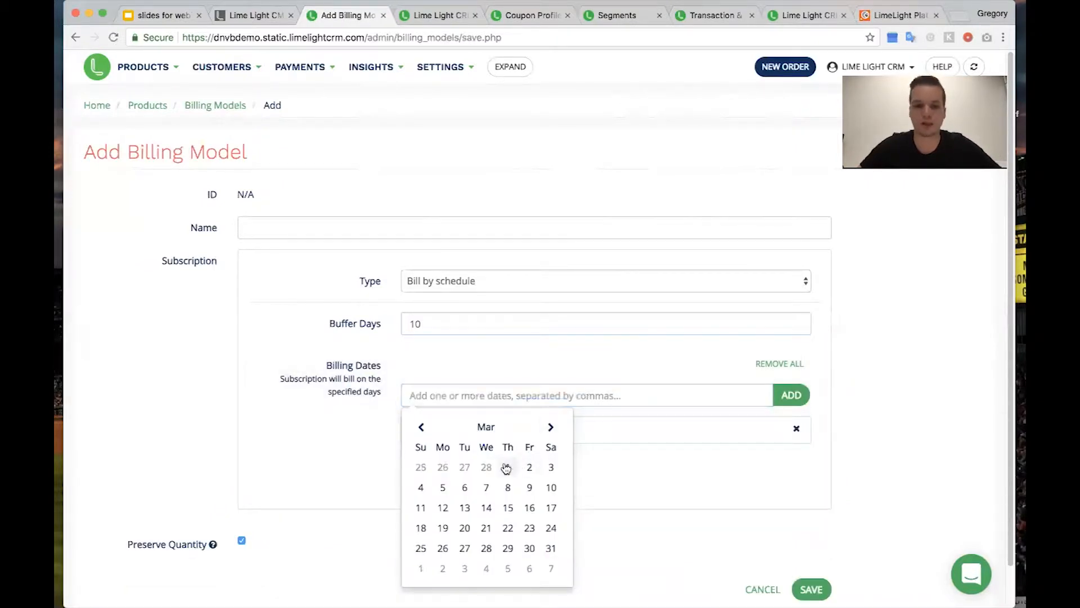
{"action": "left_click", "coordinate": [508, 467]}
{"action": "key", "text": "Return"}
{"action": "left_click", "coordinate": [706, 399]}
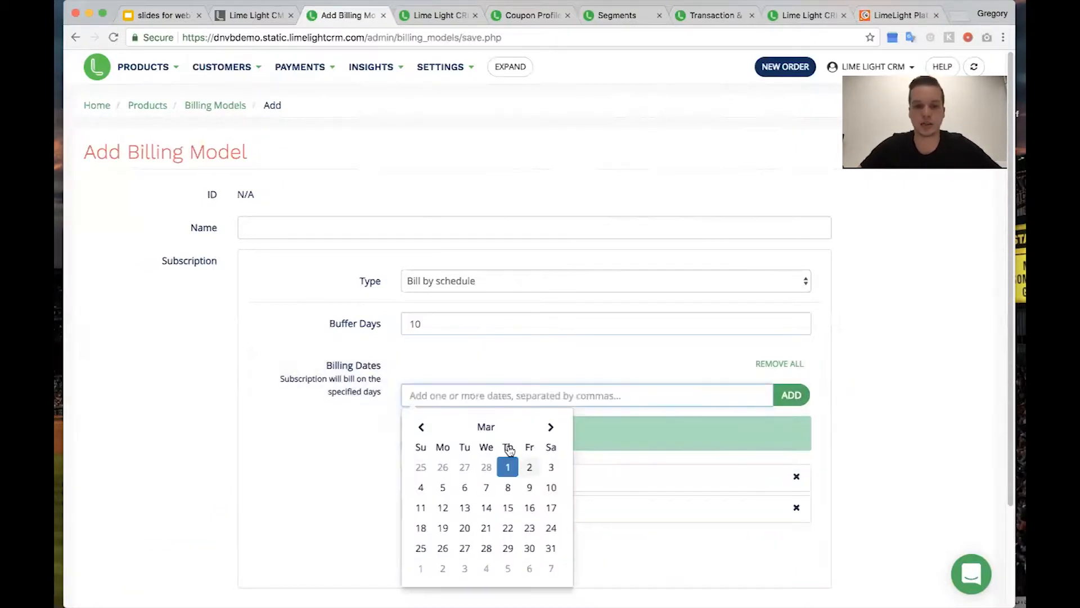
{"action": "left_click", "coordinate": [550, 427]}
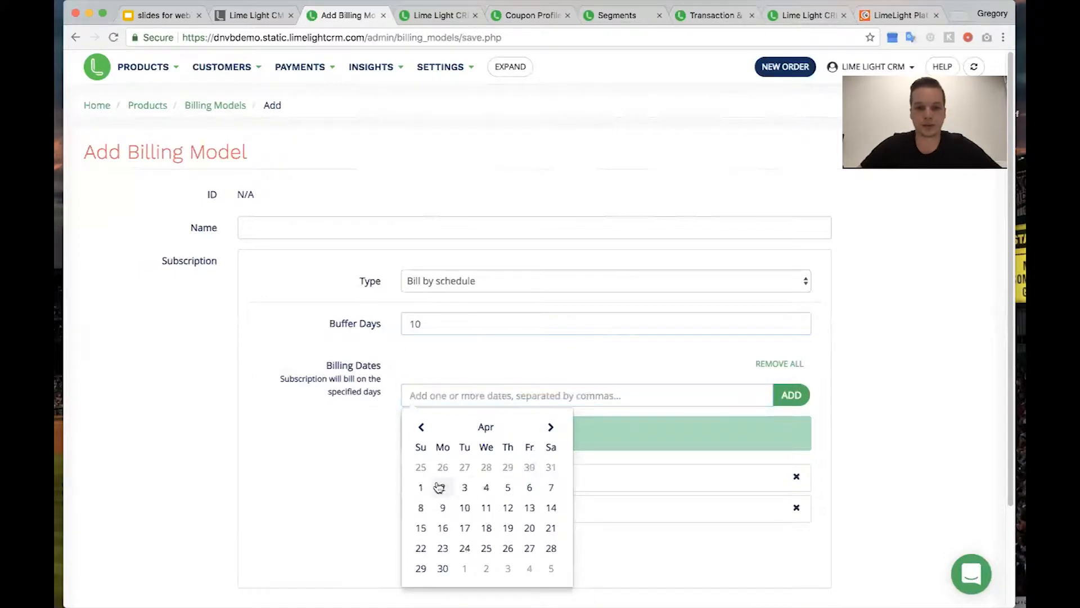
{"action": "left_click", "coordinate": [465, 508]}
{"action": "key", "text": "Return"}
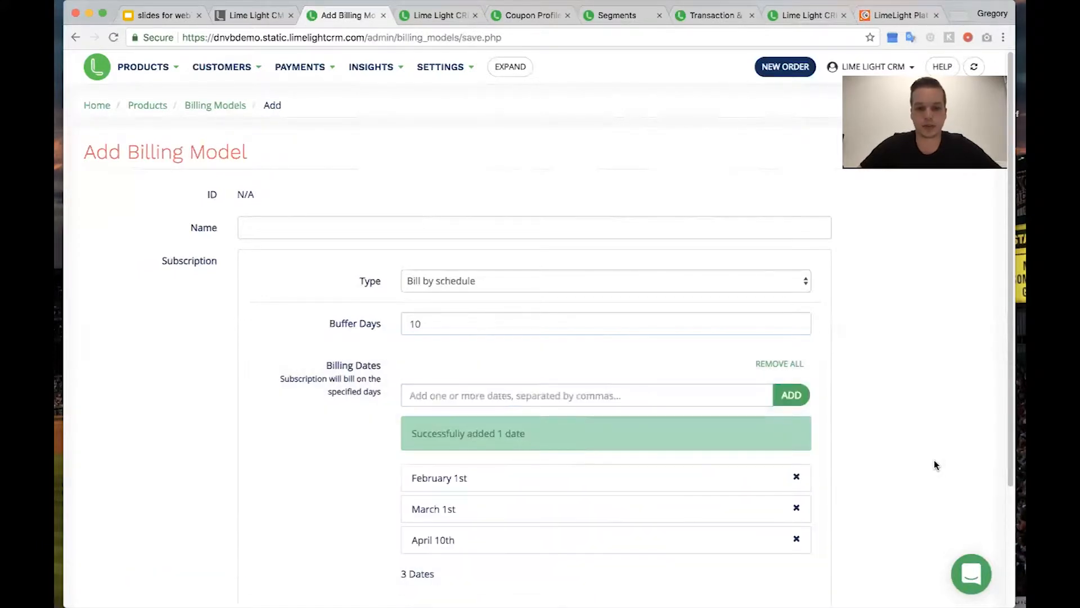
- Review the list of scheduled billing dates, highlight the March 1st entry, and clear the highlight
{"action": "scroll", "coordinate": [937, 449], "scroll_direction": "down", "scroll_amount": 5}
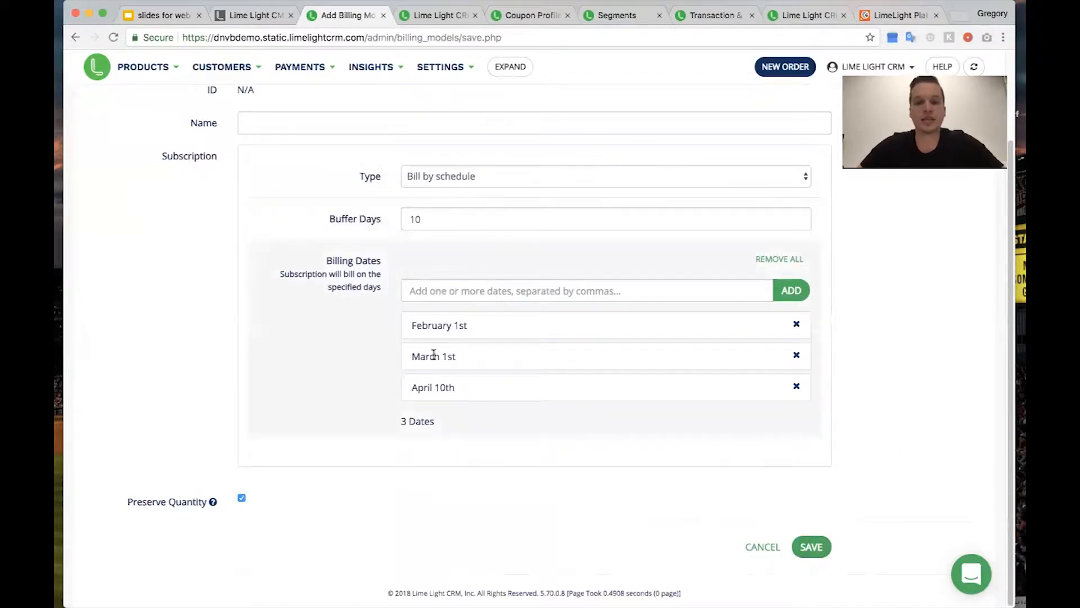
{"action": "left_click_drag", "start_coordinate": [407, 358], "coordinate": [453, 358]}
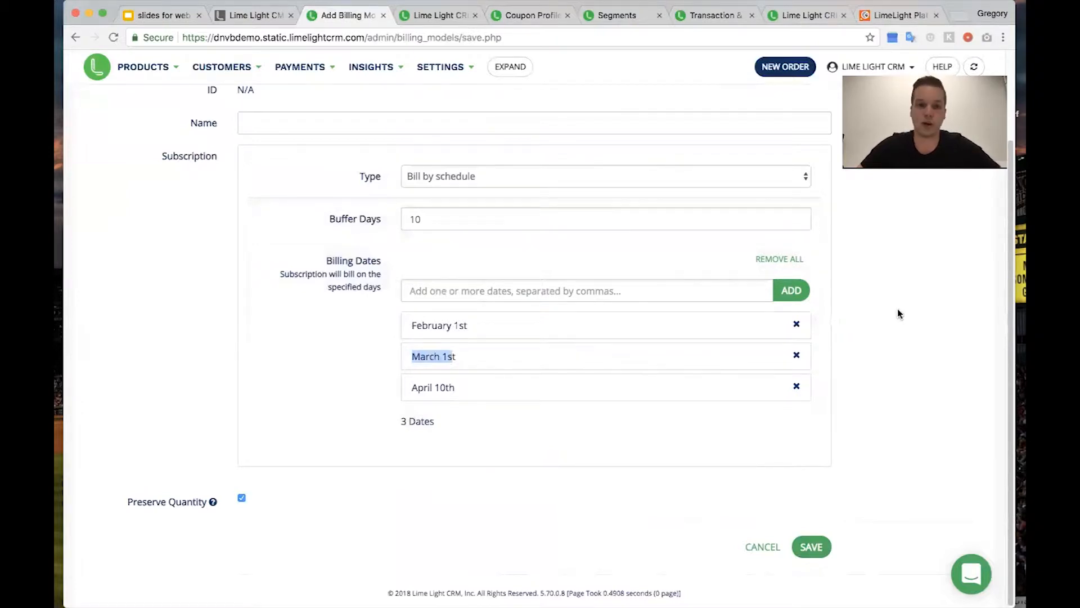
{"action": "left_click", "coordinate": [456, 355]}
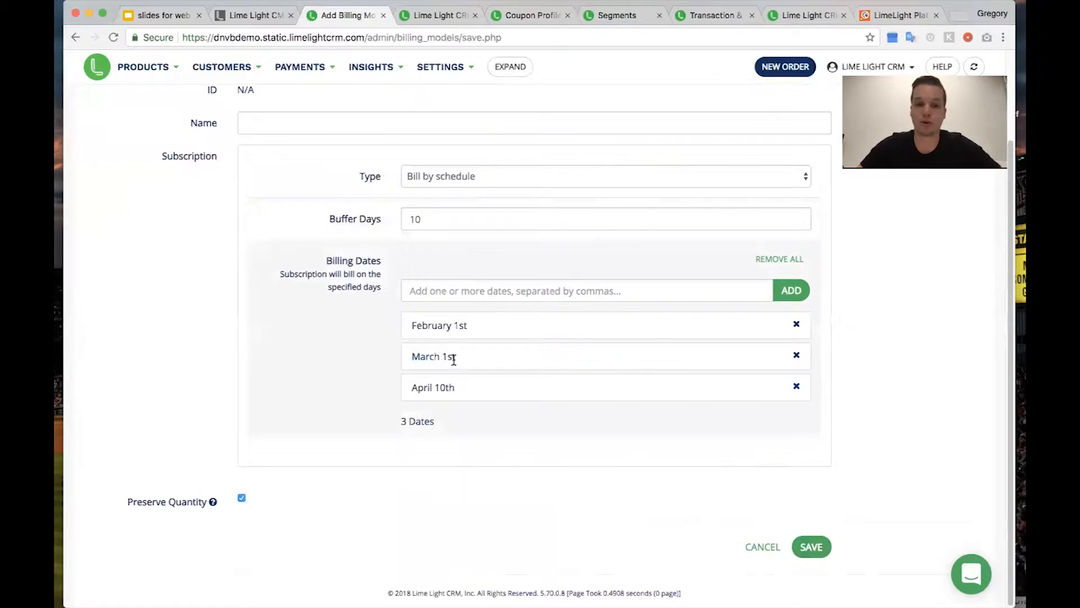
- Highlight the March 1st and April 10th billing dates, and set the billing model's buffer days to 30
{"action": "left_click_drag", "start_coordinate": [456, 358], "coordinate": [411, 357]}
{"action": "left_click_drag", "start_coordinate": [455, 389], "coordinate": [356, 390]}
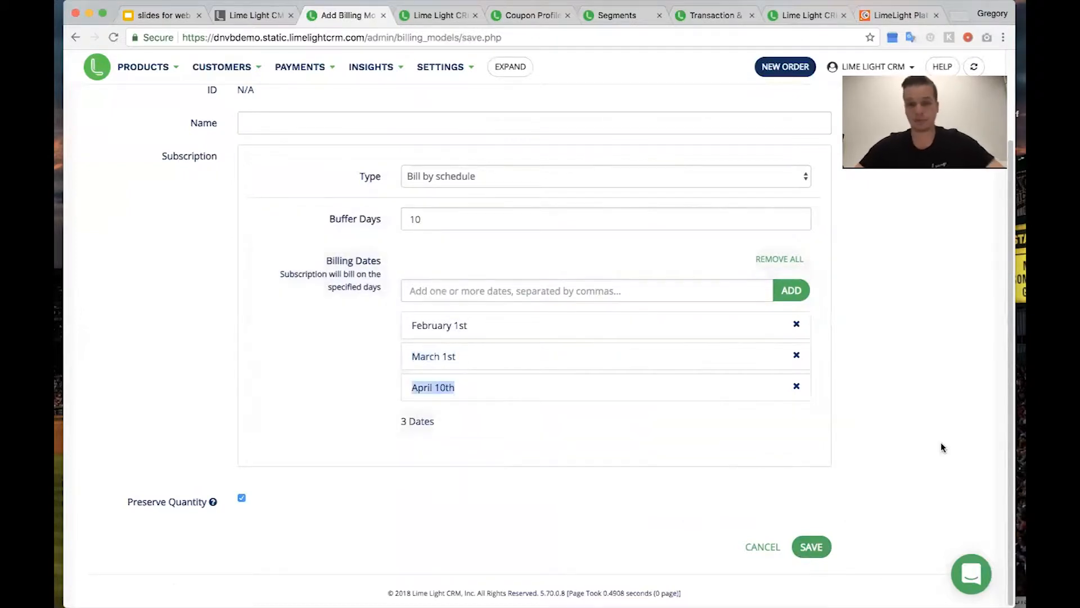
{"action": "left_click", "coordinate": [470, 215]}
{"action": "key", "text": "BackSpace"}
{"action": "key", "text": "BackSpace"}
{"action": "type", "text": "100"}
{"action": "key", "text": "BackSpace"}
{"action": "key", "text": "BackSpace"}
{"action": "key", "text": "BackSpace"}
{"action": "type", "text": "300"}
{"action": "key", "text": "BackSpace"}
{"action": "left_click", "coordinate": [880, 311]}
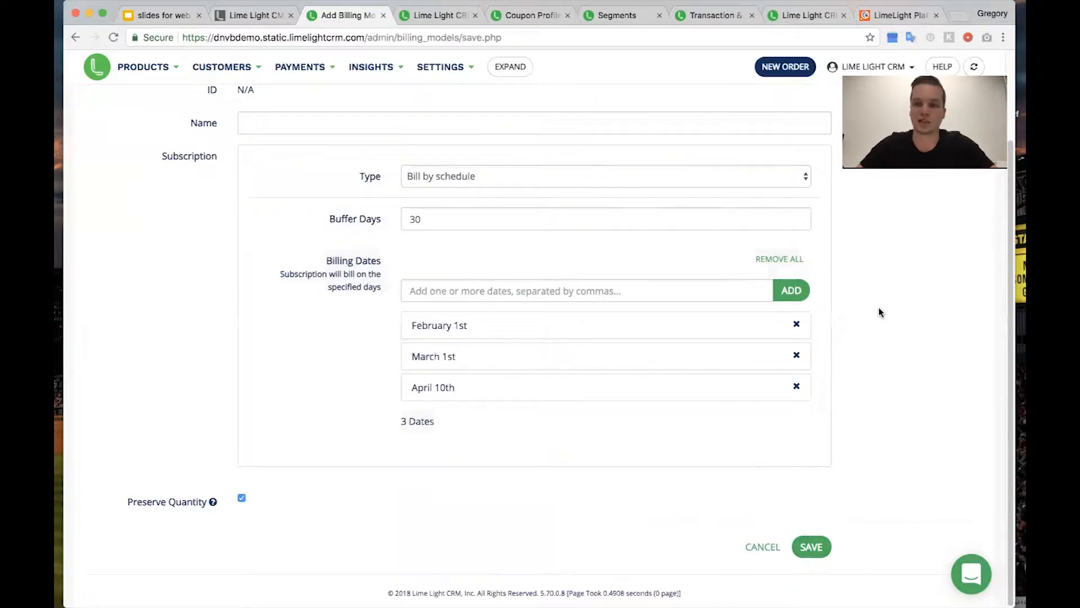
- Add April 18th and May 4th to the billing model's billing dates
{"action": "left_click", "coordinate": [544, 290]}
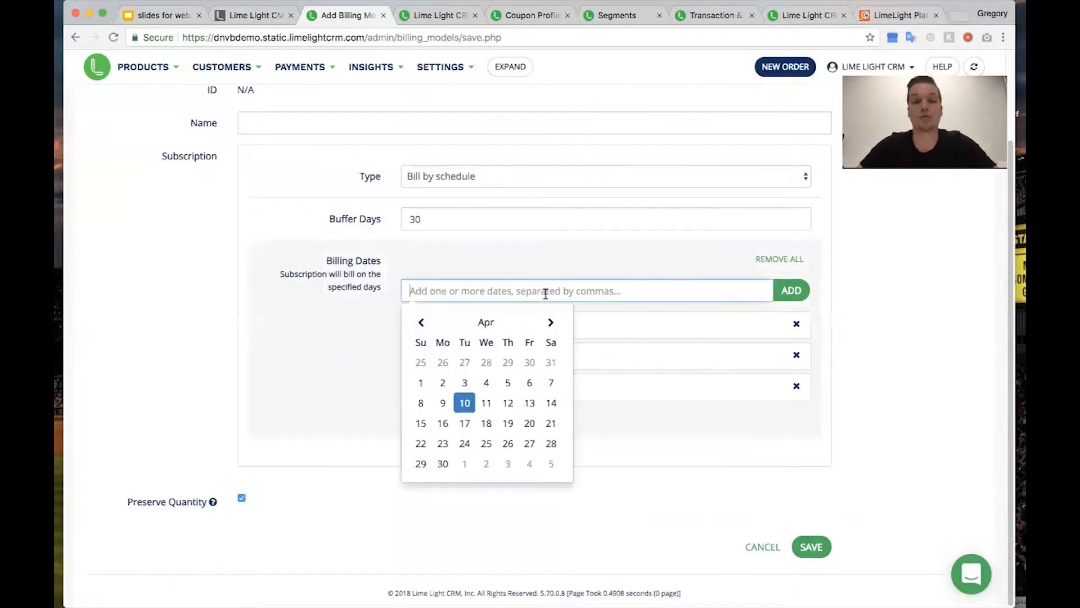
{"action": "left_click", "coordinate": [490, 423]}
{"action": "left_click", "coordinate": [791, 290]}
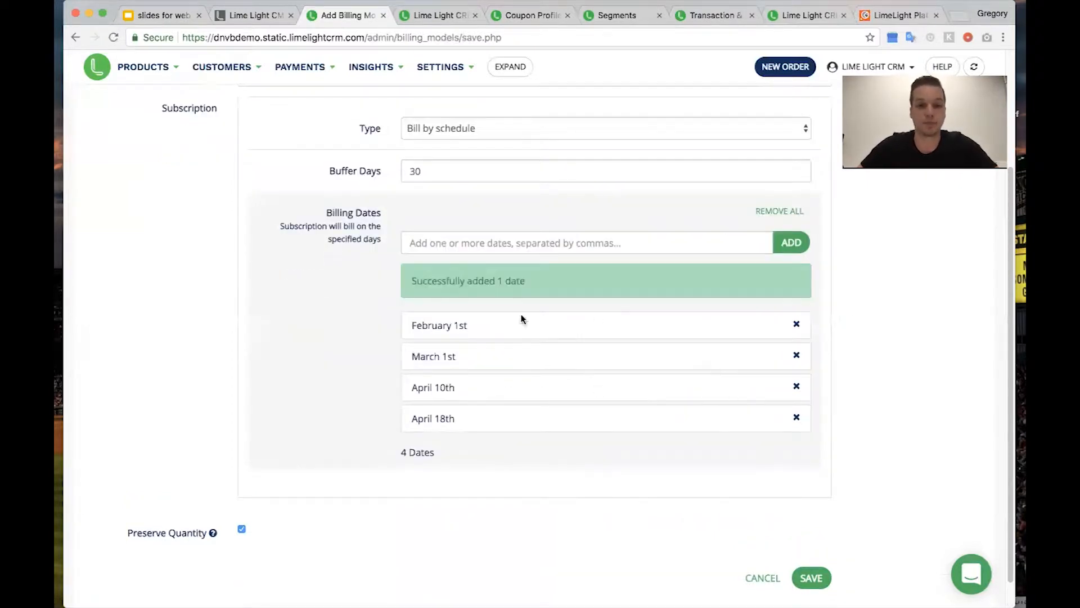
{"action": "left_click", "coordinate": [534, 248]}
{"action": "left_click", "coordinate": [552, 274]}
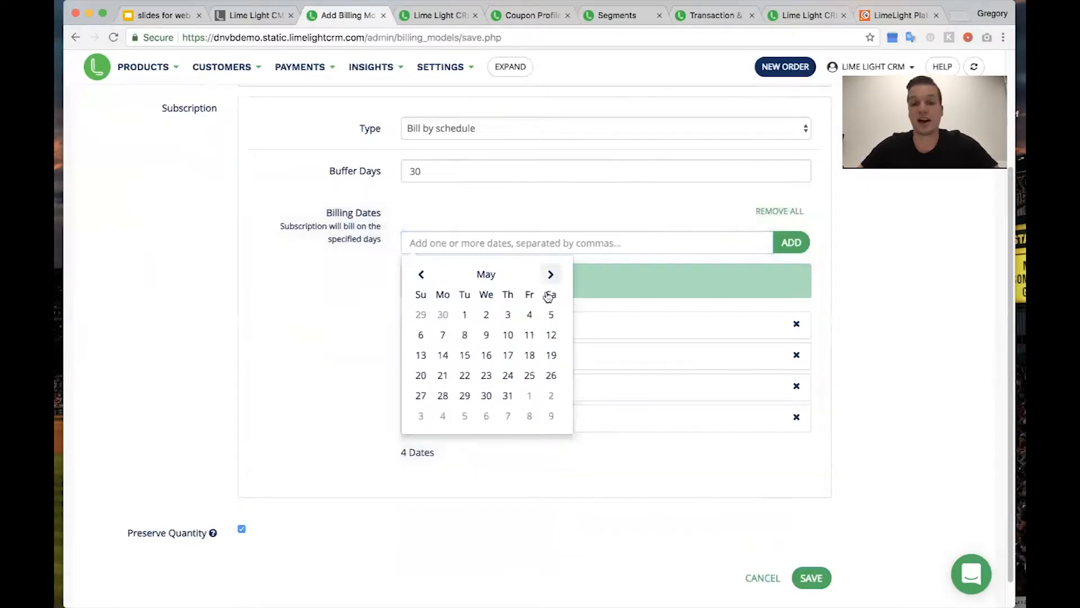
{"action": "left_click", "coordinate": [535, 315]}
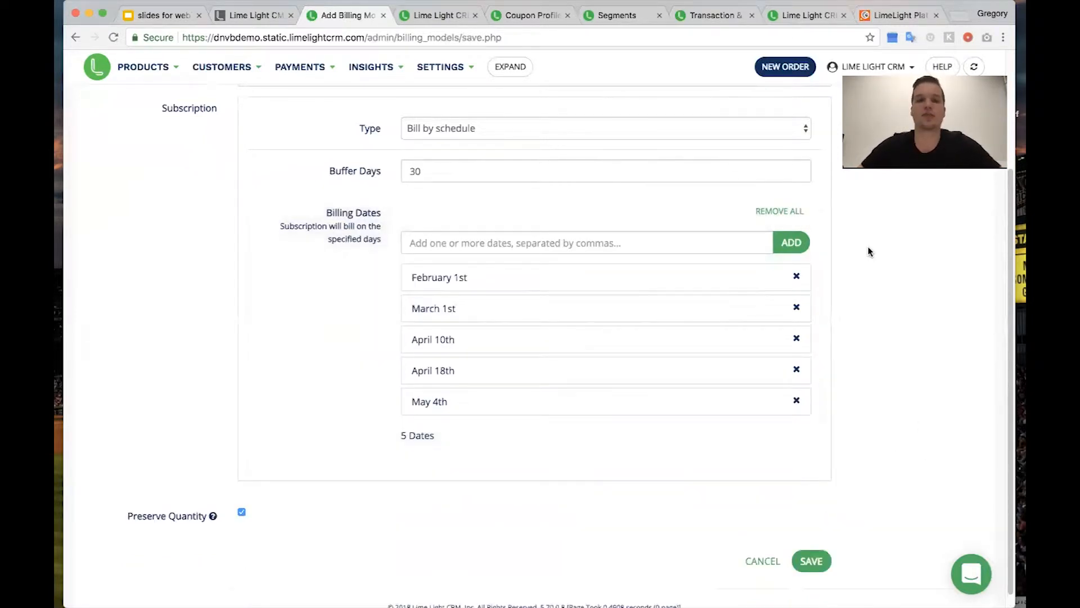
{"action": "scroll", "coordinate": [888, 338], "scroll_direction": "down", "scroll_amount": 1}
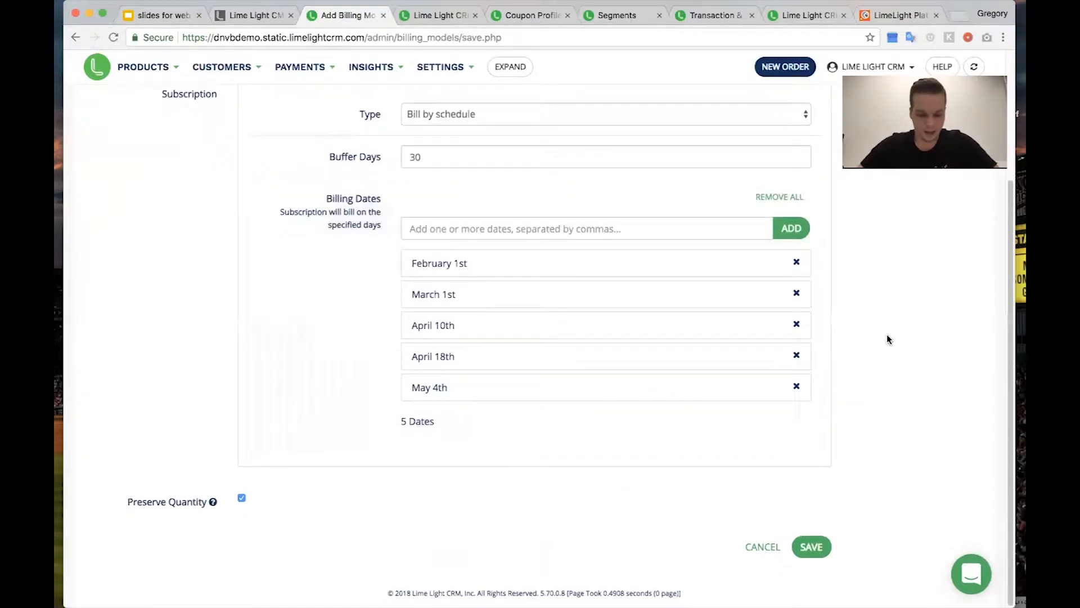
- Switch to the open Bundle Price Test order and review its product, subscription and recurring information
{"action": "left_click", "coordinate": [251, 67]}
{"action": "left_click", "coordinate": [426, 16]}
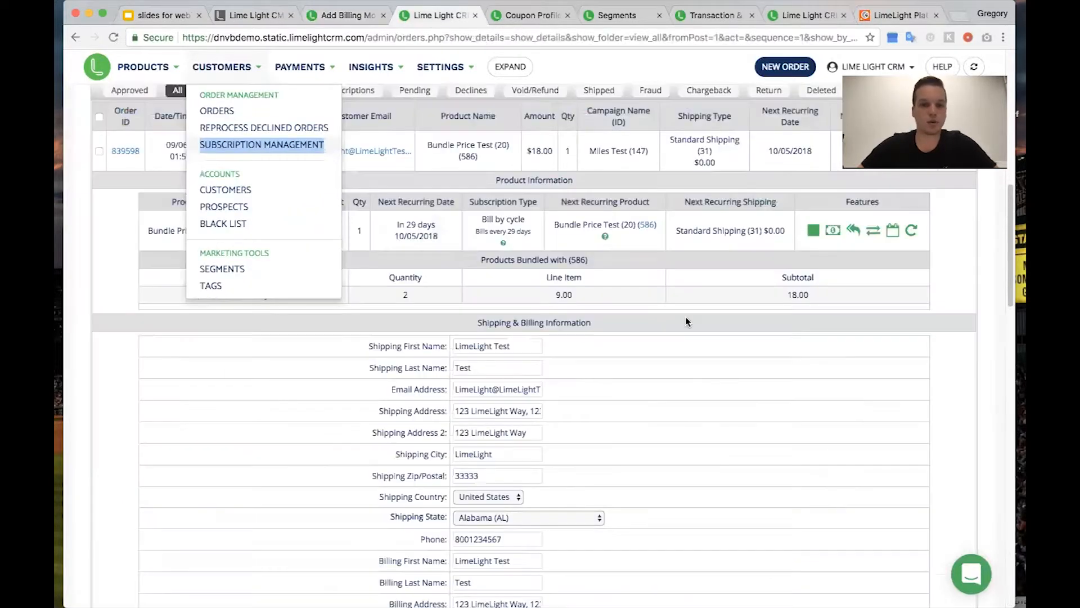
{"action": "scroll", "coordinate": [936, 402], "scroll_direction": "up", "scroll_amount": 4}
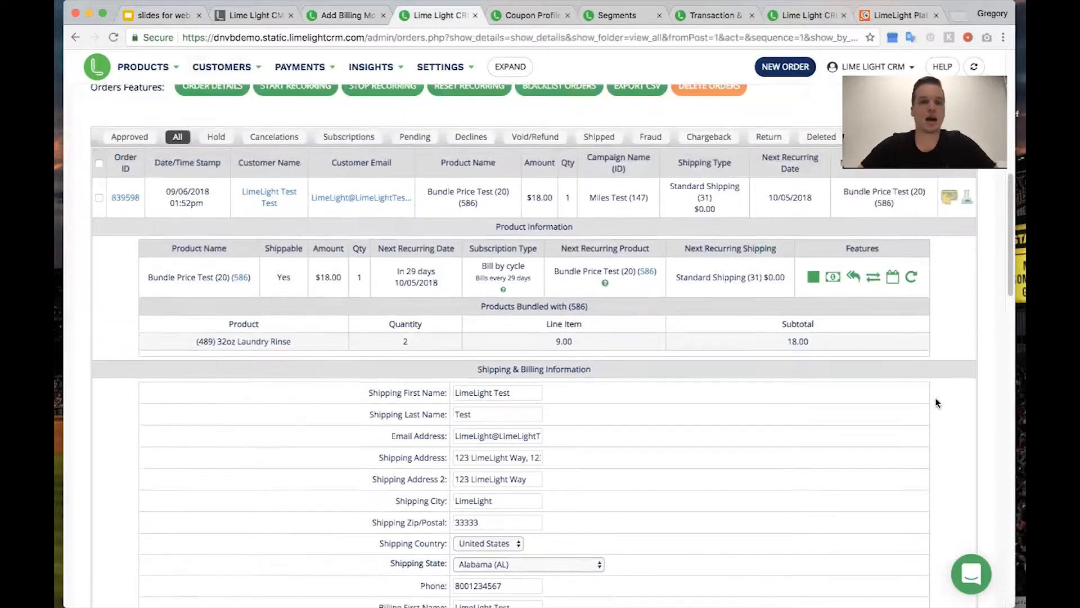
{"action": "scroll", "coordinate": [936, 402], "scroll_direction": "up", "scroll_amount": 1}
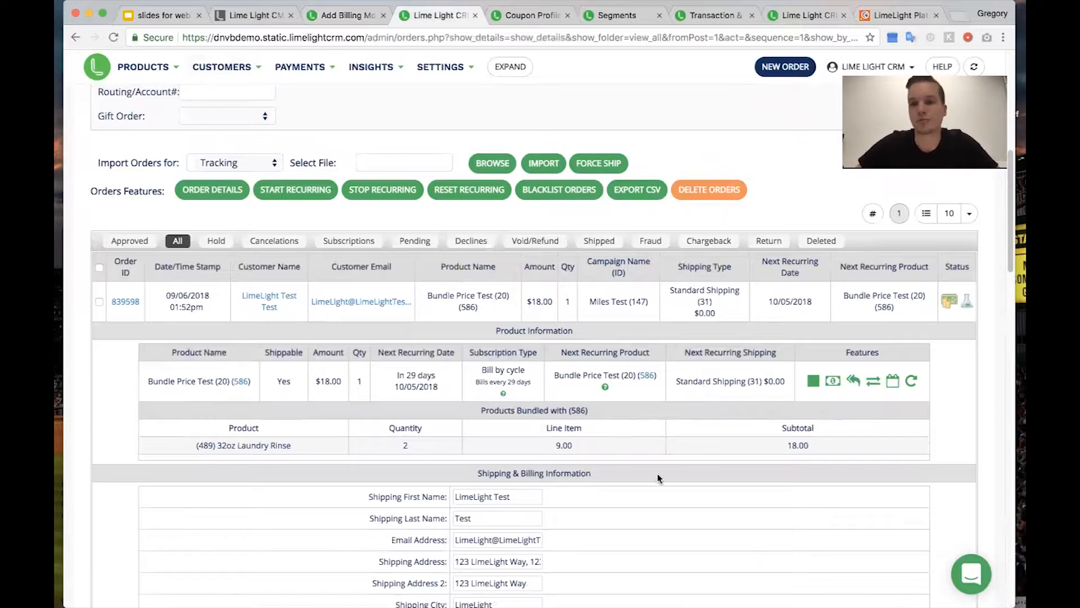
{"action": "scroll", "coordinate": [657, 478], "scroll_direction": "down", "scroll_amount": 1}
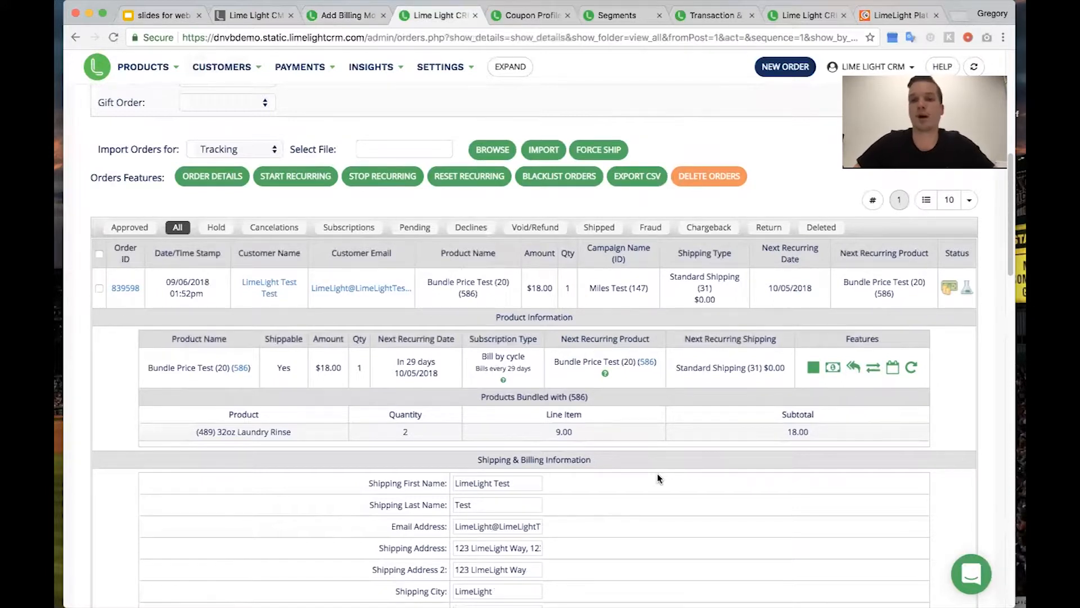
- Set the order's rebill discount to 20% and turn off Preserve Rebill Discount
{"action": "scroll", "coordinate": [659, 477], "scroll_direction": "down", "scroll_amount": 5}
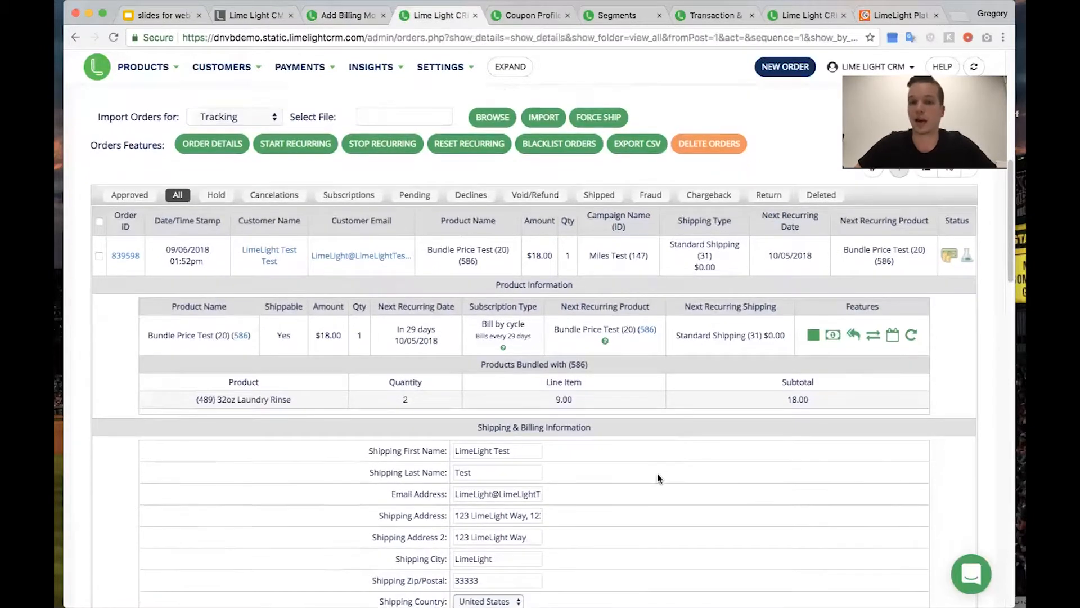
{"action": "scroll", "coordinate": [659, 478], "scroll_direction": "down", "scroll_amount": 15}
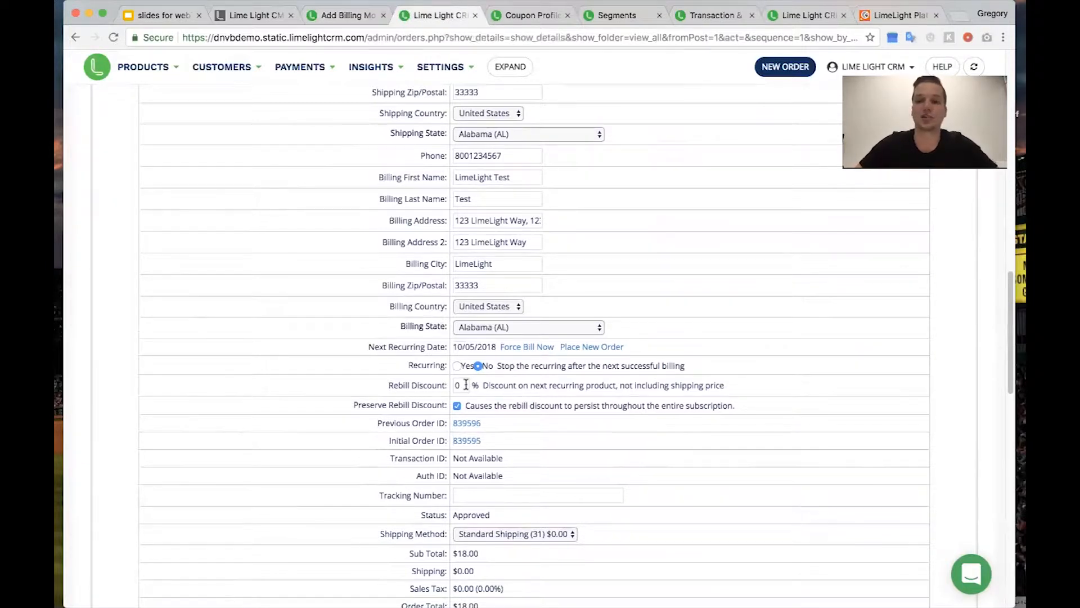
{"action": "left_click", "coordinate": [465, 385]}
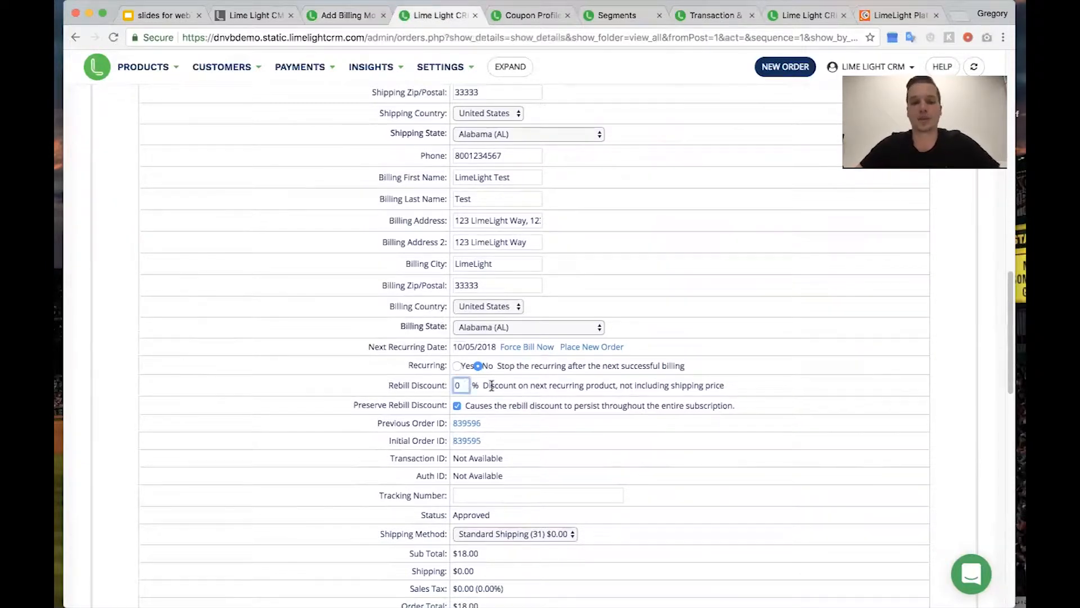
{"action": "scroll", "coordinate": [691, 388], "scroll_direction": "up", "scroll_amount": 17}
{"action": "scroll", "coordinate": [691, 389], "scroll_direction": "down", "scroll_amount": 5}
{"action": "scroll", "coordinate": [692, 388], "scroll_direction": "down", "scroll_amount": 8}
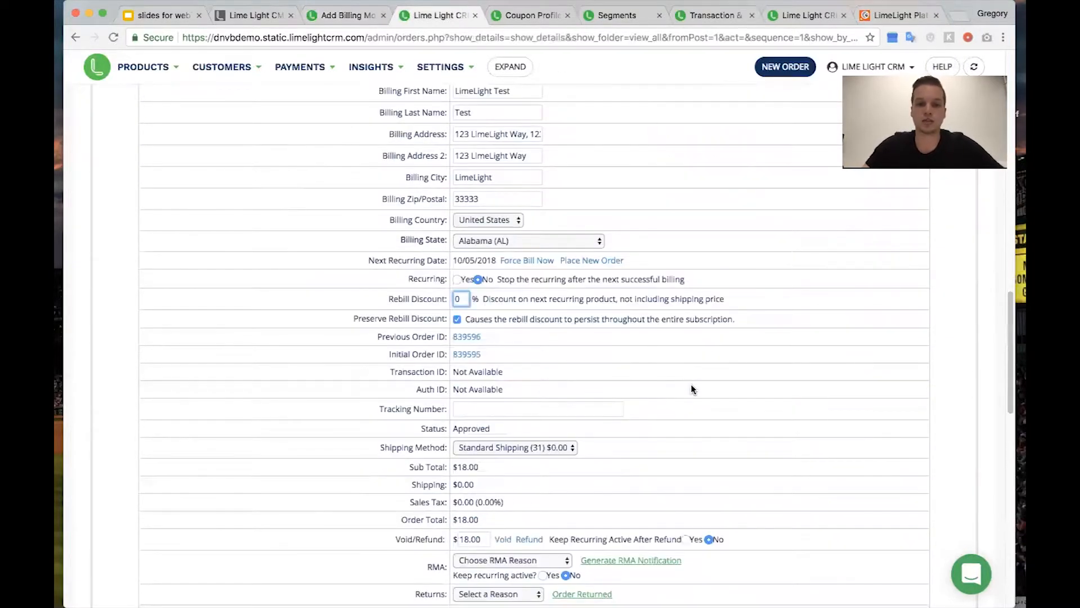
{"action": "key", "text": "BackSpace"}
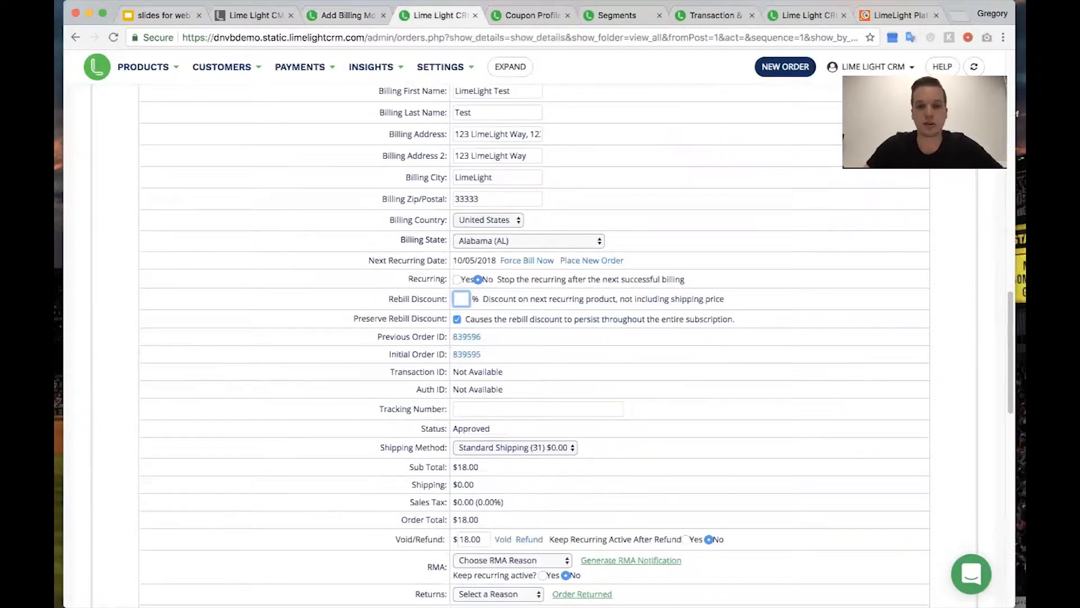
{"action": "type", "text": "20"}
{"action": "left_click", "coordinate": [817, 375]}
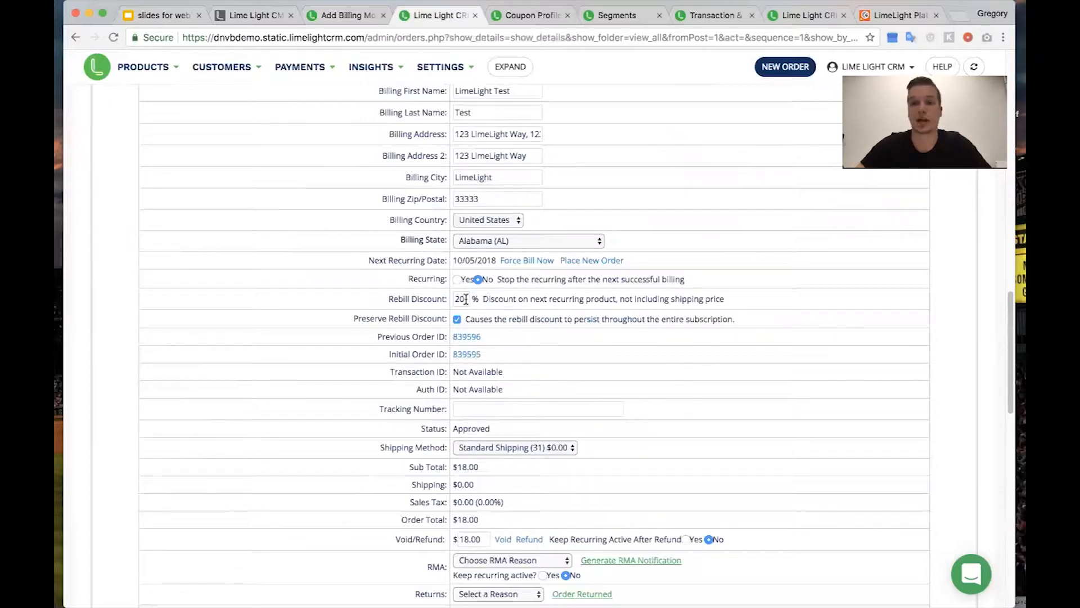
{"action": "left_click", "coordinate": [457, 320]}
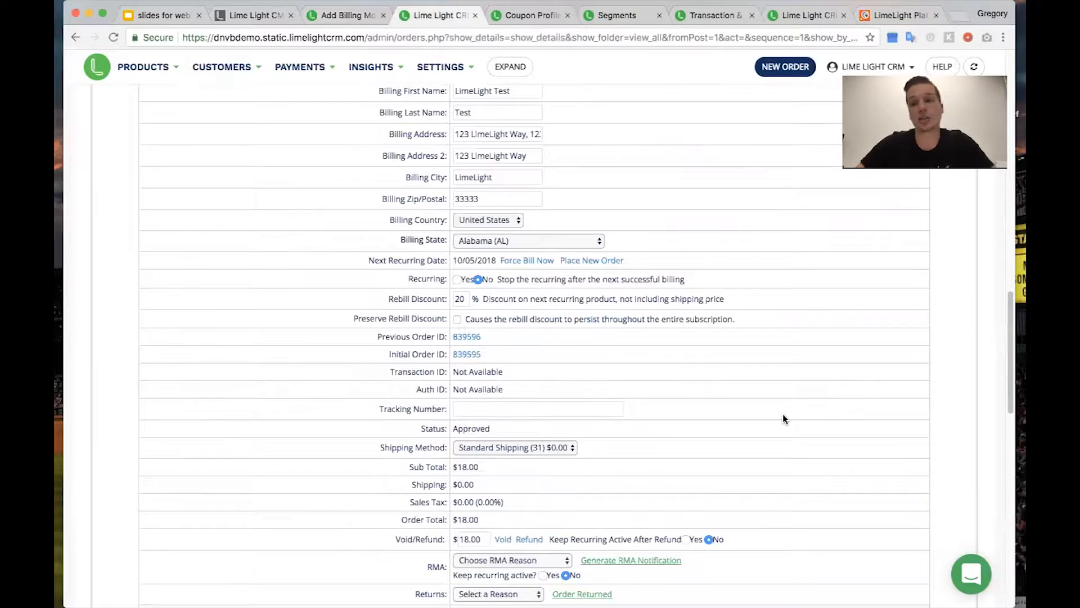
- Examine the order's recurring settings, rebill discount, order ID, and previous and initial order references
{"action": "scroll", "coordinate": [785, 420], "scroll_direction": "up", "scroll_amount": 1}
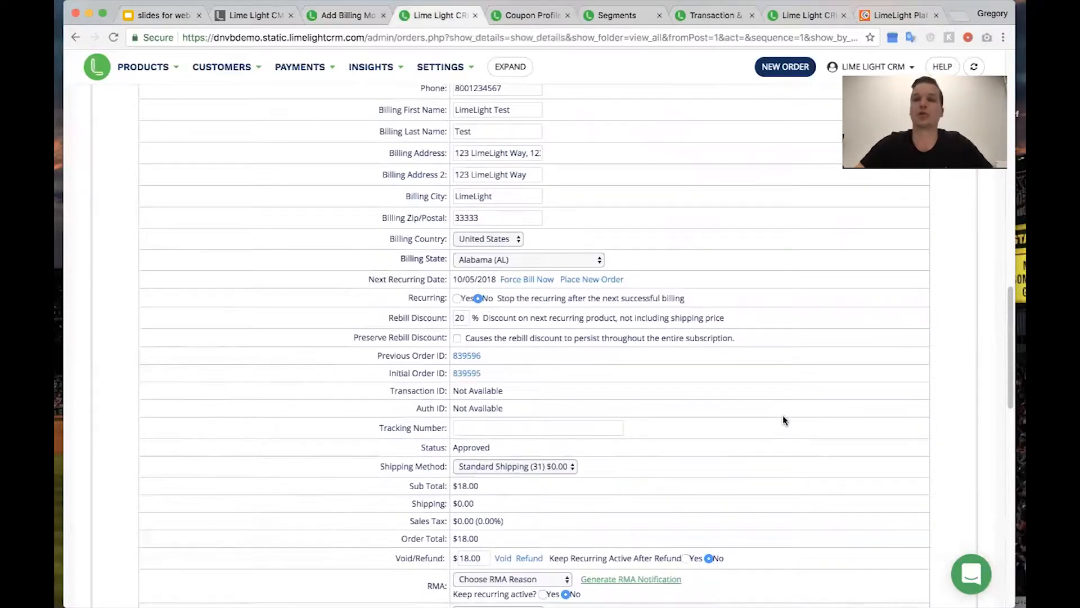
{"action": "scroll", "coordinate": [785, 419], "scroll_direction": "up", "scroll_amount": 1}
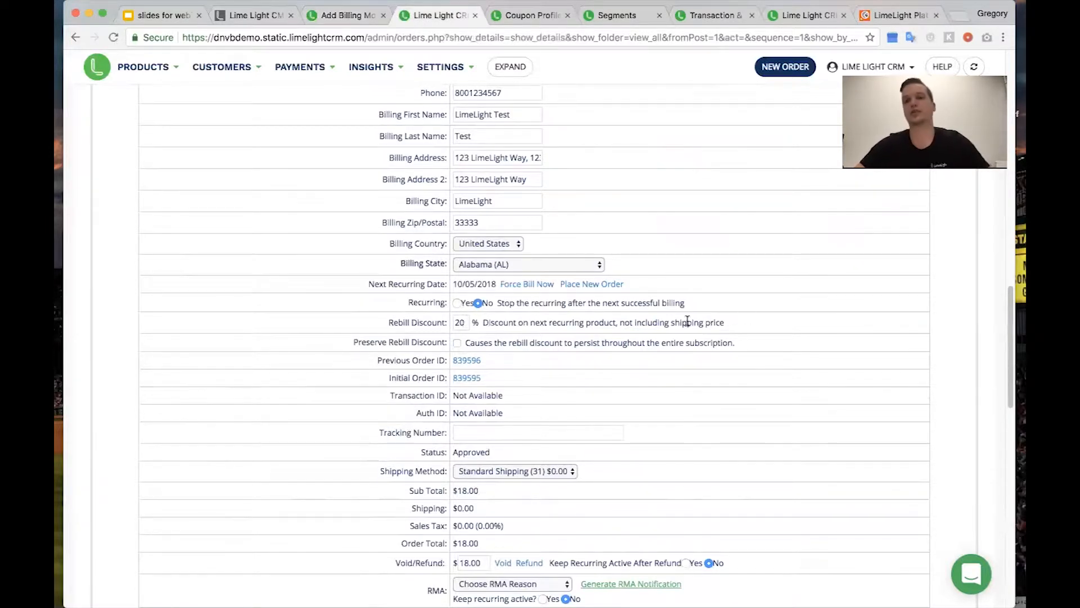
{"action": "scroll", "coordinate": [886, 328], "scroll_direction": "up", "scroll_amount": 1}
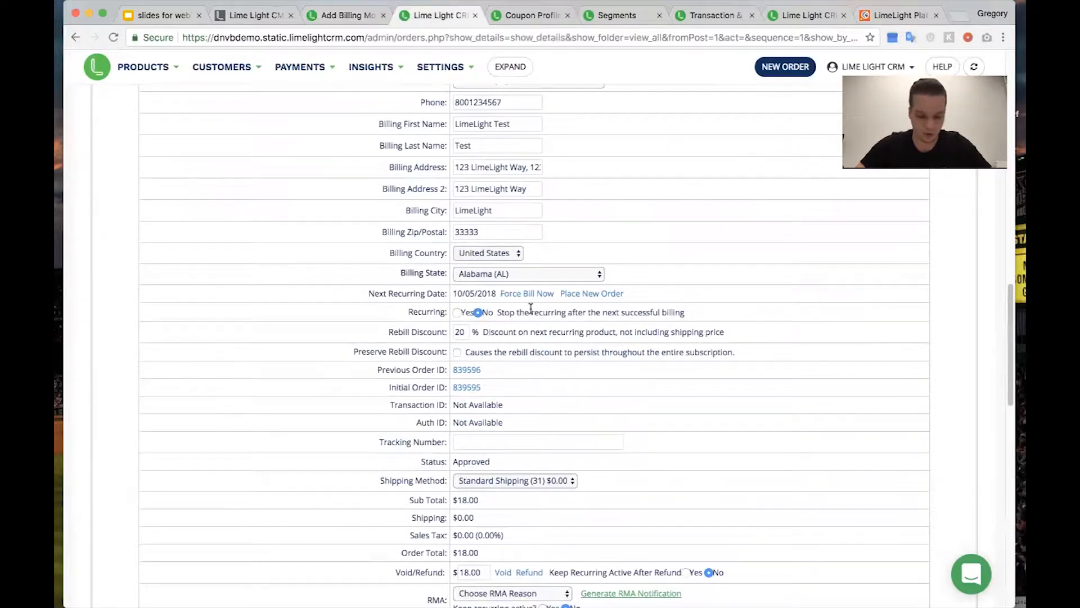
{"action": "scroll", "coordinate": [530, 309], "scroll_direction": "down", "scroll_amount": 1}
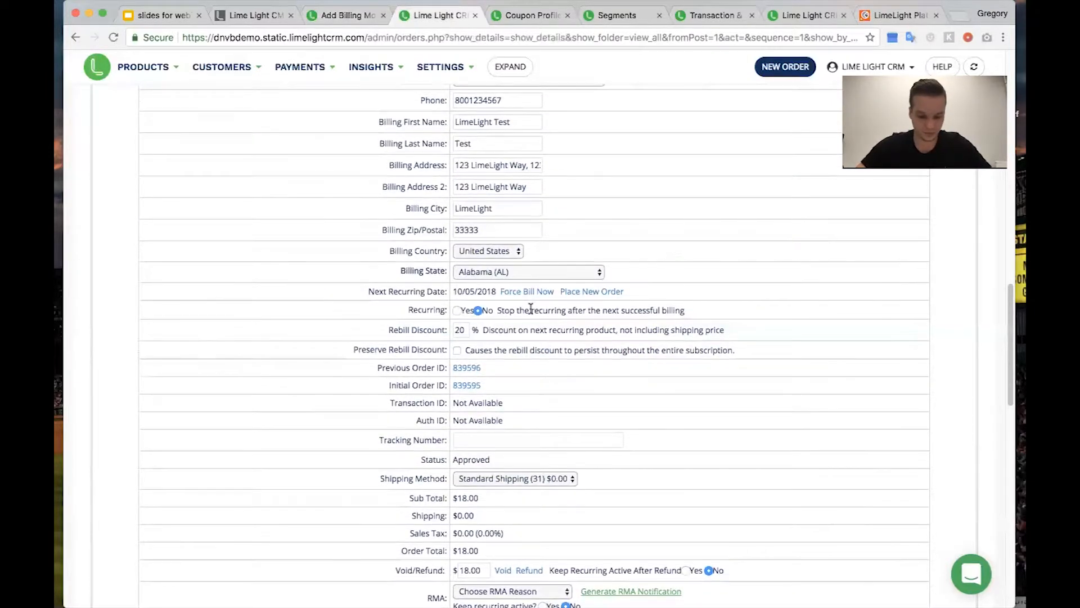
{"action": "scroll", "coordinate": [390, 262], "scroll_direction": "up", "scroll_amount": 5}
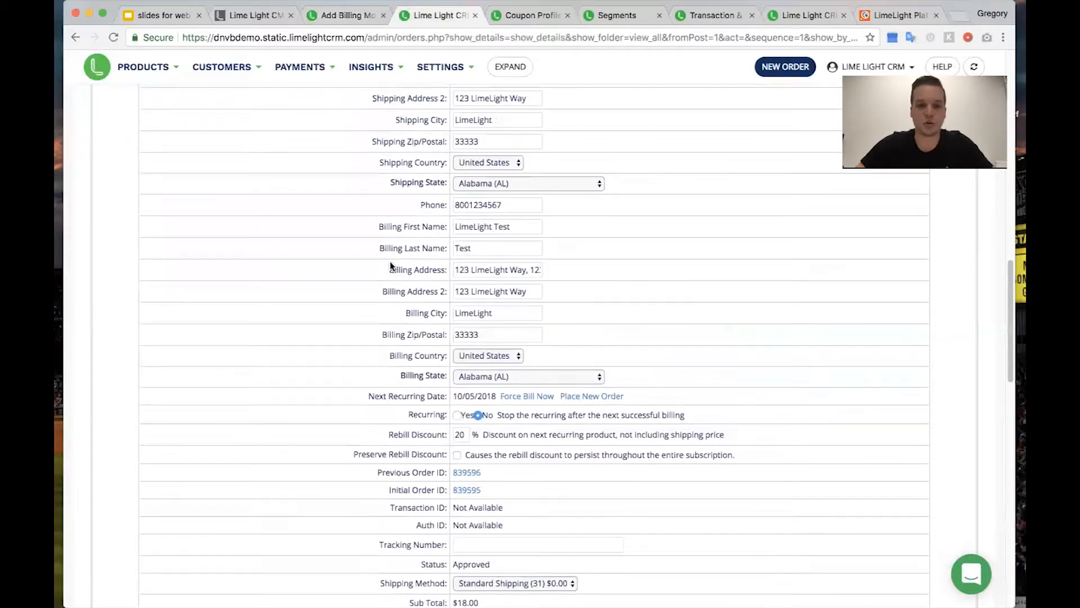
{"action": "scroll", "coordinate": [391, 264], "scroll_direction": "down", "scroll_amount": 5}
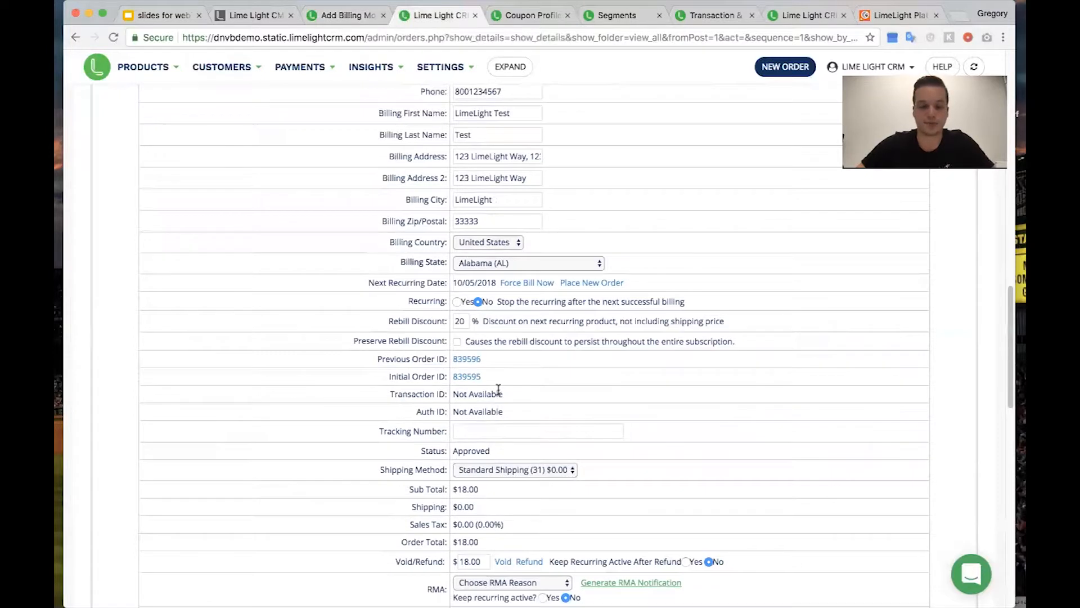
{"action": "scroll", "coordinate": [498, 389], "scroll_direction": "up", "scroll_amount": 20}
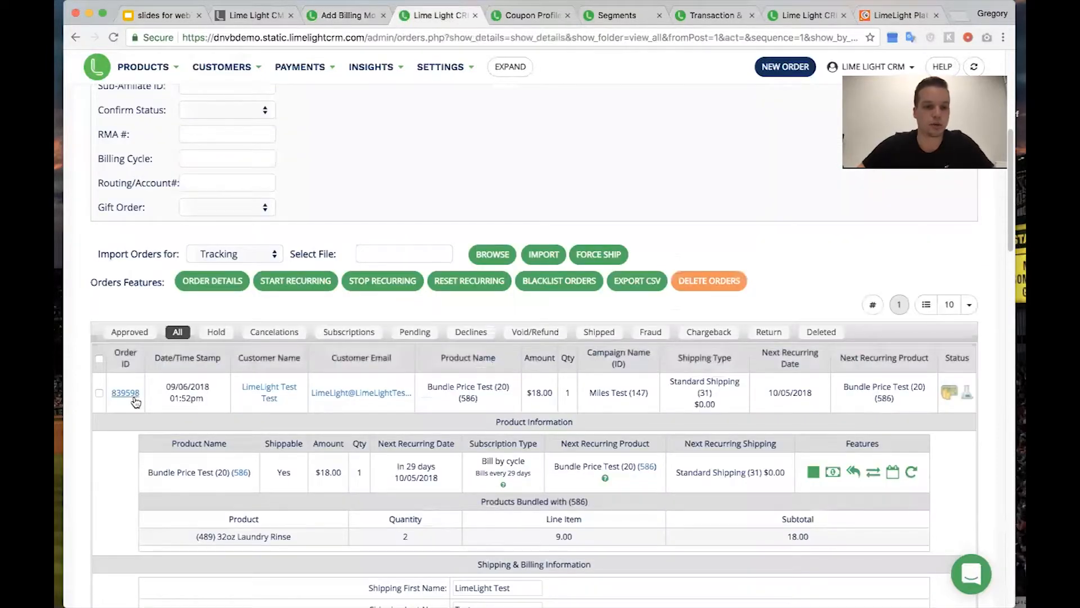
{"action": "scroll", "coordinate": [540, 391], "scroll_direction": "down", "scroll_amount": 19}
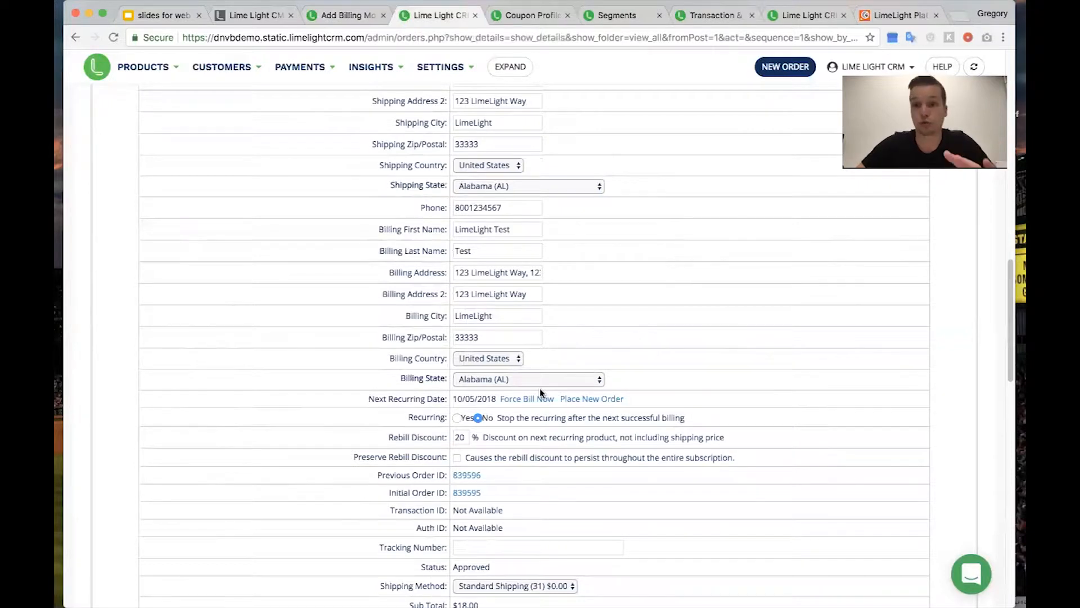
{"action": "scroll", "coordinate": [540, 390], "scroll_direction": "down", "scroll_amount": 13}
{"action": "scroll", "coordinate": [540, 391], "scroll_direction": "up", "scroll_amount": 5}
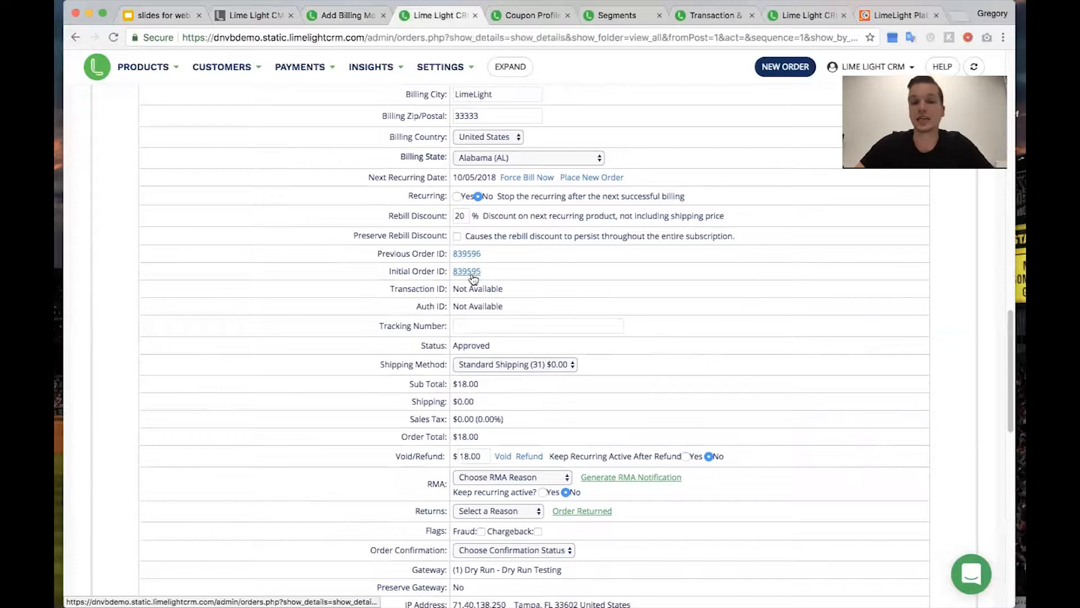
- Open the subscription's initial order and review its bundled products, billing details and order history
{"action": "left_click", "coordinate": [467, 271]}
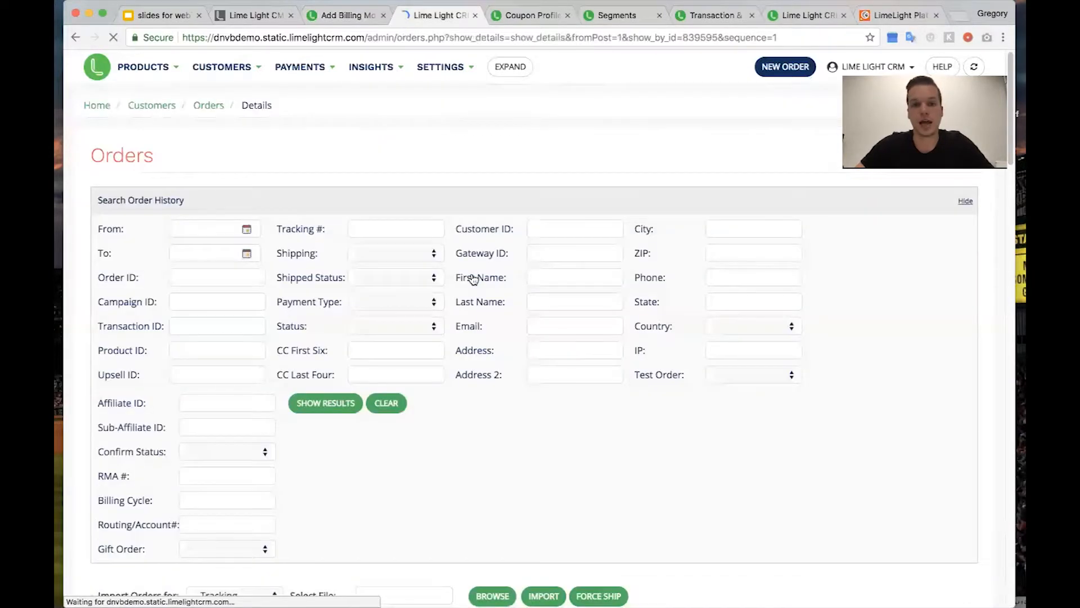
{"action": "scroll", "coordinate": [473, 279], "scroll_direction": "down", "scroll_amount": 3}
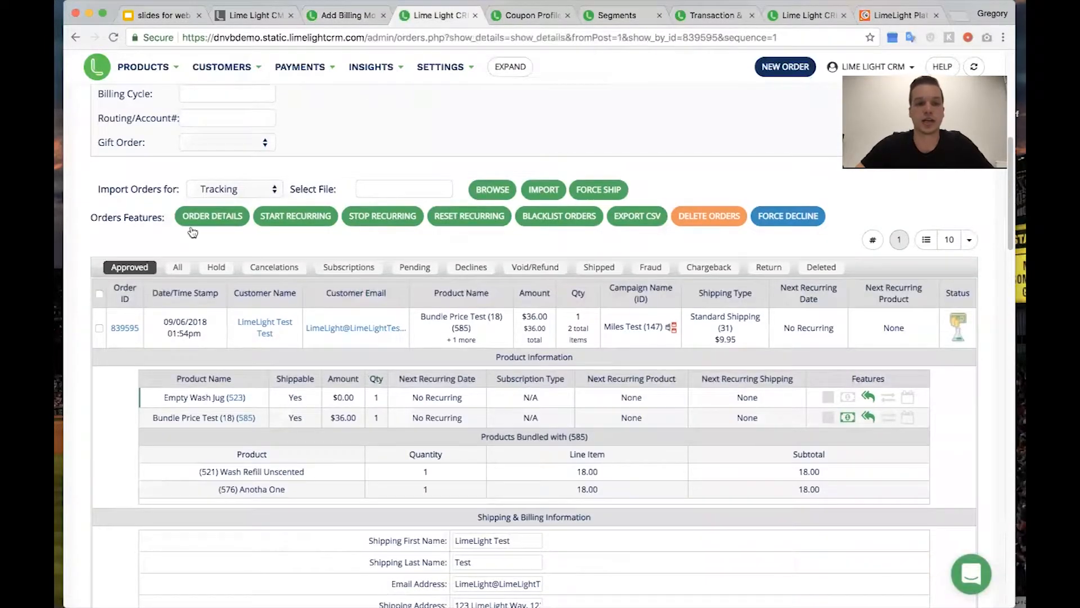
{"action": "scroll", "coordinate": [471, 401], "scroll_direction": "down", "scroll_amount": 10}
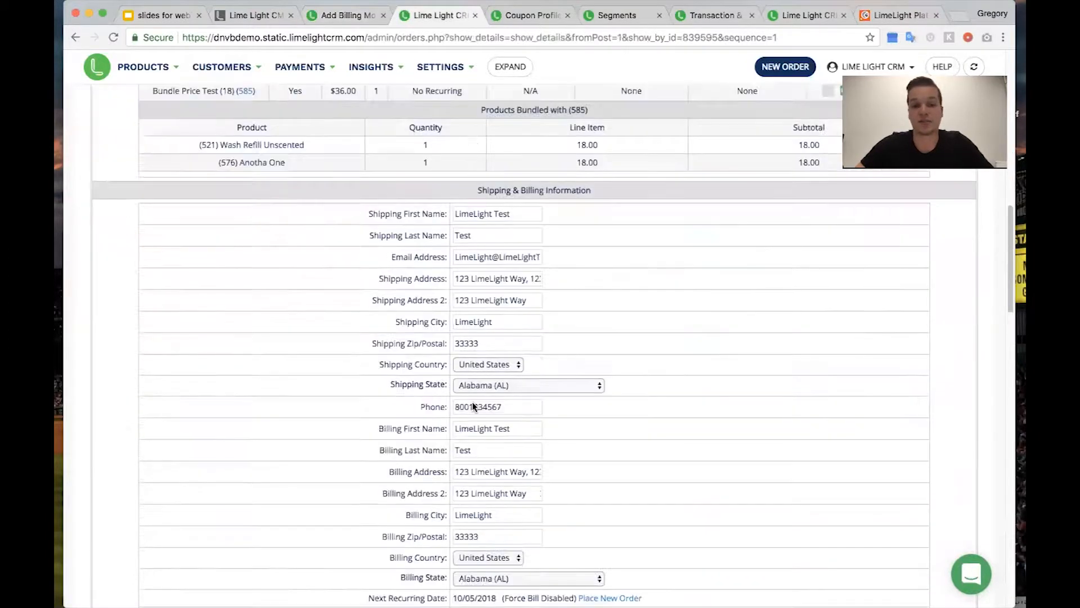
{"action": "scroll", "coordinate": [471, 400], "scroll_direction": "up", "scroll_amount": 1}
{"action": "scroll", "coordinate": [471, 401], "scroll_direction": "down", "scroll_amount": 15}
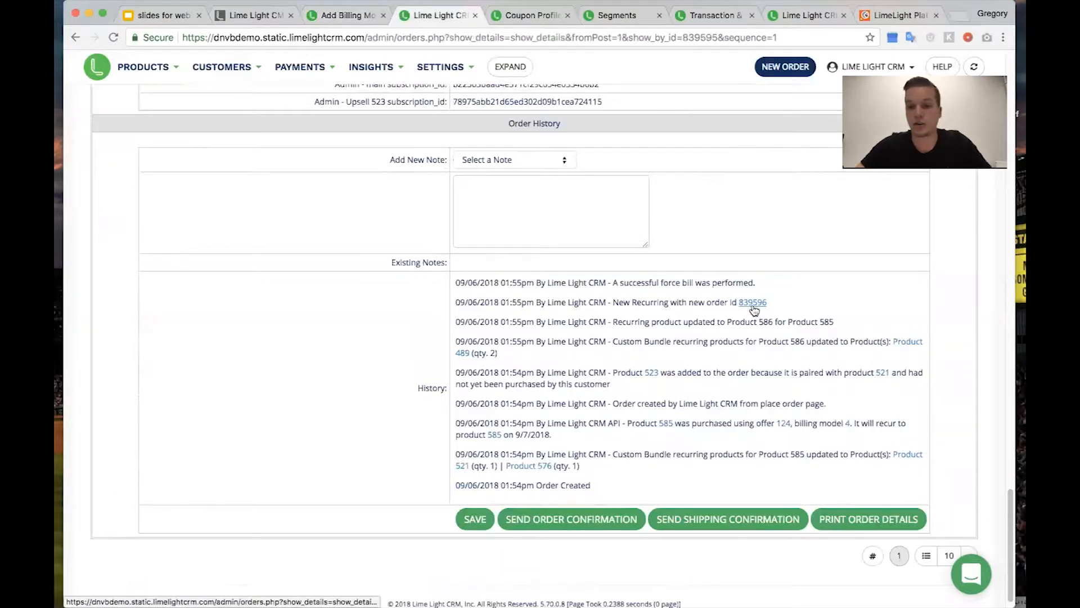
- Open the recurring order listed in the initial order's history and review its previous order reference, product details and order history
{"action": "left_click", "coordinate": [753, 306]}
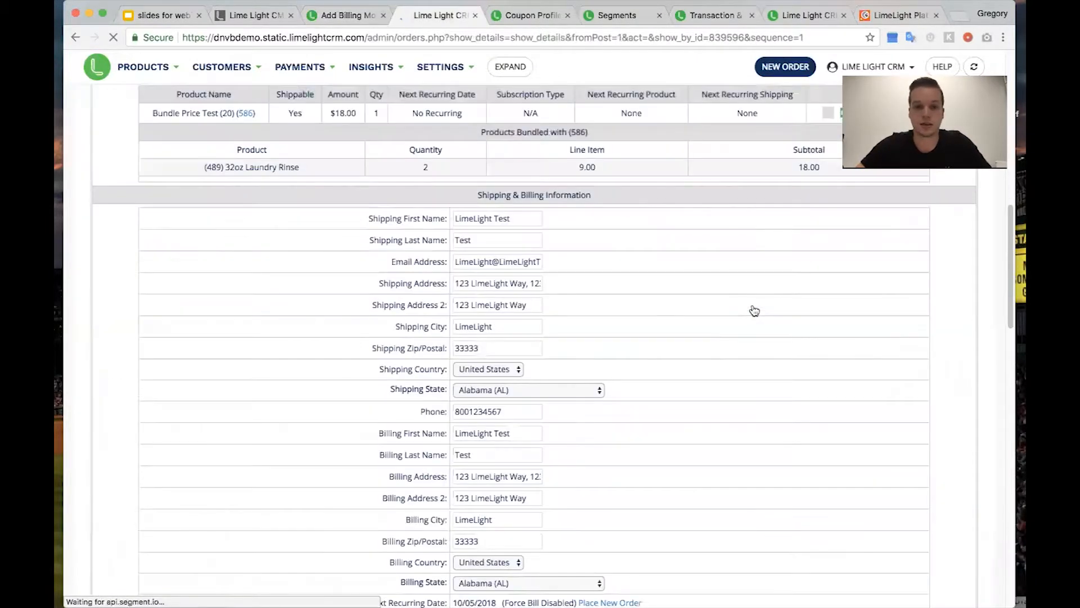
{"action": "scroll", "coordinate": [753, 309], "scroll_direction": "down", "scroll_amount": 5}
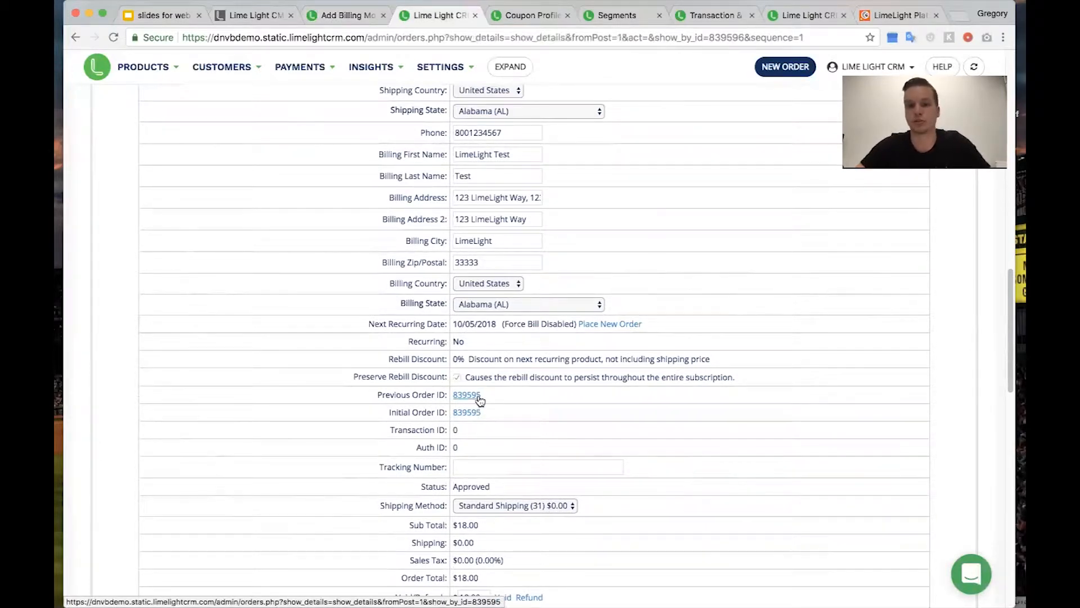
{"action": "scroll", "coordinate": [687, 456], "scroll_direction": "up", "scroll_amount": 7}
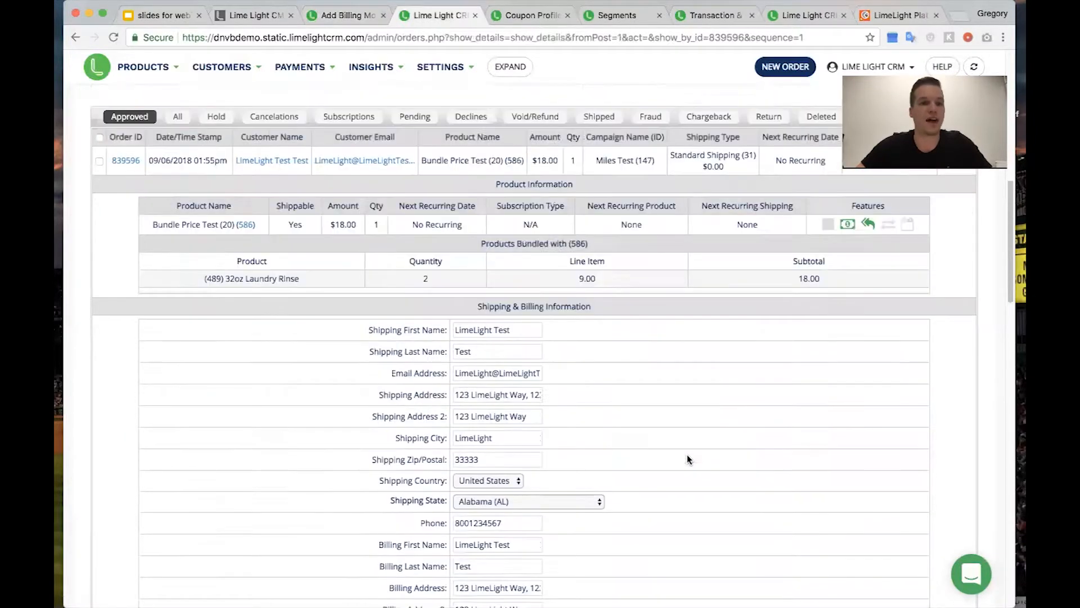
{"action": "scroll", "coordinate": [687, 458], "scroll_direction": "down", "scroll_amount": 10}
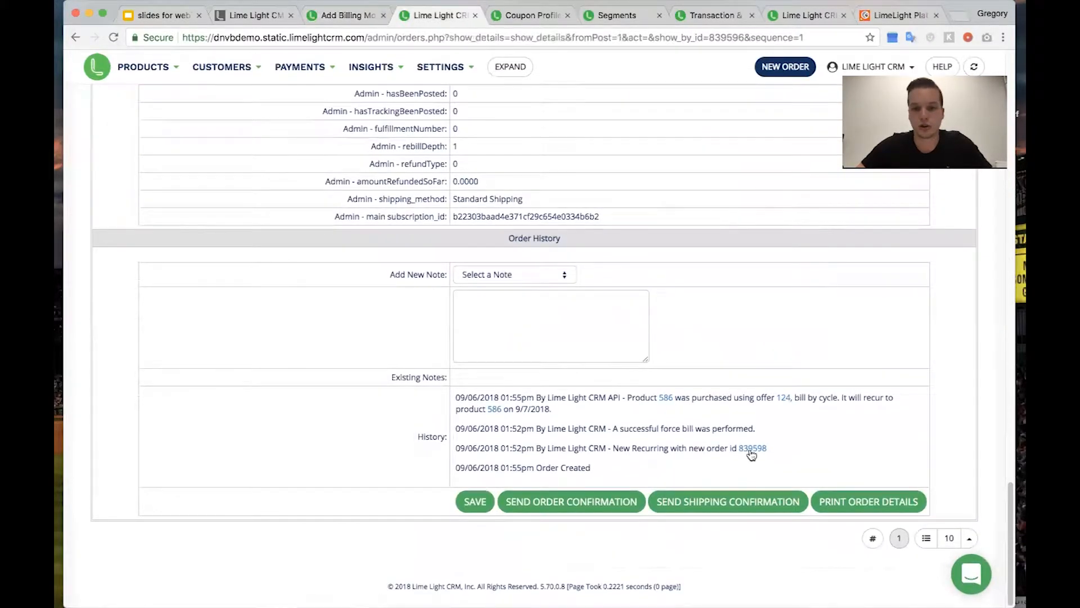
- Open the newer recurring order listed in the order history and review its previous and initial order references
{"action": "left_click", "coordinate": [751, 450]}
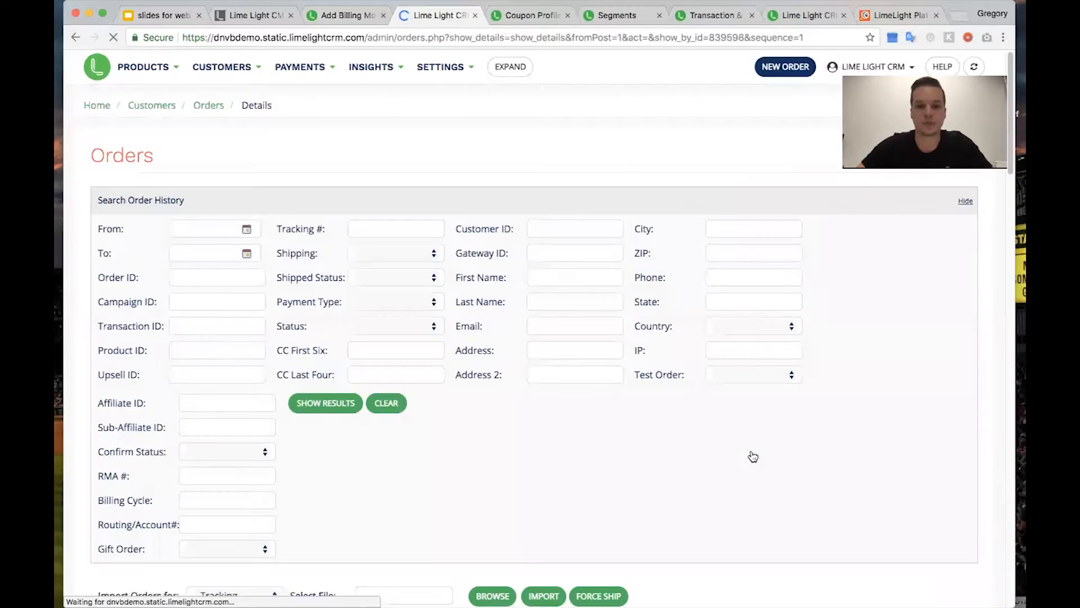
{"action": "scroll", "coordinate": [751, 454], "scroll_direction": "down", "scroll_amount": 10}
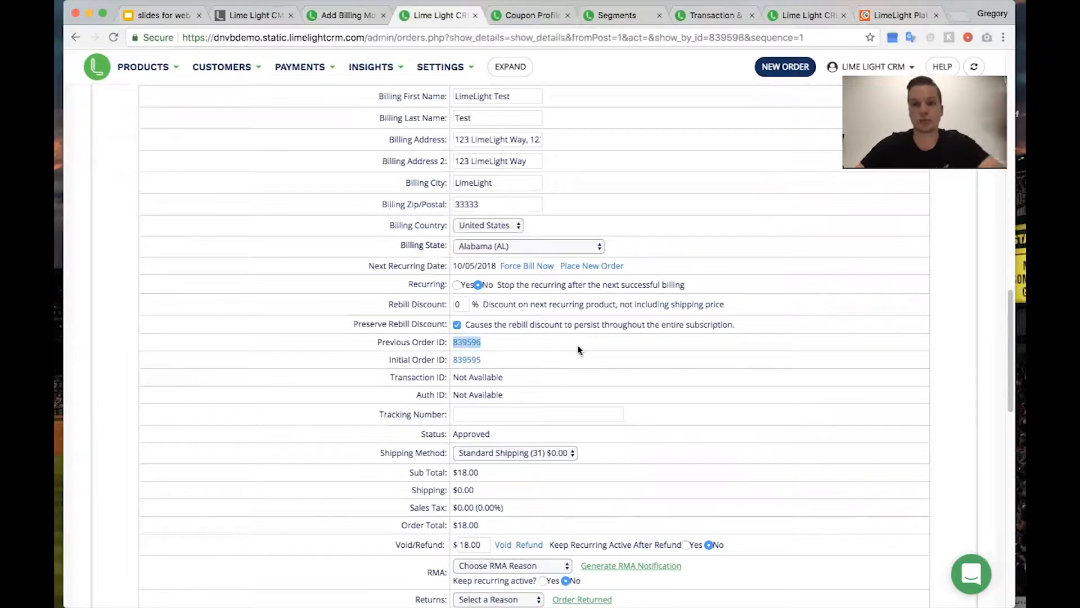
{"action": "left_click", "coordinate": [489, 361]}
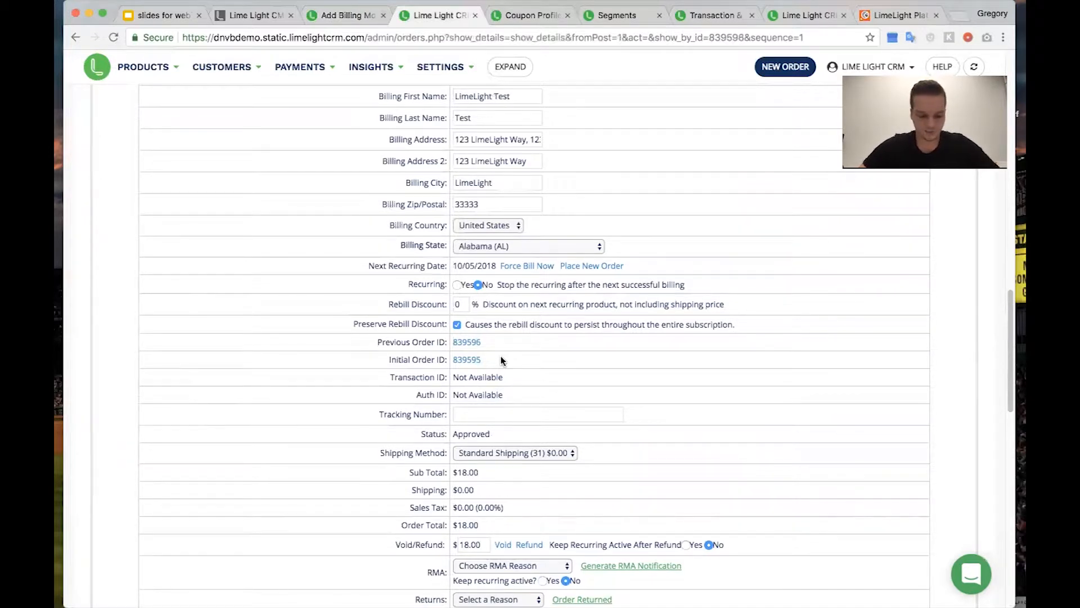
{"action": "scroll", "coordinate": [500, 356], "scroll_direction": "up", "scroll_amount": 5}
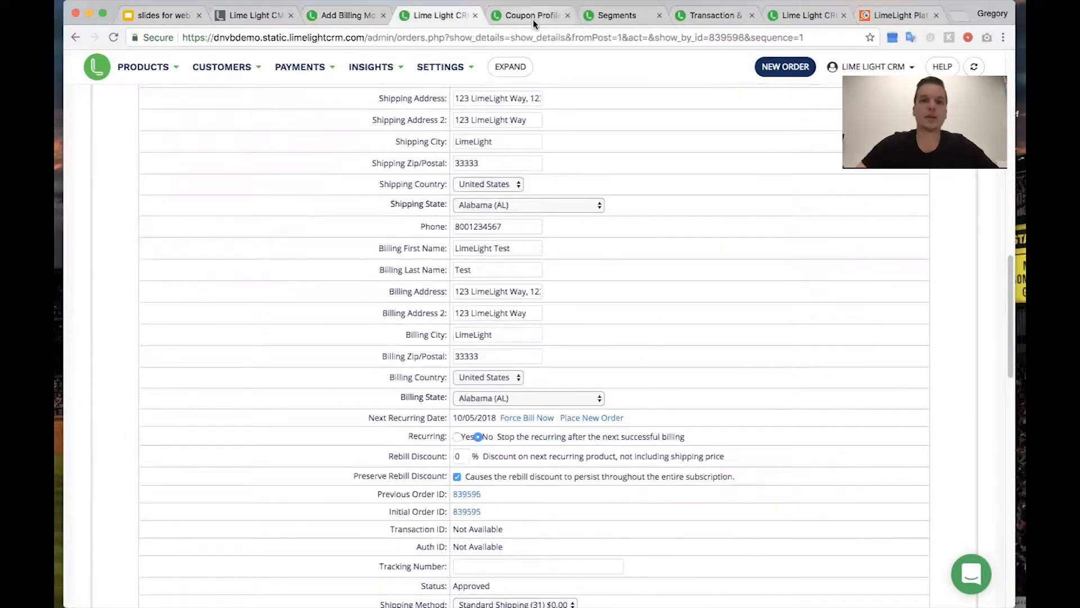
- Switch to the coupon profiles list and start adding a new coupon profile
{"action": "left_click", "coordinate": [532, 17]}
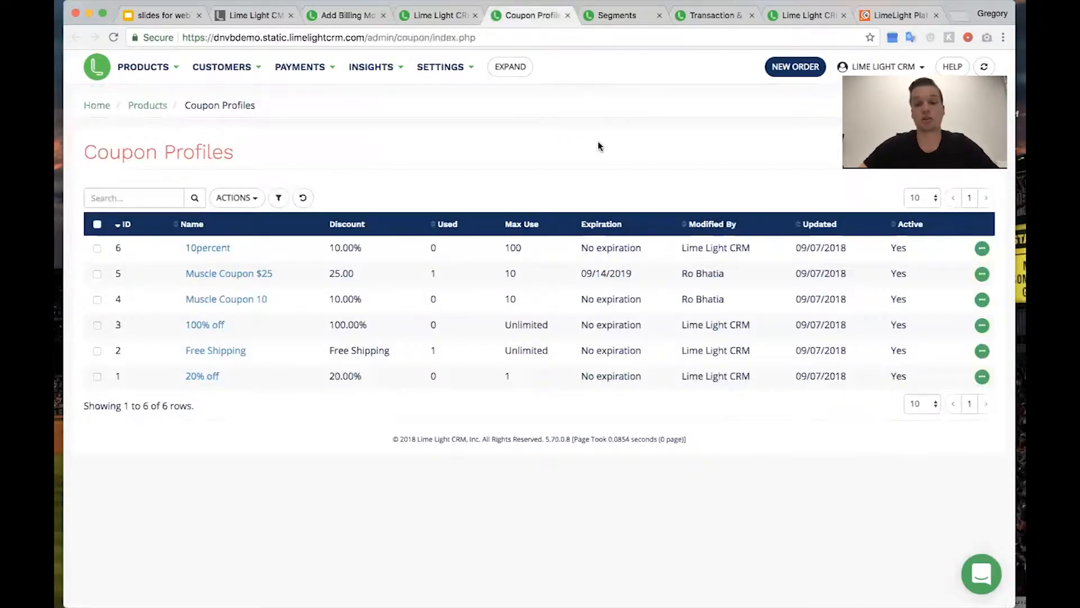
{"action": "left_click", "coordinate": [258, 201]}
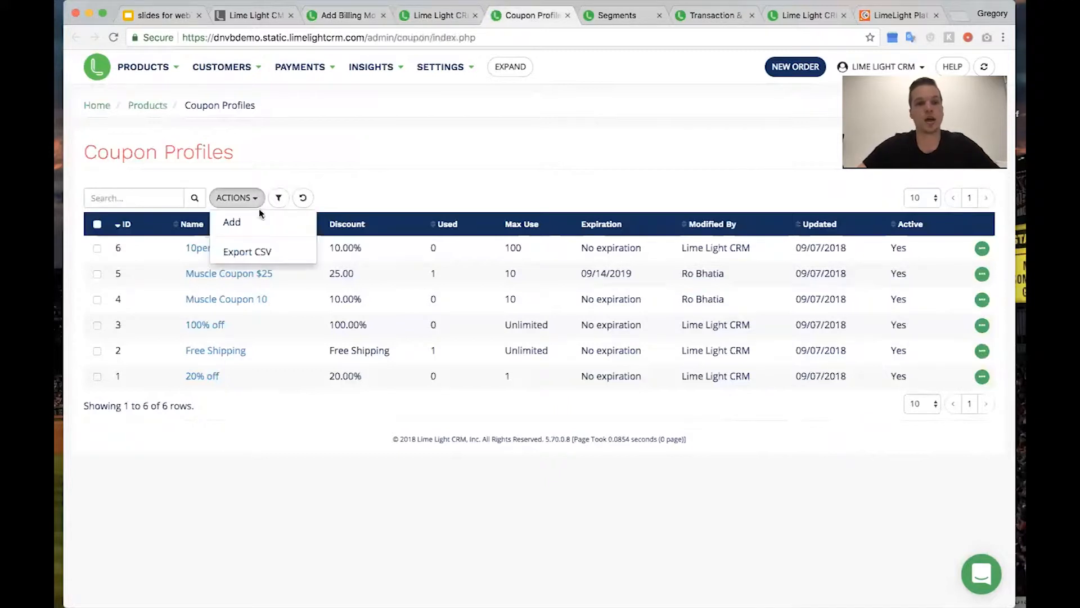
{"action": "left_click", "coordinate": [254, 224]}
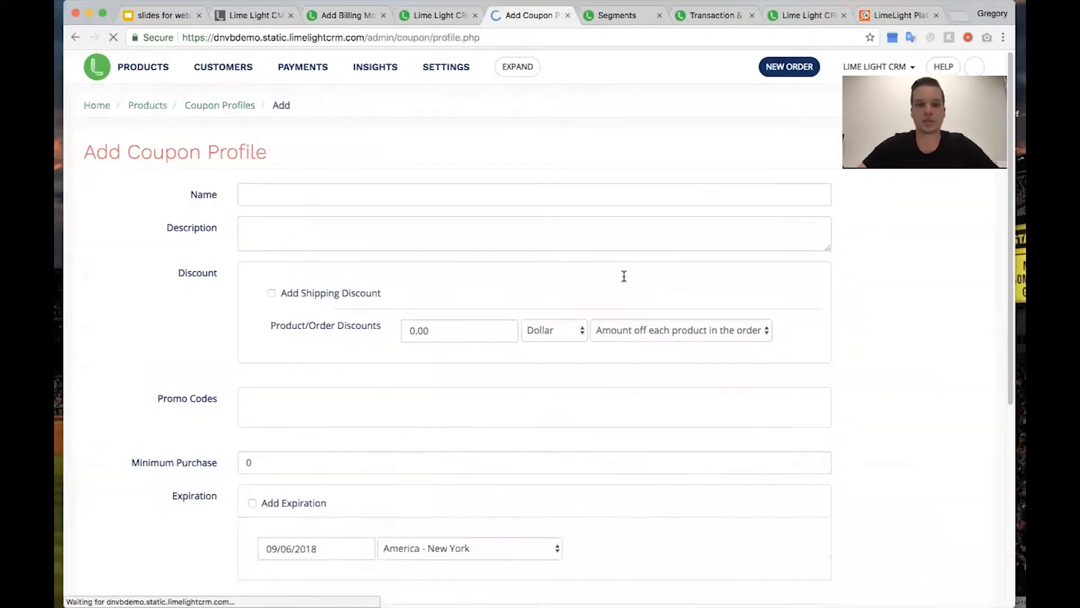
- Add the promo codes 112, 113 and 114 to the new coupon profile
{"action": "scroll", "coordinate": [624, 277], "scroll_direction": "down", "scroll_amount": 2}
{"action": "left_click", "coordinate": [331, 311]}
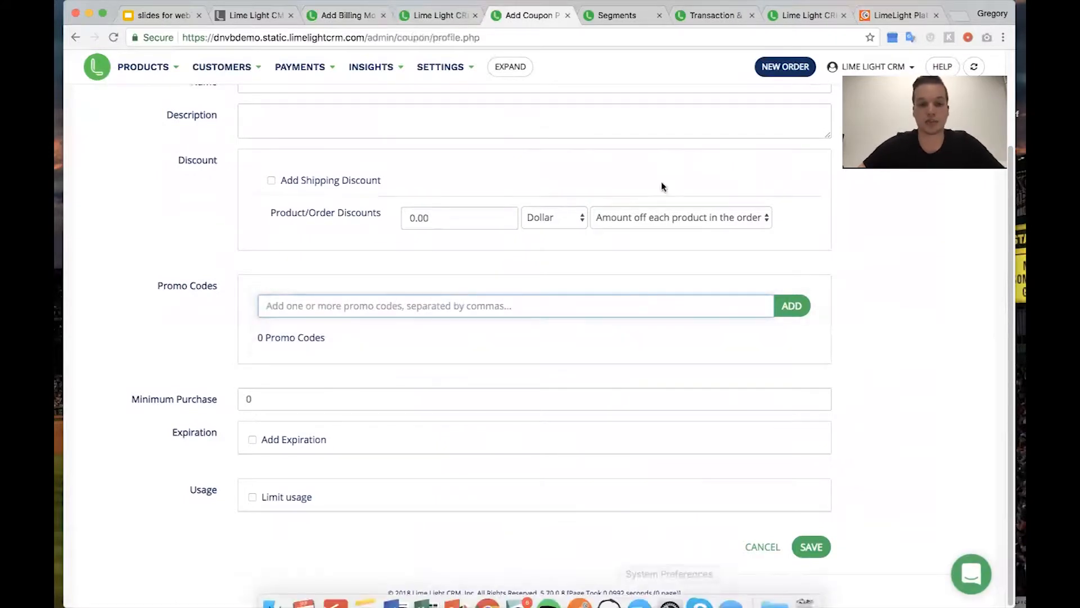
{"action": "type", "text": "112,113,114"}
{"action": "left_click", "coordinate": [797, 308]}
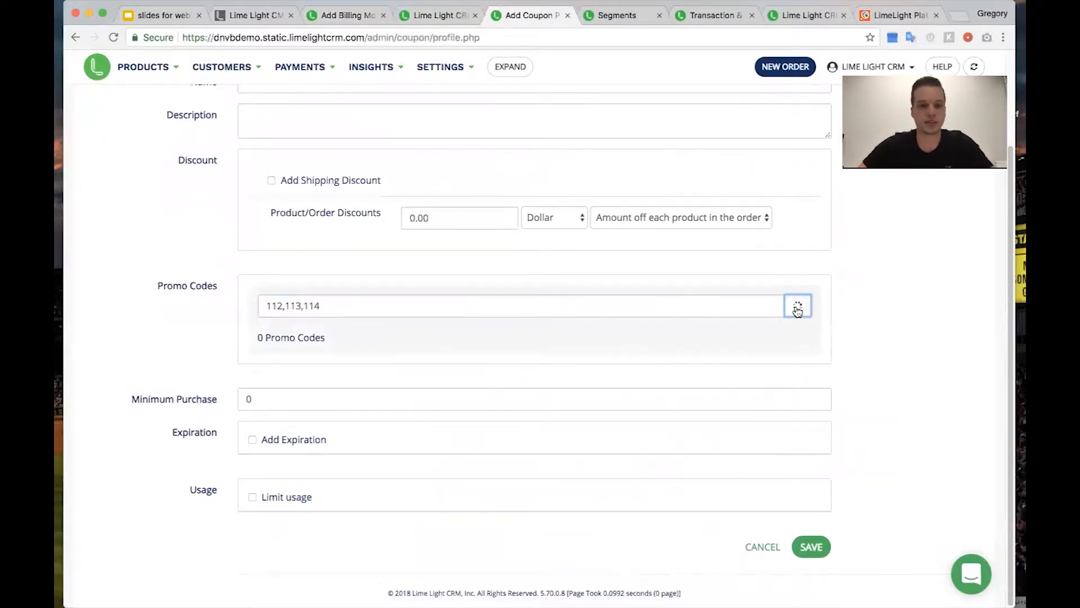
{"action": "scroll", "coordinate": [889, 414], "scroll_direction": "down", "scroll_amount": 1}
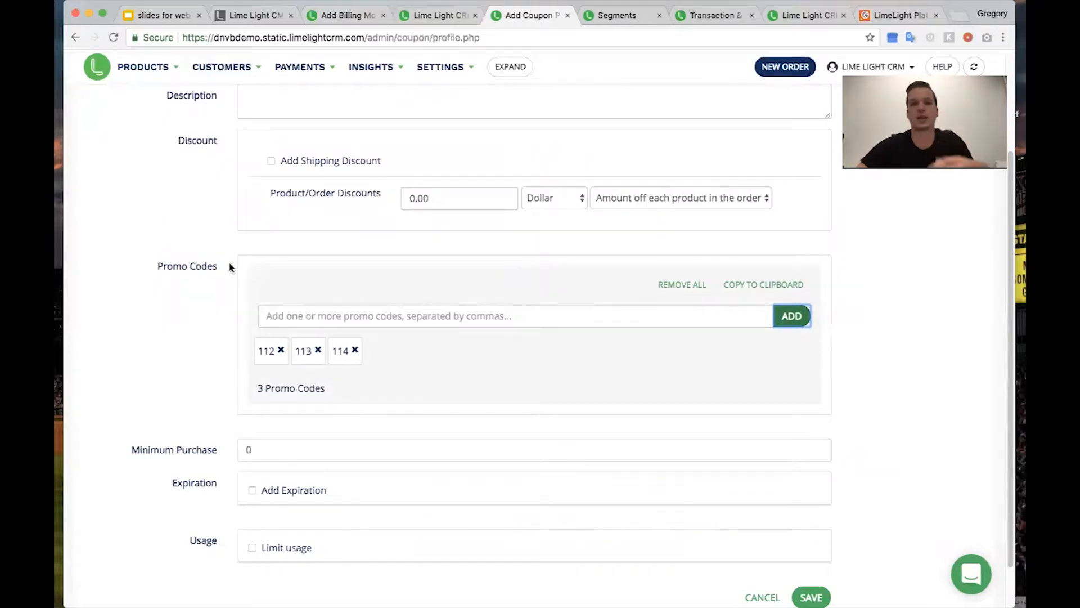
- Remove promo codes 114 and 113 individually, then add 113, 114, 115 and 116 in one batch
{"action": "left_click", "coordinate": [302, 315]}
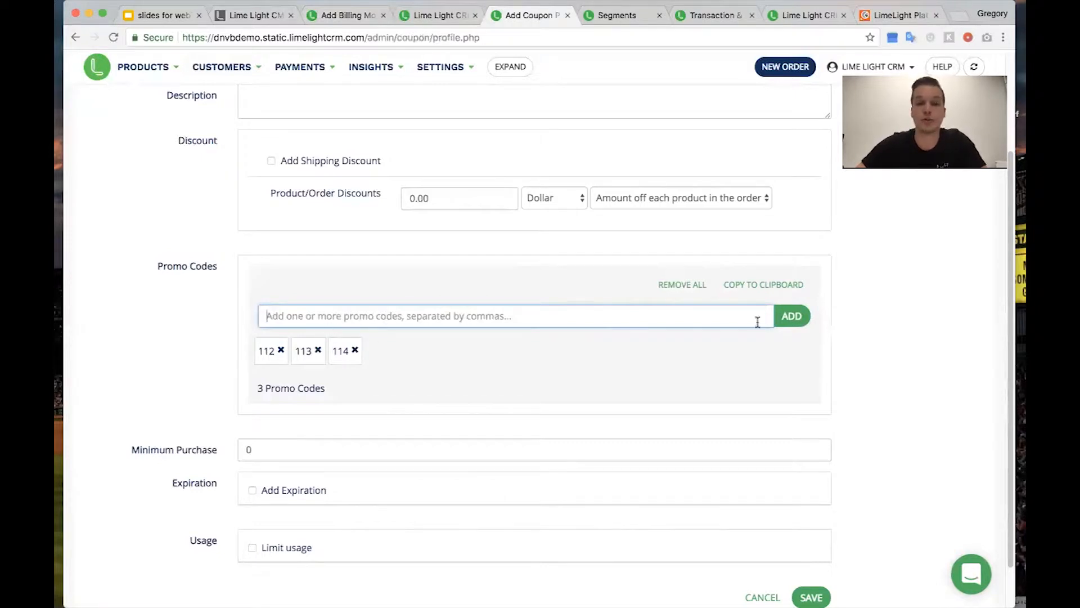
{"action": "left_click", "coordinate": [354, 351]}
{"action": "left_click", "coordinate": [317, 350]}
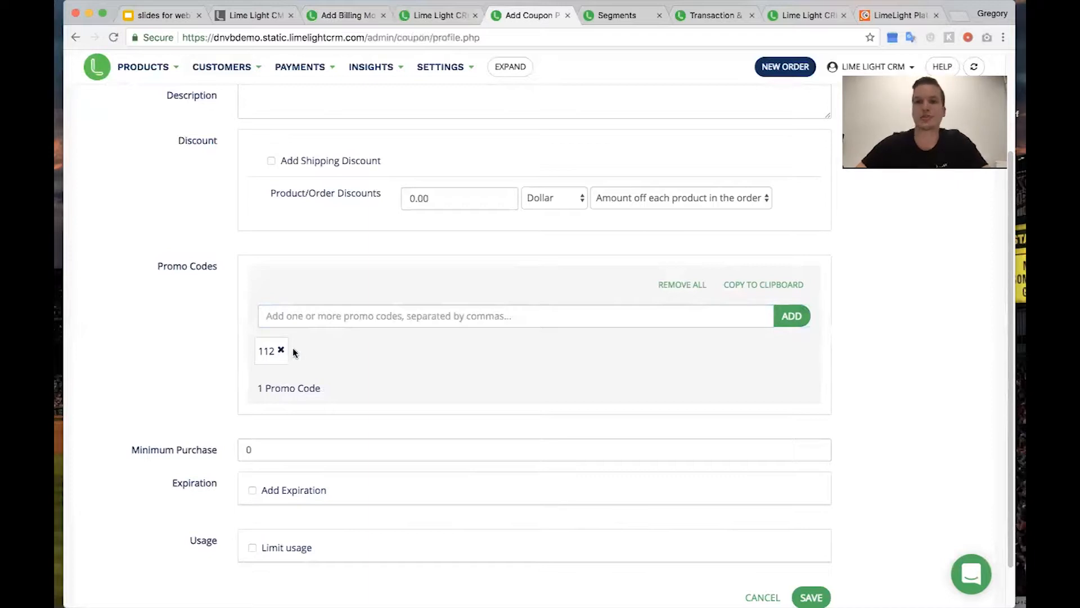
{"action": "left_click", "coordinate": [308, 315]}
{"action": "type", "text": "113,"}
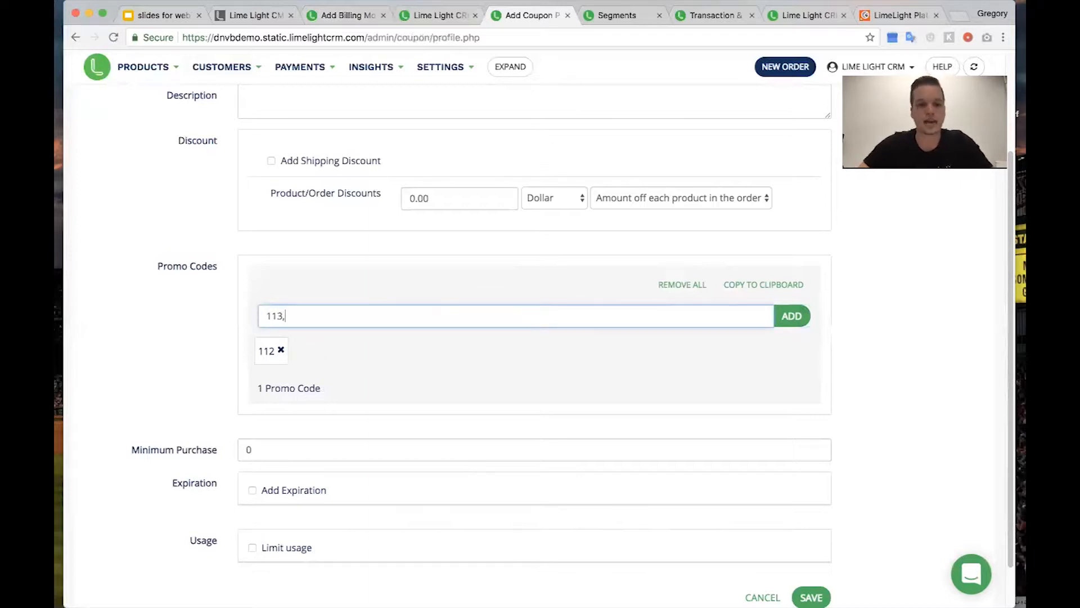
{"action": "type", "text": "114,115"}
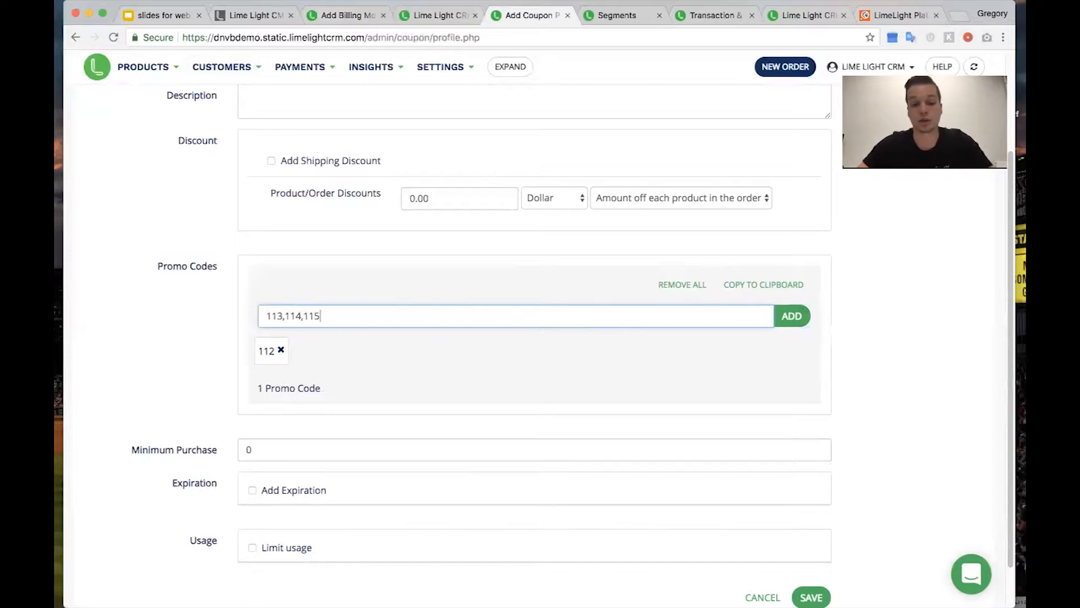
{"action": "type", "text": ",116"}
{"action": "left_click", "coordinate": [788, 317]}
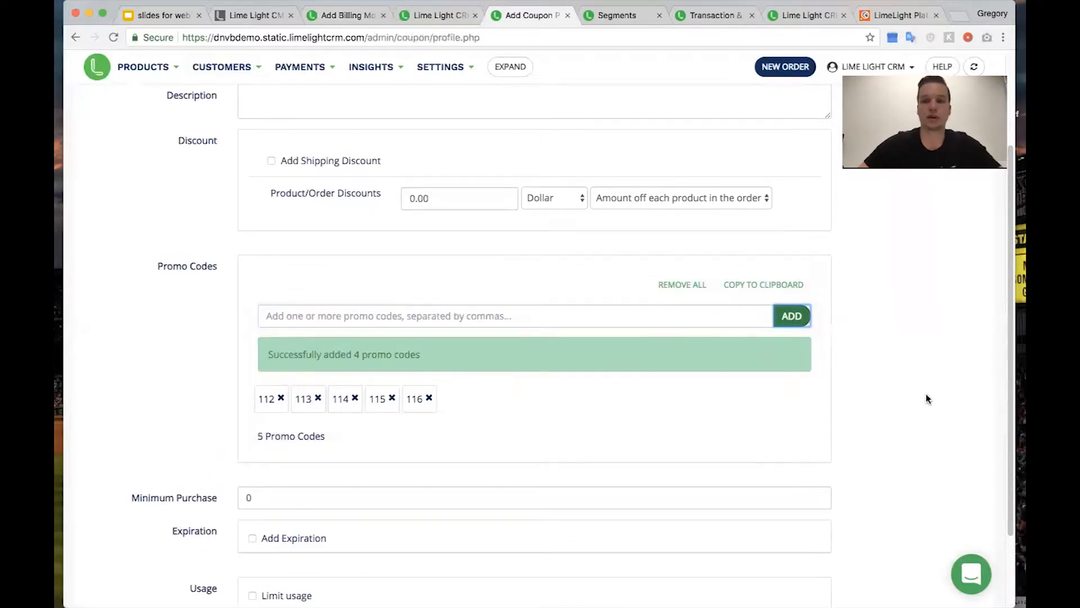
- Copy all the coupon's promo codes into the promo code entry field, then remove every added code
{"action": "left_click", "coordinate": [788, 286]}
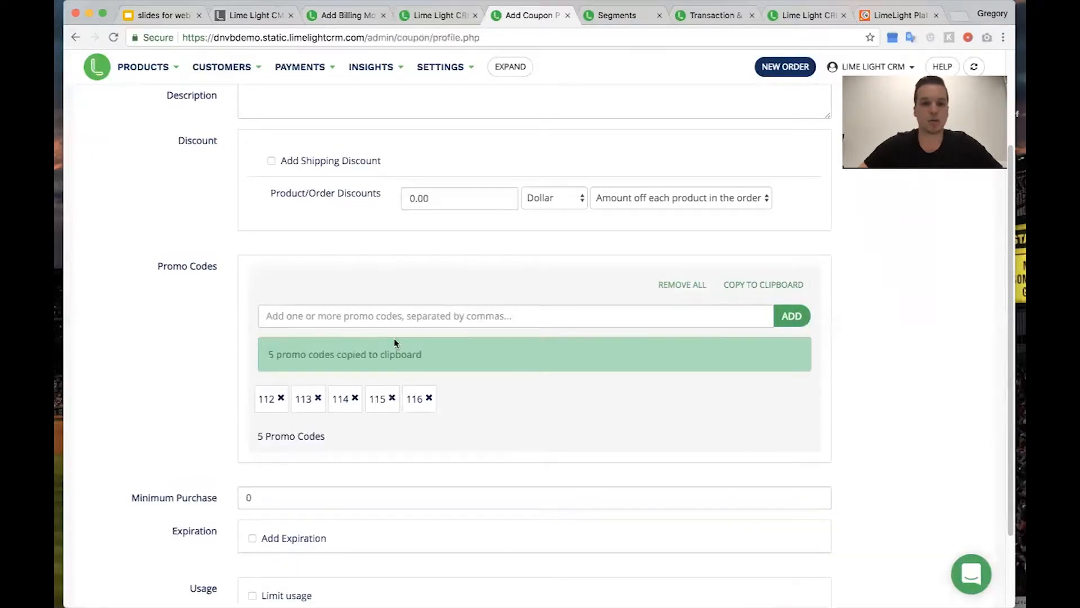
{"action": "right_click", "coordinate": [555, 316]}
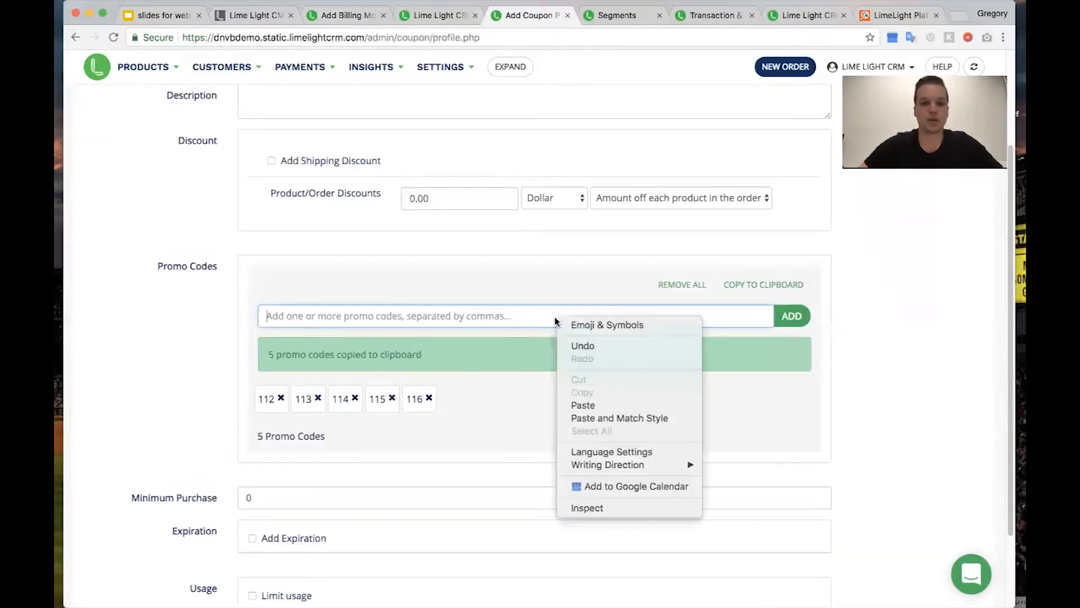
{"action": "left_click", "coordinate": [583, 405]}
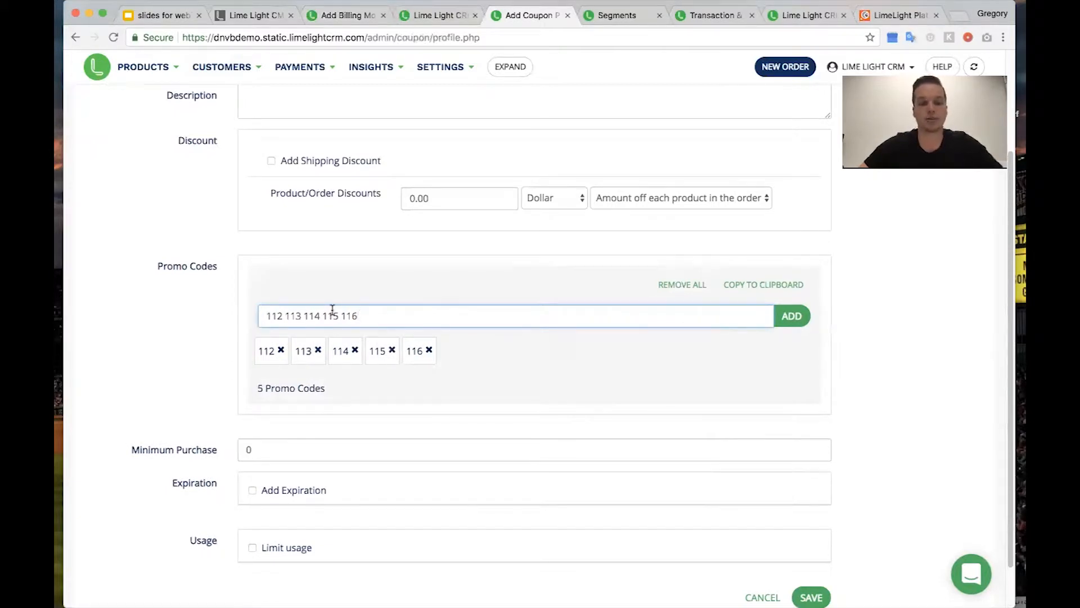
{"action": "left_click", "coordinate": [698, 284]}
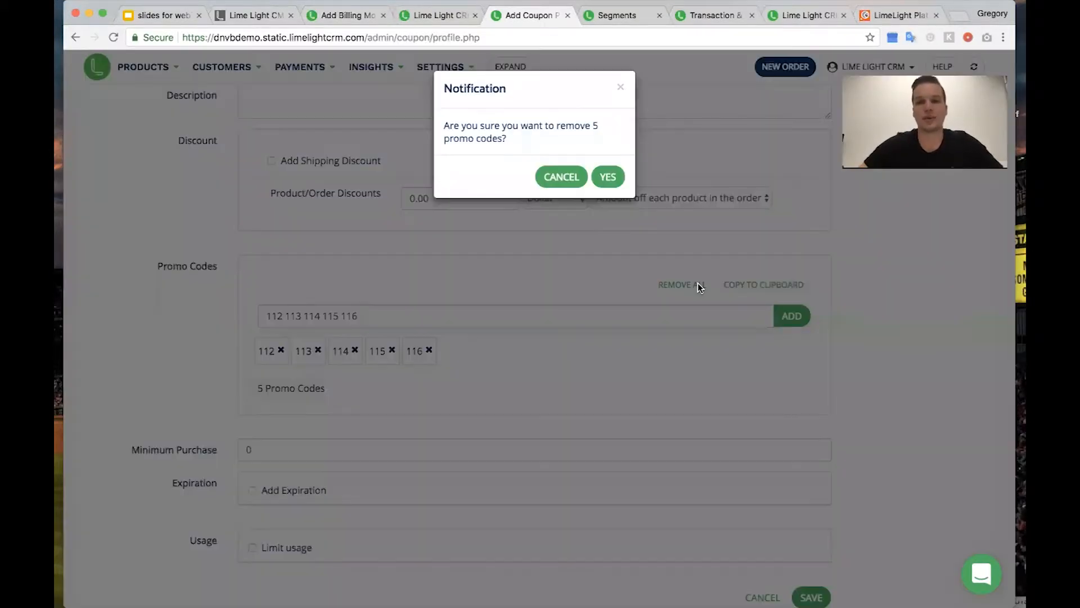
{"action": "left_click", "coordinate": [606, 178]}
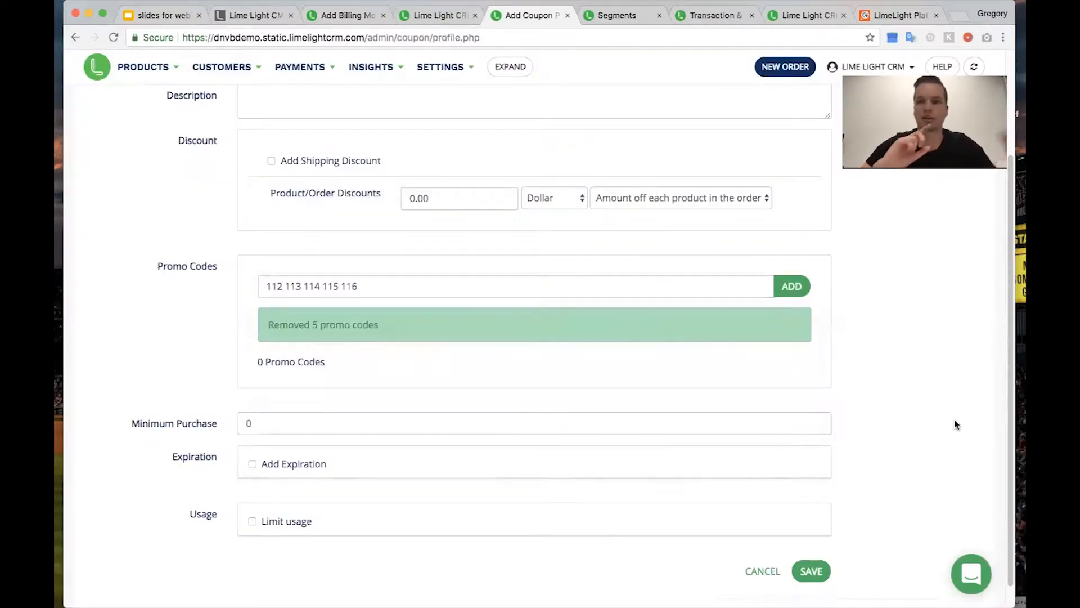
- Turn on Limit usage for the coupon profile and review the available usage limits
{"action": "scroll", "coordinate": [954, 419], "scroll_direction": "down", "scroll_amount": 1}
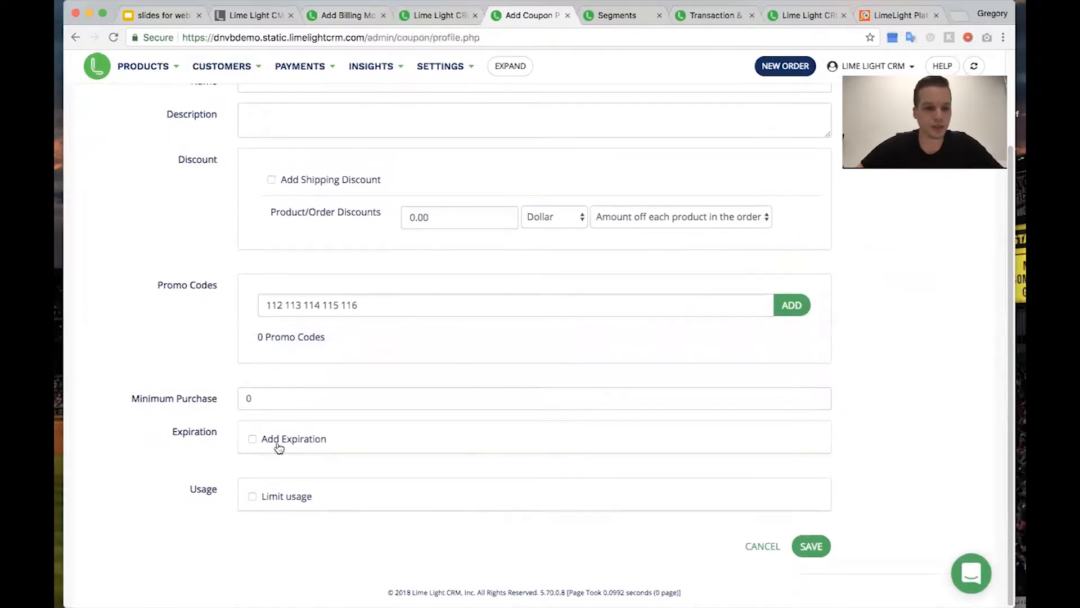
{"action": "scroll", "coordinate": [553, 299], "scroll_direction": "up", "scroll_amount": 4}
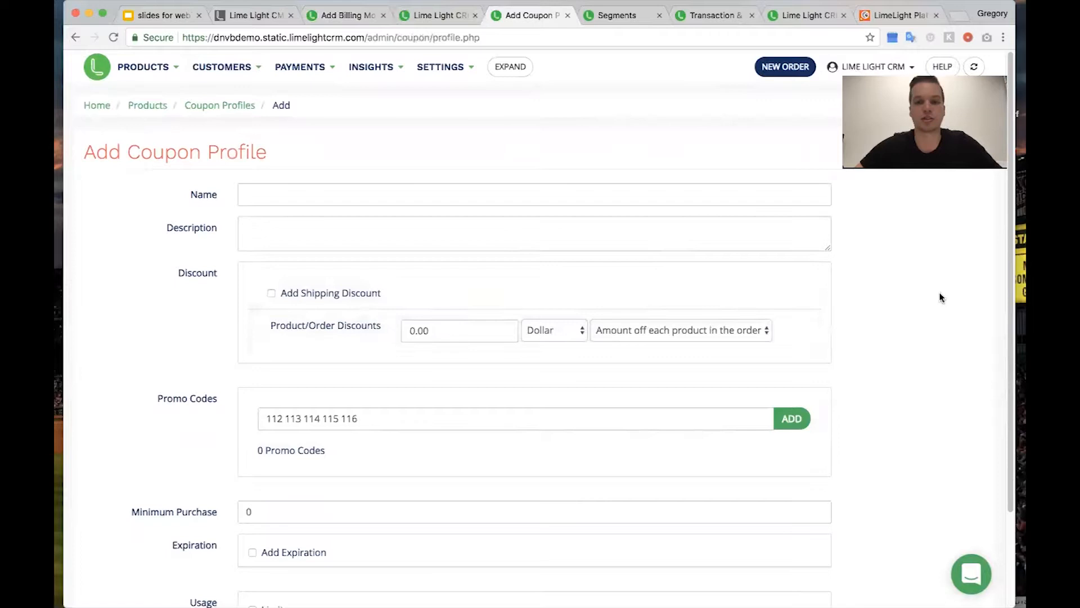
{"action": "scroll", "coordinate": [938, 294], "scroll_direction": "down", "scroll_amount": 4}
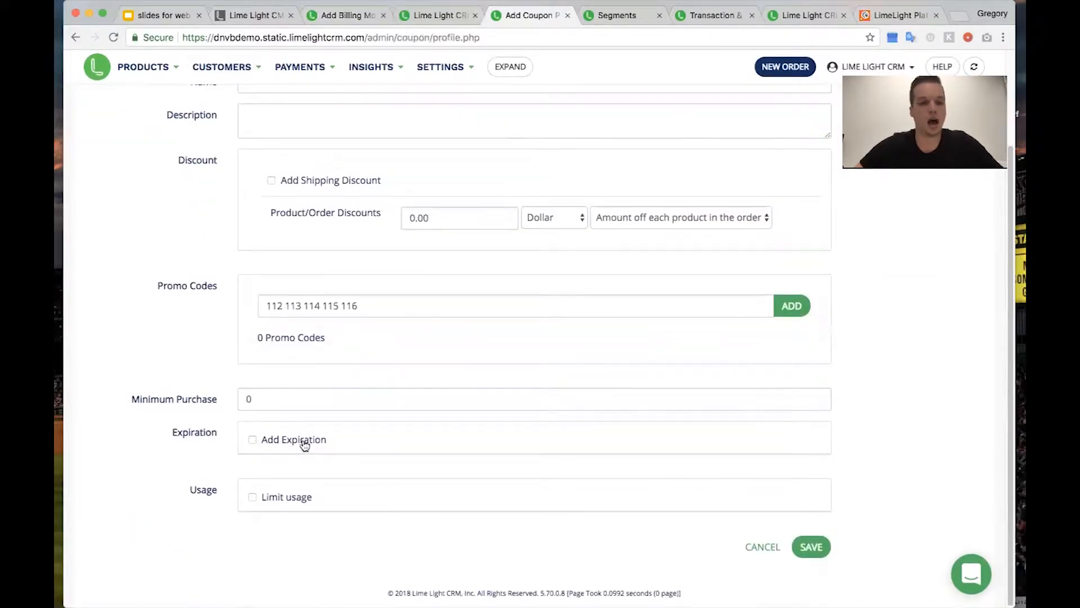
{"action": "left_click", "coordinate": [252, 496]}
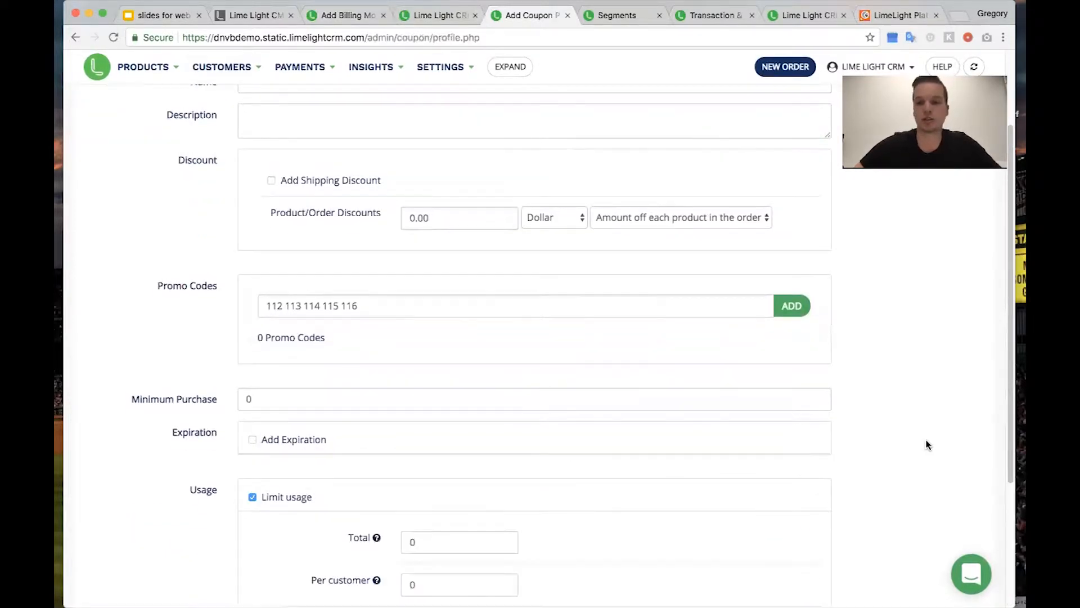
{"action": "scroll", "coordinate": [926, 444], "scroll_direction": "down", "scroll_amount": 3}
{"action": "scroll", "coordinate": [926, 444], "scroll_direction": "up", "scroll_amount": 6}
{"action": "scroll", "coordinate": [926, 444], "scroll_direction": "down", "scroll_amount": 3}
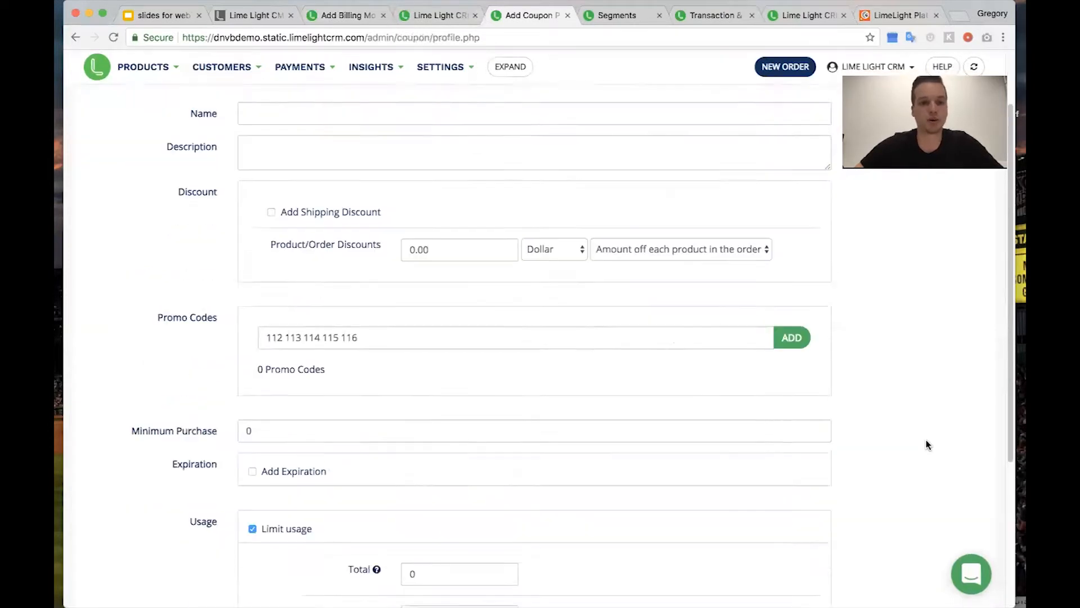
{"action": "scroll", "coordinate": [926, 439], "scroll_direction": "down", "scroll_amount": 4}
{"action": "mouse_move", "coordinate": [376, 348]}
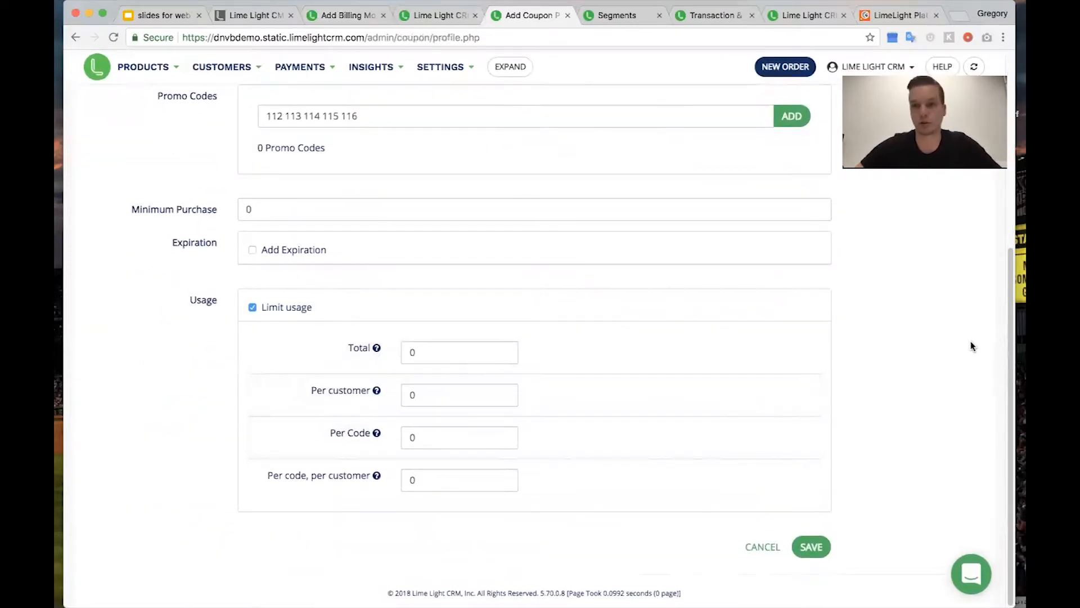
- Set the coupon's per-customer usage limit to 1
{"action": "scroll", "coordinate": [972, 345], "scroll_direction": "up", "scroll_amount": 5}
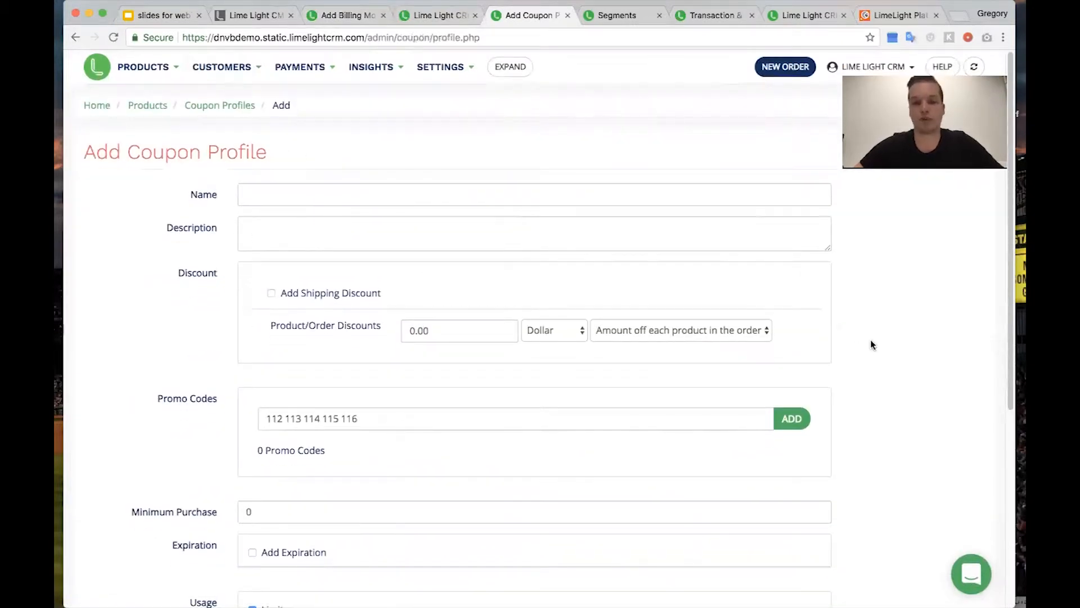
{"action": "scroll", "coordinate": [397, 465], "scroll_direction": "down", "scroll_amount": 6}
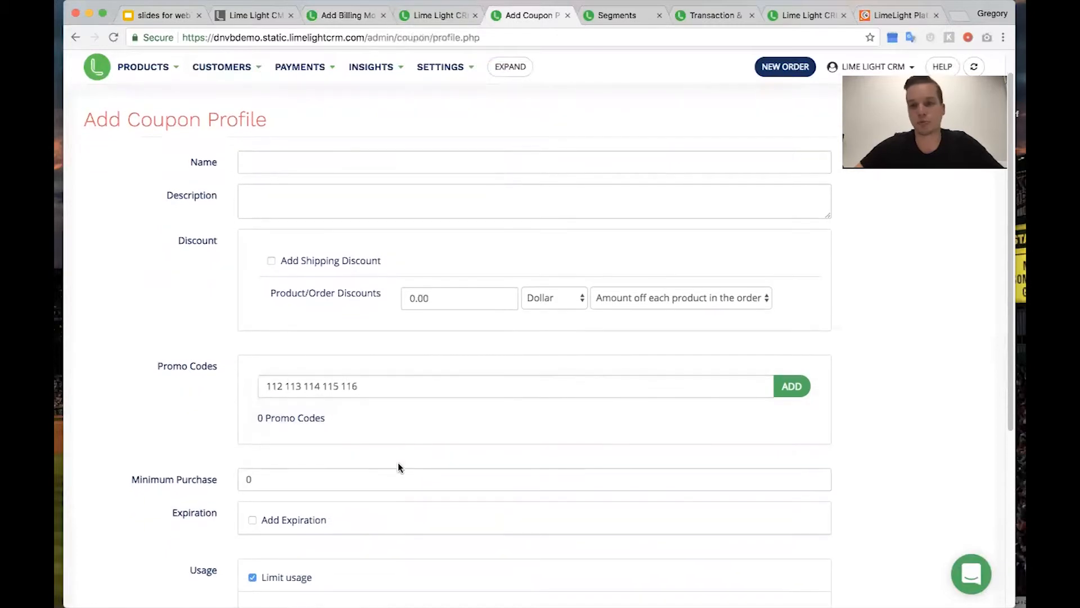
{"action": "left_click", "coordinate": [420, 399]}
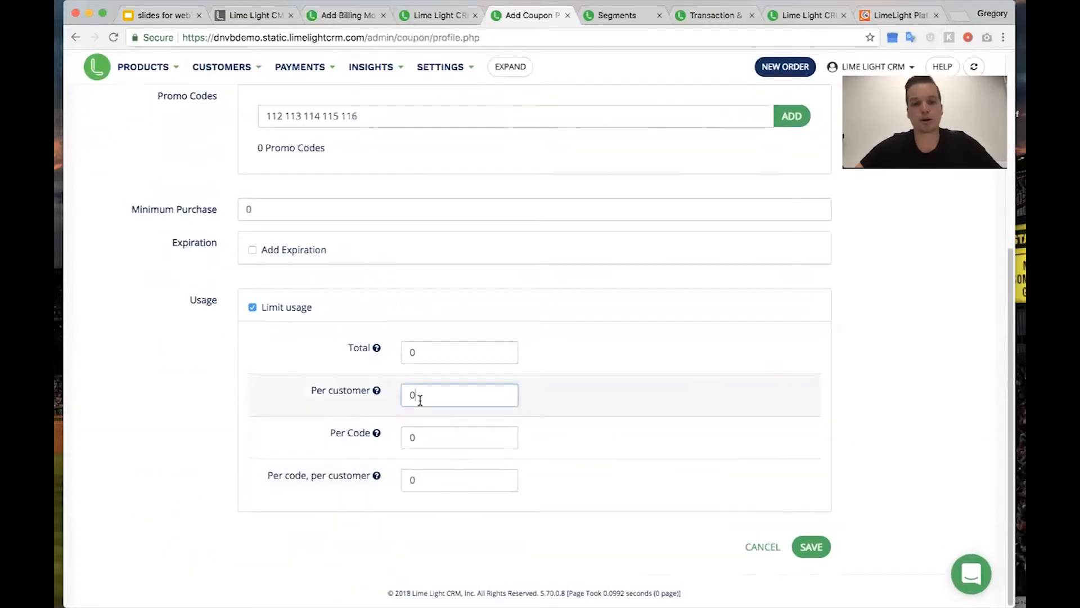
{"action": "key", "text": "BackSpace"}
{"action": "type", "text": "1"}
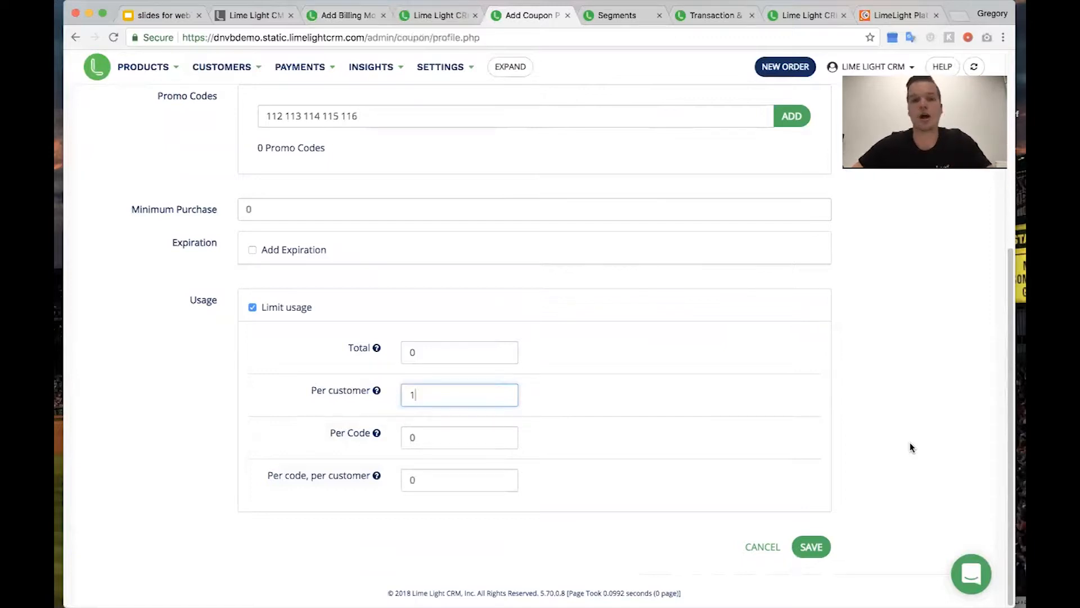
- Clear the per-customer and total usage limits and check the per-code limit
{"action": "key", "text": "BackSpace"}
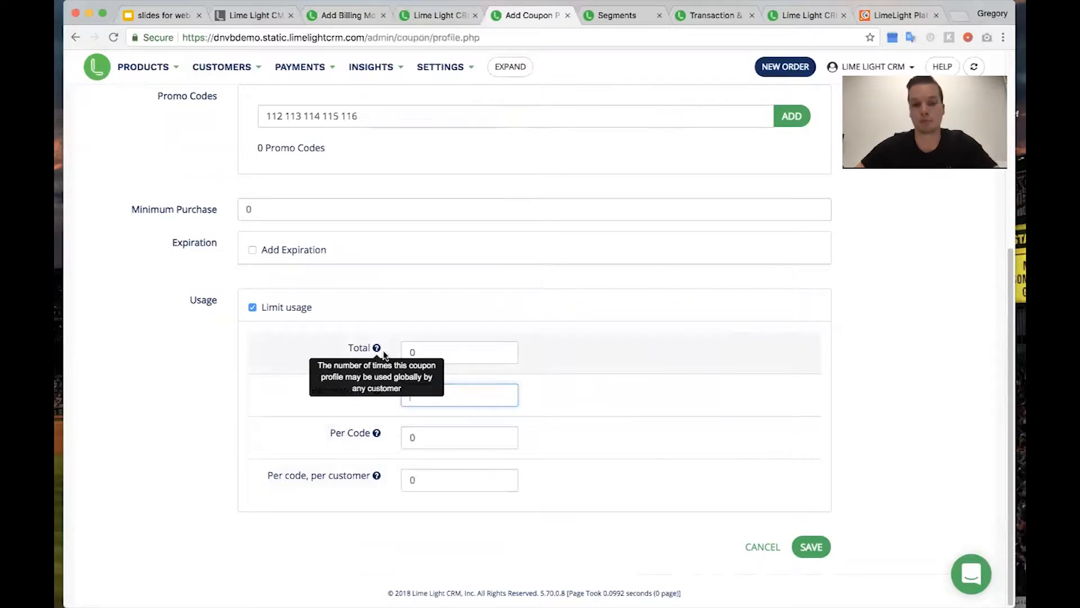
{"action": "left_click", "coordinate": [458, 358]}
{"action": "key", "text": "BackSpace"}
{"action": "left_click", "coordinate": [441, 439]}
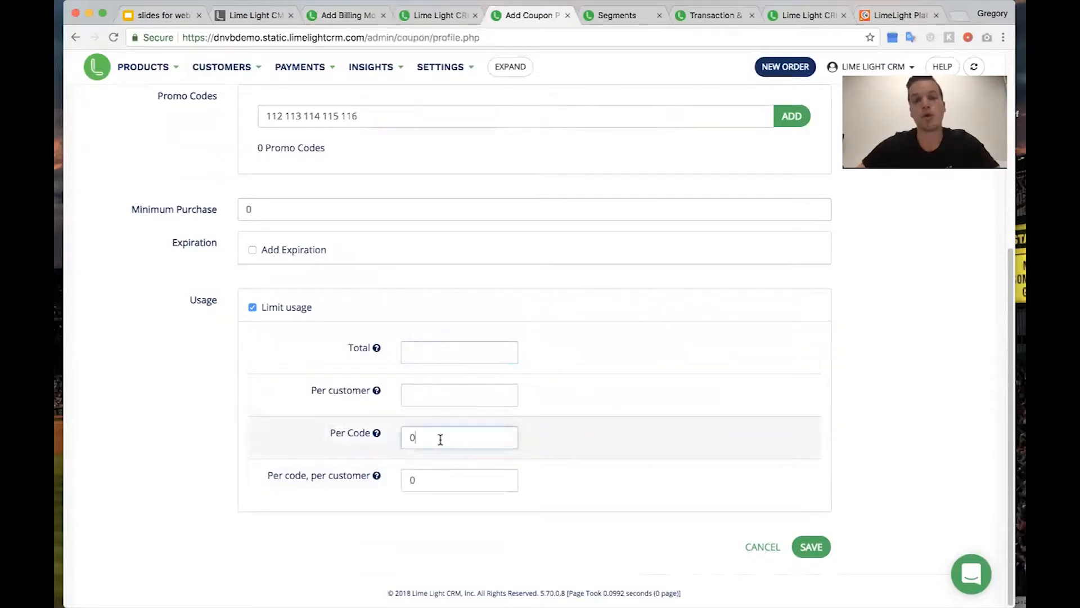
{"action": "mouse_move", "coordinate": [377, 436]}
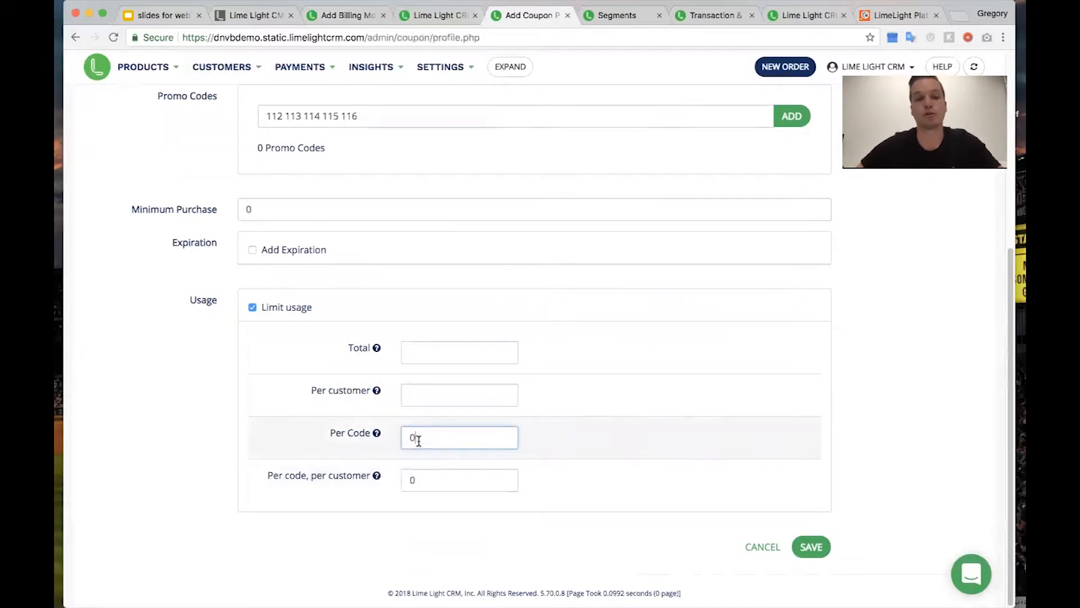
{"action": "left_click", "coordinate": [795, 115]}
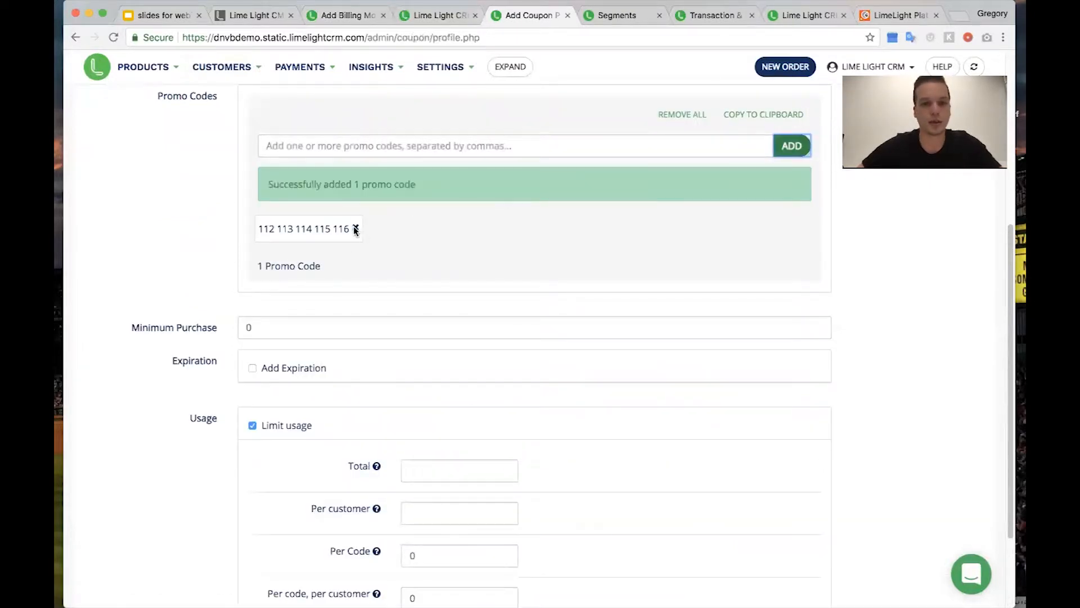
{"action": "left_click", "coordinate": [356, 229]}
{"action": "scroll", "coordinate": [487, 492], "scroll_direction": "down", "scroll_amount": 2}
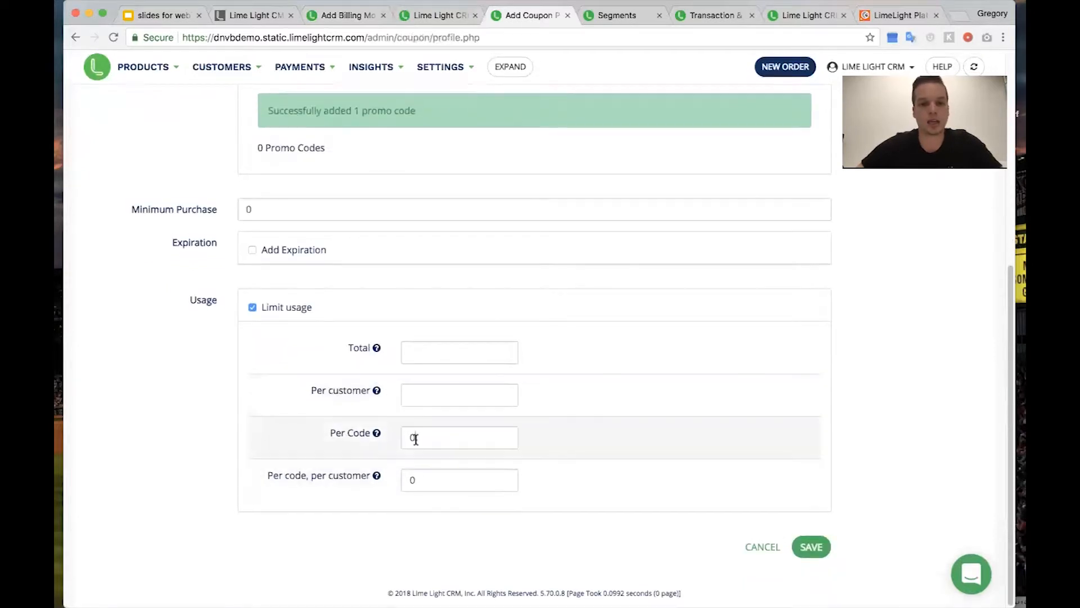
- Set the coupon's per-code usage limit to 100
{"action": "left_click", "coordinate": [415, 439]}
{"action": "key", "text": "BackSpace"}
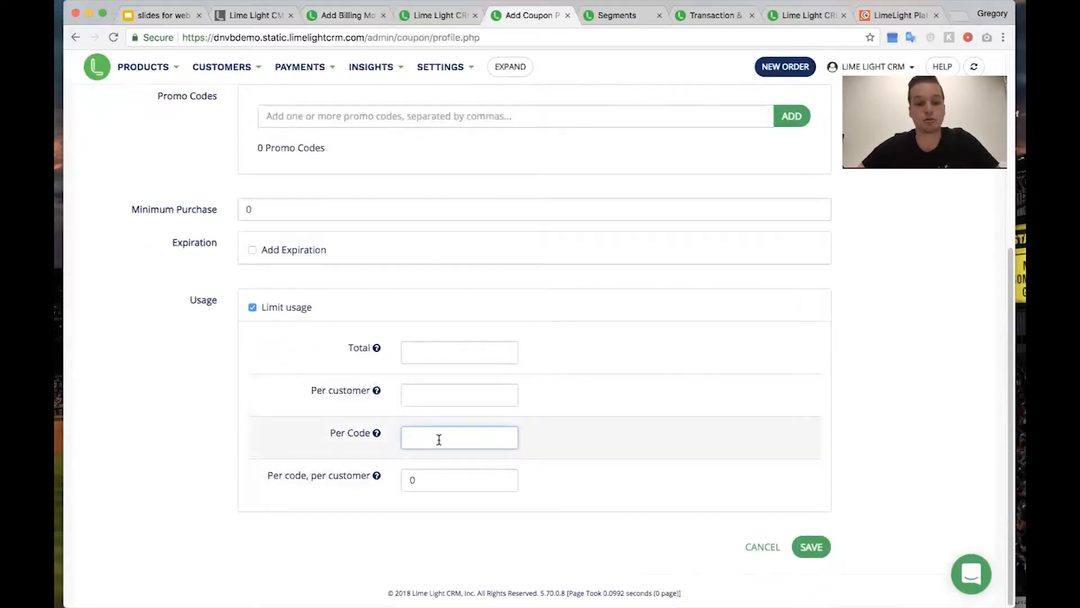
{"action": "type", "text": "100"}
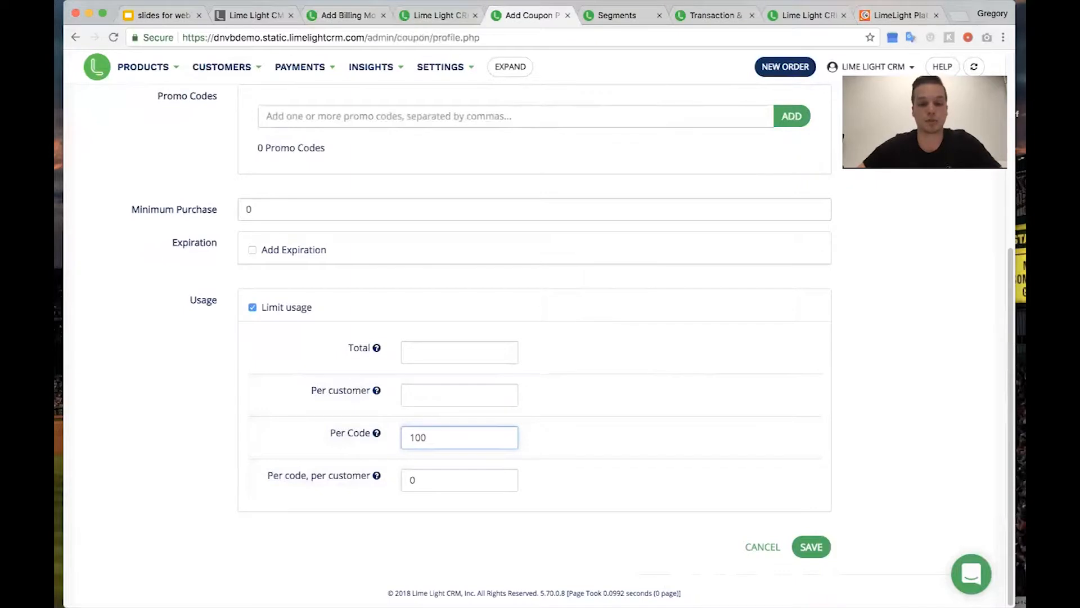
{"action": "scroll", "coordinate": [535, 346], "scroll_direction": "up", "scroll_amount": 1}
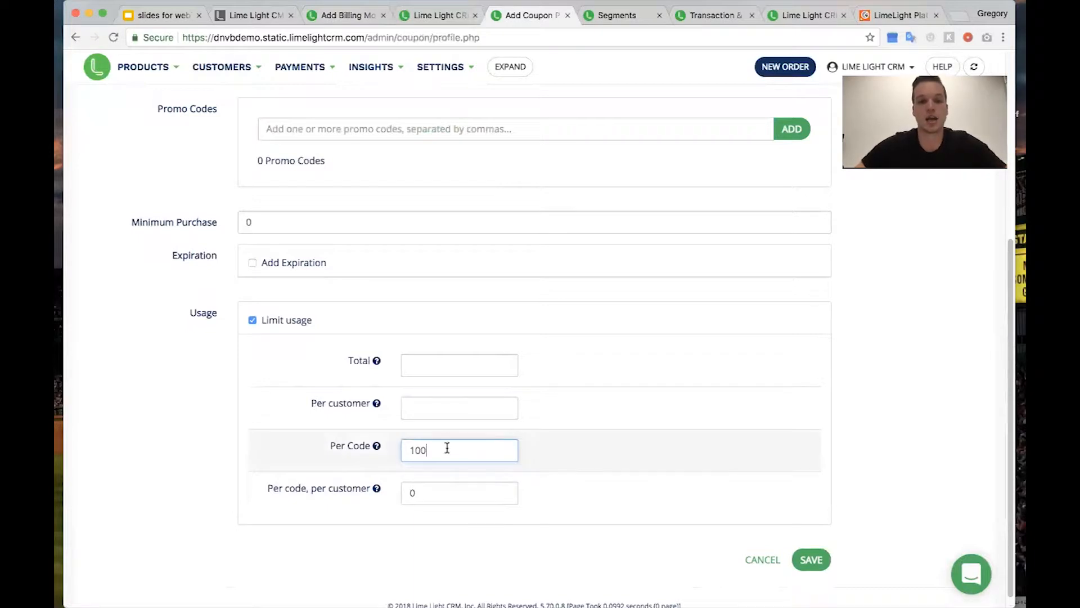
- Set the coupon's usage limit per code, per customer to 1
{"action": "mouse_move", "coordinate": [377, 491]}
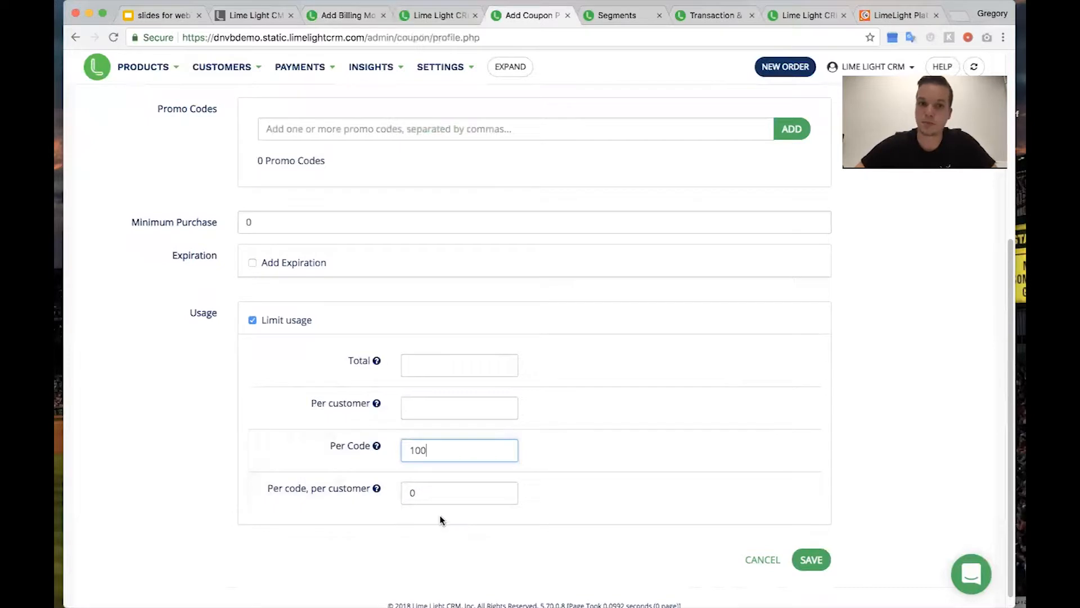
{"action": "left_click", "coordinate": [450, 500]}
{"action": "key", "text": "BackSpace"}
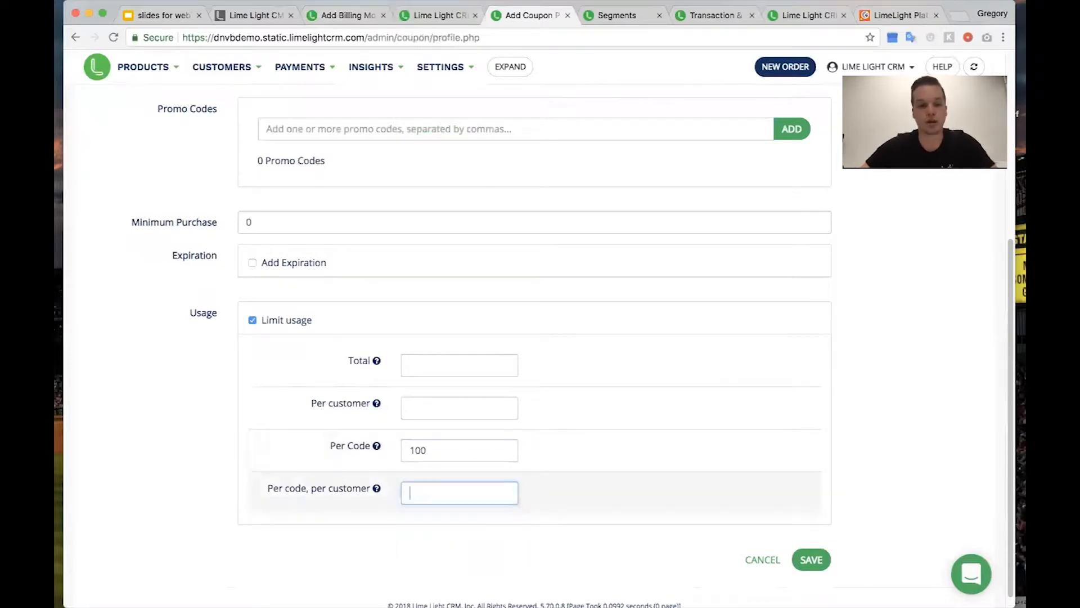
{"action": "type", "text": "1"}
{"action": "left_click", "coordinate": [903, 434]}
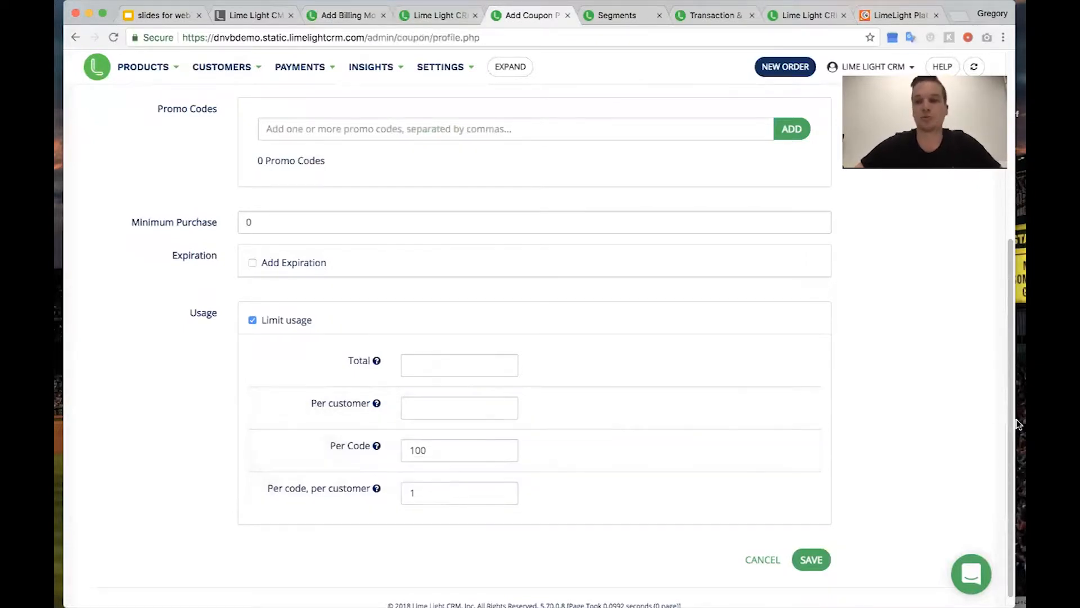
{"action": "scroll", "coordinate": [969, 379], "scroll_direction": "down", "scroll_amount": 1}
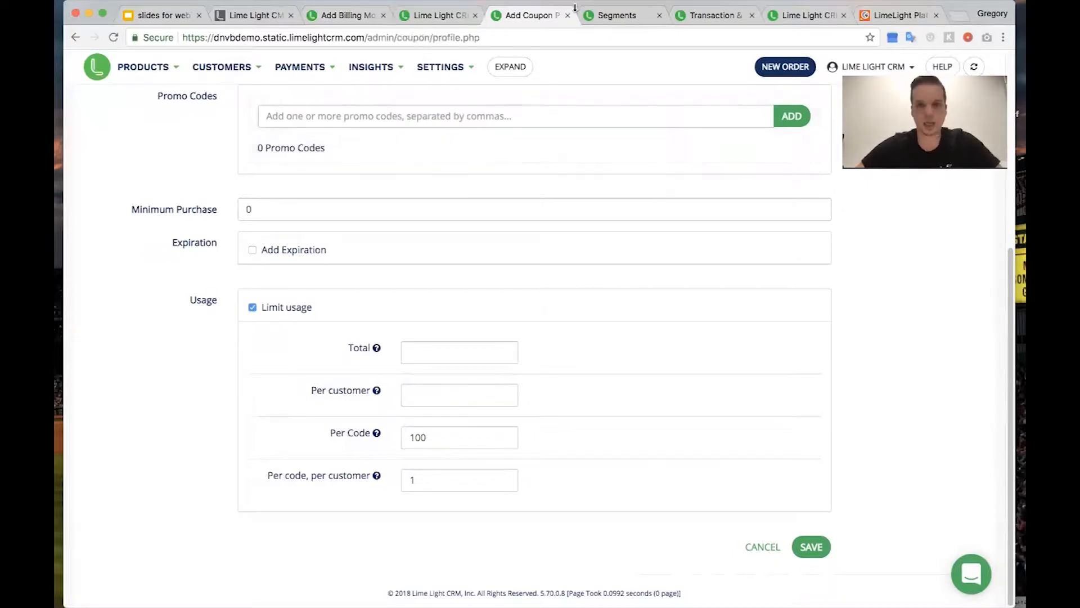
- Start a new customer segment with the condition Fraud Risk is Yes in Segment Group 1
{"action": "left_click", "coordinate": [626, 18]}
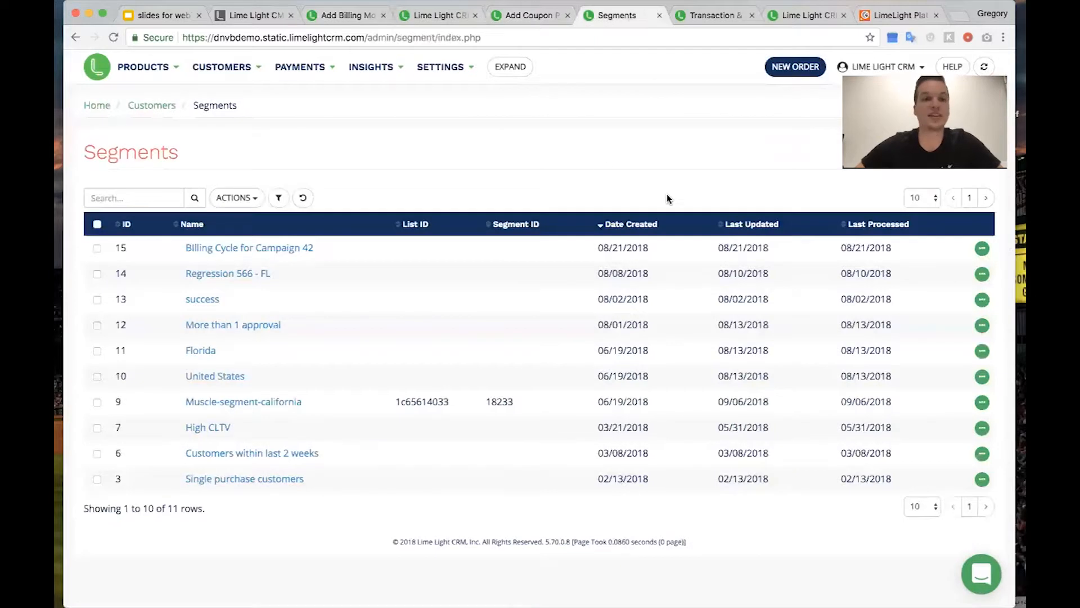
{"action": "left_click", "coordinate": [240, 200]}
{"action": "left_click", "coordinate": [248, 220]}
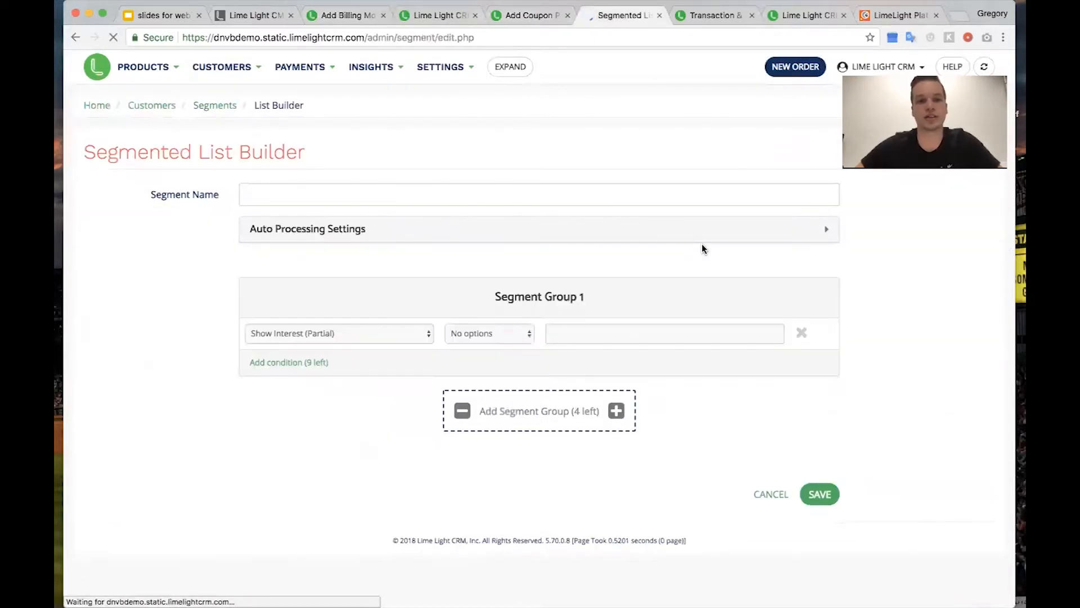
{"action": "left_click", "coordinate": [390, 333]}
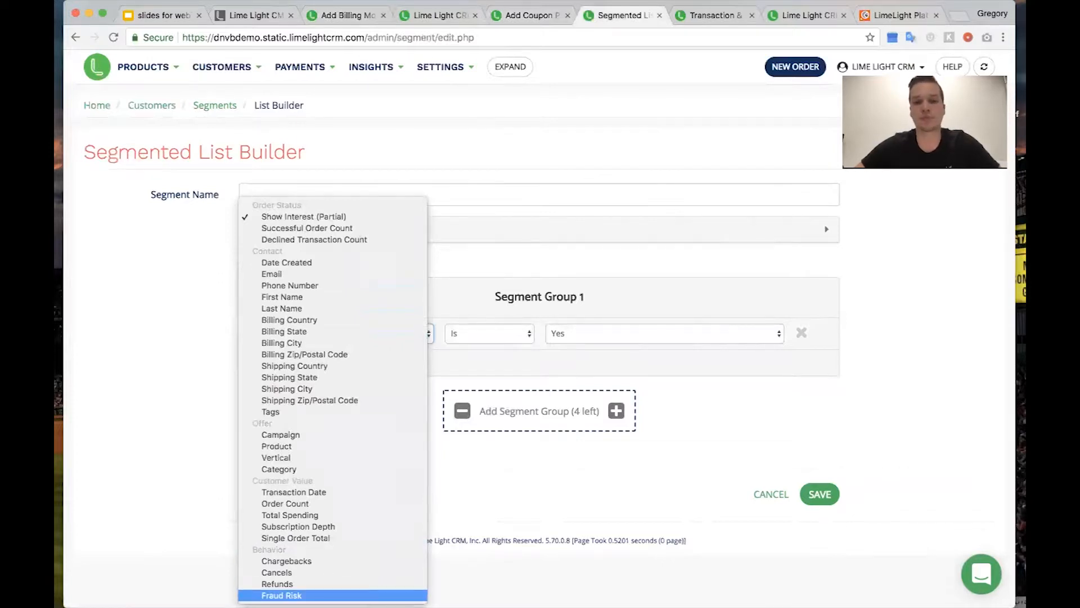
{"action": "left_click", "coordinate": [337, 595]}
{"action": "left_click", "coordinate": [613, 334]}
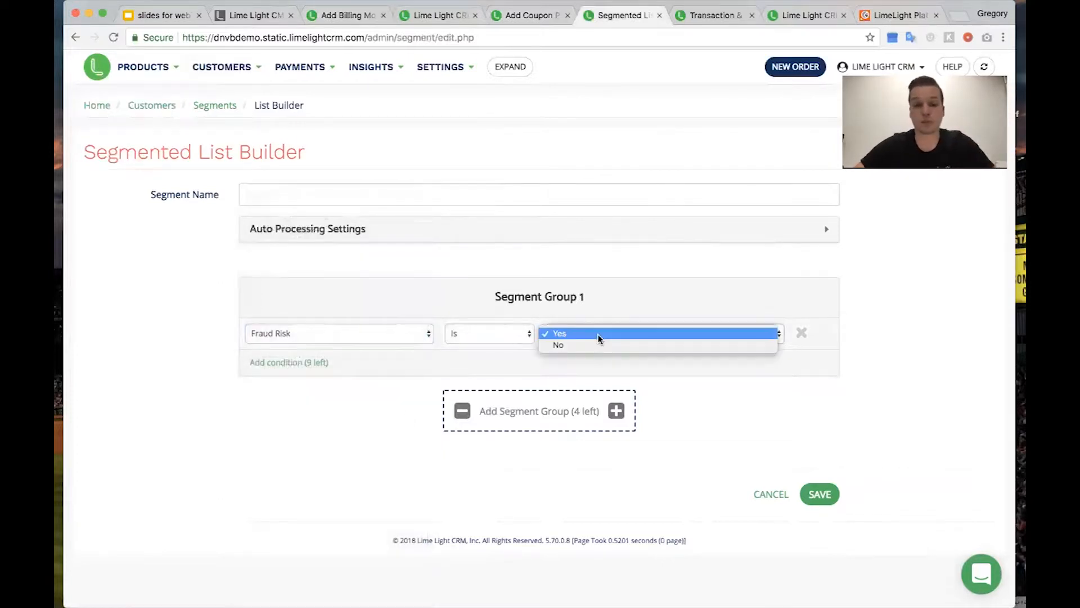
{"action": "left_click", "coordinate": [929, 318]}
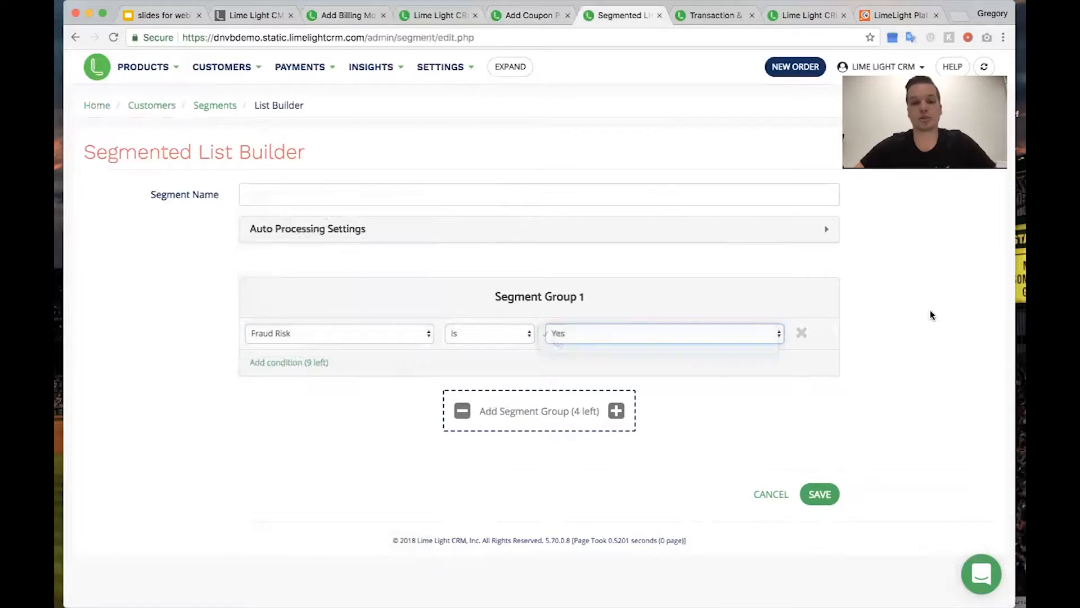
{"action": "left_click", "coordinate": [637, 332]}
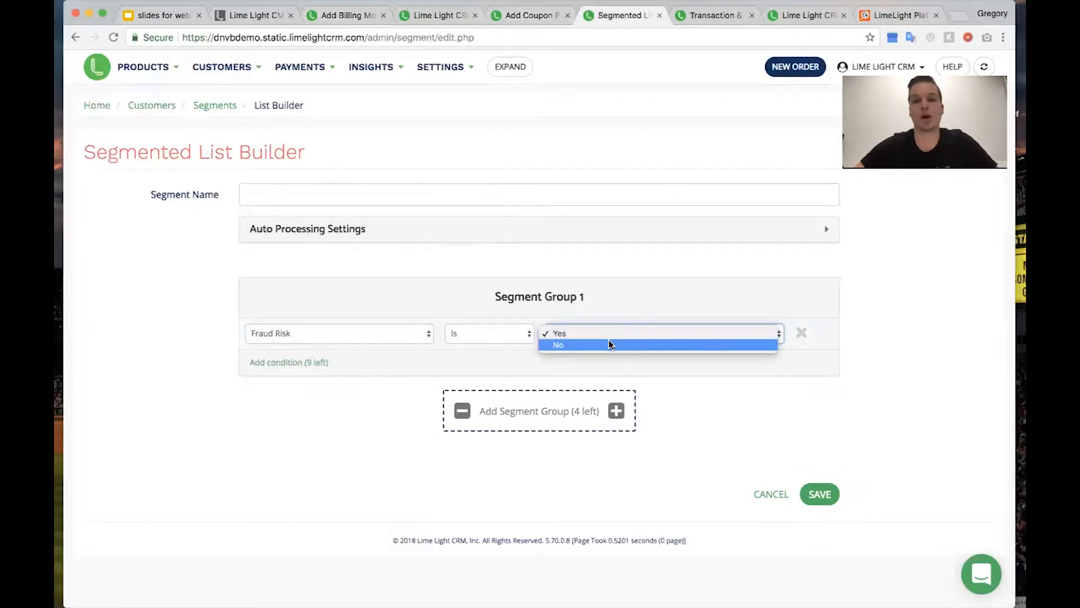
{"action": "left_click", "coordinate": [263, 364]}
- Add a second condition to Segment Group 1: Billing Country is US
{"action": "left_click", "coordinate": [263, 362]}
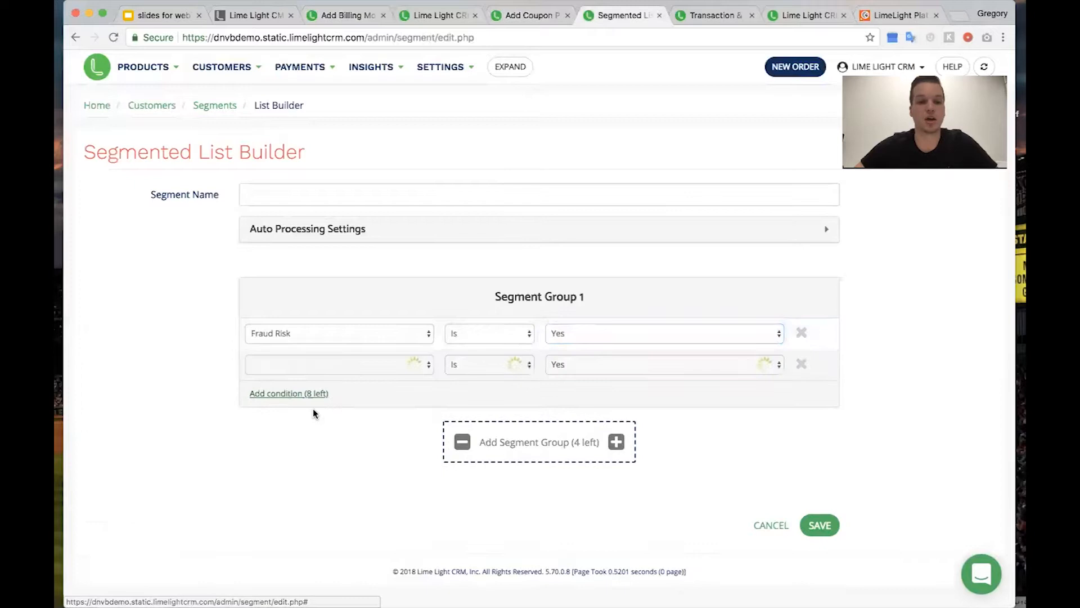
{"action": "left_click", "coordinate": [345, 364]}
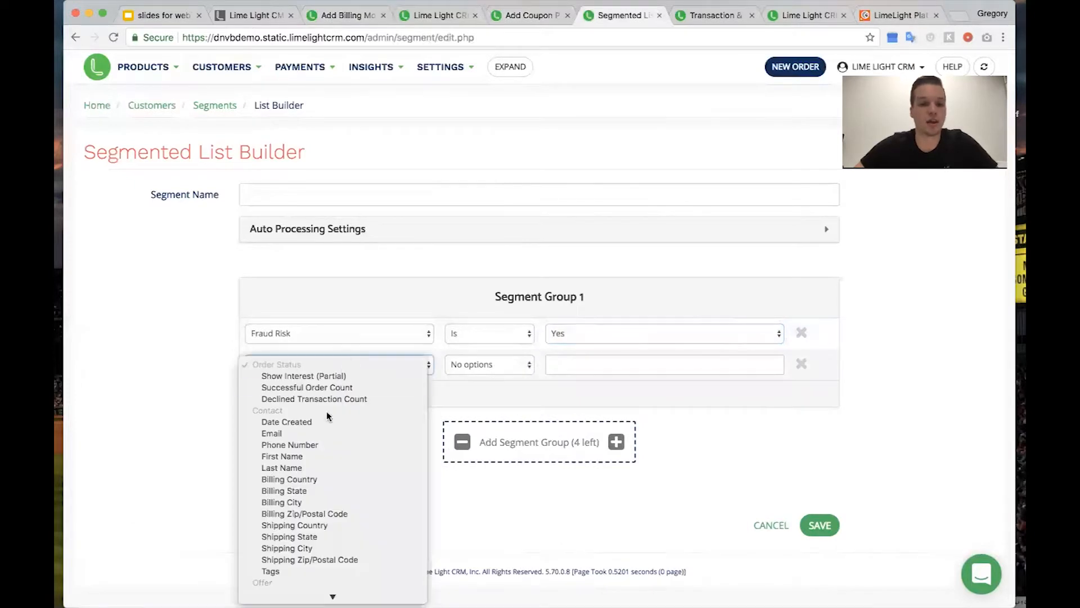
{"action": "left_click", "coordinate": [313, 480]}
{"action": "left_click", "coordinate": [600, 356]}
{"action": "type", "text": "US"}
{"action": "left_click", "coordinate": [952, 382]}
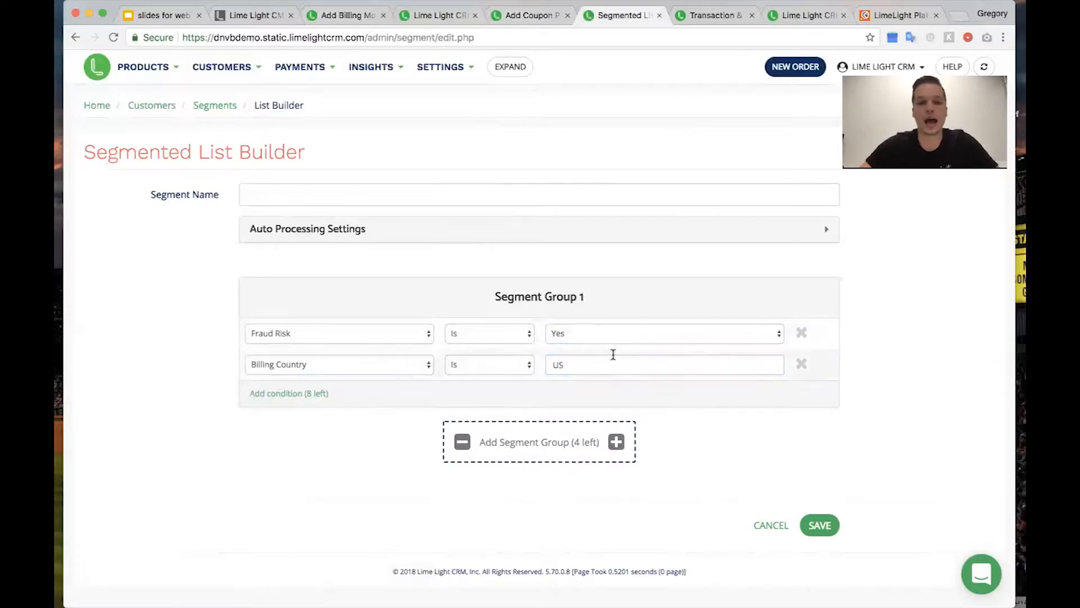
- Set the Fraud Risk condition to No, and return it to Yes
{"action": "left_click", "coordinate": [591, 333]}
{"action": "left_click", "coordinate": [617, 344]}
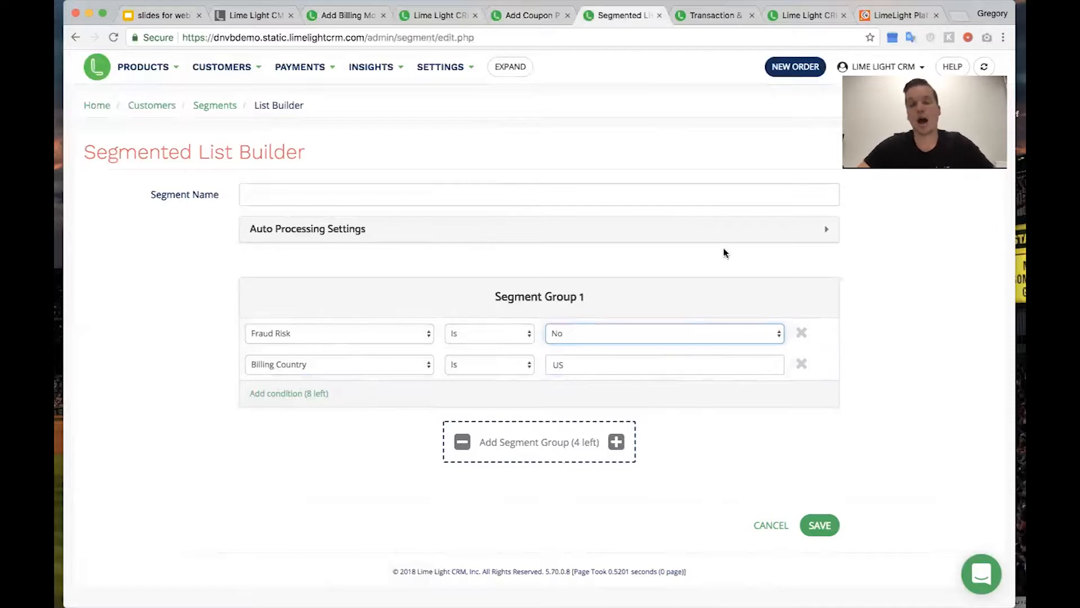
{"action": "left_click", "coordinate": [687, 337]}
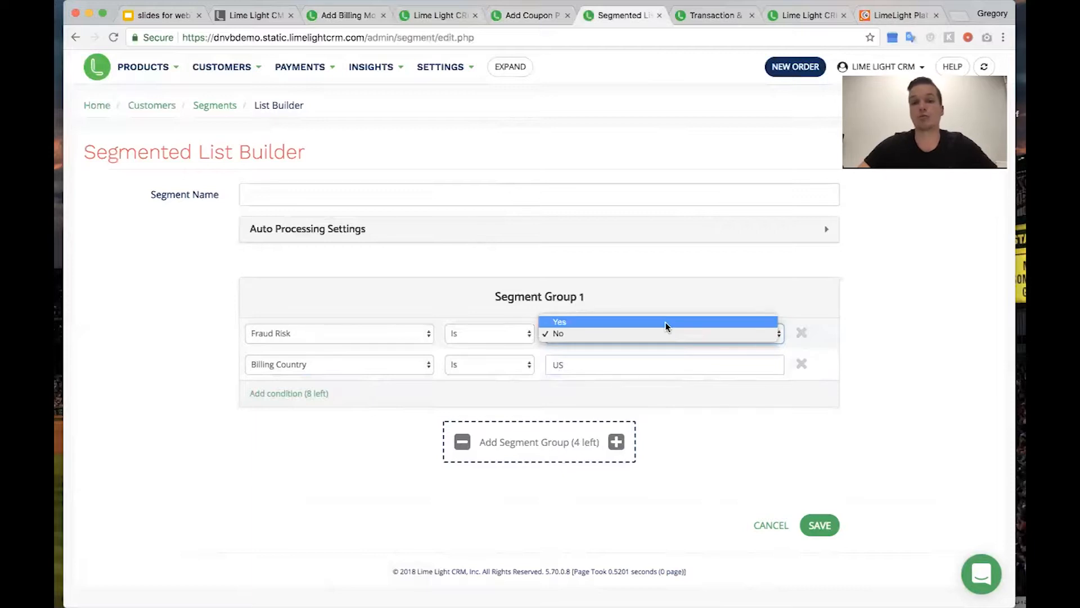
{"action": "left_click", "coordinate": [666, 322]}
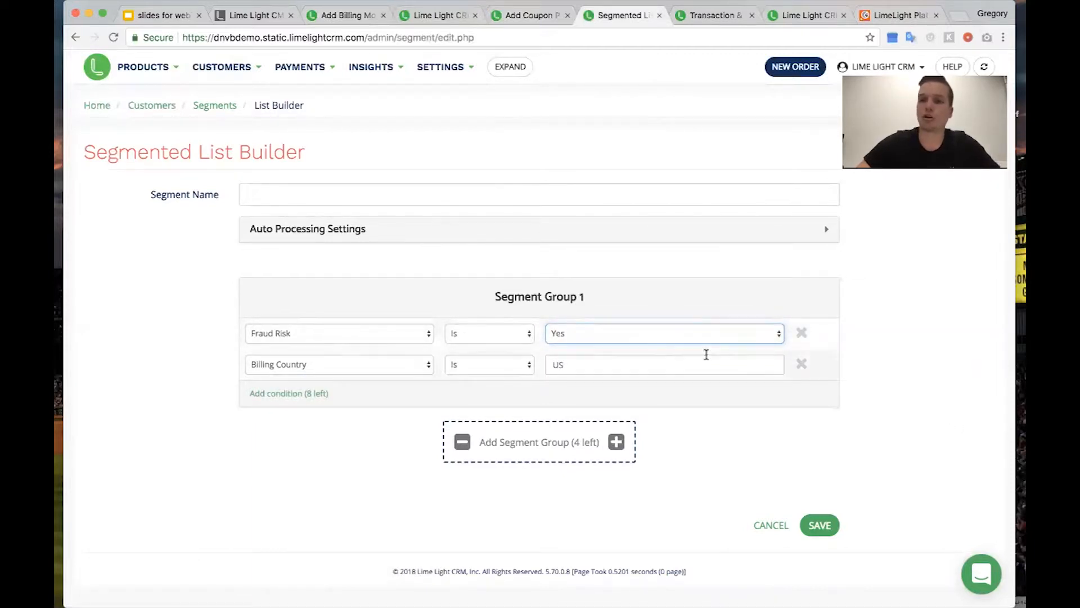
- Check the available segment criteria and remove the Billing Country condition
{"action": "left_click", "coordinate": [429, 364]}
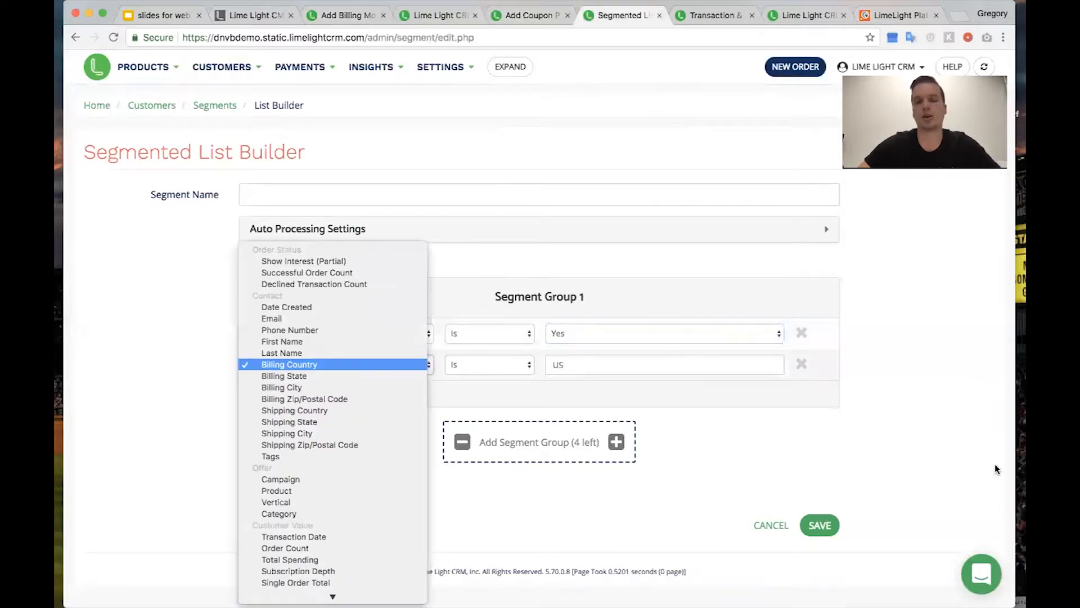
{"action": "left_click", "coordinate": [935, 391]}
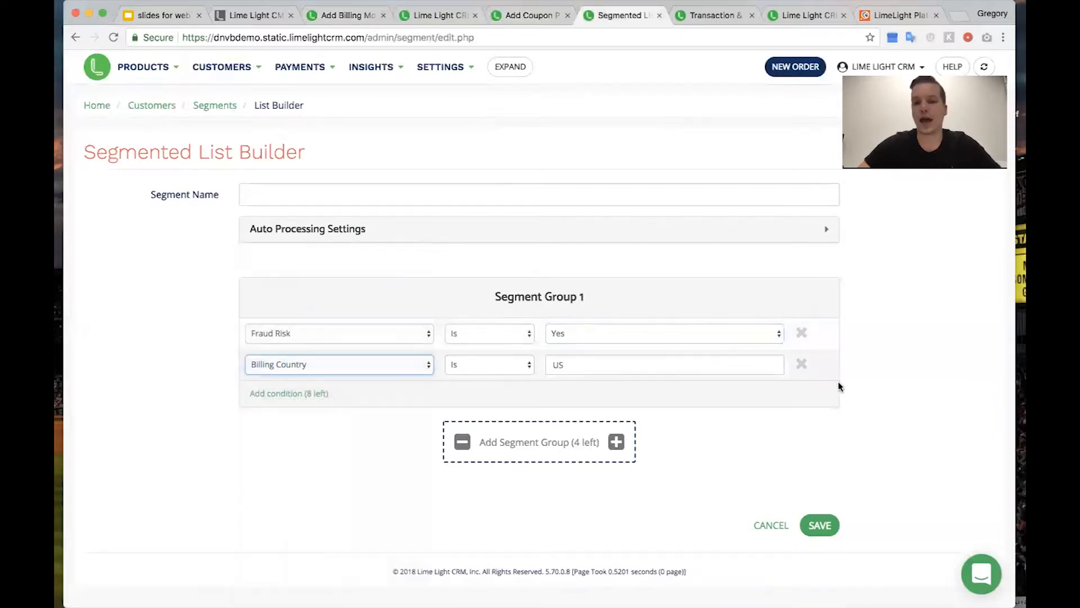
{"action": "left_click", "coordinate": [802, 364]}
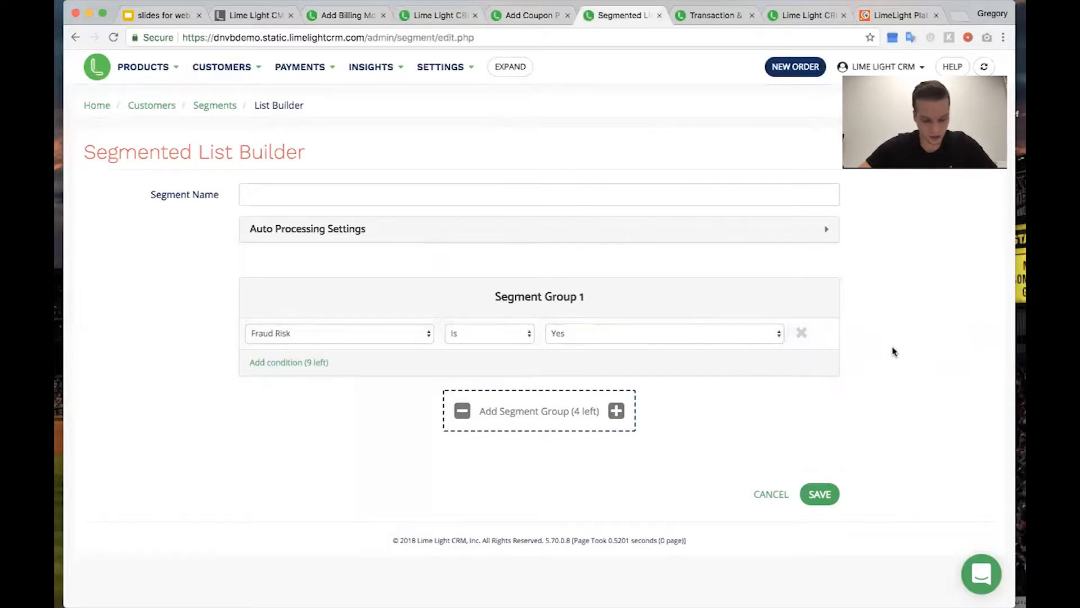
- Open the customer blacklist and look through its search fields and entries
{"action": "mouse_move", "coordinate": [236, 72]}
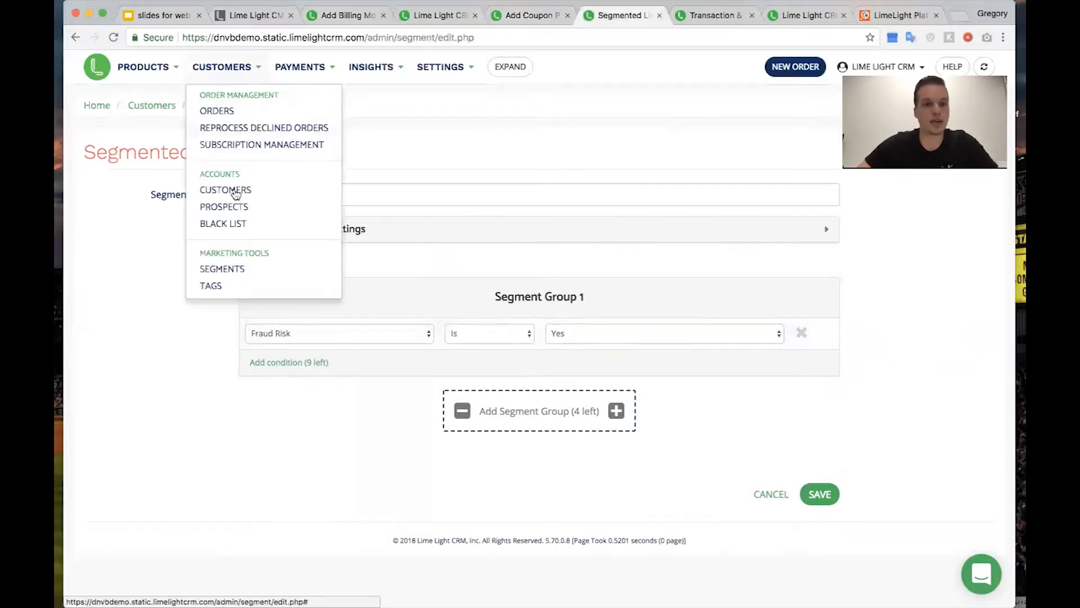
{"action": "left_click", "coordinate": [245, 222]}
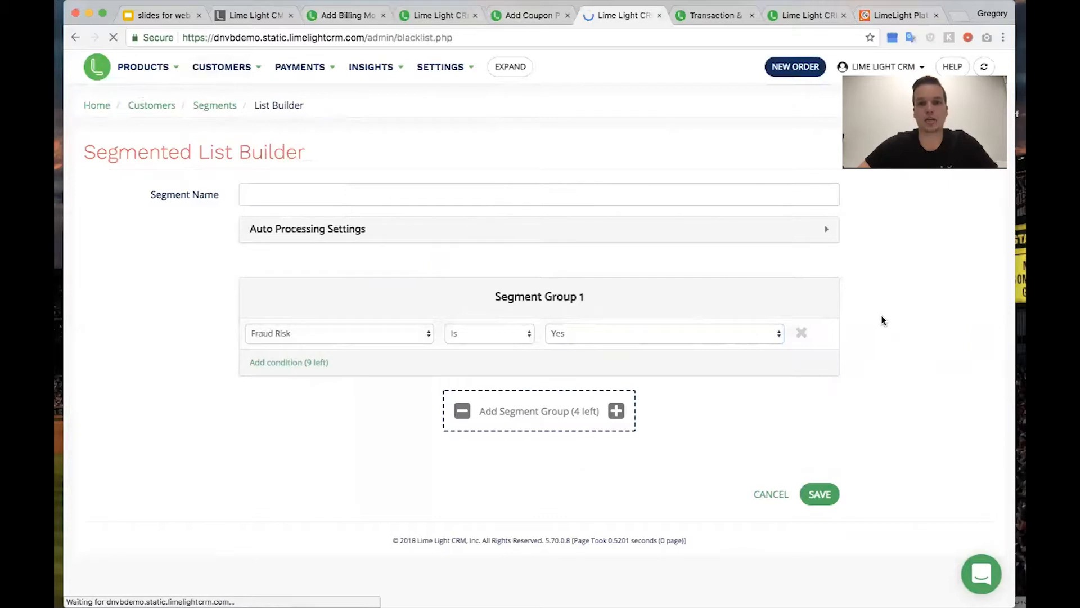
{"action": "scroll", "coordinate": [882, 321], "scroll_direction": "down", "scroll_amount": 3}
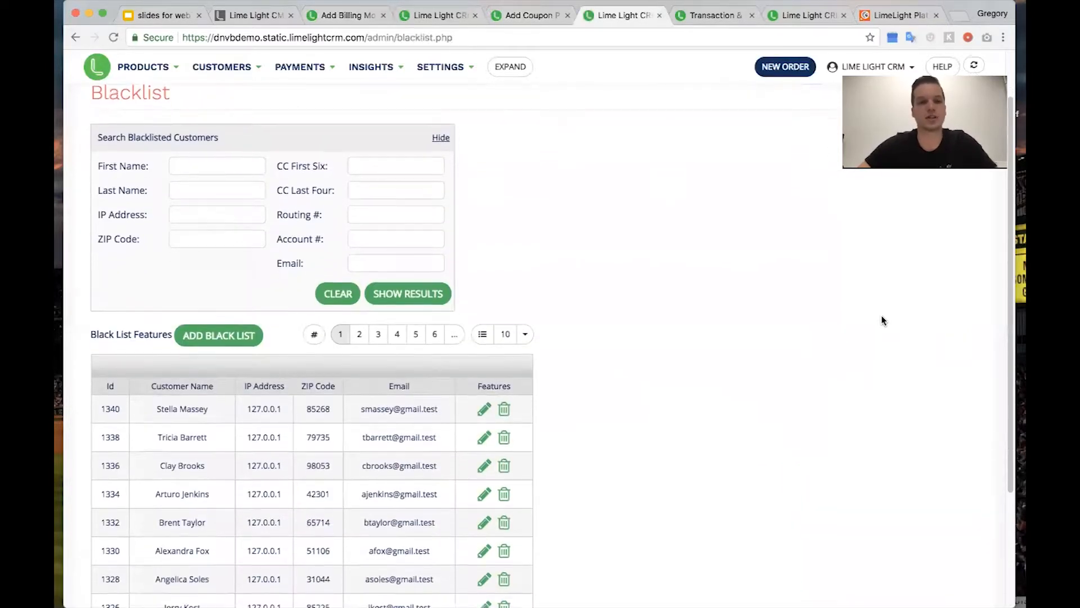
{"action": "scroll", "coordinate": [882, 321], "scroll_direction": "up", "scroll_amount": 3}
{"action": "scroll", "coordinate": [882, 321], "scroll_direction": "down", "scroll_amount": 4}
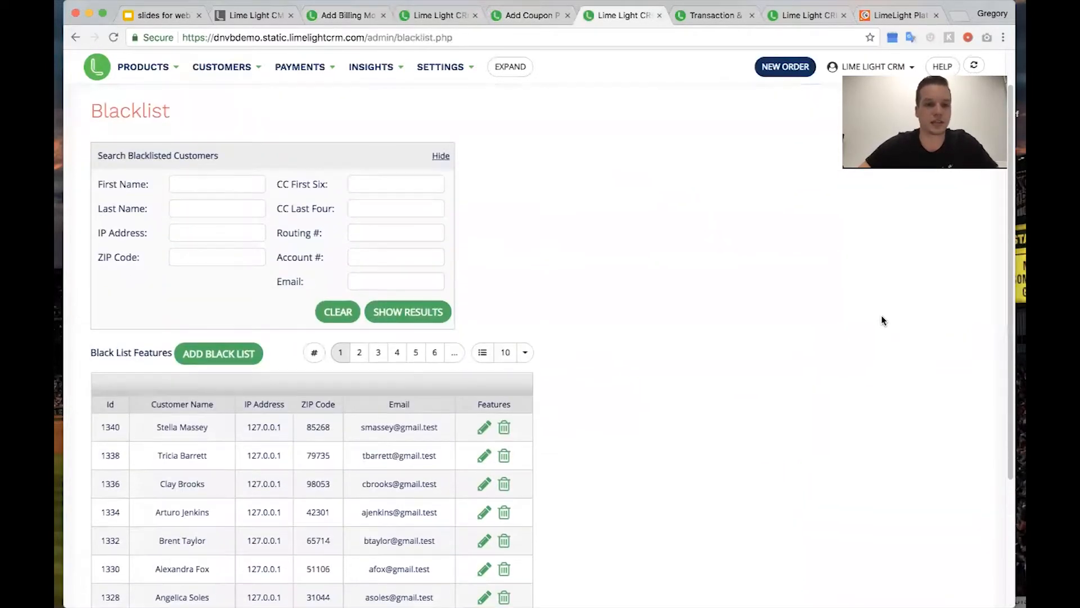
{"action": "scroll", "coordinate": [882, 320], "scroll_direction": "down", "scroll_amount": 3}
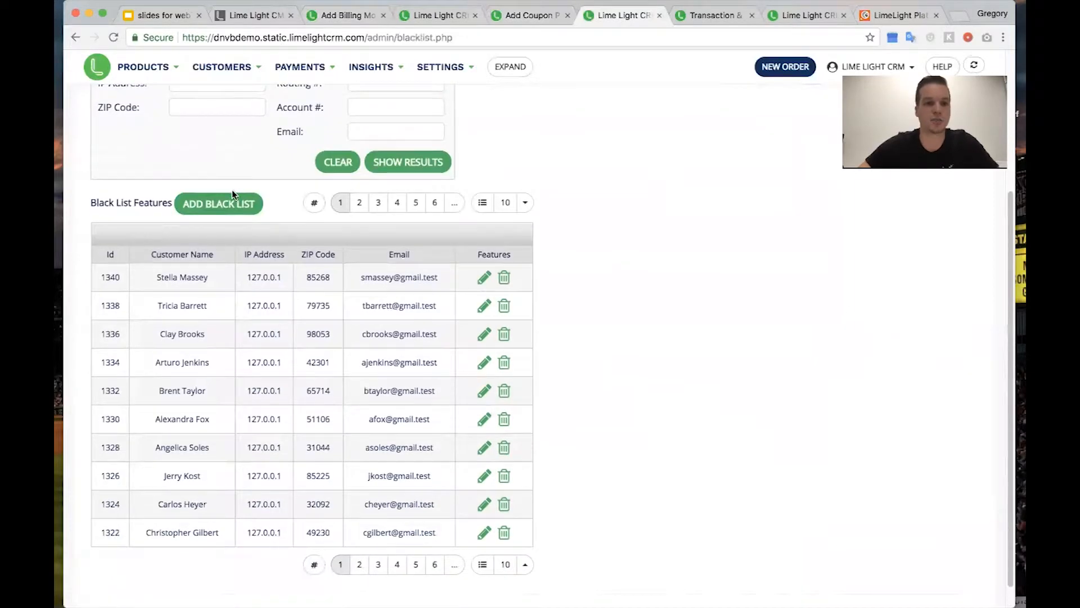
- Review the fields of the form for adding a customer to the blacklist, and close it unfilled
{"action": "left_click", "coordinate": [230, 205]}
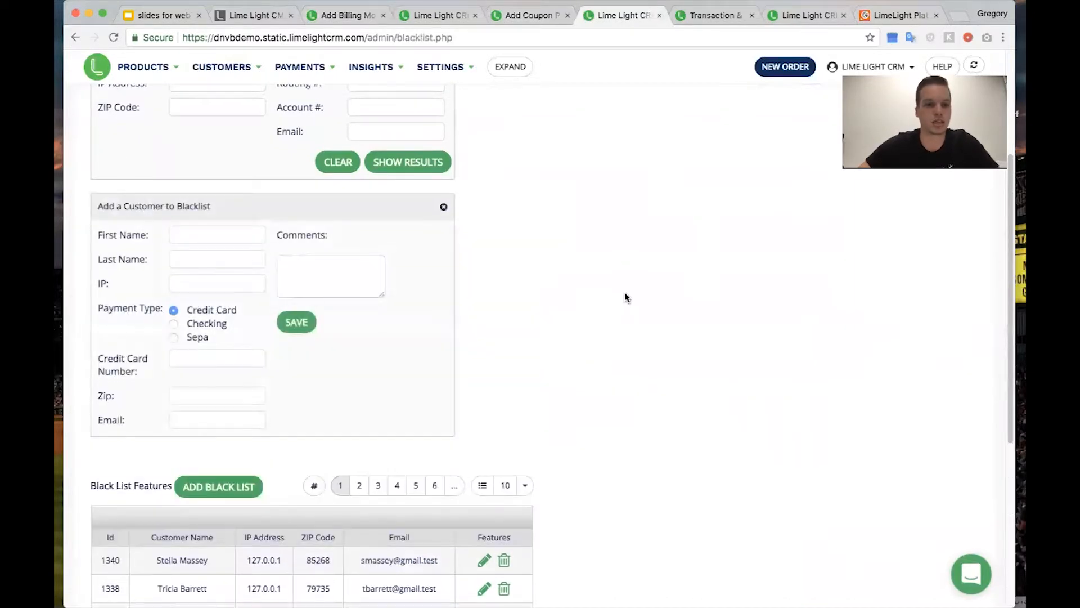
{"action": "scroll", "coordinate": [626, 297], "scroll_direction": "down", "scroll_amount": 1}
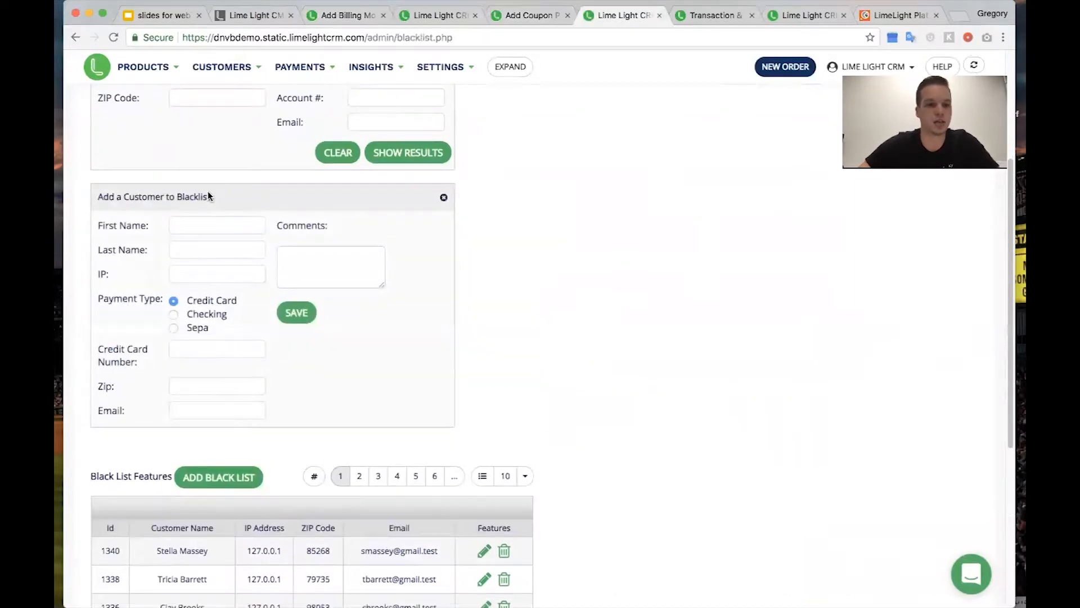
{"action": "left_click", "coordinate": [446, 199]}
{"action": "scroll", "coordinate": [683, 212], "scroll_direction": "up", "scroll_amount": 5}
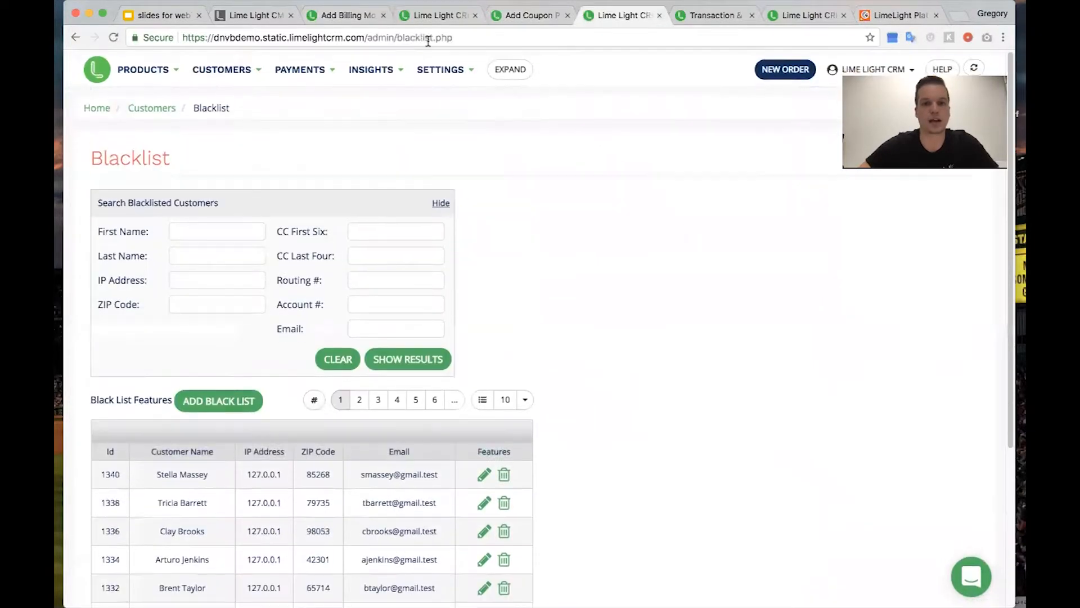
- Open the Import/Export Data page
{"action": "left_click", "coordinate": [441, 68]}
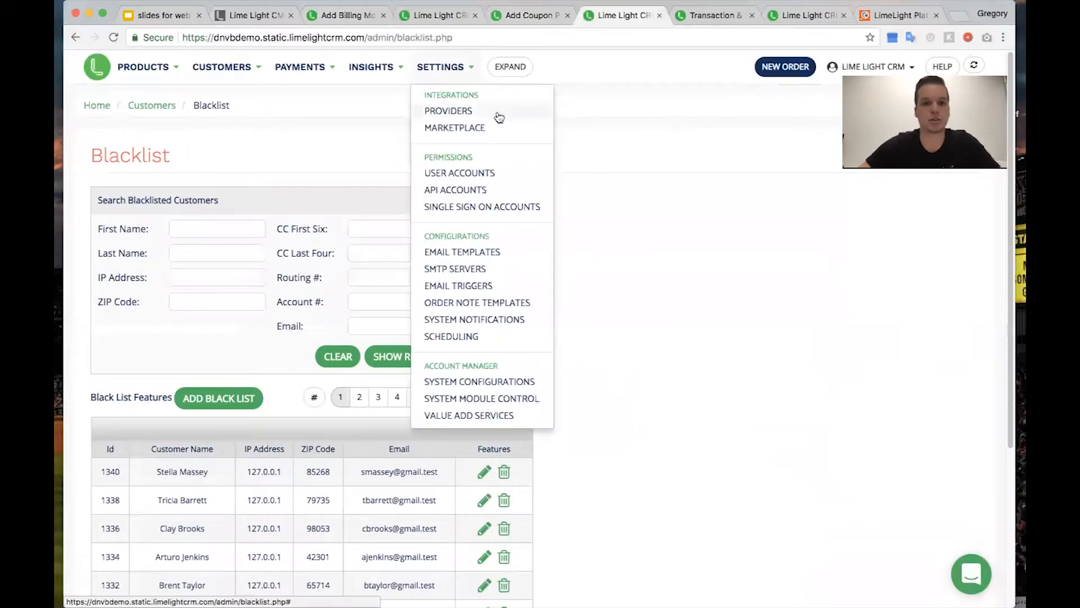
{"action": "left_click", "coordinate": [387, 68]}
{"action": "left_click", "coordinate": [386, 146]}
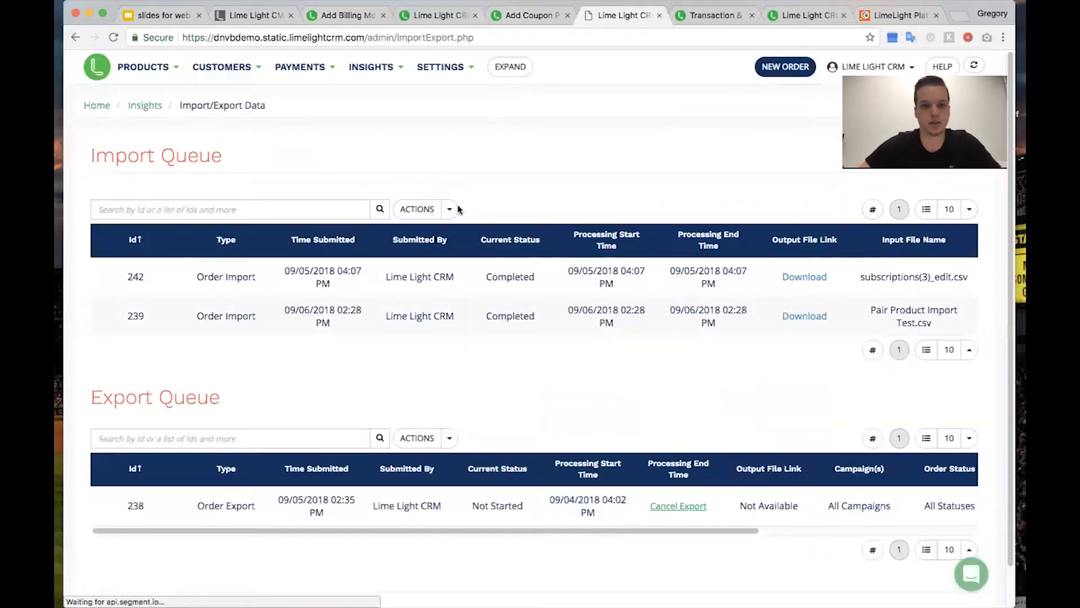
- Start a CSV import with Black List as its type, and close the import dialog without importing
{"action": "left_click", "coordinate": [449, 210]}
{"action": "left_click", "coordinate": [432, 235]}
{"action": "left_click", "coordinate": [526, 321]}
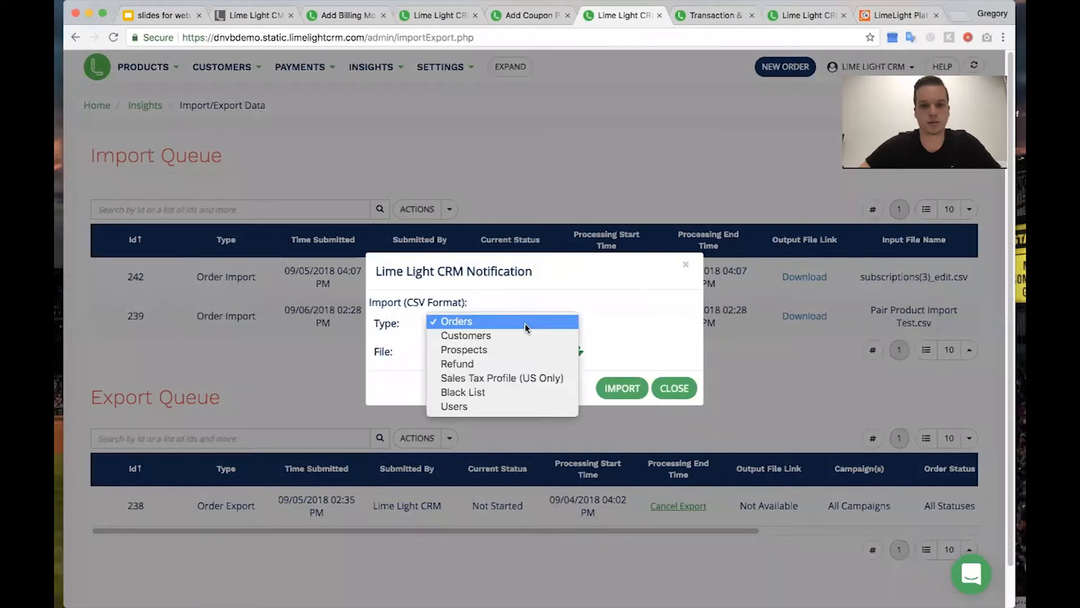
{"action": "left_click", "coordinate": [528, 397]}
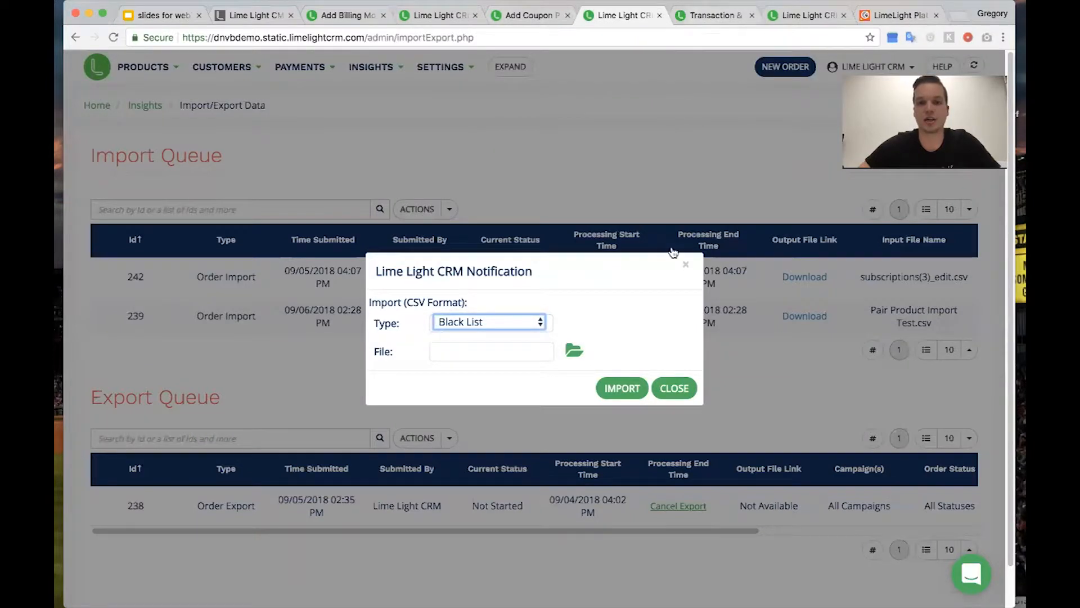
{"action": "left_click", "coordinate": [664, 388]}
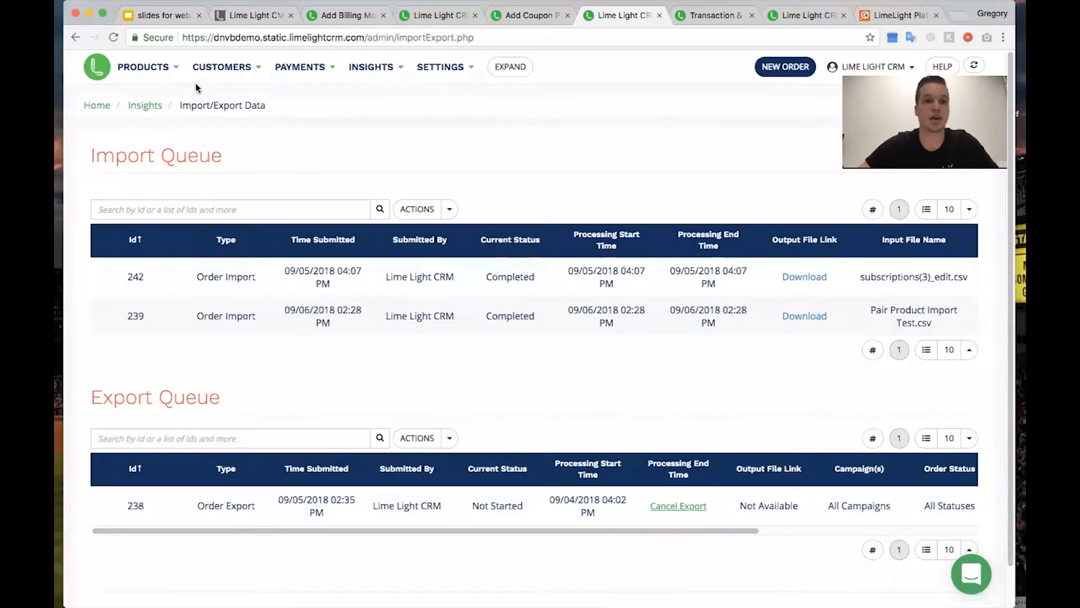
- Return to the customer blacklist and look through its entries
{"action": "left_click", "coordinate": [220, 67]}
{"action": "left_click", "coordinate": [242, 225]}
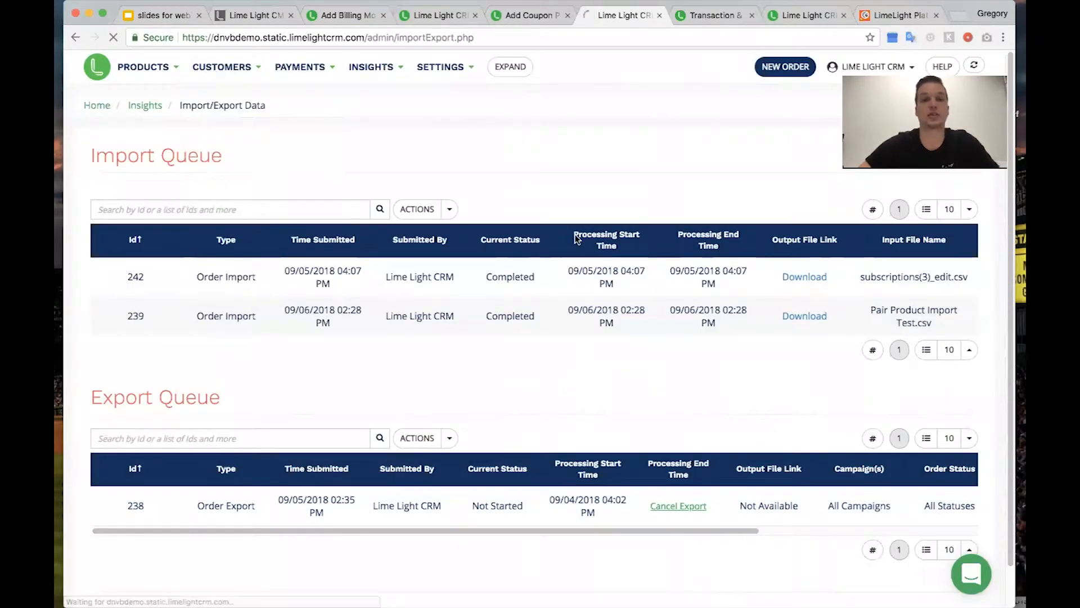
{"action": "scroll", "coordinate": [671, 278], "scroll_direction": "down", "scroll_amount": 5}
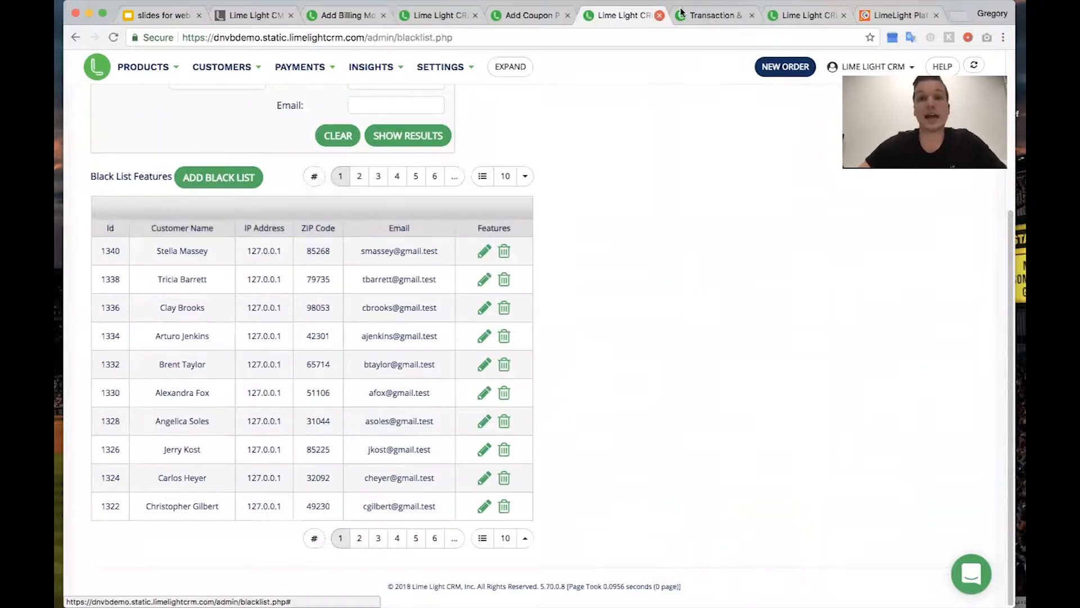
- Switch to the subscription management page and review its forecast table and the campaign limit settings above it
{"action": "left_click", "coordinate": [783, 18]}
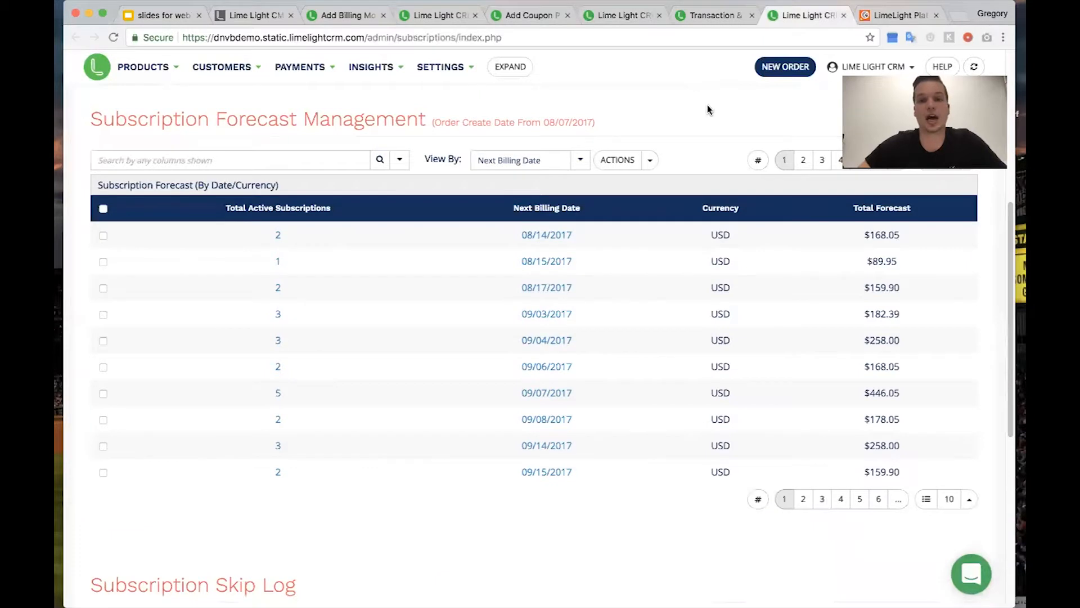
{"action": "scroll", "coordinate": [707, 104], "scroll_direction": "up", "scroll_amount": 3}
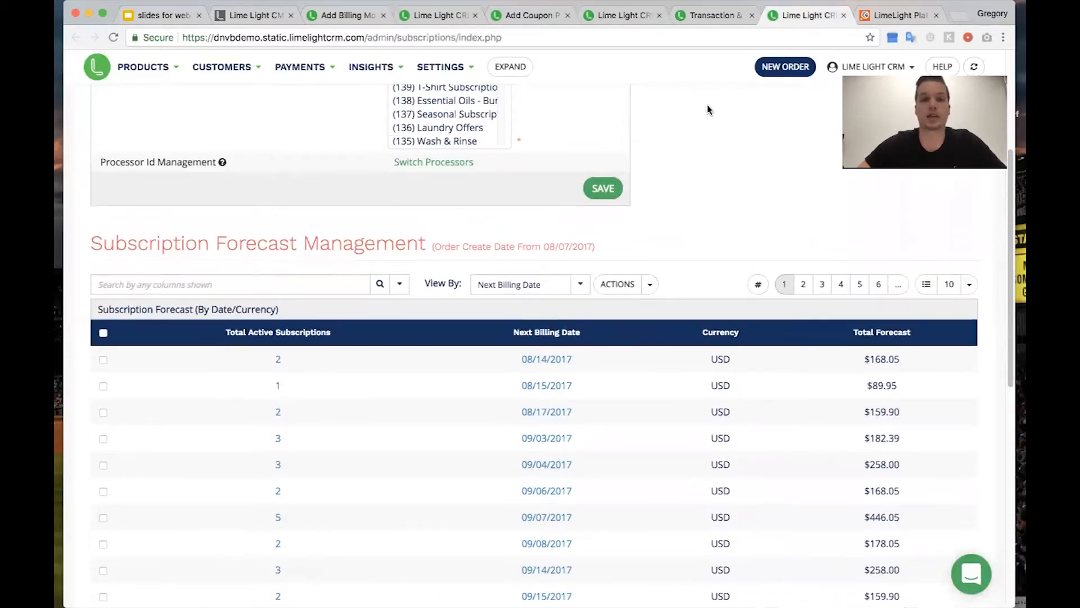
{"action": "scroll", "coordinate": [707, 107], "scroll_direction": "up", "scroll_amount": 2}
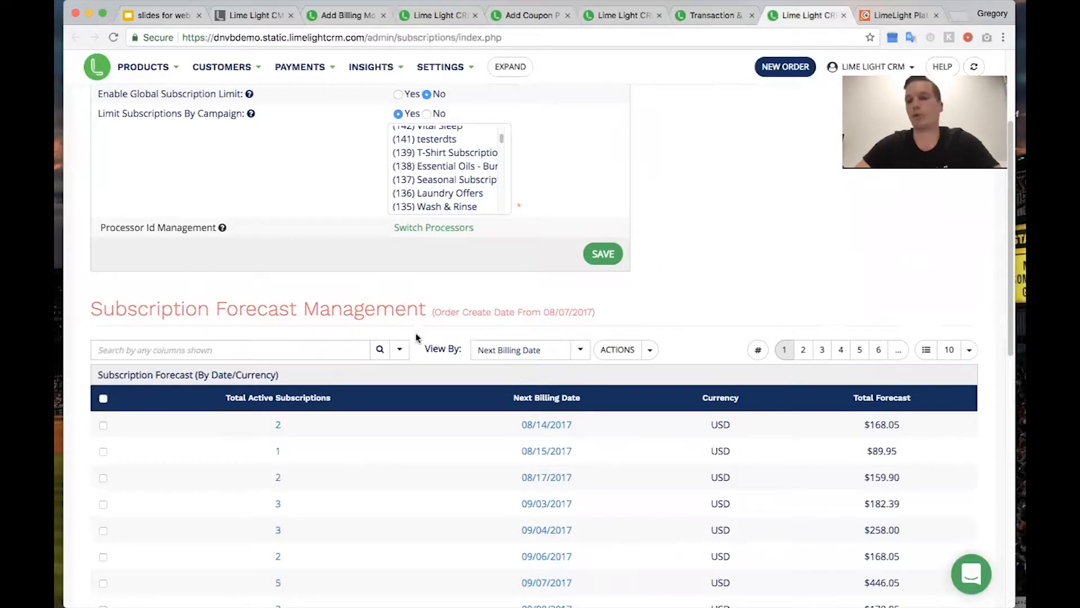
- Review the subscription forecast's advanced search filters, trying Retry Attempt and Initial Attempt as the attempt type, and close them without searching
{"action": "left_click", "coordinate": [400, 350]}
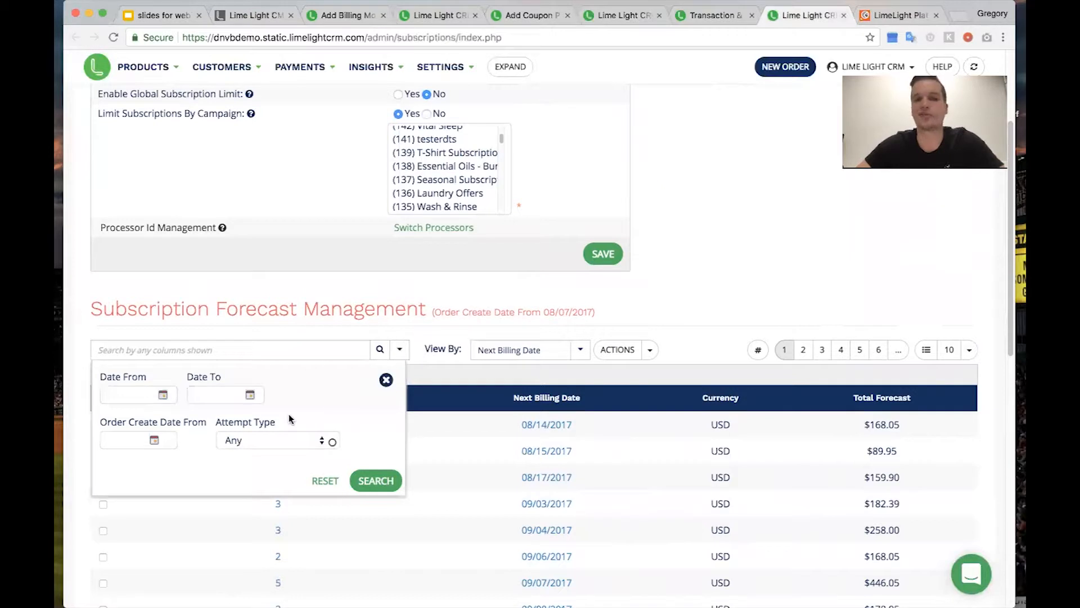
{"action": "left_click", "coordinate": [316, 443]}
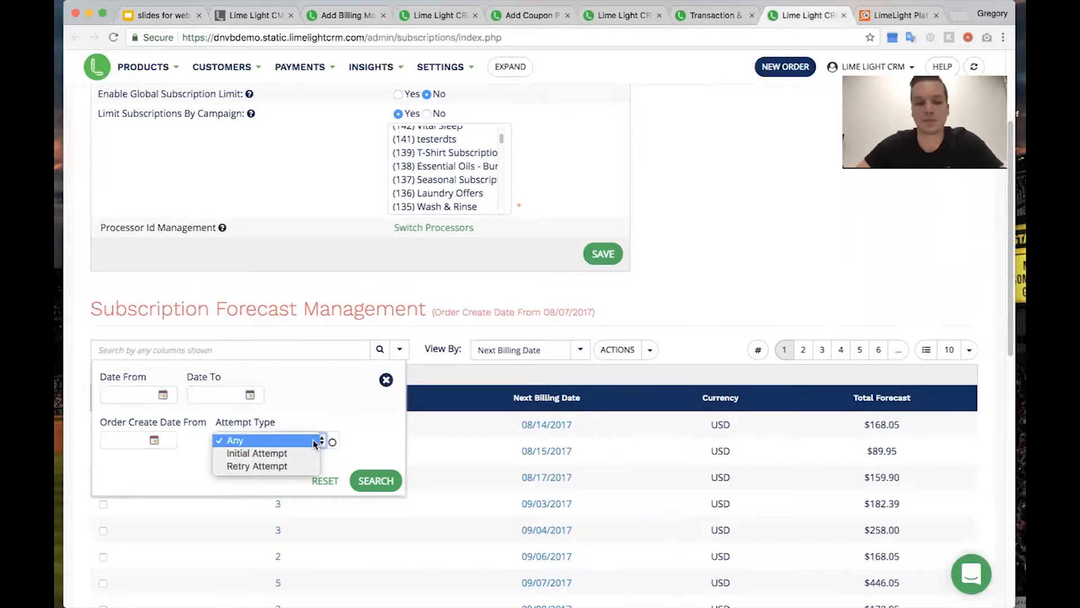
{"action": "left_click", "coordinate": [303, 468]}
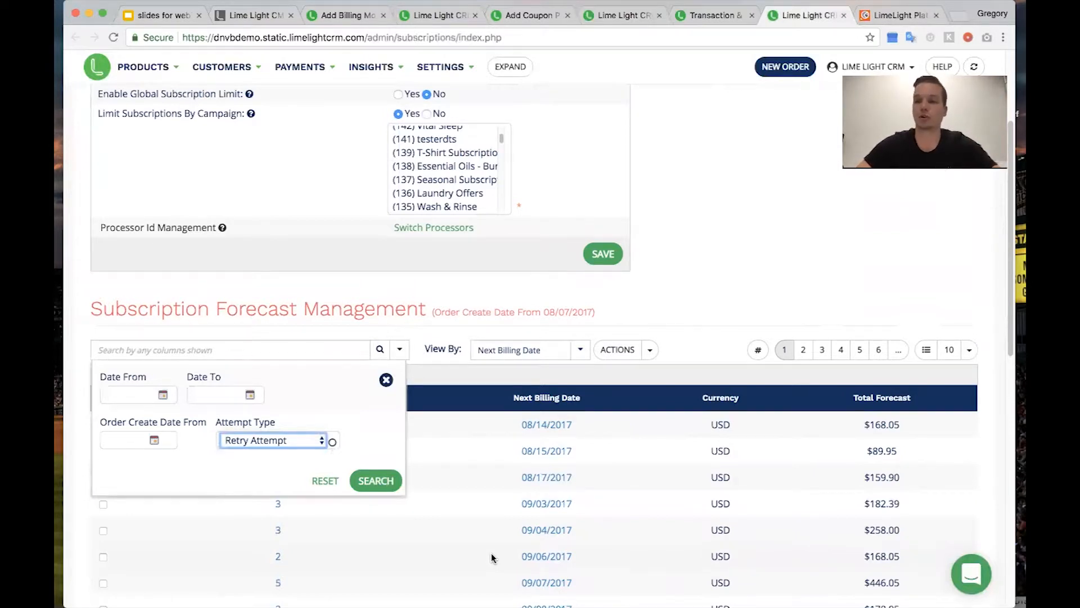
{"action": "left_click", "coordinate": [276, 440]}
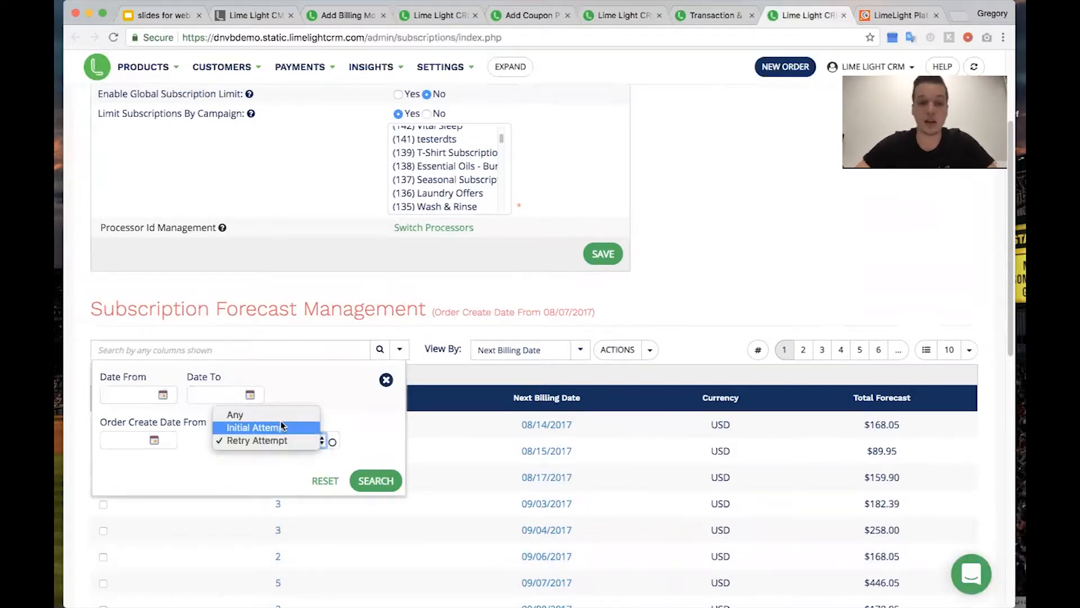
{"action": "left_click", "coordinate": [281, 428]}
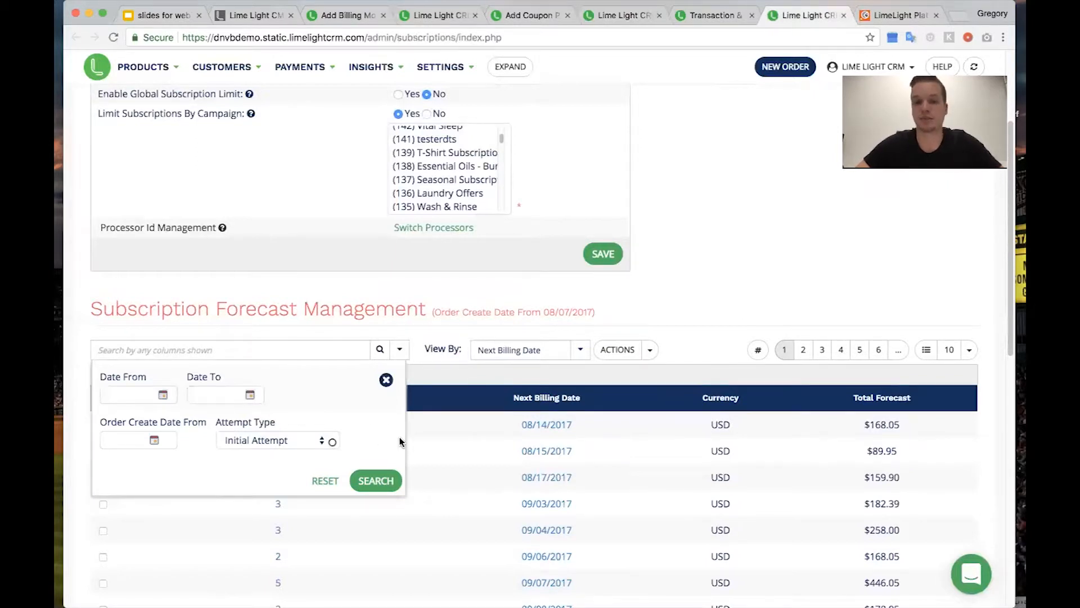
{"action": "left_click", "coordinate": [385, 380]}
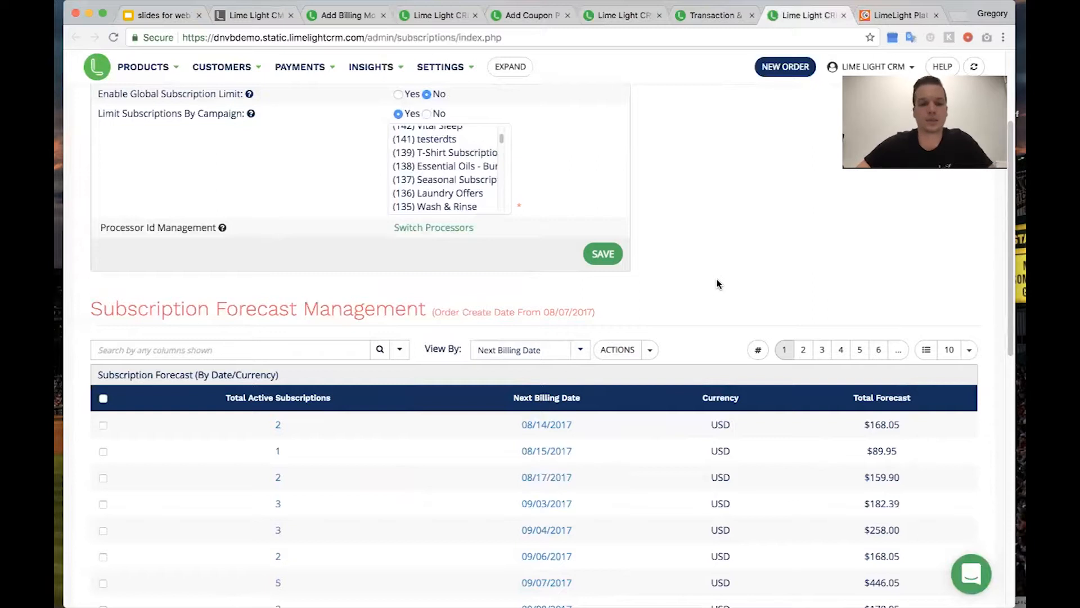
{"action": "scroll", "coordinate": [718, 282], "scroll_direction": "down", "scroll_amount": 1}
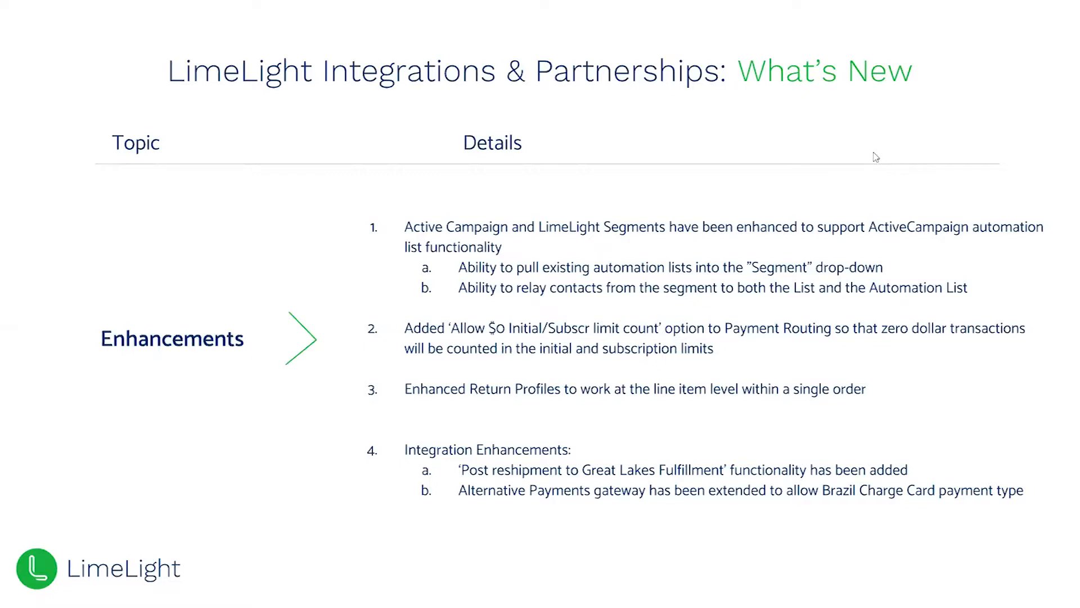
- Exit the slide presentation and switch to the ActiveCampaign window
{"action": "mouse_move", "coordinate": [332, 563]}
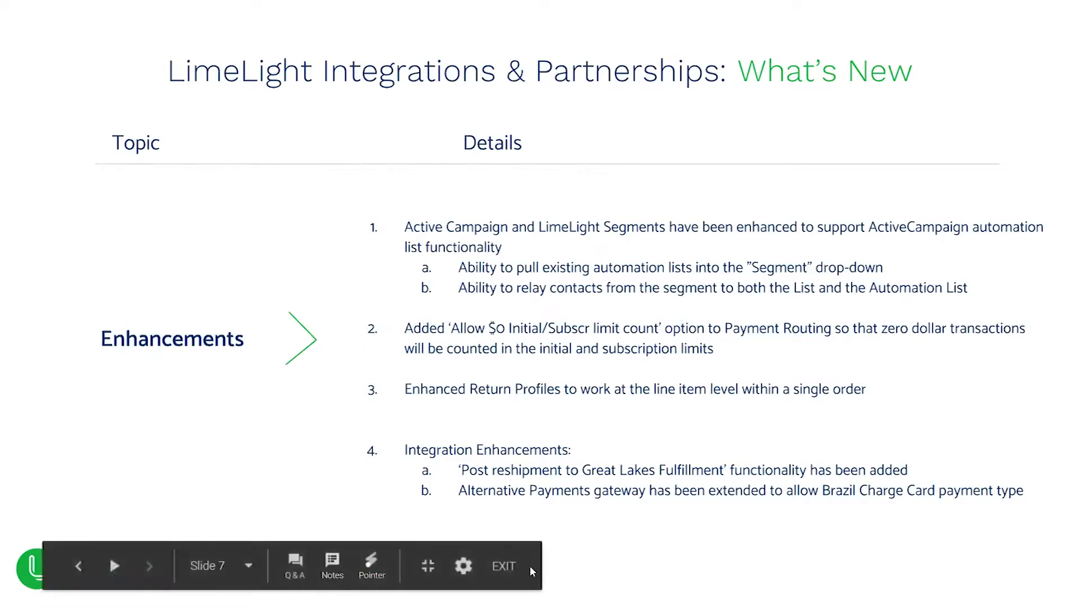
{"action": "left_click", "coordinate": [505, 566]}
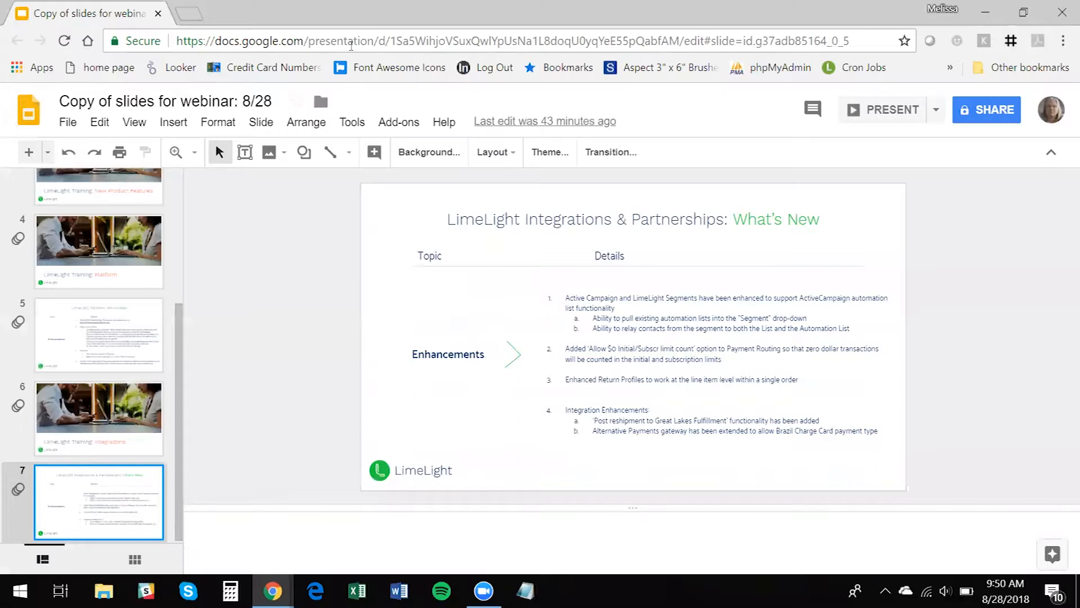
{"action": "left_click", "coordinate": [985, 12]}
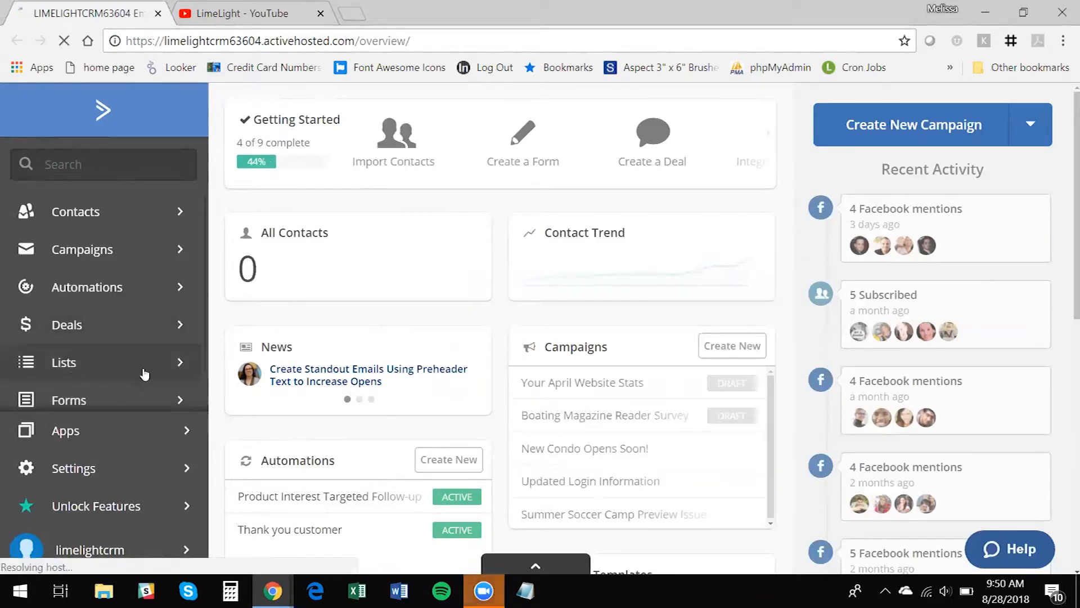
- Look at the contact lists and automations, including the recipes for a new automation, without creating one
{"action": "left_click", "coordinate": [75, 365]}
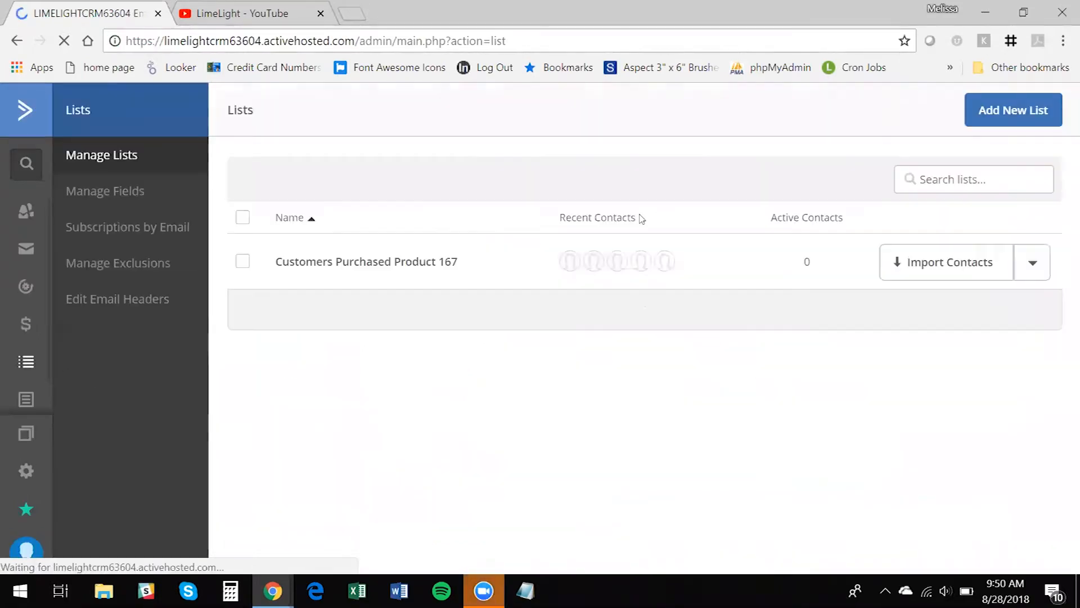
{"action": "left_click", "coordinate": [32, 286]}
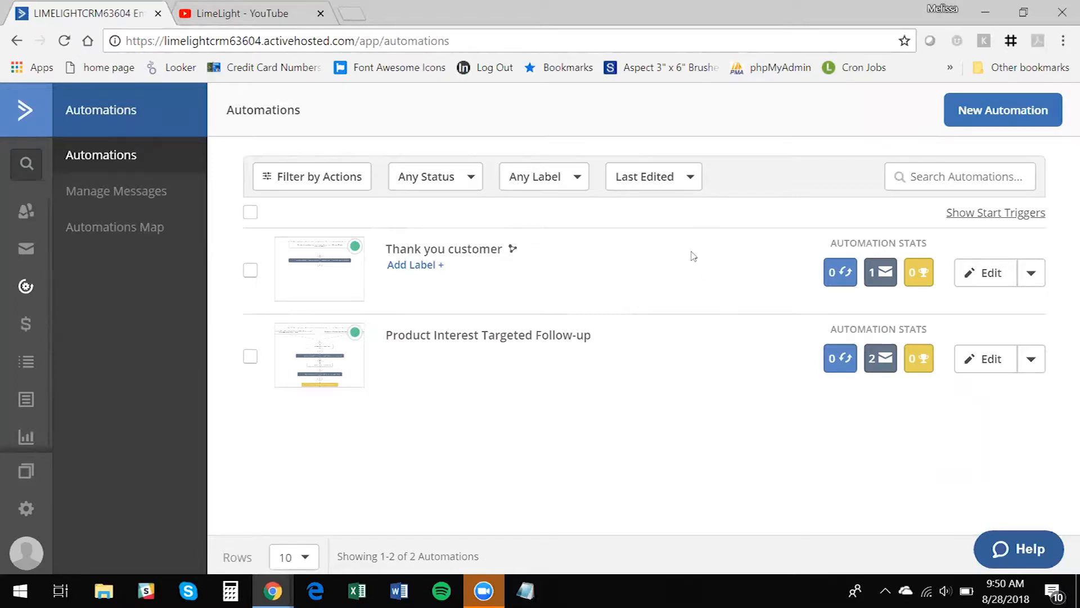
{"action": "left_click", "coordinate": [1000, 109]}
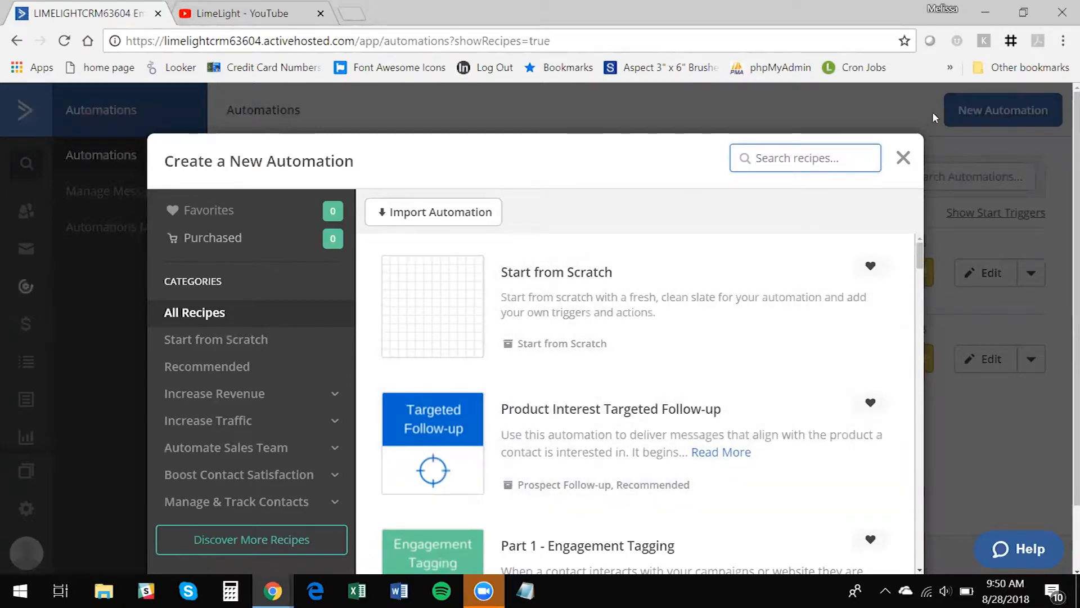
{"action": "left_click", "coordinate": [910, 164]}
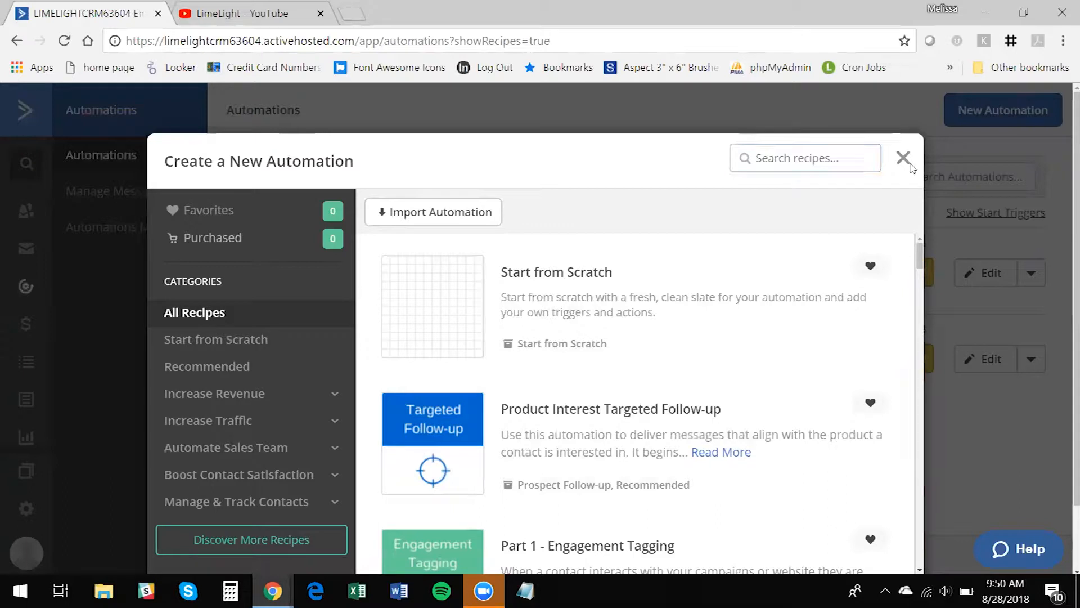
{"action": "left_click", "coordinate": [903, 158]}
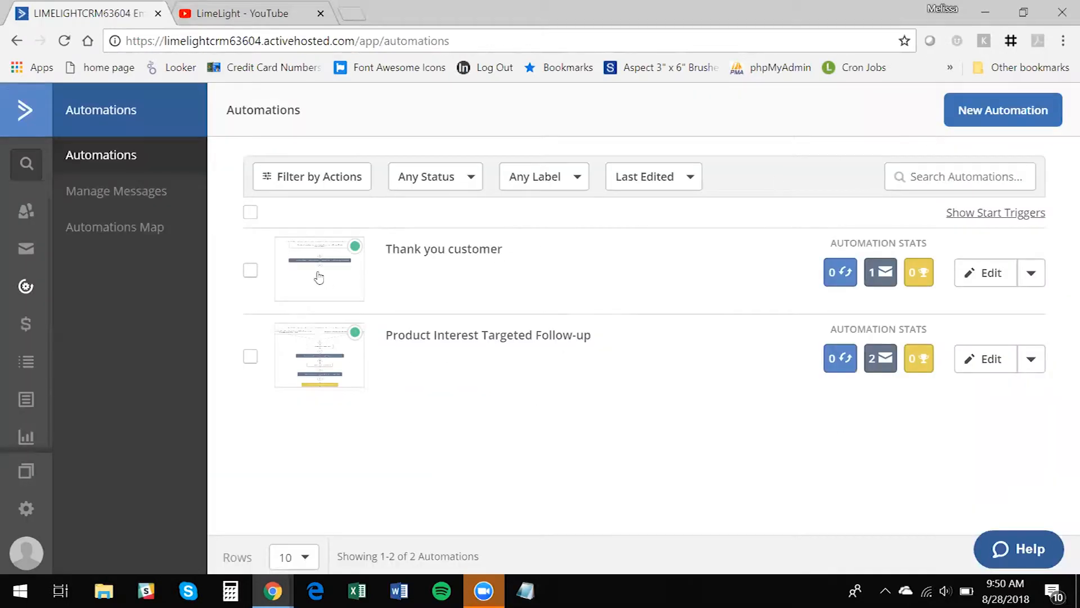
- Open the developer settings and point out the API access URL and key labels by highlighting them
{"action": "left_click", "coordinate": [23, 510]}
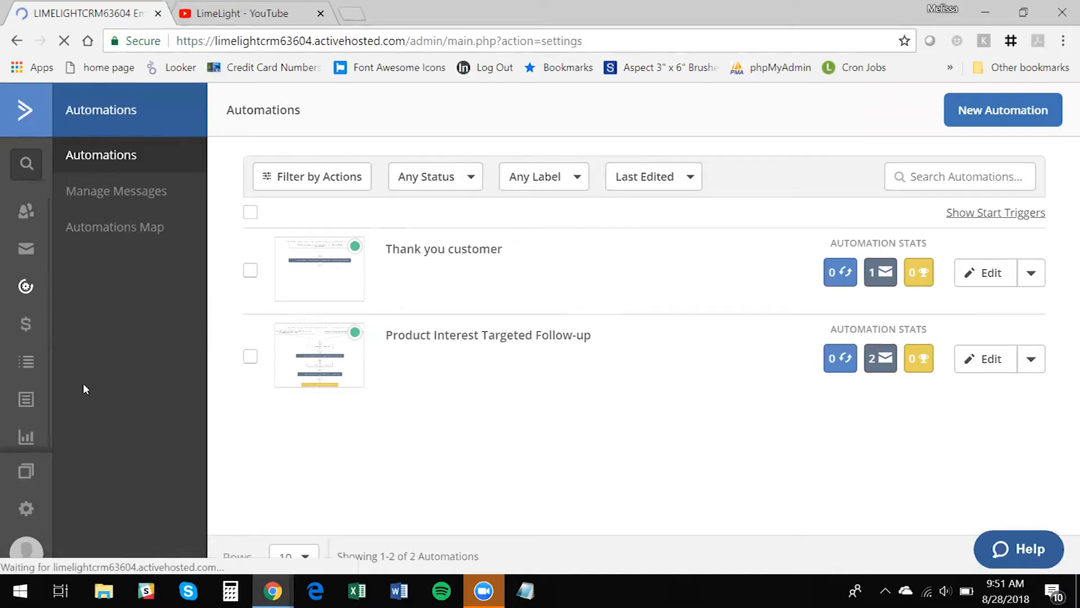
{"action": "left_click", "coordinate": [102, 444]}
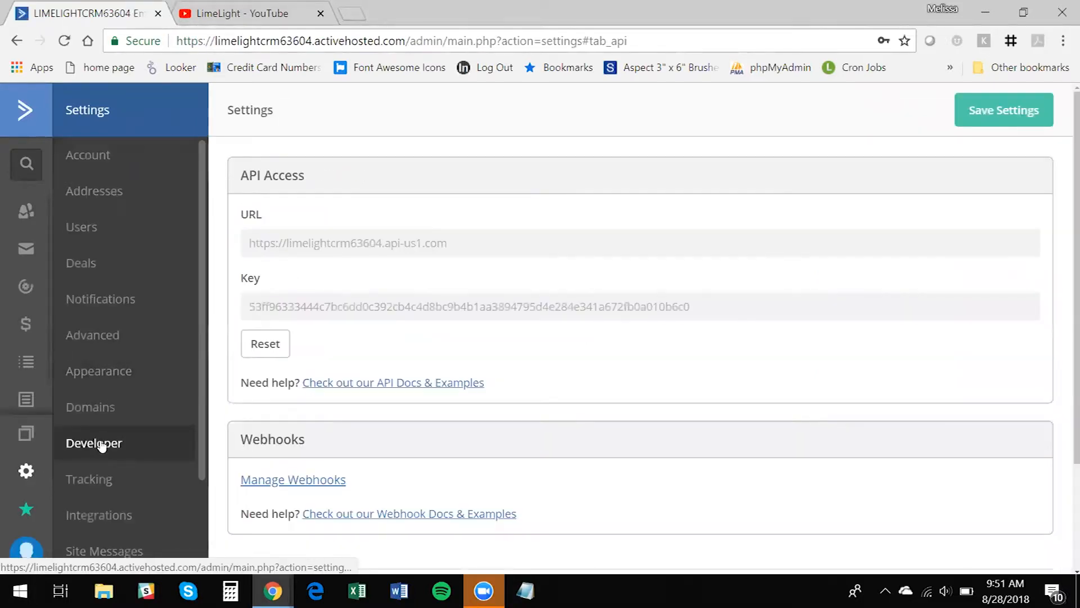
{"action": "left_click_drag", "start_coordinate": [274, 213], "coordinate": [240, 215]}
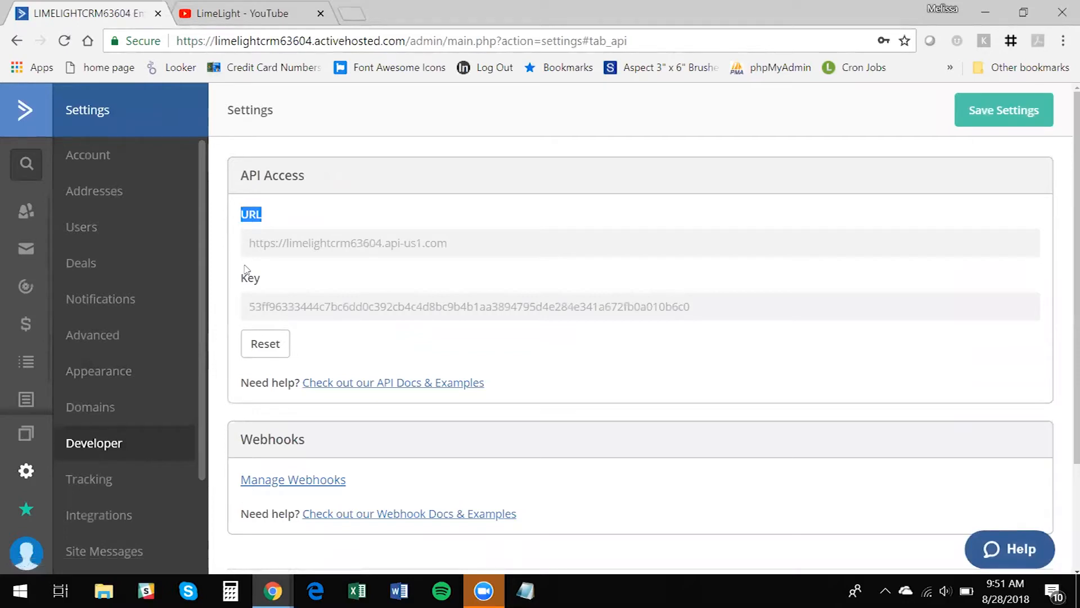
{"action": "left_click_drag", "start_coordinate": [267, 278], "coordinate": [232, 278]}
- Switch to the LimeLight CRM window showing the Providers page
{"action": "mouse_move", "coordinate": [273, 591]}
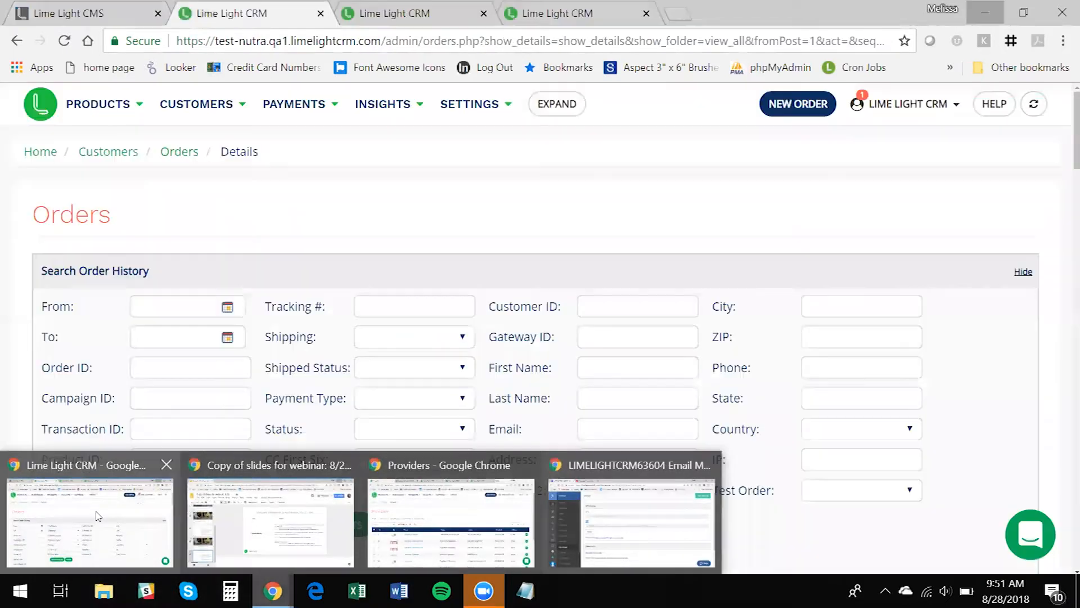
{"action": "left_click", "coordinate": [99, 539]}
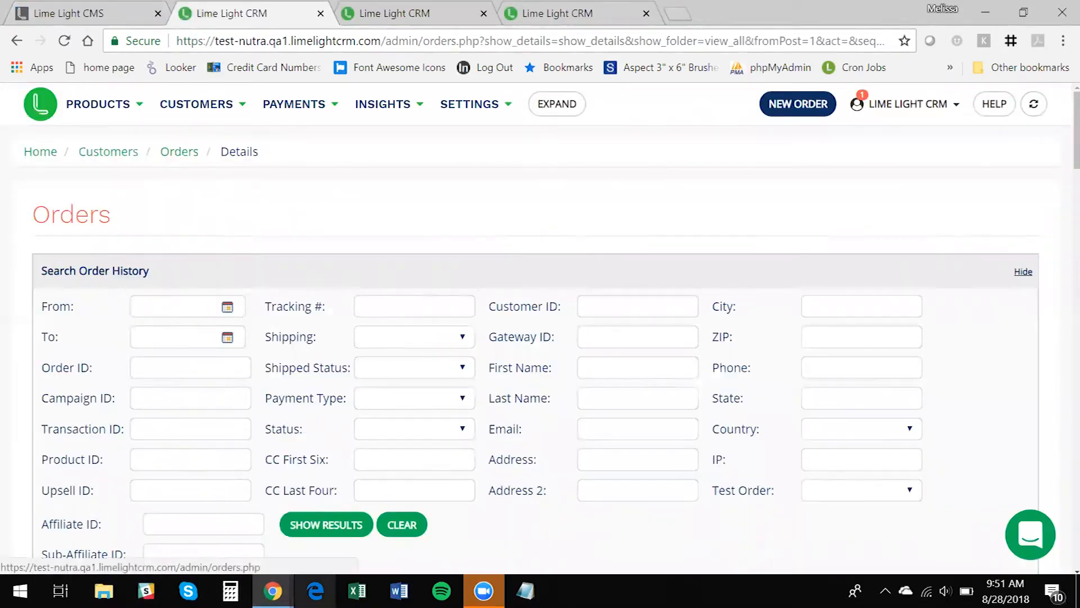
{"action": "mouse_move", "coordinate": [273, 591]}
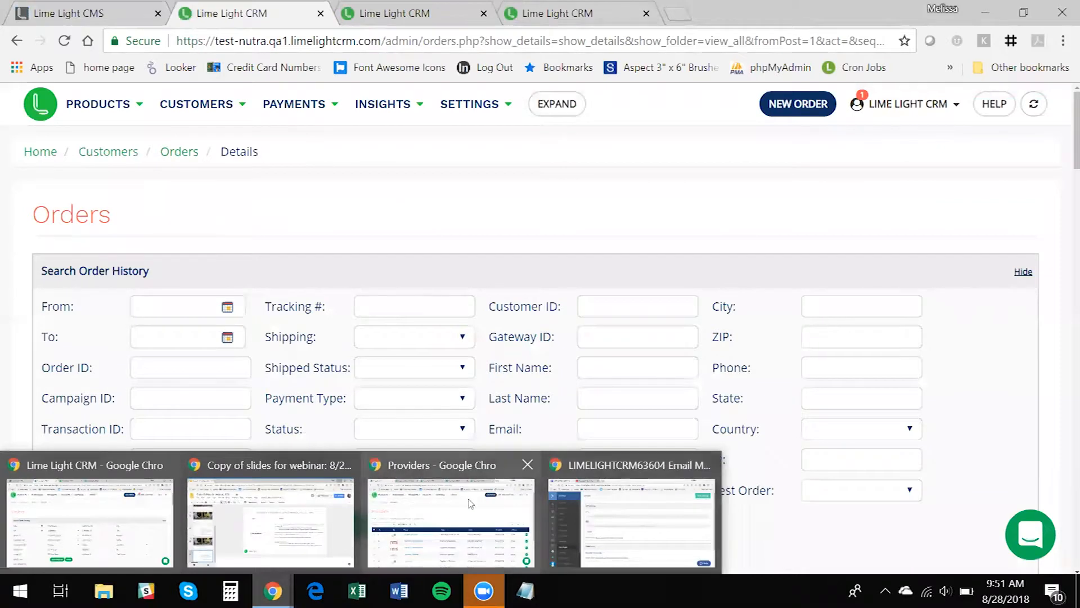
{"action": "left_click", "coordinate": [470, 508]}
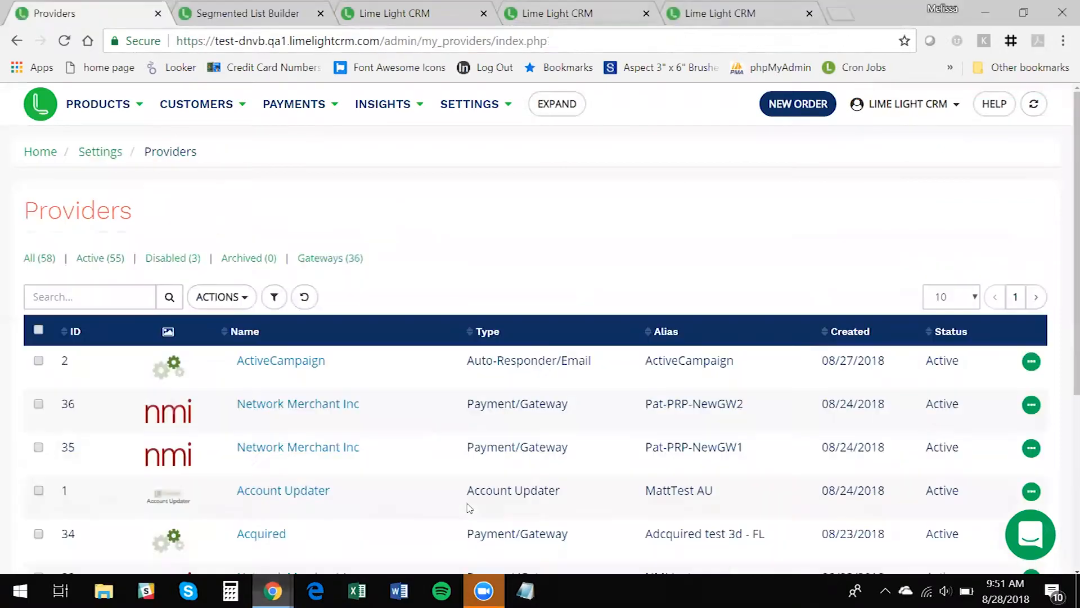
- Start adding an Auto-Responder/Email provider with ActiveCampaign selected, review its alias and API credential fields, and close the form without saving
{"action": "left_click", "coordinate": [481, 112]}
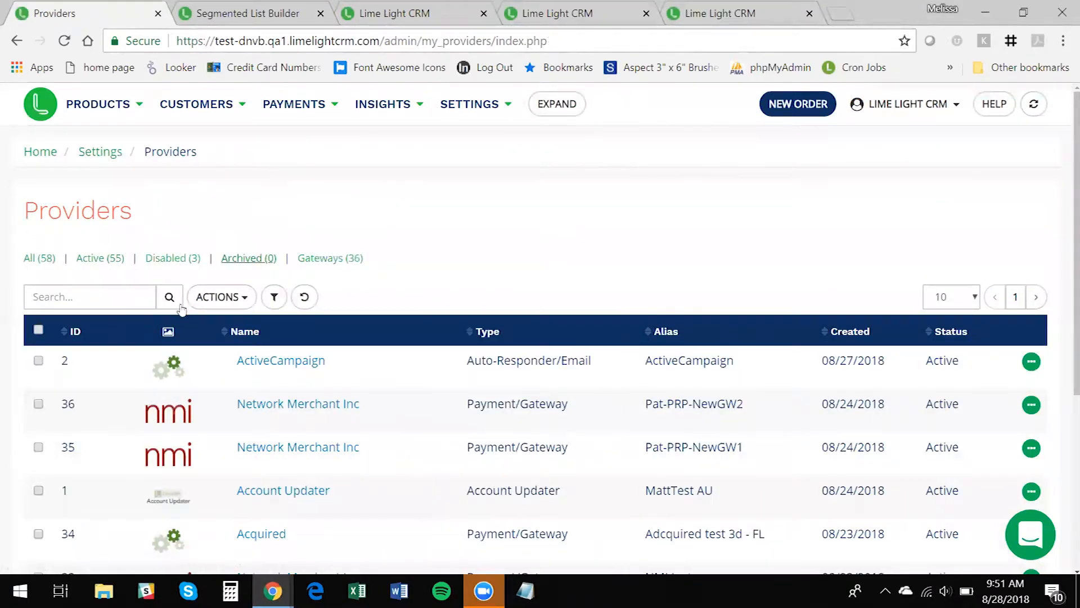
{"action": "left_click", "coordinate": [208, 299]}
{"action": "left_click", "coordinate": [239, 329]}
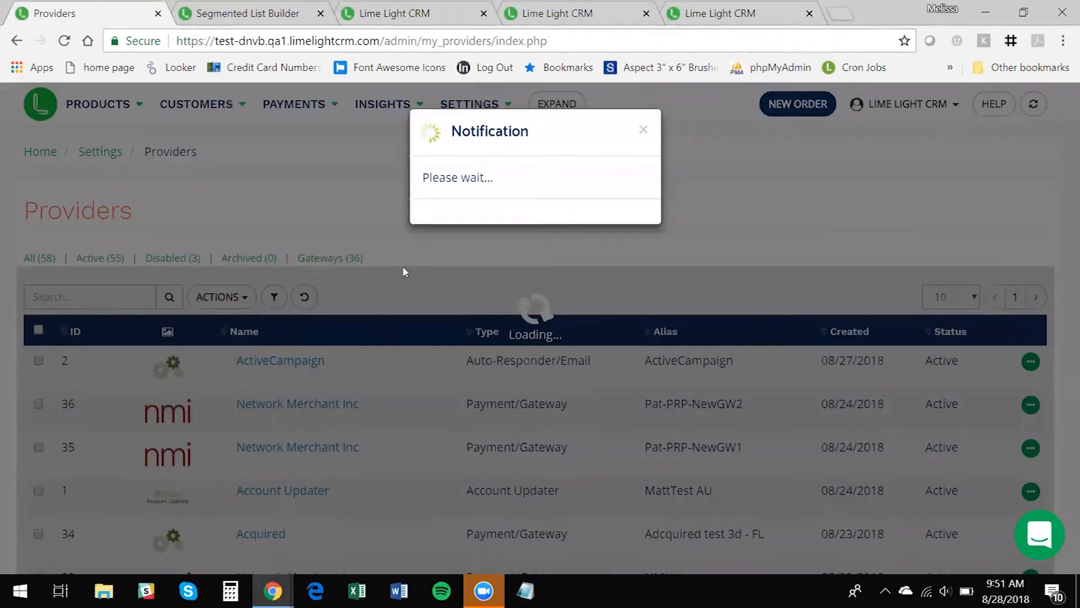
{"action": "left_click", "coordinate": [514, 191]}
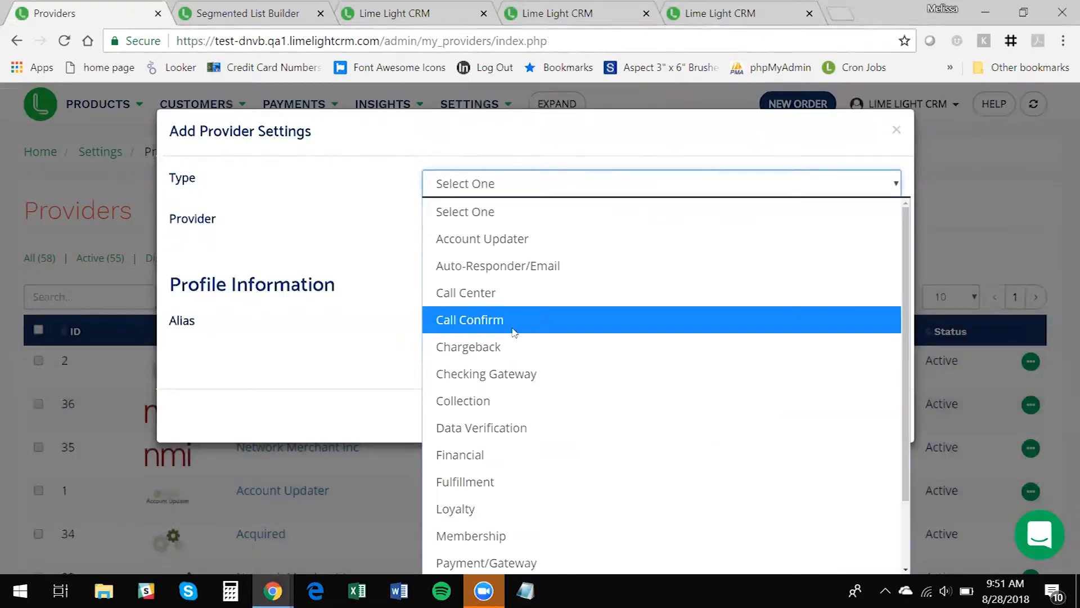
{"action": "left_click", "coordinate": [516, 273]}
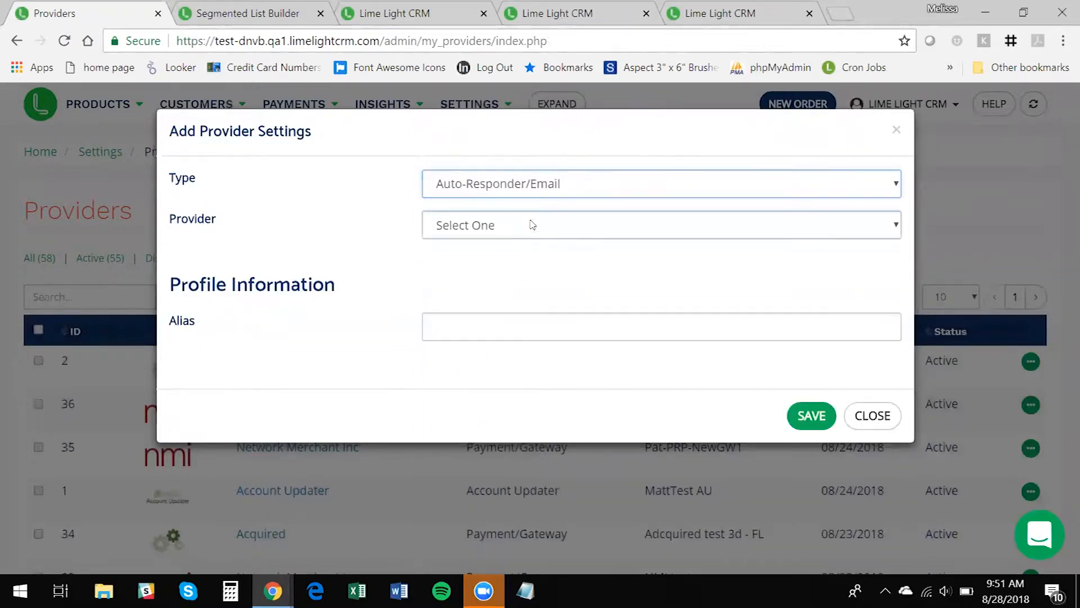
{"action": "left_click", "coordinate": [532, 225]}
{"action": "left_click", "coordinate": [514, 279]}
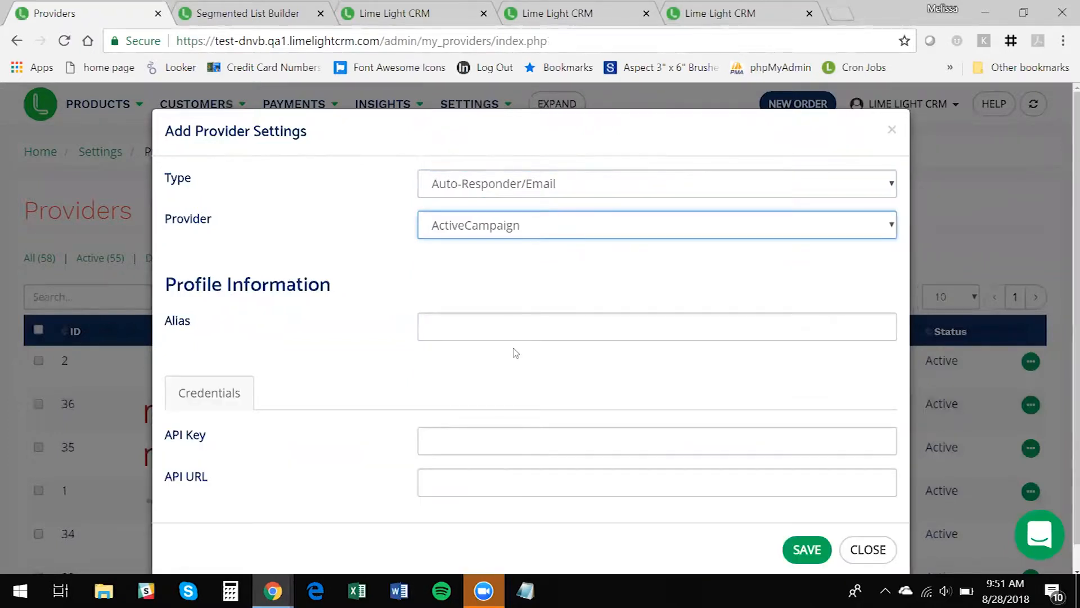
{"action": "scroll", "coordinate": [447, 511], "scroll_direction": "down", "scroll_amount": 1}
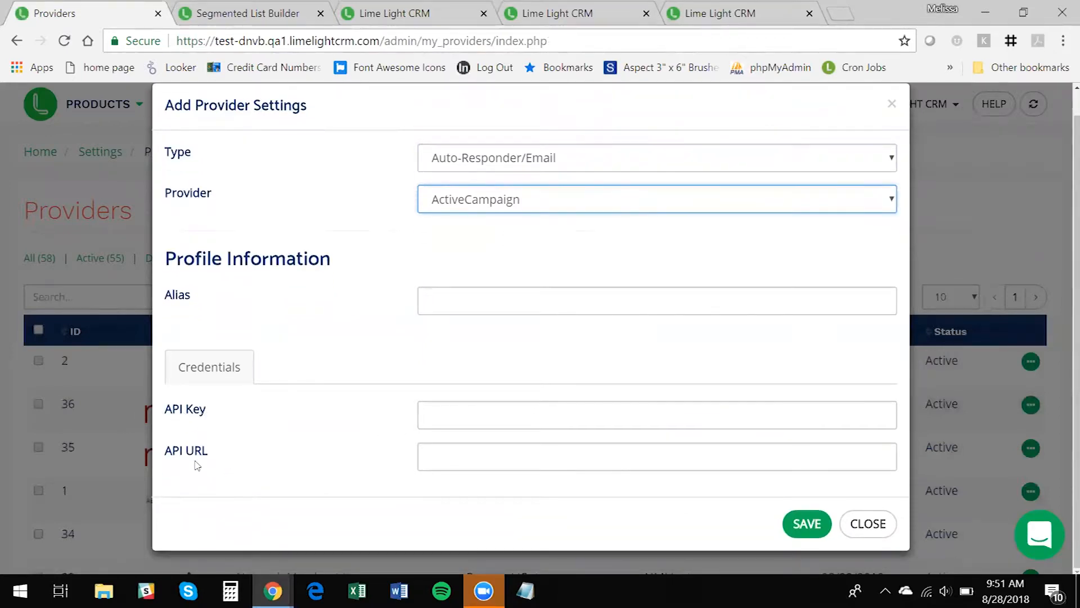
{"action": "left_click", "coordinate": [892, 105]}
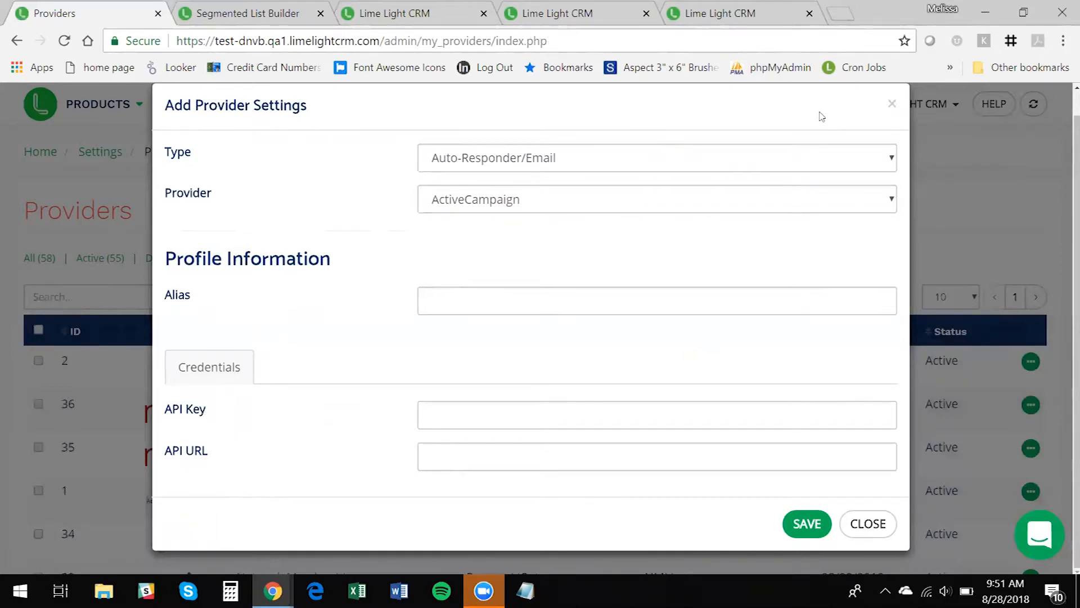
{"action": "left_click", "coordinate": [892, 105]}
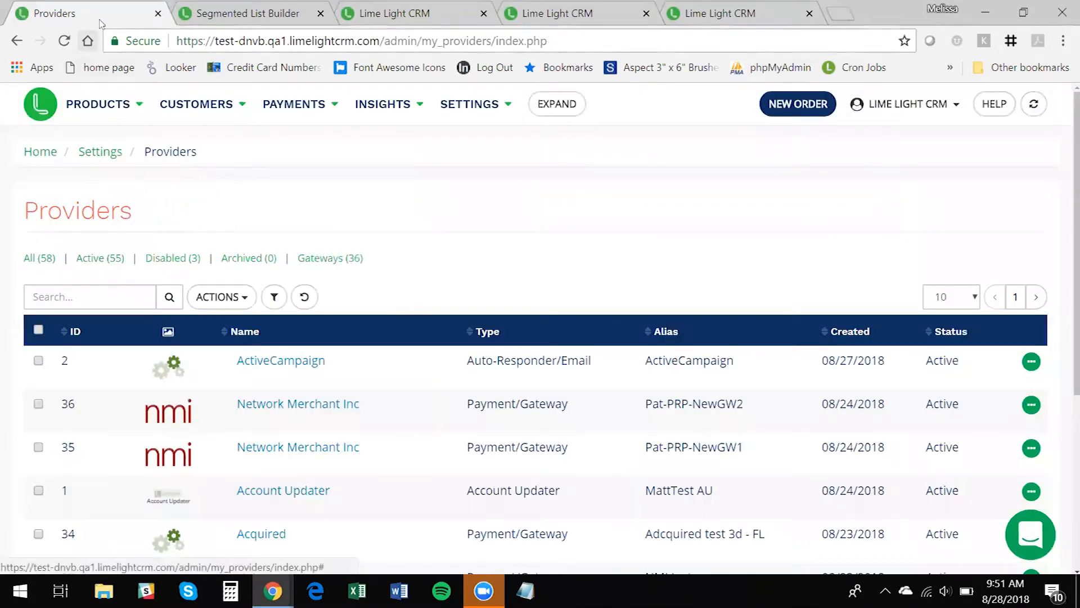
- Return to the Segmented List Builder, go back to the Segments list, and start a new segment
{"action": "left_click", "coordinate": [223, 13]}
{"action": "scroll", "coordinate": [267, 334], "scroll_direction": "up", "scroll_amount": 5}
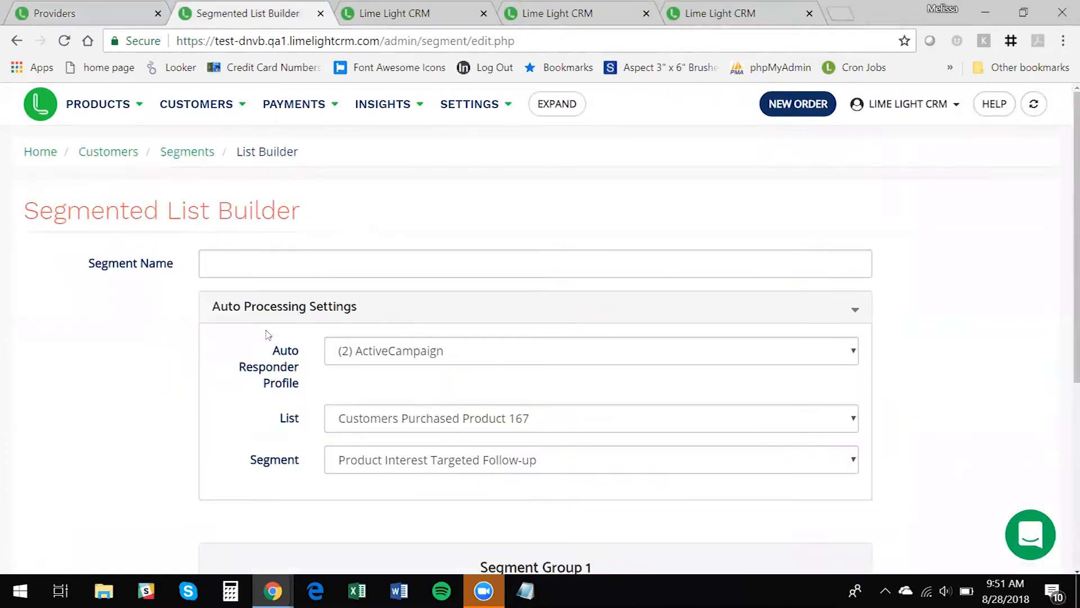
{"action": "left_click", "coordinate": [189, 160]}
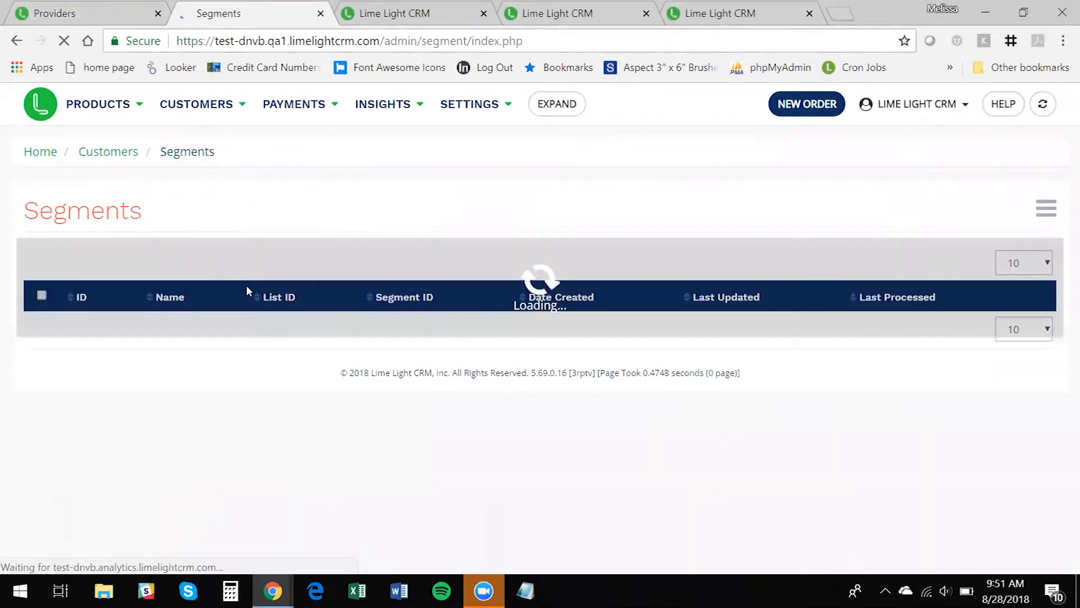
{"action": "left_click", "coordinate": [244, 269]}
{"action": "left_click", "coordinate": [229, 304]}
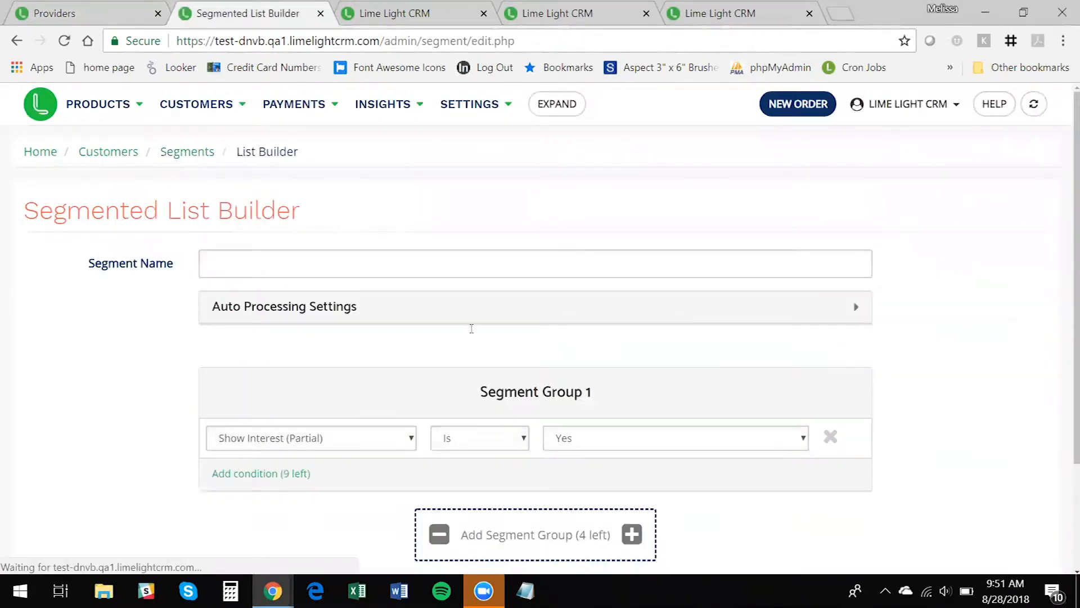
- In the segment's auto processing settings, select the ActiveCampaign auto responder profile and the Product Interest Targeted Follow-up segment
{"action": "left_click", "coordinate": [428, 306]}
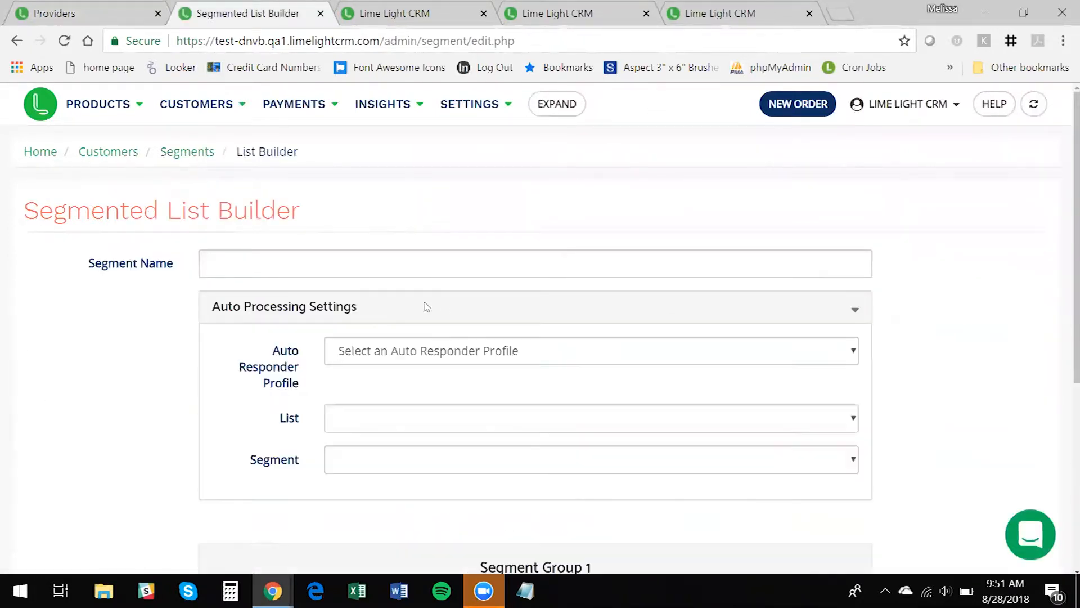
{"action": "left_click", "coordinate": [461, 352]}
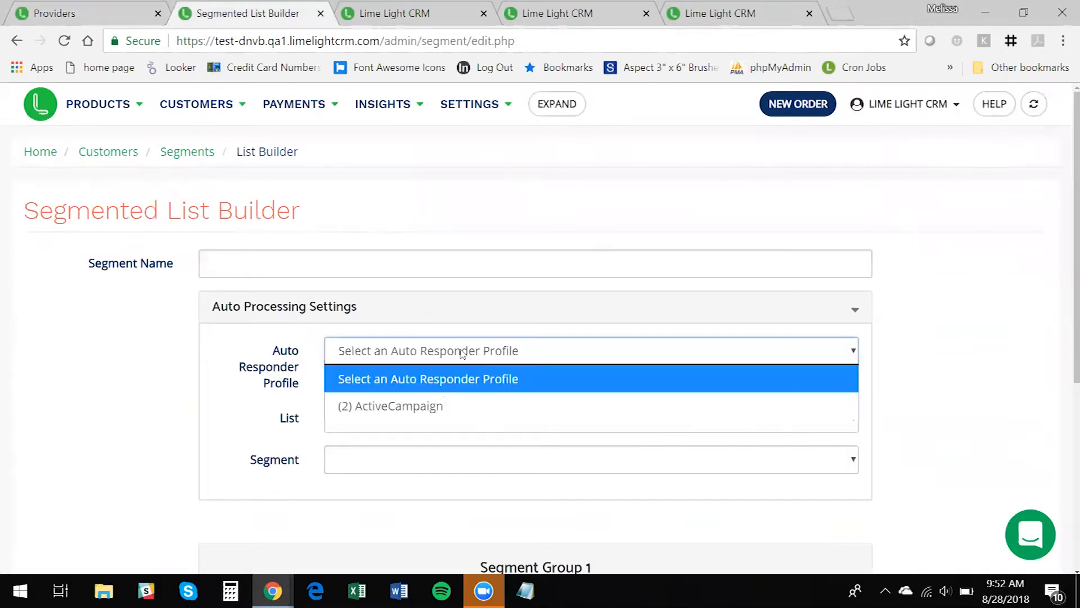
{"action": "left_click", "coordinate": [454, 416]}
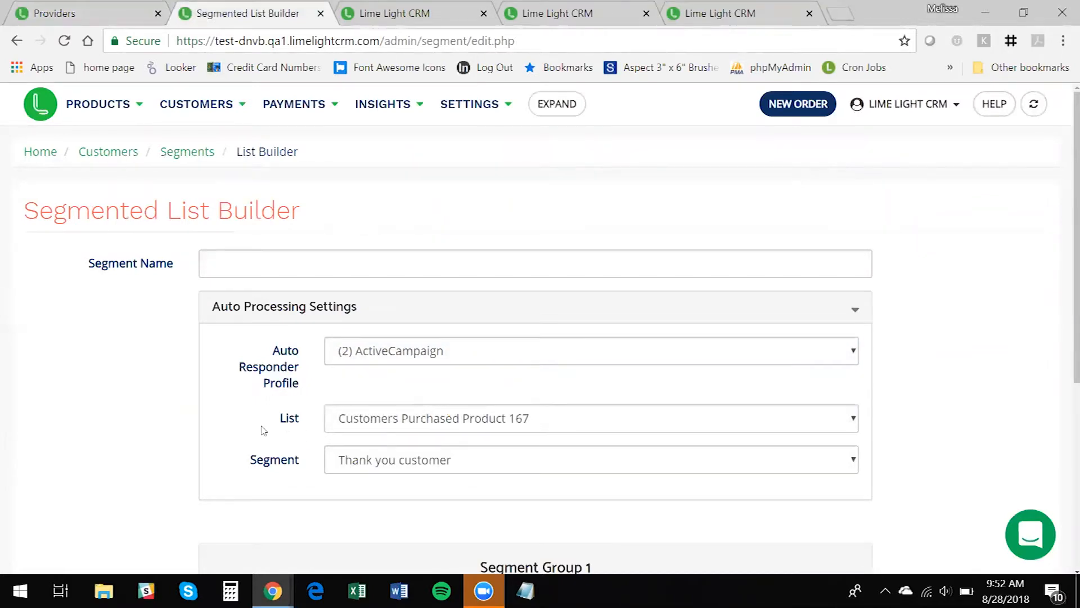
{"action": "left_click", "coordinate": [382, 464]}
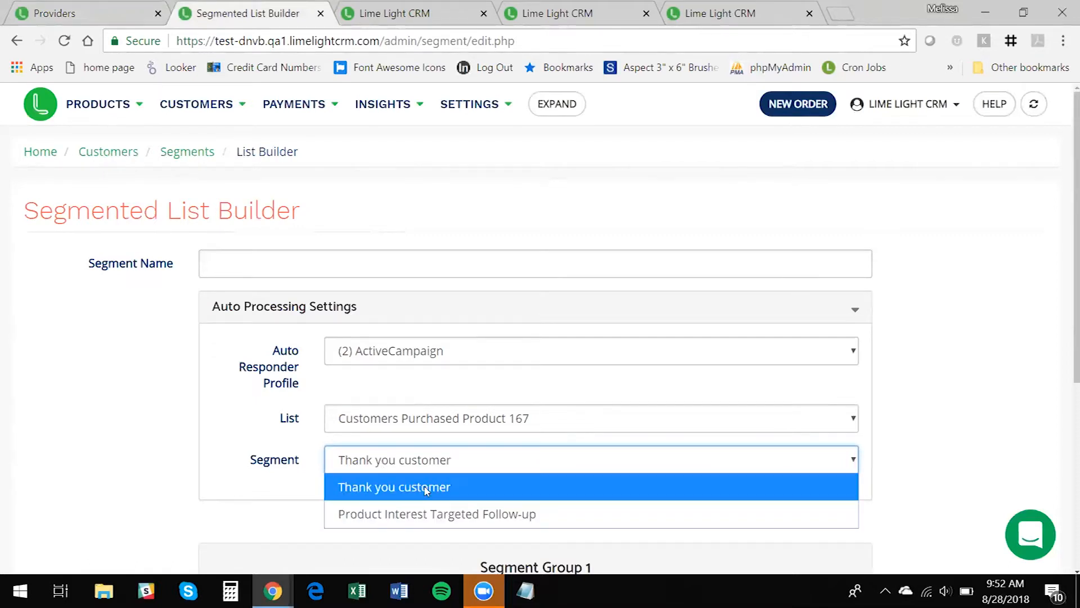
{"action": "left_click", "coordinate": [460, 516]}
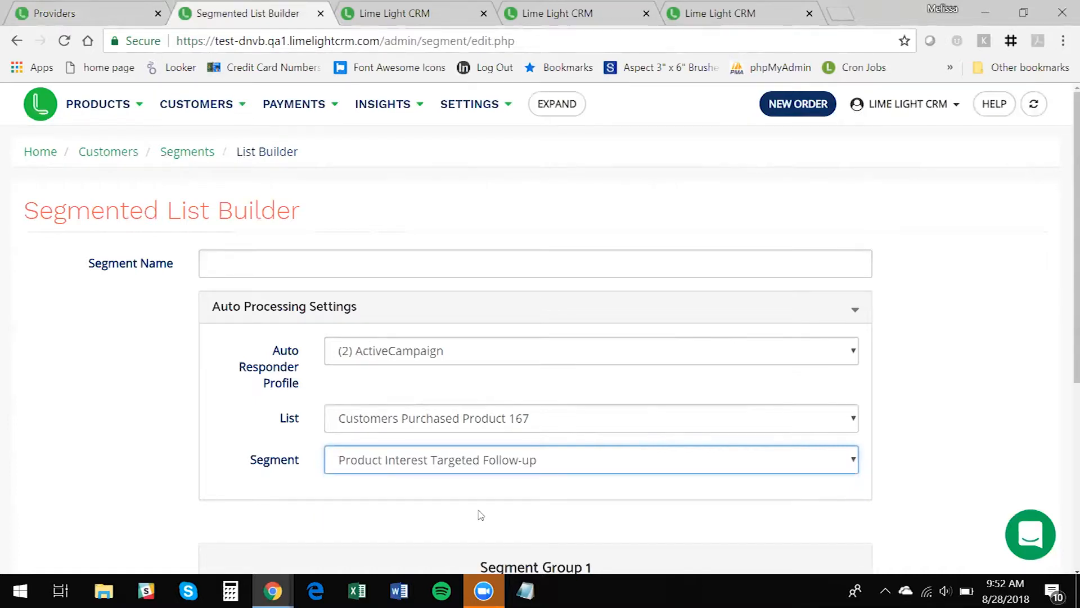
{"action": "scroll", "coordinate": [481, 515], "scroll_direction": "down", "scroll_amount": 5}
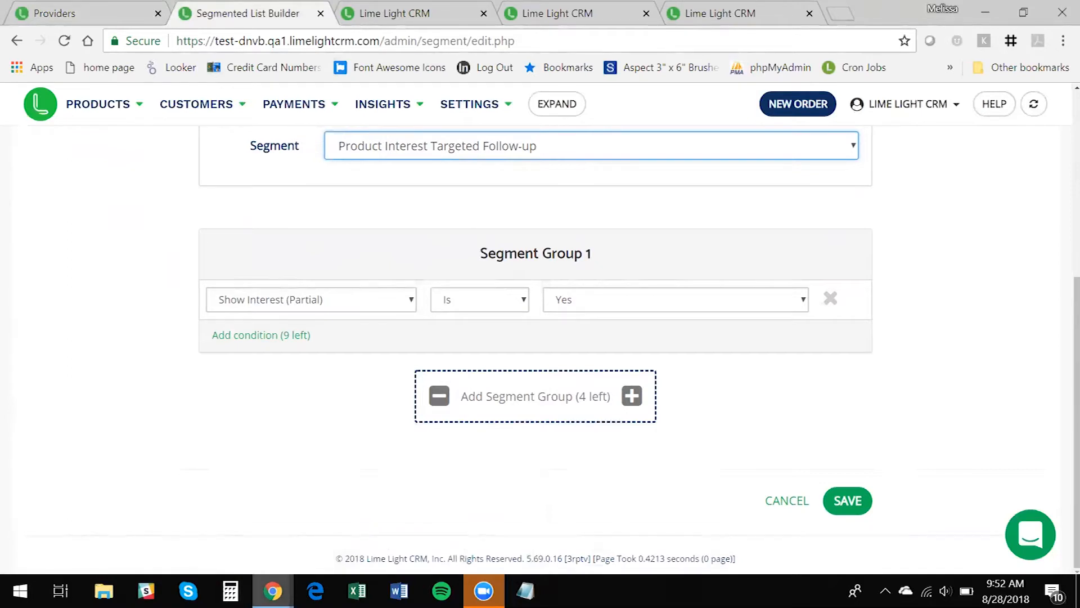
- Look at the New Marketing Tool segments video on LimeLight's YouTube channel in the ActiveCampaign browser window, and minimize that window
{"action": "mouse_move", "coordinate": [274, 589]}
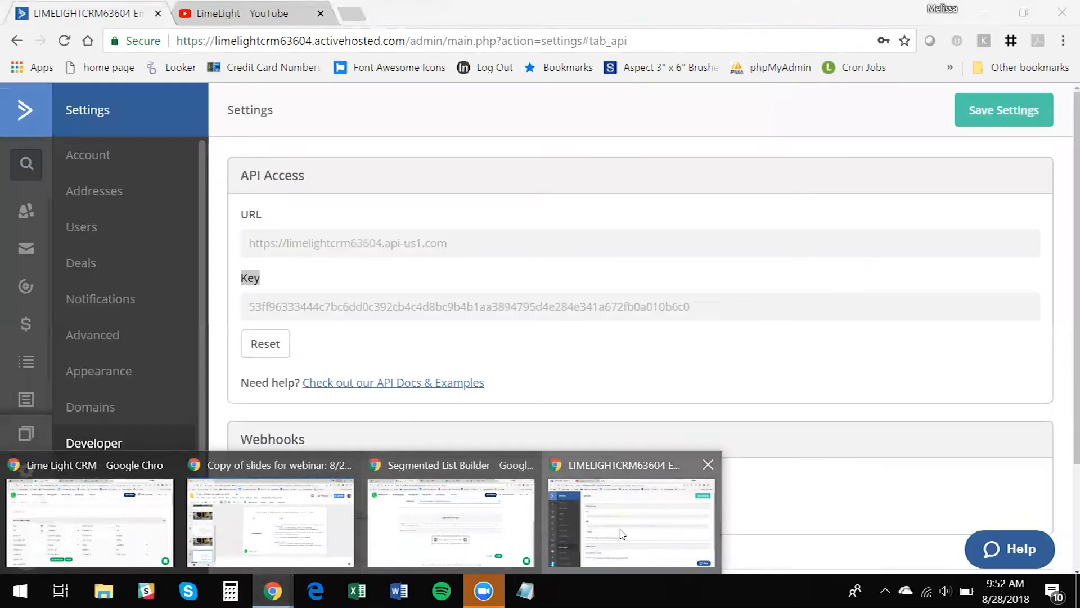
{"action": "left_click", "coordinate": [622, 534]}
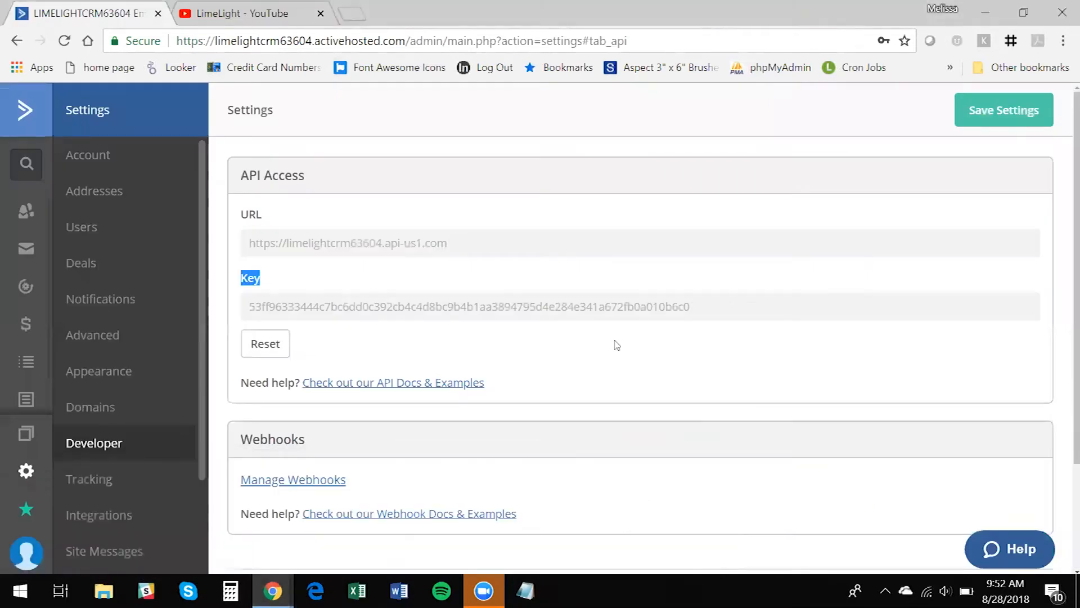
{"action": "left_click", "coordinate": [291, 17]}
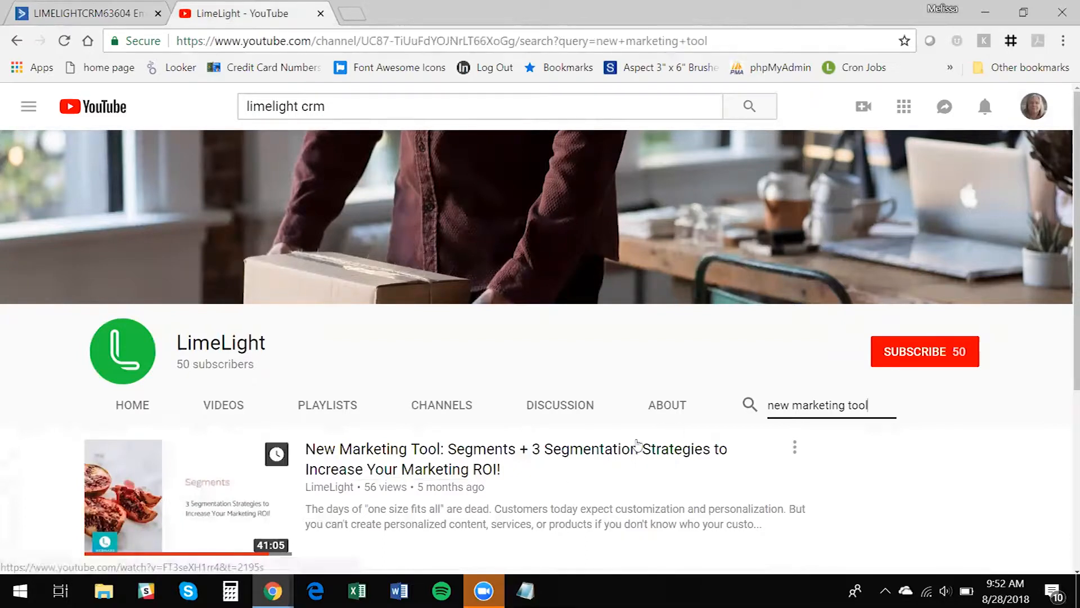
{"action": "left_click", "coordinate": [982, 14]}
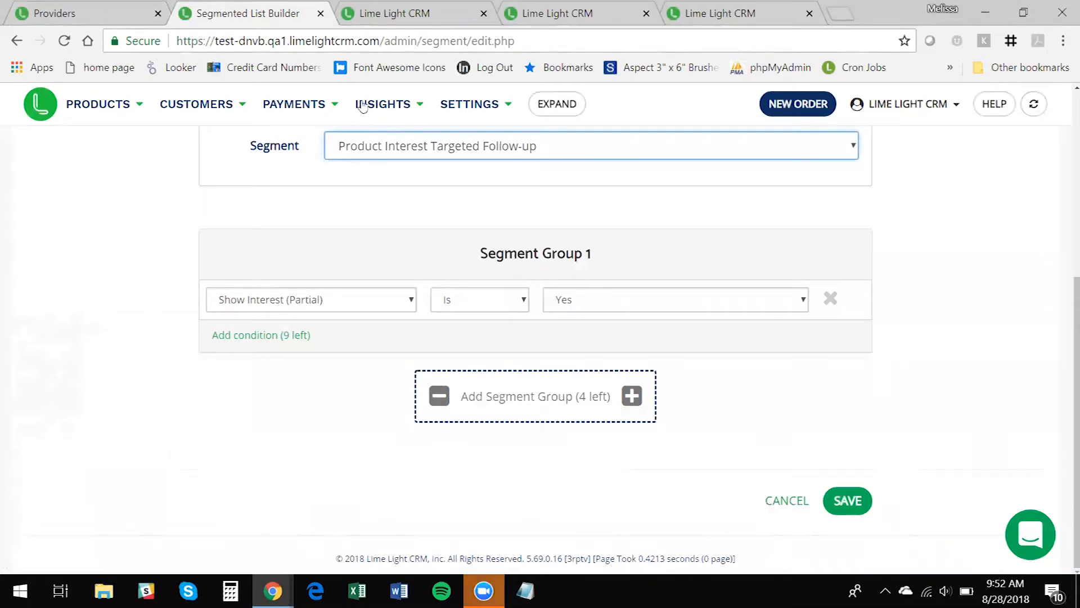
- On the Create Payment Routing Profile form, highlight the Allow $0 Initial/Subscr limit count option and set it to Yes
{"action": "left_click", "coordinate": [396, 17]}
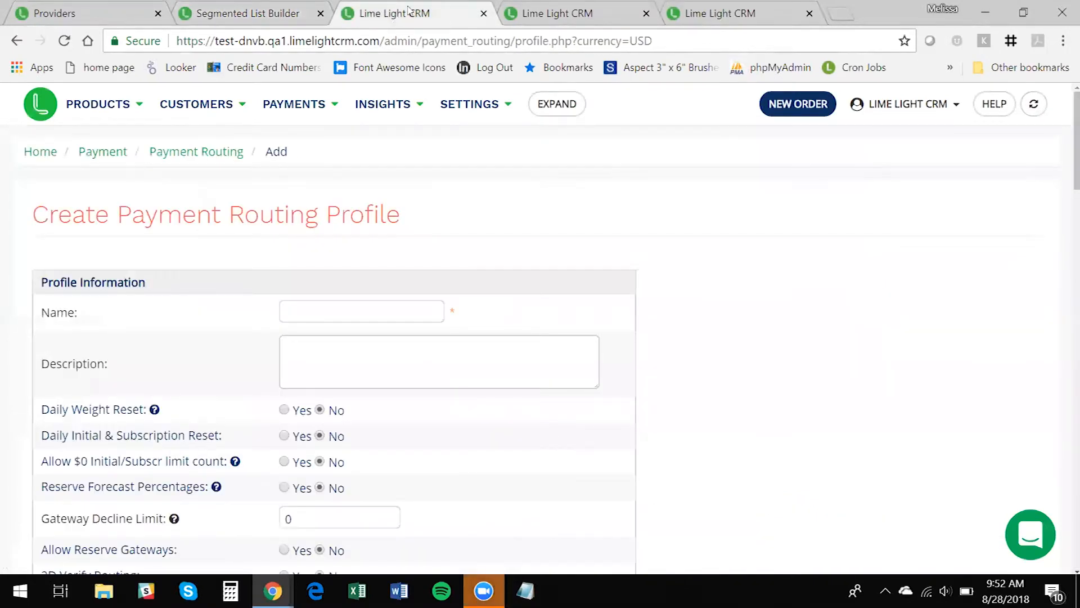
{"action": "scroll", "coordinate": [664, 472], "scroll_direction": "down", "scroll_amount": 1}
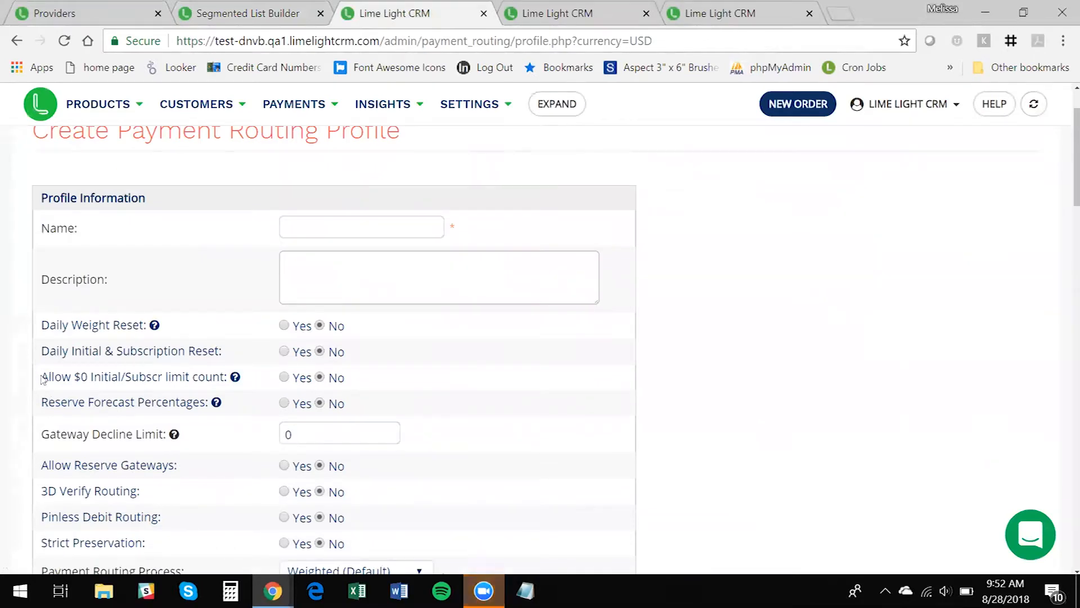
{"action": "left_click_drag", "start_coordinate": [41, 376], "coordinate": [229, 376]}
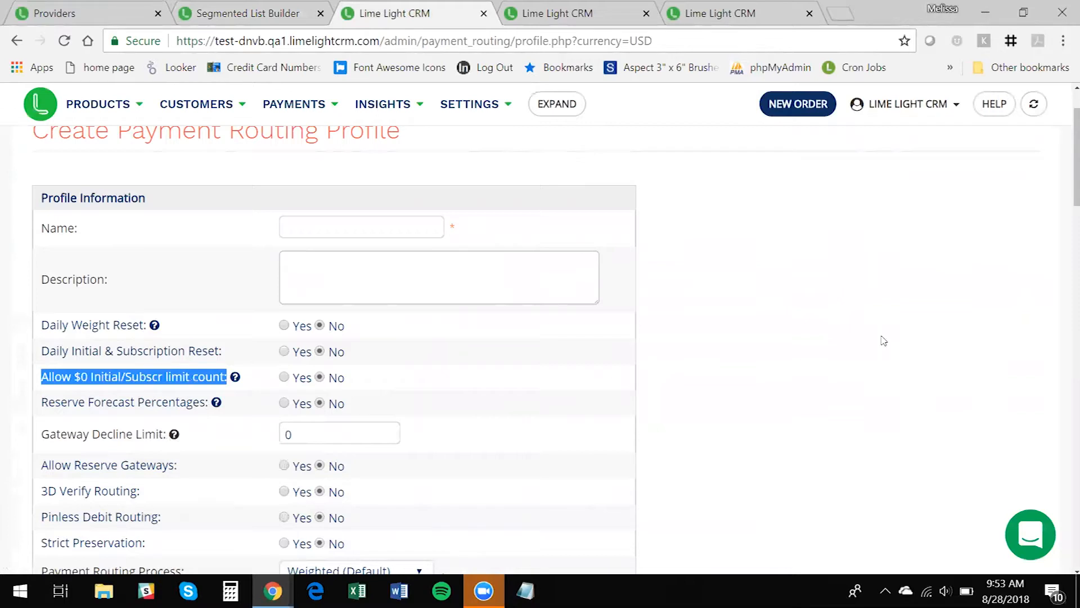
{"action": "left_click", "coordinate": [803, 278]}
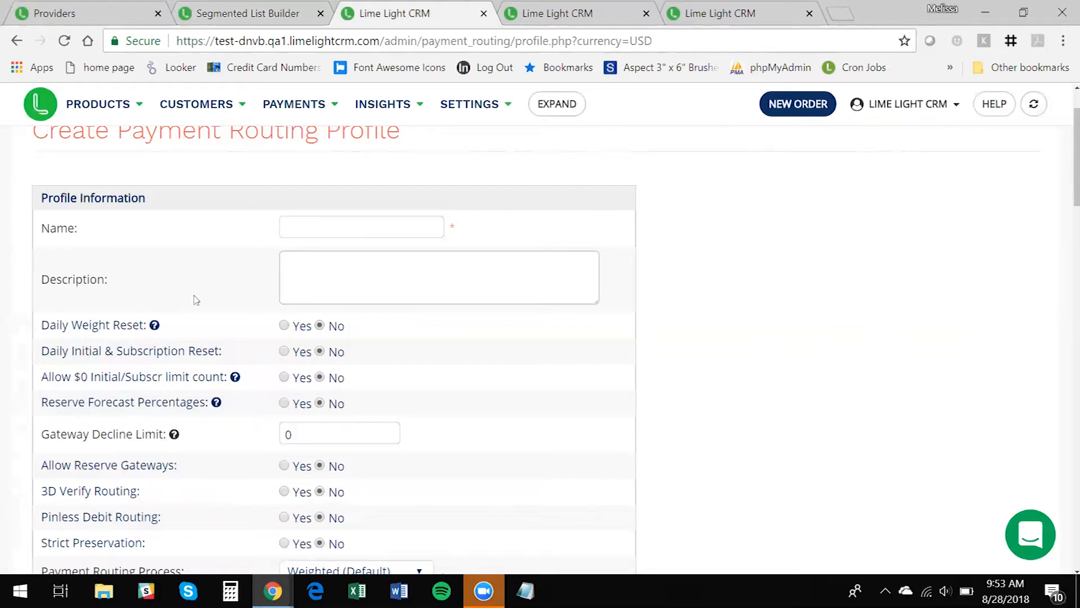
{"action": "left_click", "coordinate": [285, 377]}
- Return one Pink Tank Top from the order with reason Customer Returned, processing it with the LimeBeans returns profile
{"action": "left_click", "coordinate": [535, 12]}
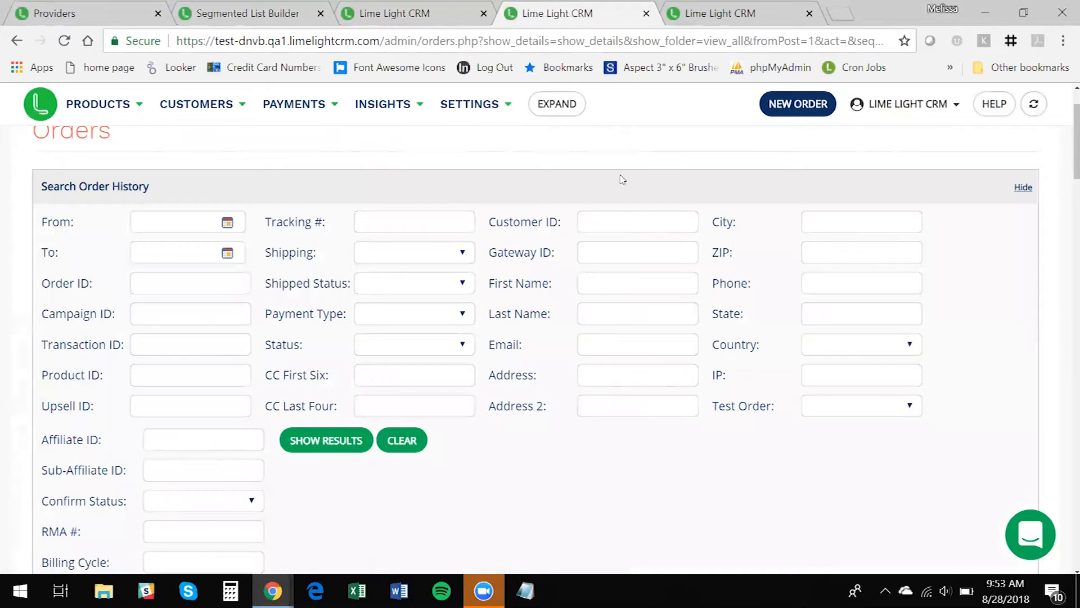
{"action": "scroll", "coordinate": [615, 191], "scroll_direction": "up", "scroll_amount": 1}
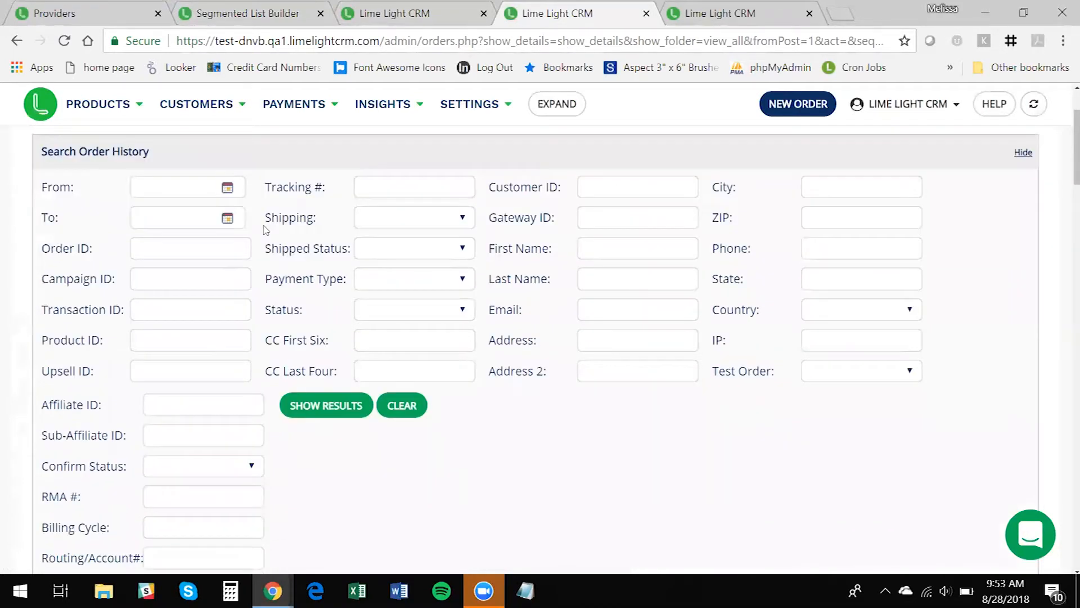
{"action": "scroll", "coordinate": [262, 230], "scroll_direction": "down", "scroll_amount": 12}
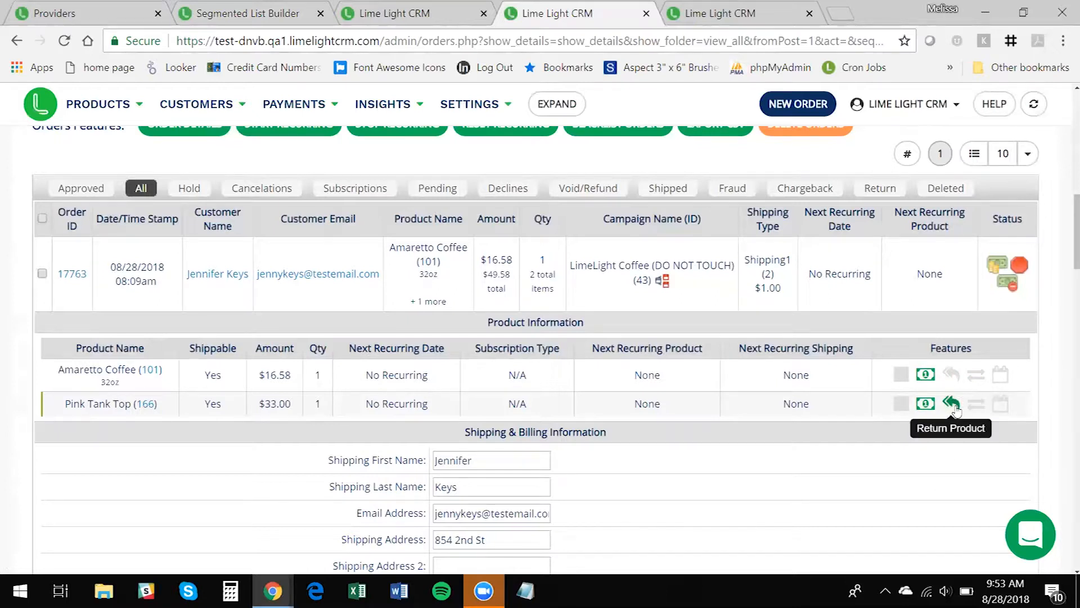
{"action": "left_click", "coordinate": [954, 405]}
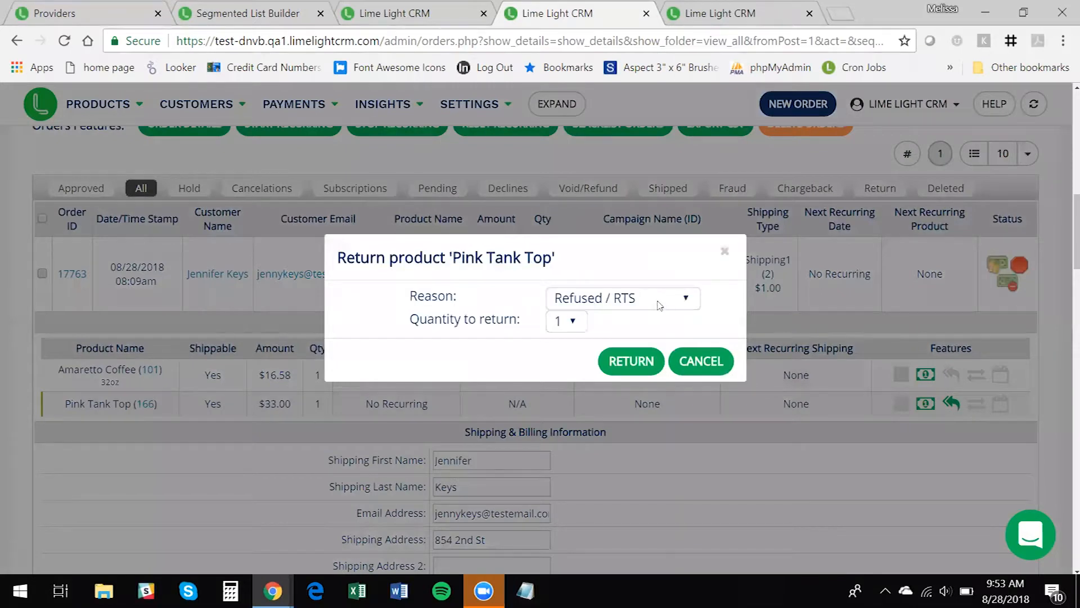
{"action": "left_click", "coordinate": [663, 303]}
{"action": "left_click", "coordinate": [610, 377]}
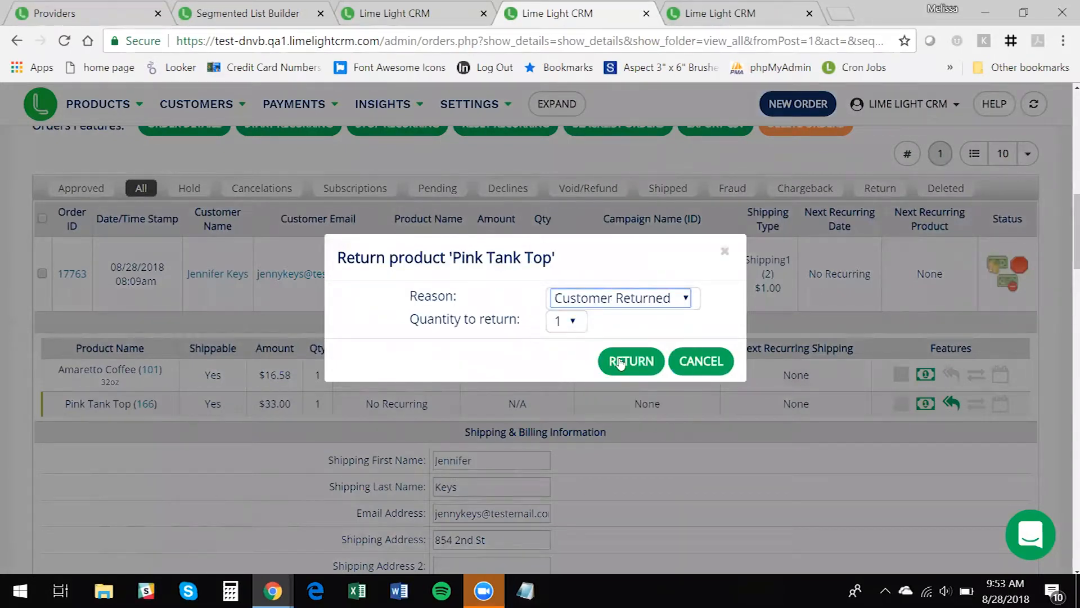
{"action": "left_click", "coordinate": [620, 363]}
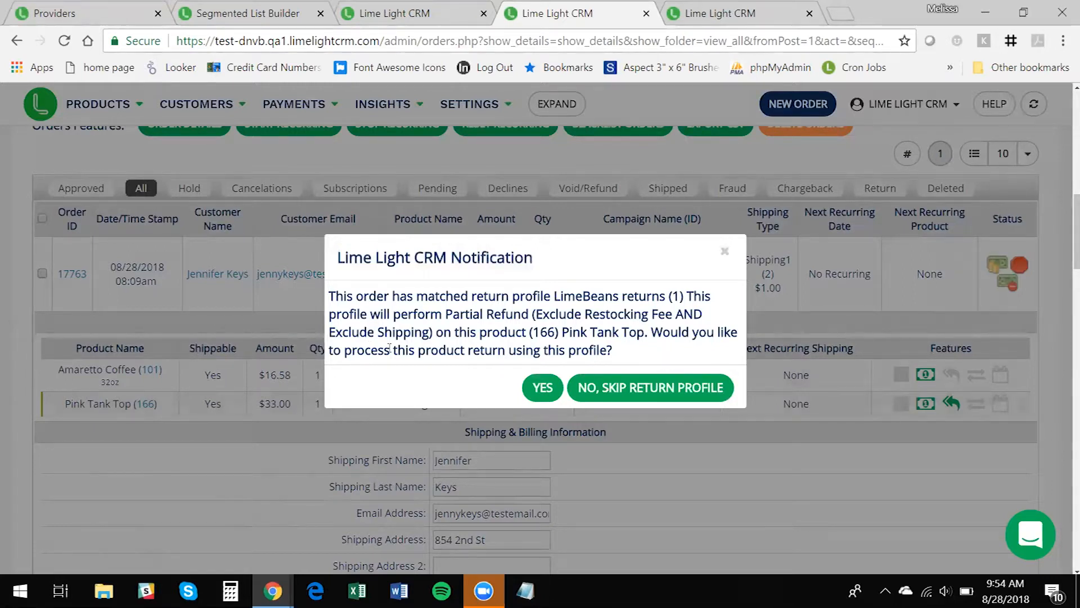
{"action": "left_click", "coordinate": [543, 388]}
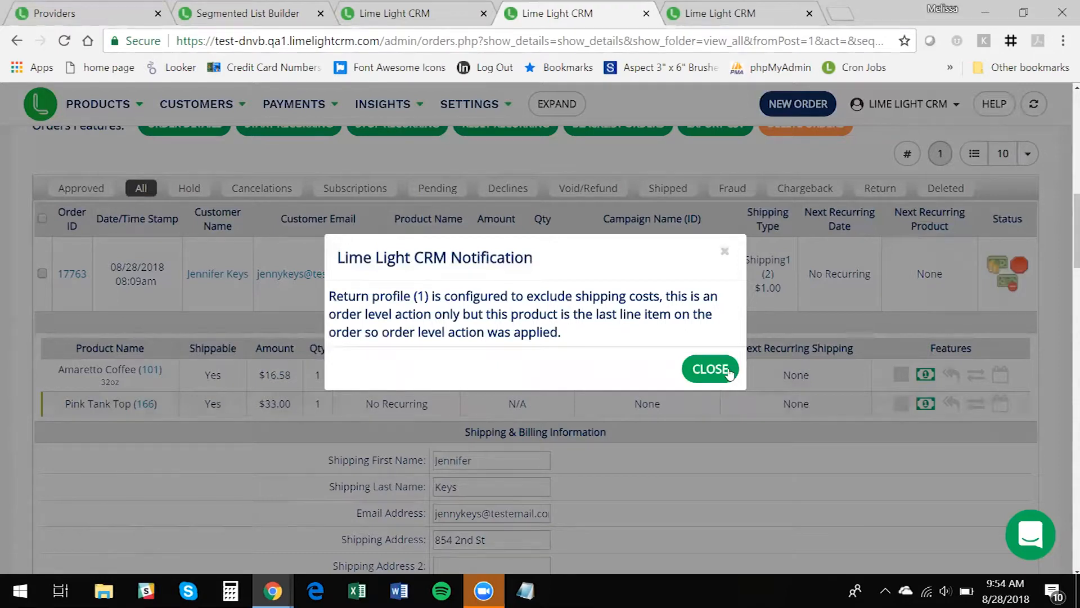
{"action": "left_click", "coordinate": [710, 369]}
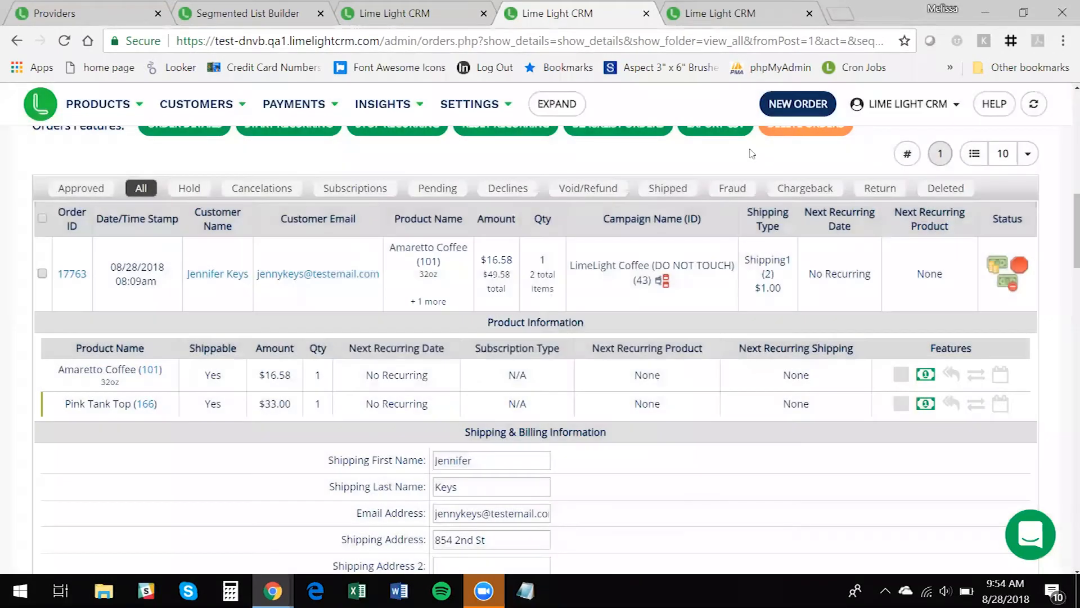
- Review the LimeBeans returns profile's subscription levels, campaigns, expiry days and reason actions, and close it without saving
{"action": "left_click", "coordinate": [713, 13]}
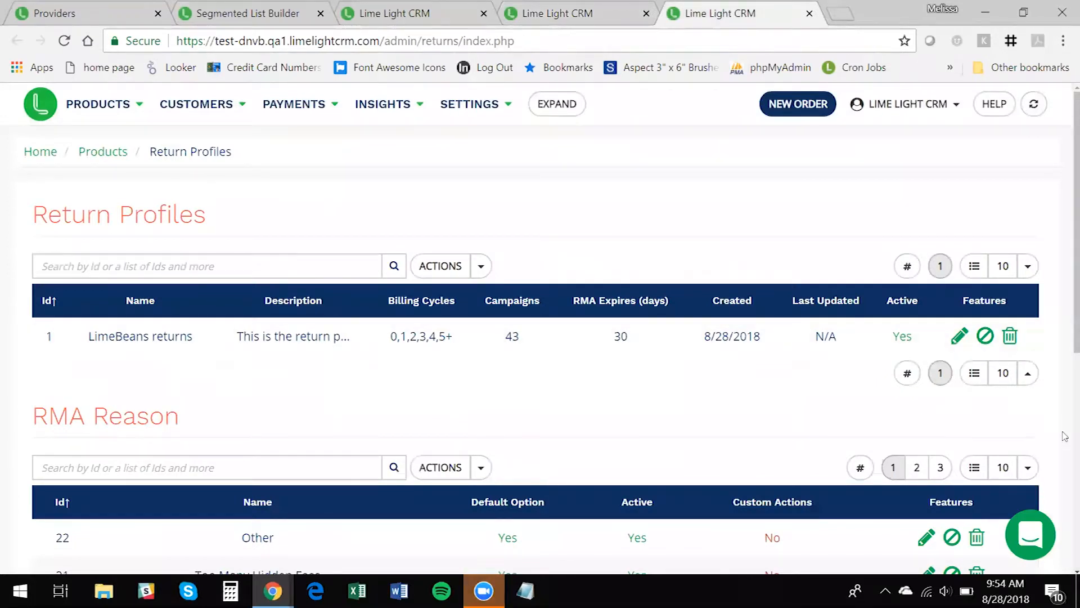
{"action": "left_click", "coordinate": [959, 336]}
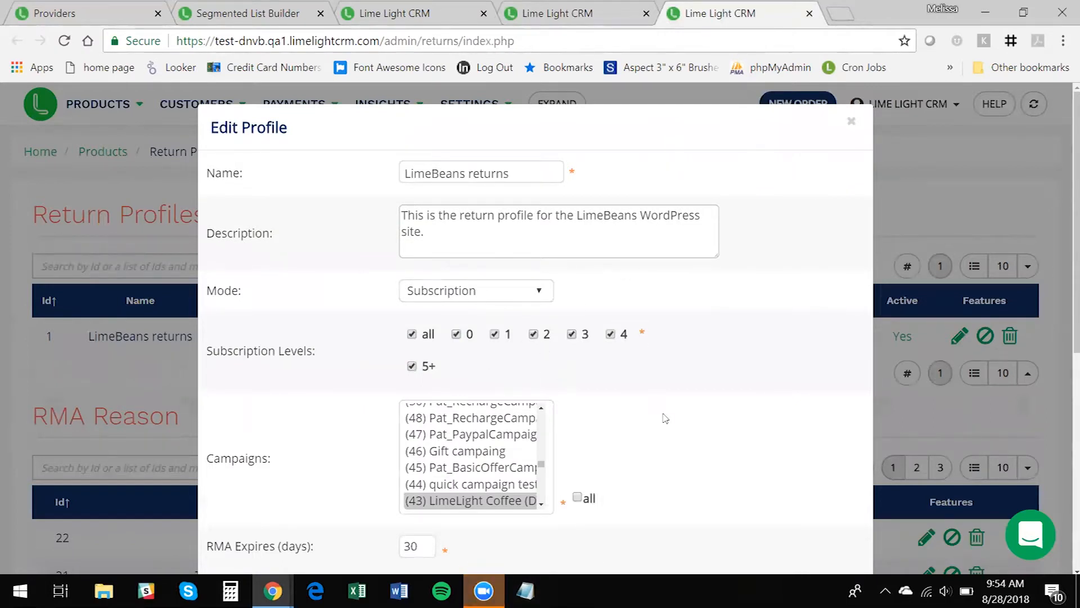
{"action": "scroll", "coordinate": [678, 414], "scroll_direction": "down", "scroll_amount": 3}
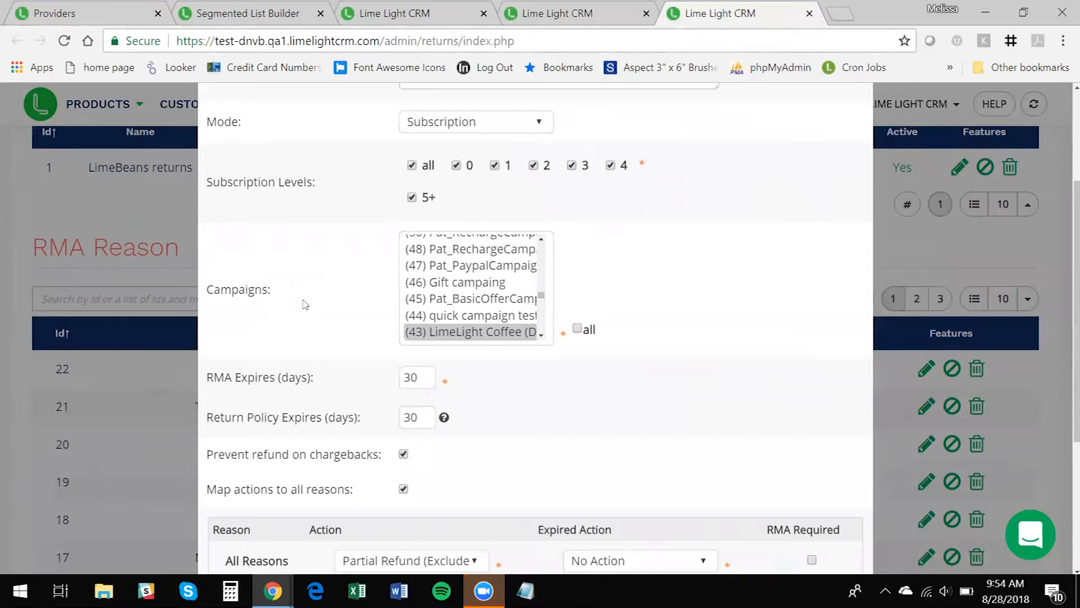
{"action": "scroll", "coordinate": [678, 451], "scroll_direction": "down", "scroll_amount": 3}
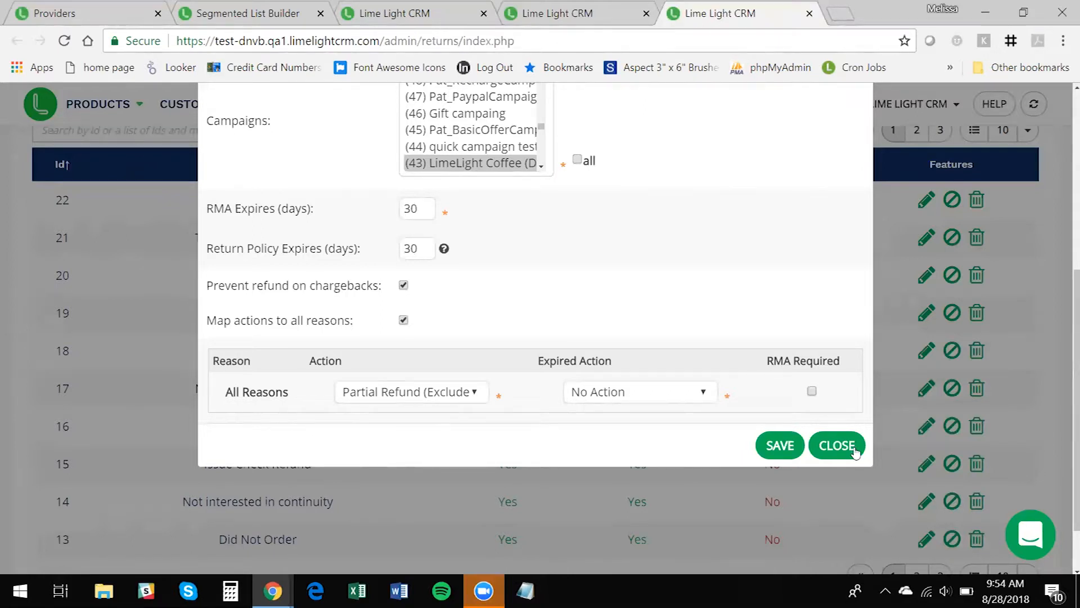
{"action": "left_click", "coordinate": [837, 445]}
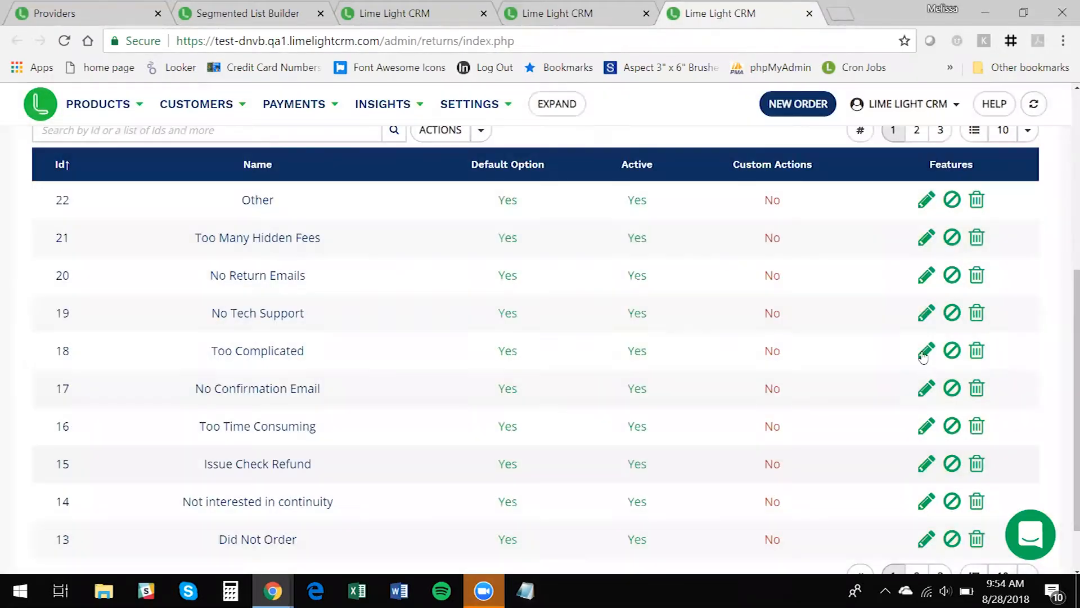
- Switch to the CRM window with the Dollar Coffee order and highlight its tracking number beside the Great Lakes Fulfillment reshipment link
{"action": "left_click", "coordinate": [976, 17]}
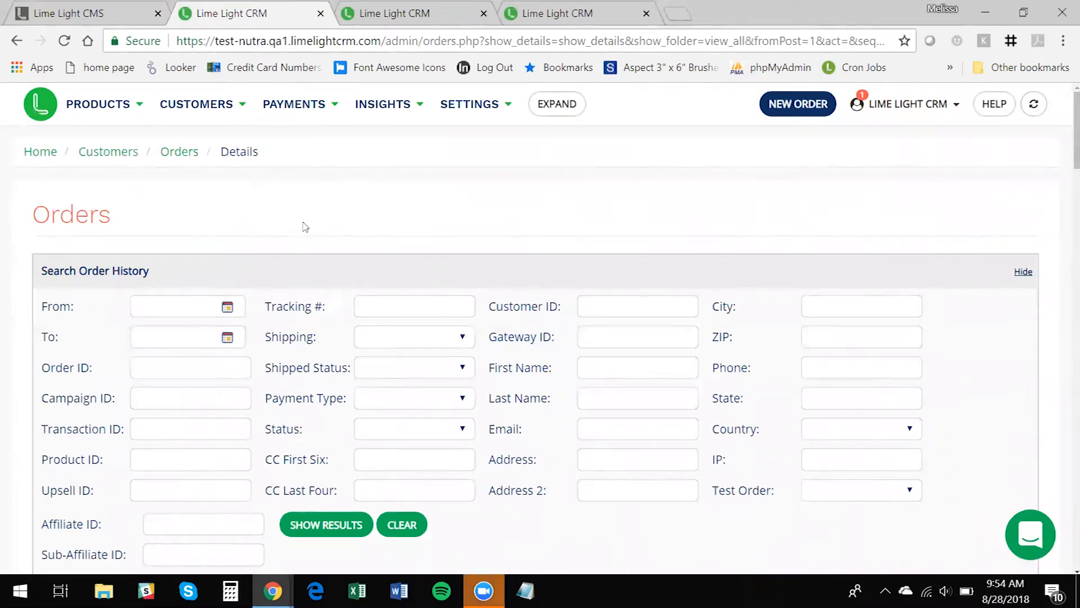
{"action": "scroll", "coordinate": [450, 274], "scroll_direction": "down", "scroll_amount": 9}
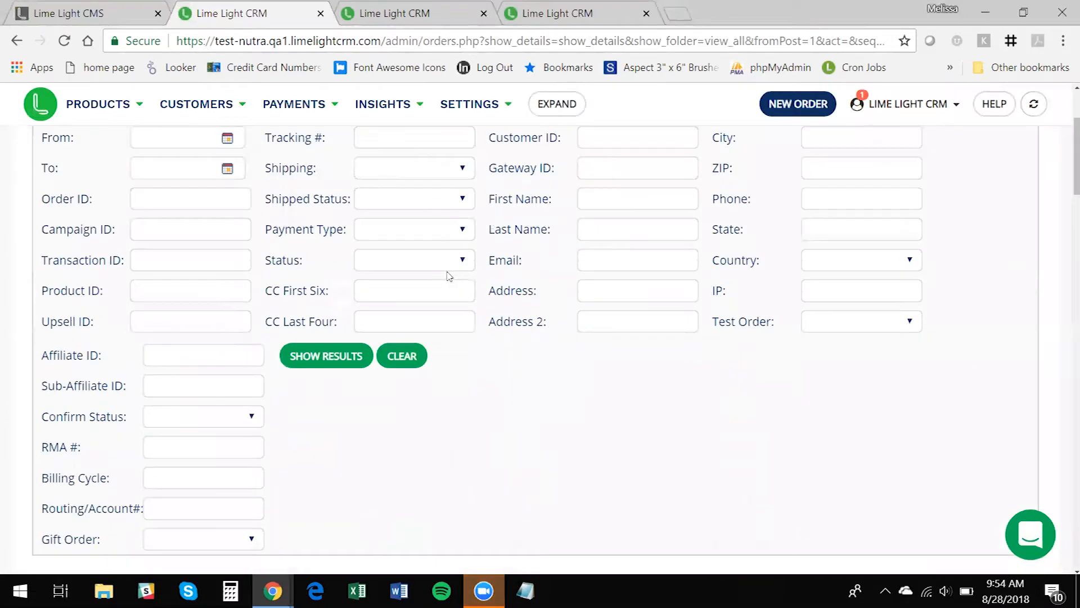
{"action": "scroll", "coordinate": [446, 279], "scroll_direction": "down", "scroll_amount": 6}
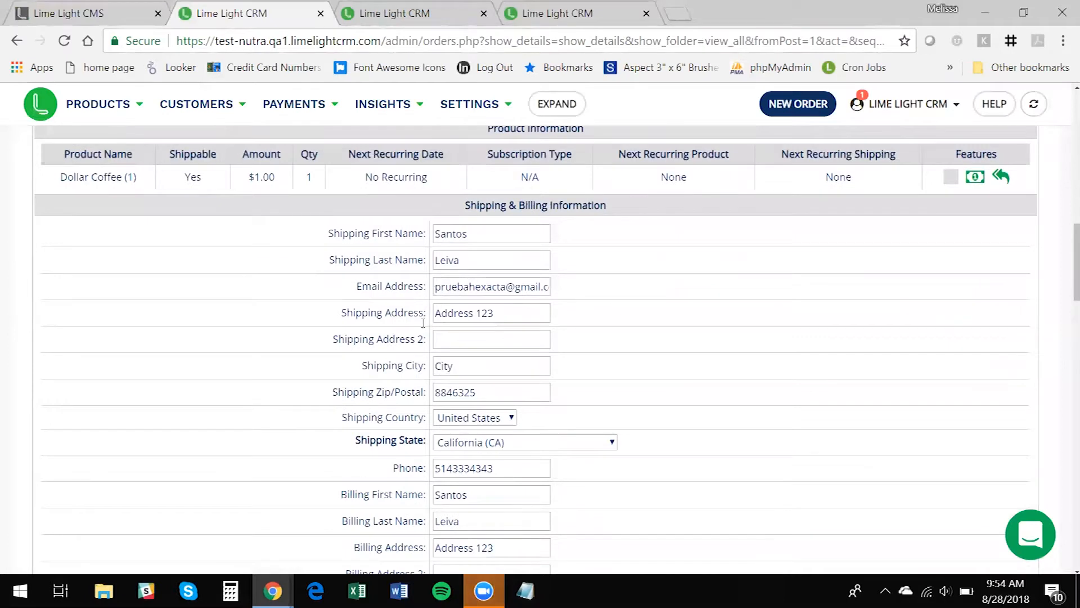
{"action": "scroll", "coordinate": [777, 480], "scroll_direction": "down", "scroll_amount": 6}
{"action": "scroll", "coordinate": [777, 481], "scroll_direction": "down", "scroll_amount": 2}
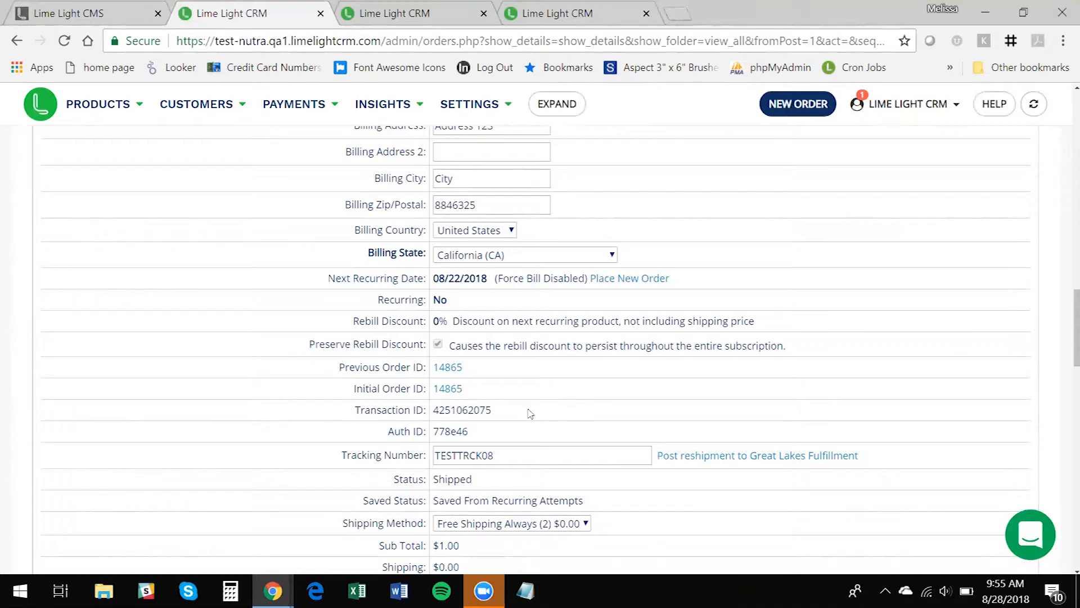
{"action": "left_click_drag", "start_coordinate": [510, 454], "coordinate": [429, 459]}
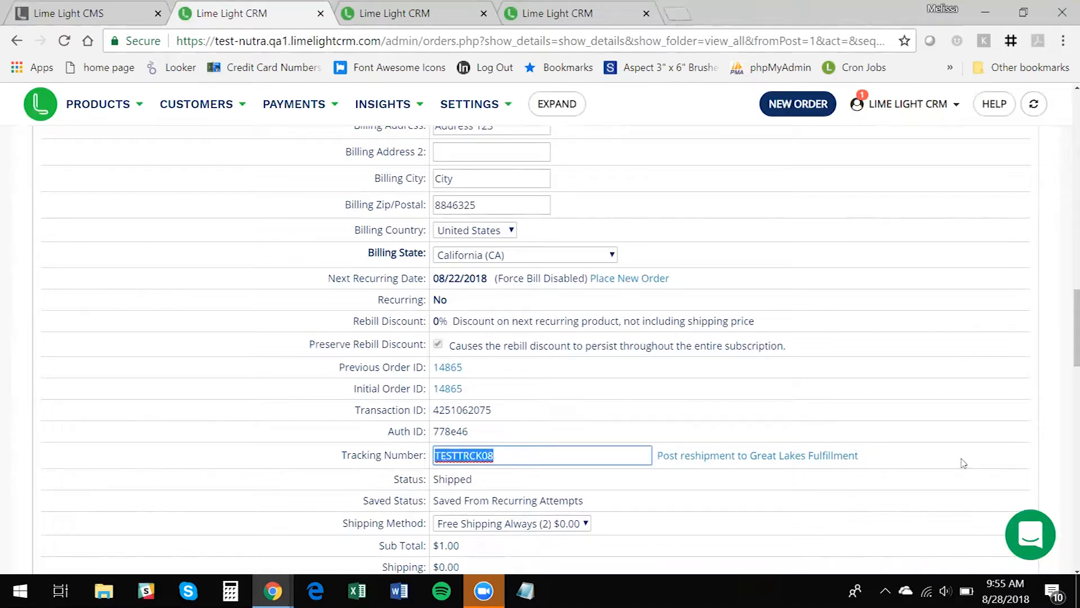
- Post a reshipment of the order to Great Lakes Fulfillment, accepting the removal of its tracking number, and dismiss the notification
{"action": "left_click", "coordinate": [958, 431]}
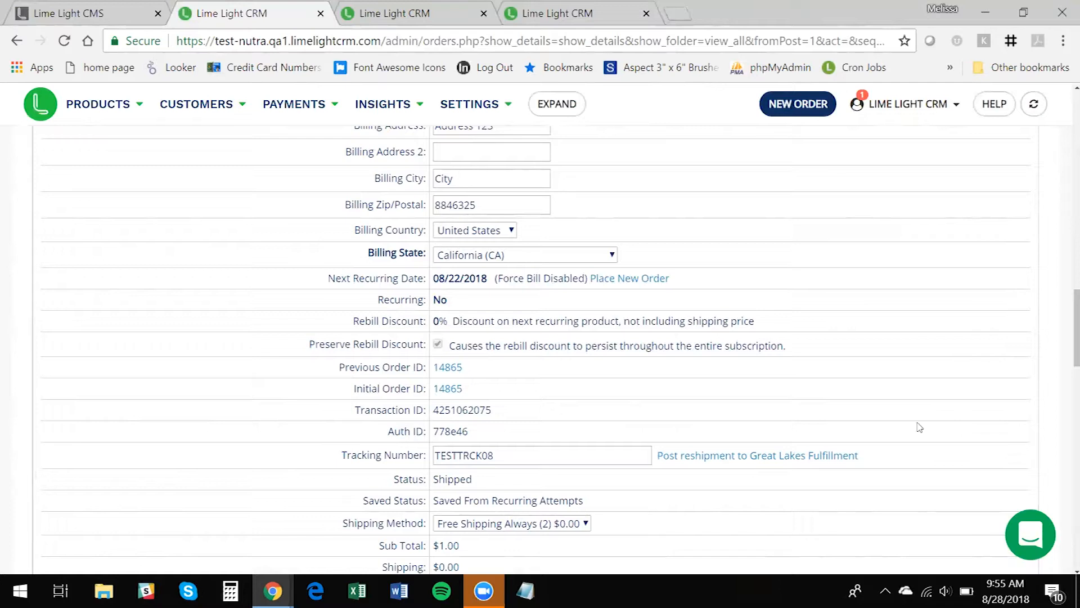
{"action": "left_click", "coordinate": [758, 455]}
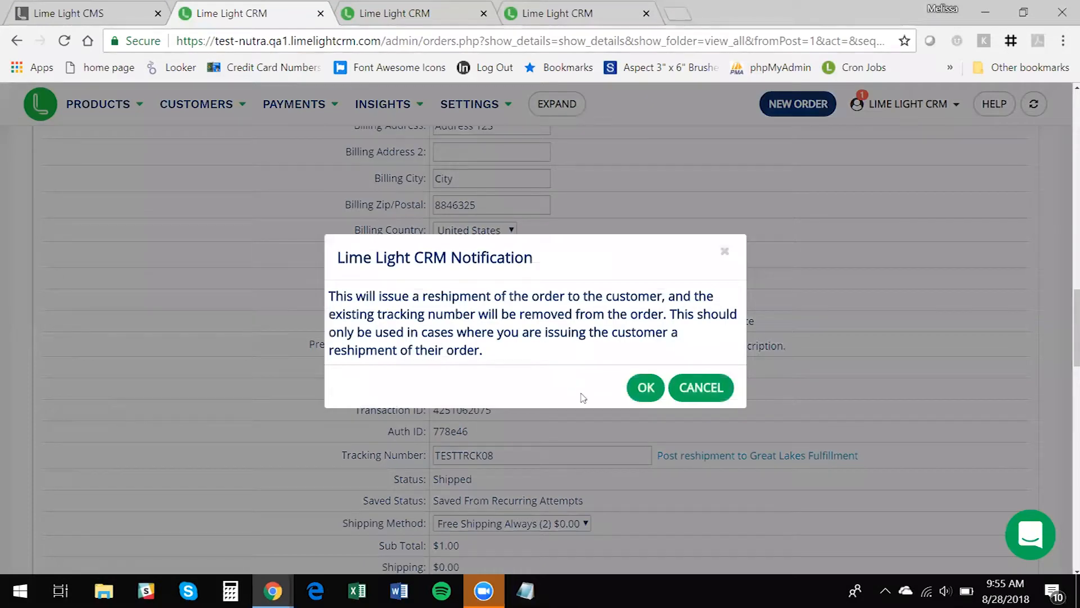
{"action": "left_click", "coordinate": [645, 390]}
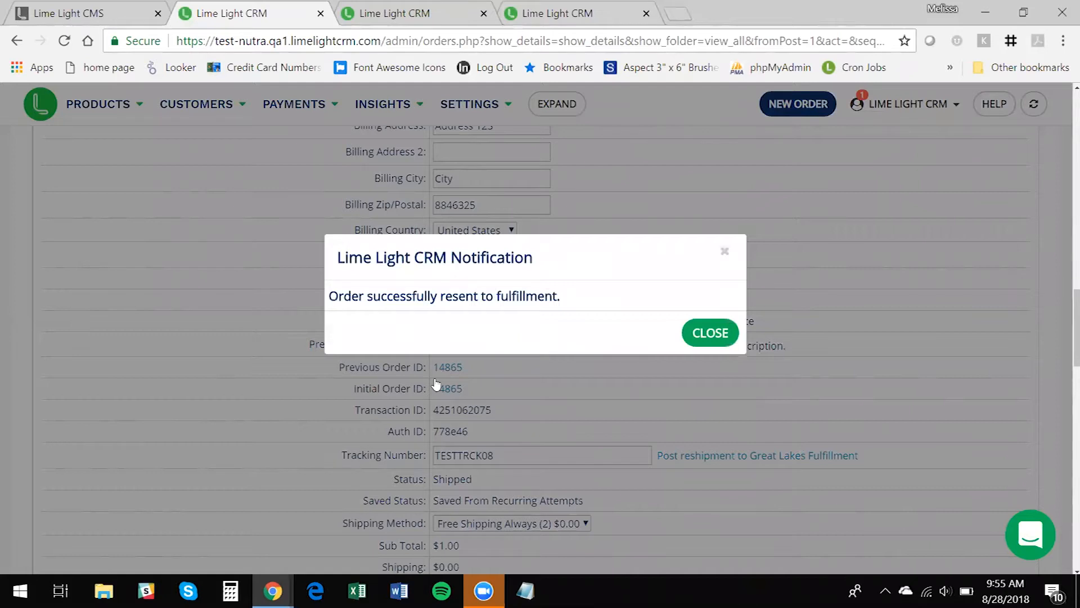
{"action": "left_click", "coordinate": [712, 334]}
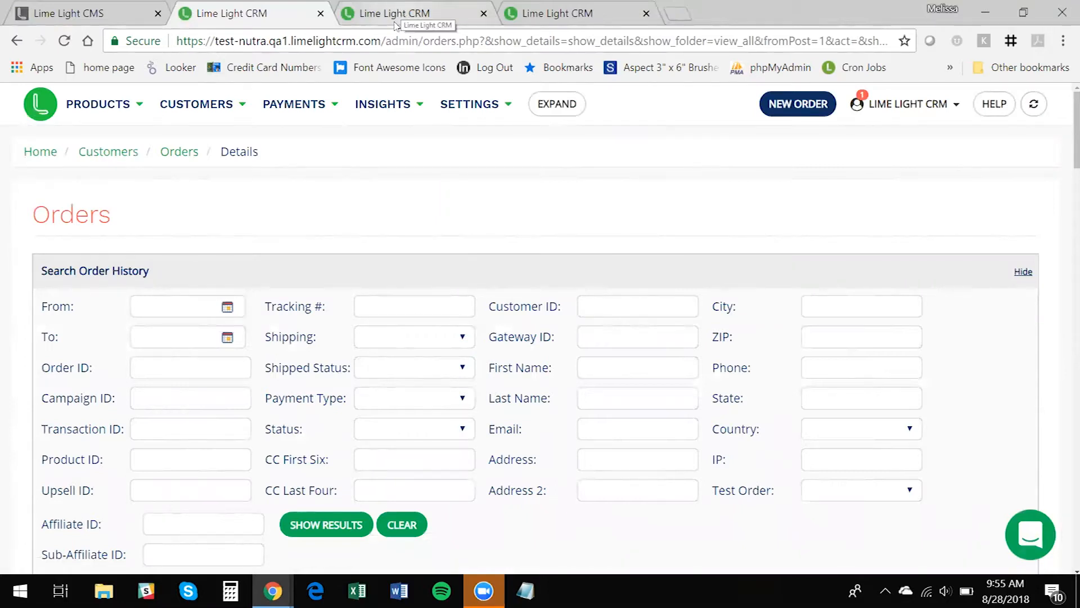
- In the Alternative payments campaign, review the gateway configuration and select only BrazilPay Charge Card as the payment type
{"action": "left_click", "coordinate": [397, 23]}
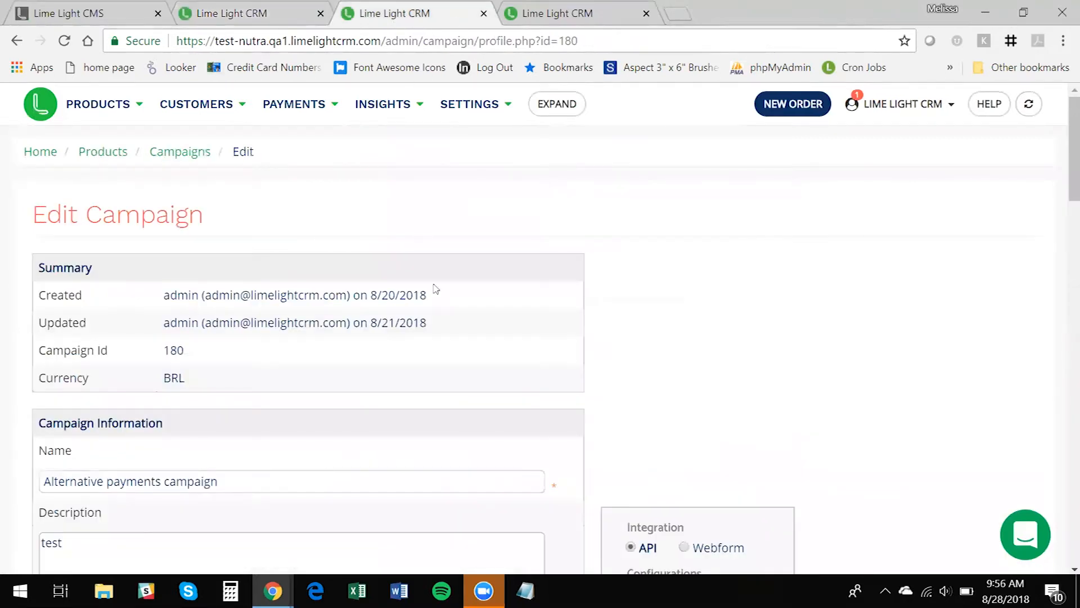
{"action": "scroll", "coordinate": [628, 419], "scroll_direction": "down", "scroll_amount": 9}
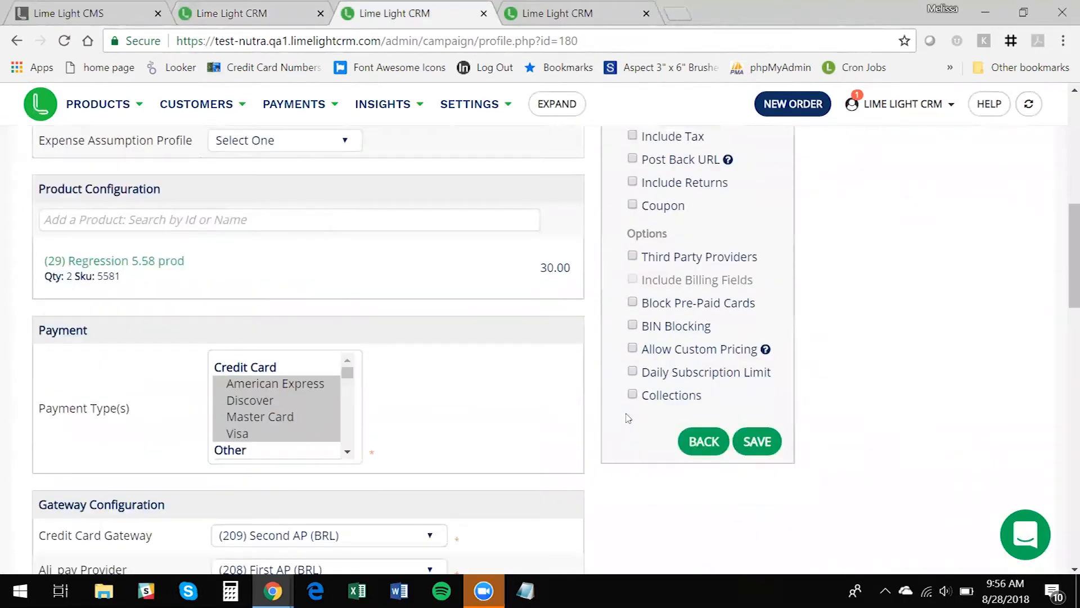
{"action": "scroll", "coordinate": [629, 418], "scroll_direction": "down", "scroll_amount": 5}
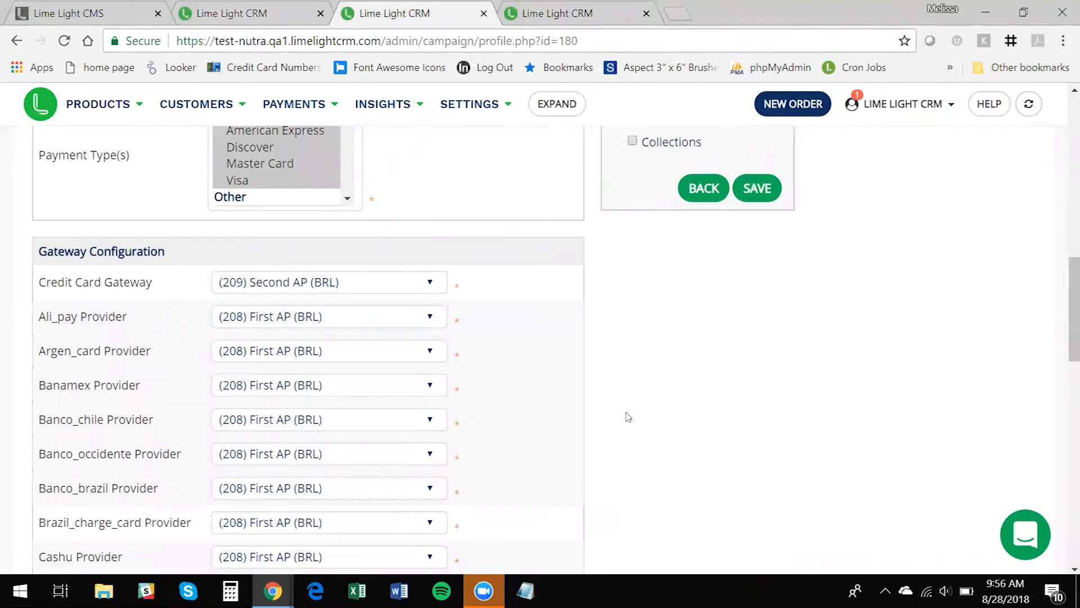
{"action": "scroll", "coordinate": [628, 418], "scroll_direction": "down", "scroll_amount": 2}
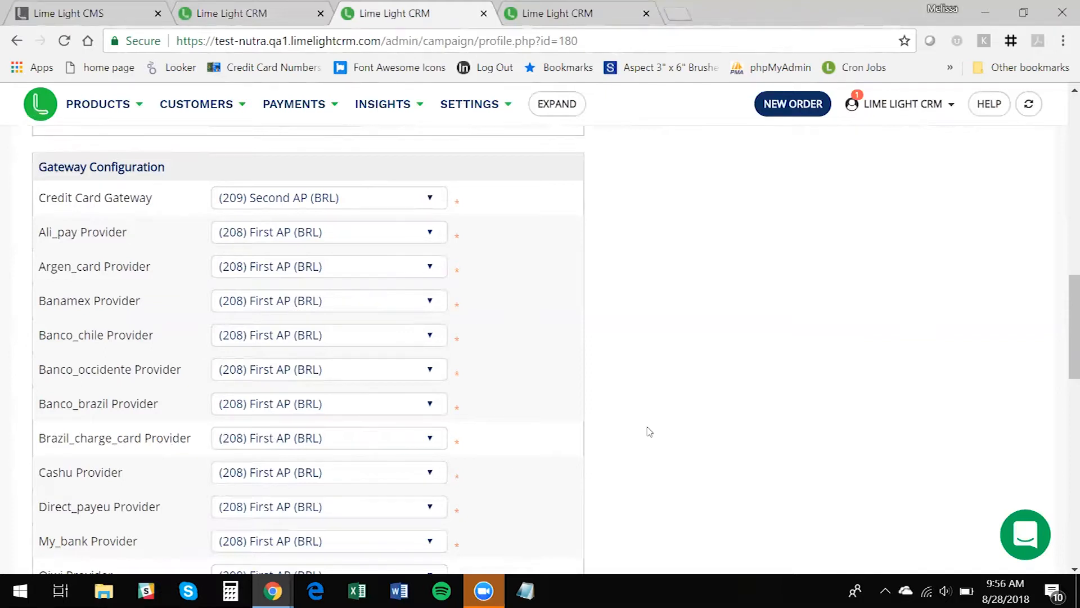
{"action": "scroll", "coordinate": [644, 430], "scroll_direction": "up", "scroll_amount": 4}
{"action": "left_click_drag", "start_coordinate": [295, 348], "coordinate": [297, 288]}
{"action": "scroll", "coordinate": [287, 306], "scroll_direction": "up", "scroll_amount": 1}
{"action": "scroll", "coordinate": [286, 313], "scroll_direction": "down", "scroll_amount": 2}
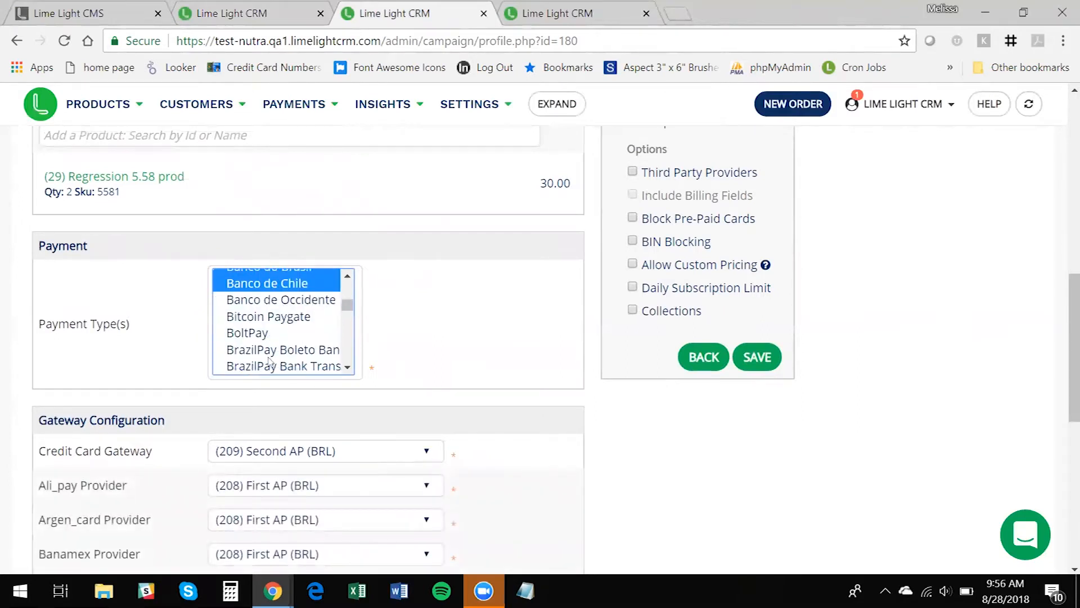
{"action": "scroll", "coordinate": [273, 360], "scroll_direction": "down", "scroll_amount": 3}
{"action": "scroll", "coordinate": [272, 360], "scroll_direction": "up", "scroll_amount": 3}
{"action": "scroll", "coordinate": [287, 343], "scroll_direction": "down", "scroll_amount": 2}
{"action": "left_click", "coordinate": [301, 304]}
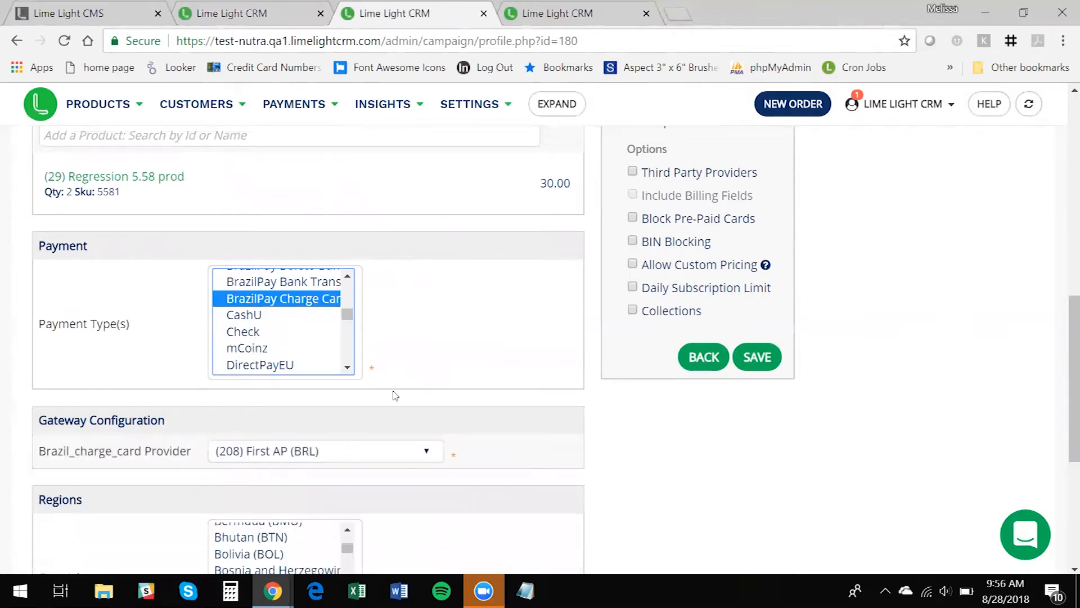
- Choose (208) First AP (BRL) as the campaign's Brazil_charge_card Provider
{"action": "left_click", "coordinate": [423, 451]}
{"action": "left_click", "coordinate": [318, 499]}
{"action": "left_click", "coordinate": [788, 457]}
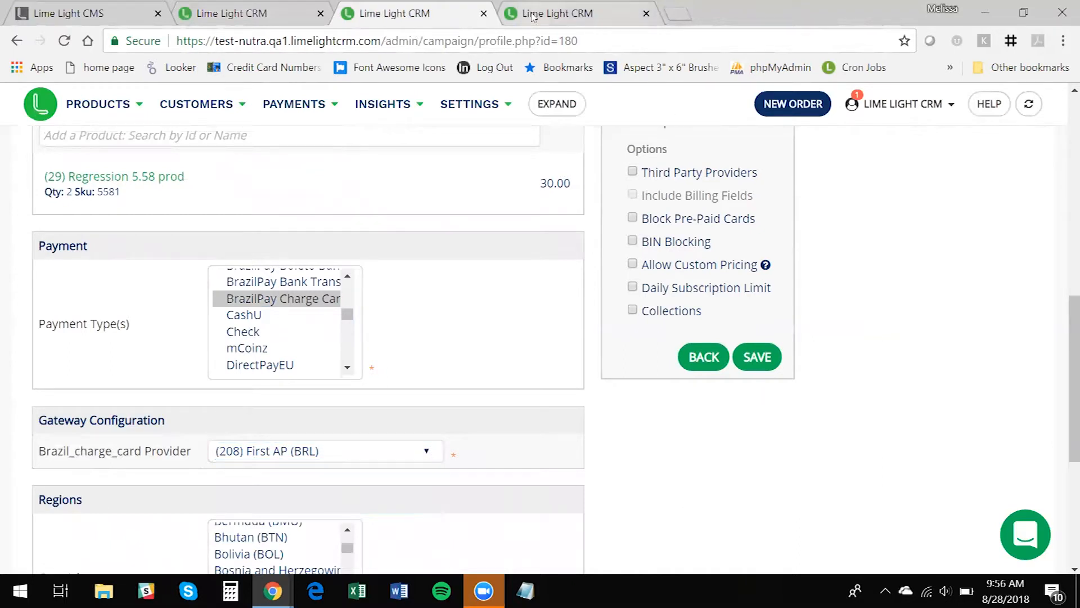
- On the order for Regression 5.58 prod, set the payment type to BrazilPay Charge Card
{"action": "left_click", "coordinate": [574, 10]}
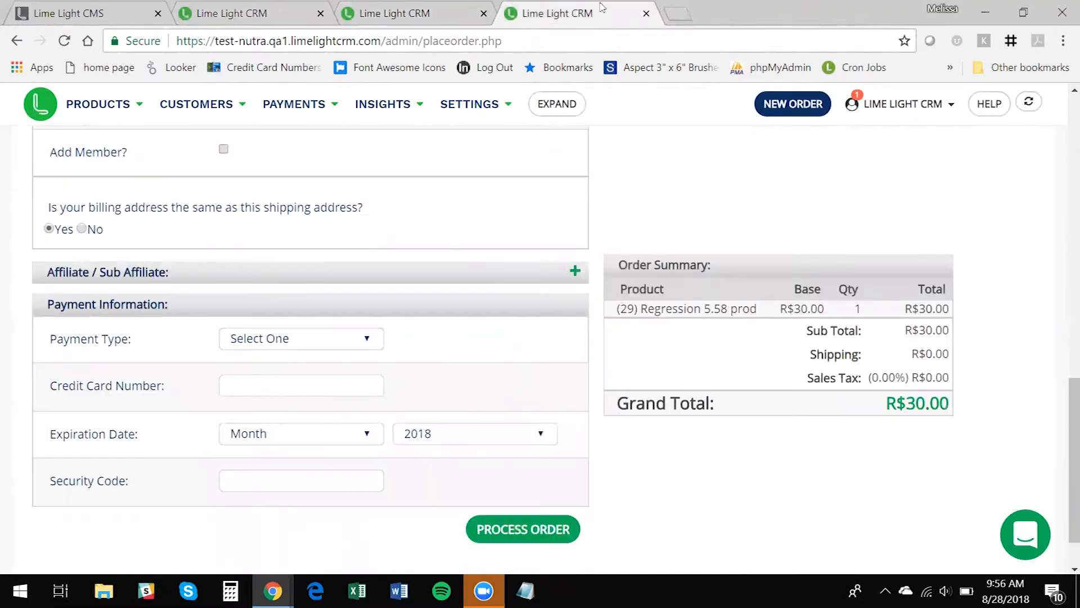
{"action": "left_click", "coordinate": [331, 337]}
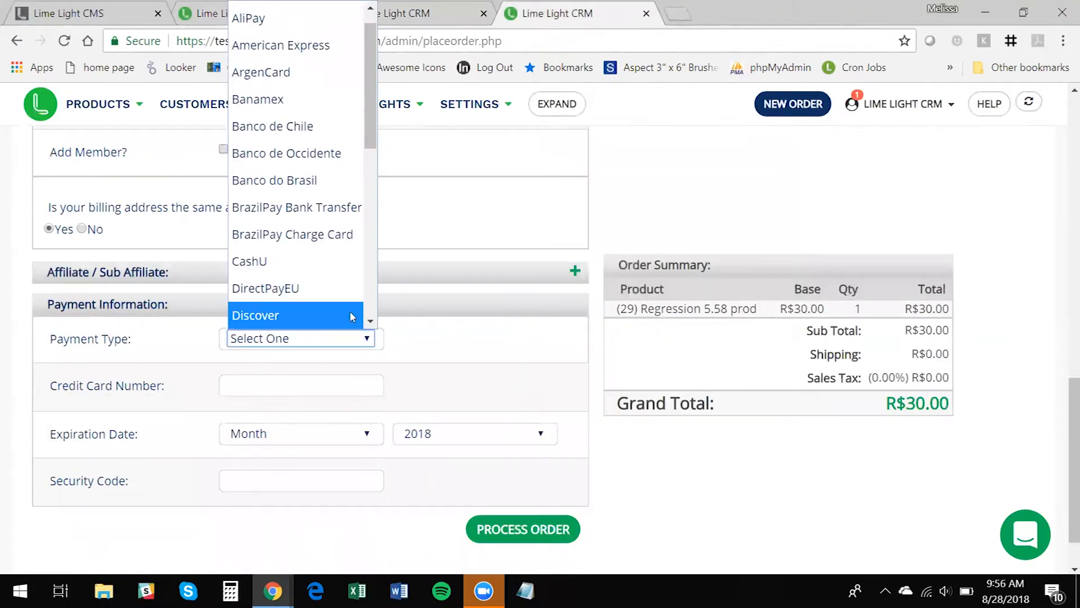
{"action": "left_click", "coordinate": [283, 246]}
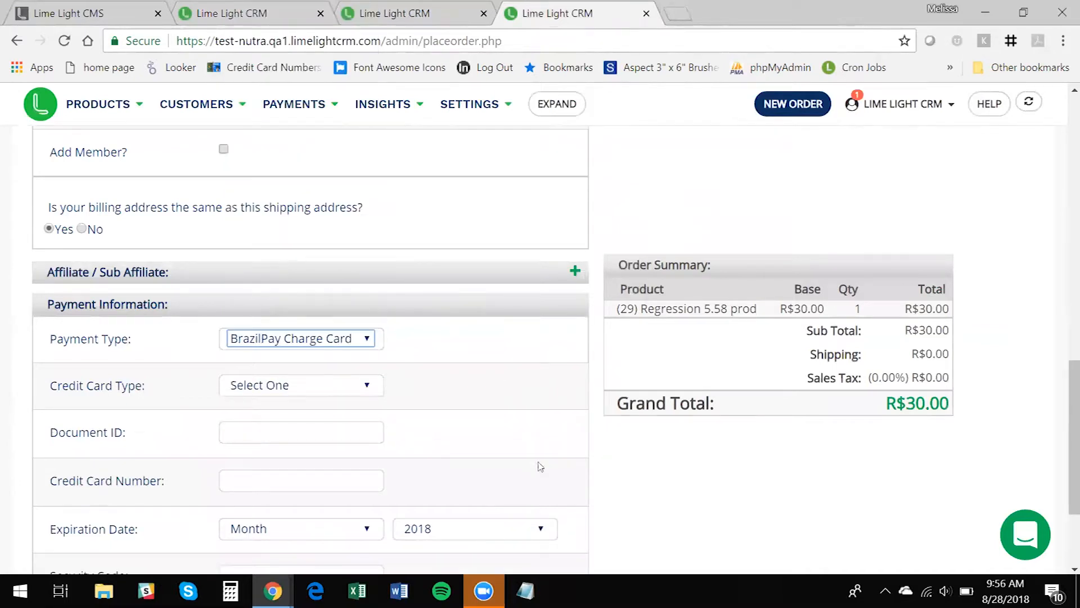
{"action": "left_click", "coordinate": [741, 509]}
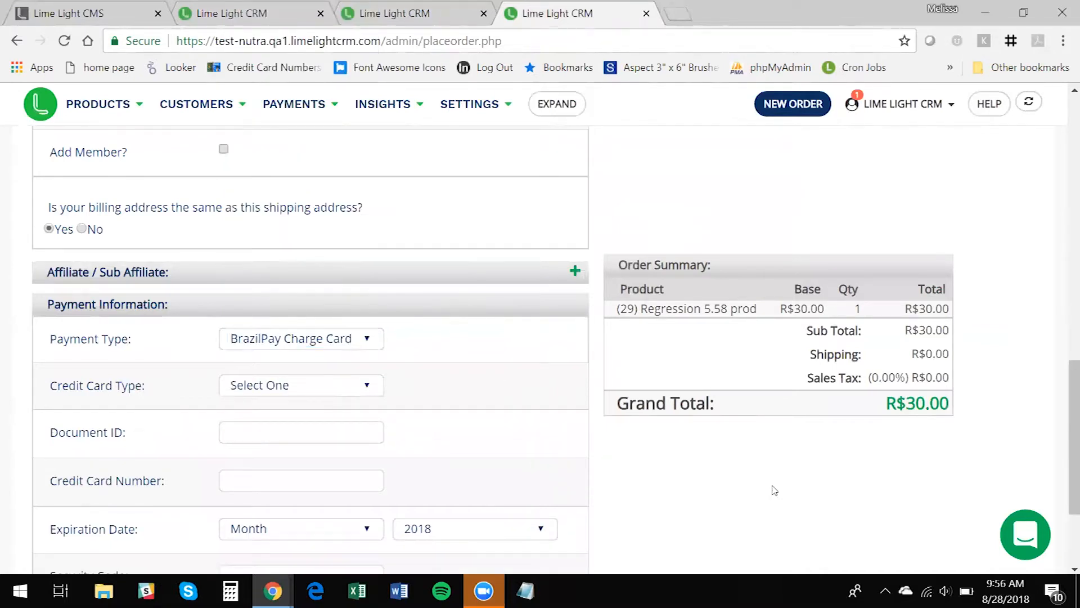
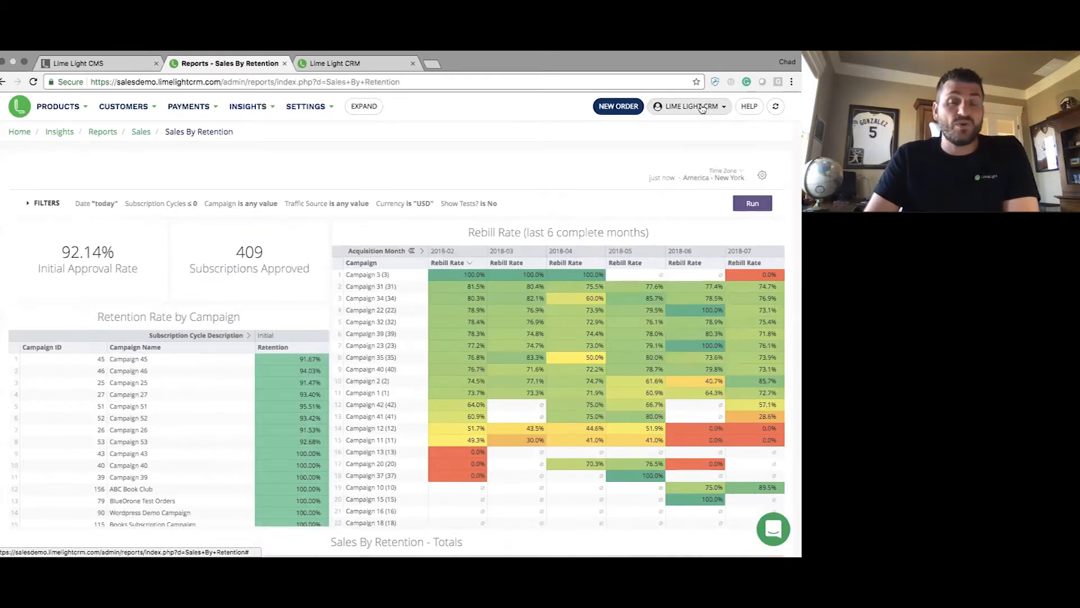
- Review the existing schedules of the Sales By Retention report and close the scheduling dialog
{"action": "scroll", "coordinate": [703, 109], "scroll_direction": "down", "scroll_amount": 1}
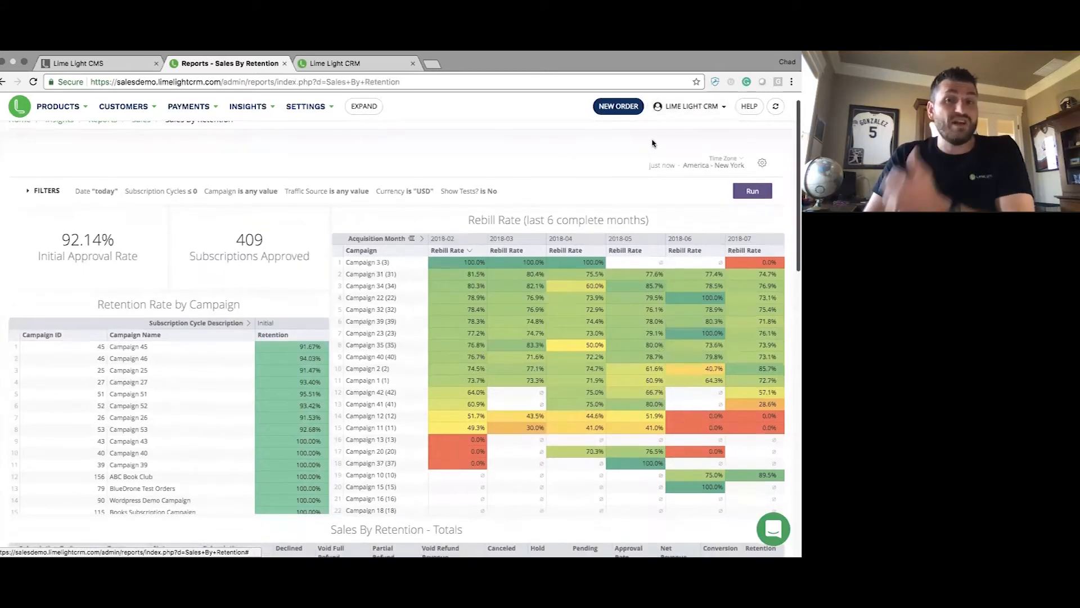
{"action": "scroll", "coordinate": [644, 136], "scroll_direction": "up", "scroll_amount": 1}
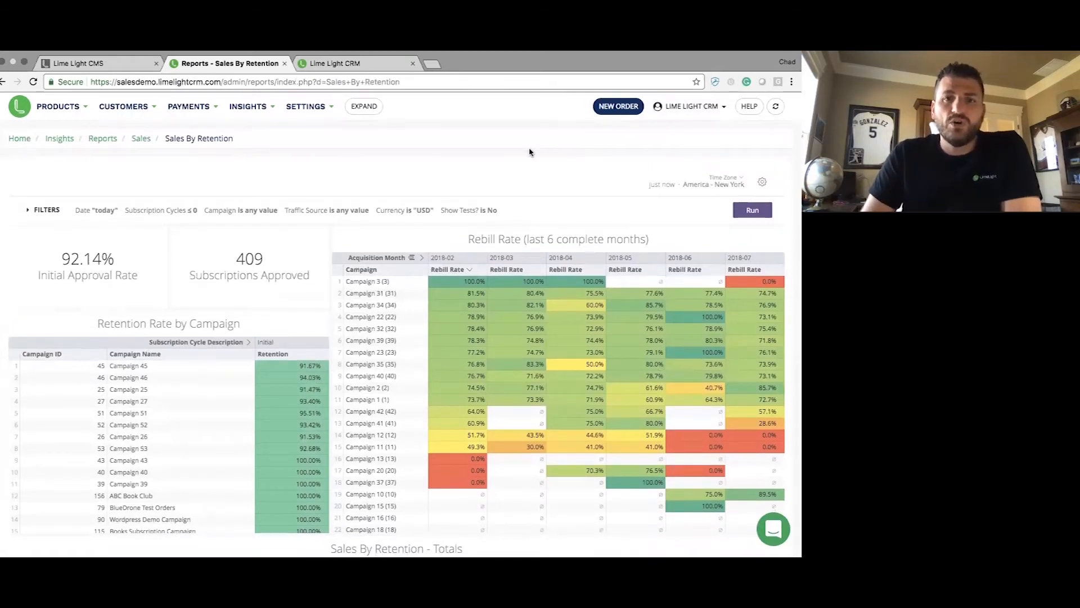
{"action": "left_click", "coordinate": [762, 182]}
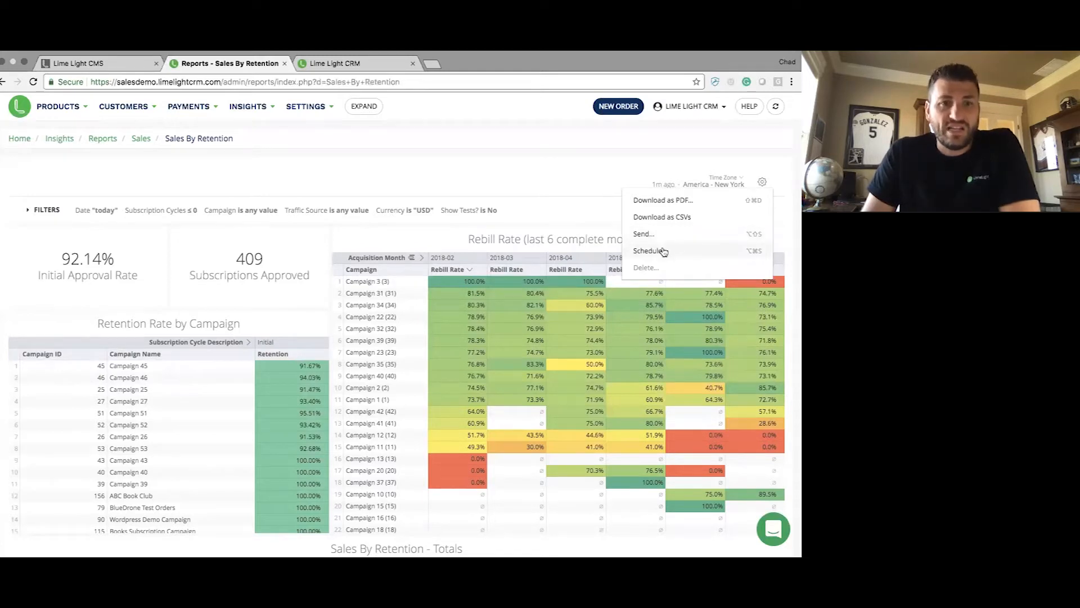
{"action": "scroll", "coordinate": [666, 242], "scroll_direction": "down", "scroll_amount": 1}
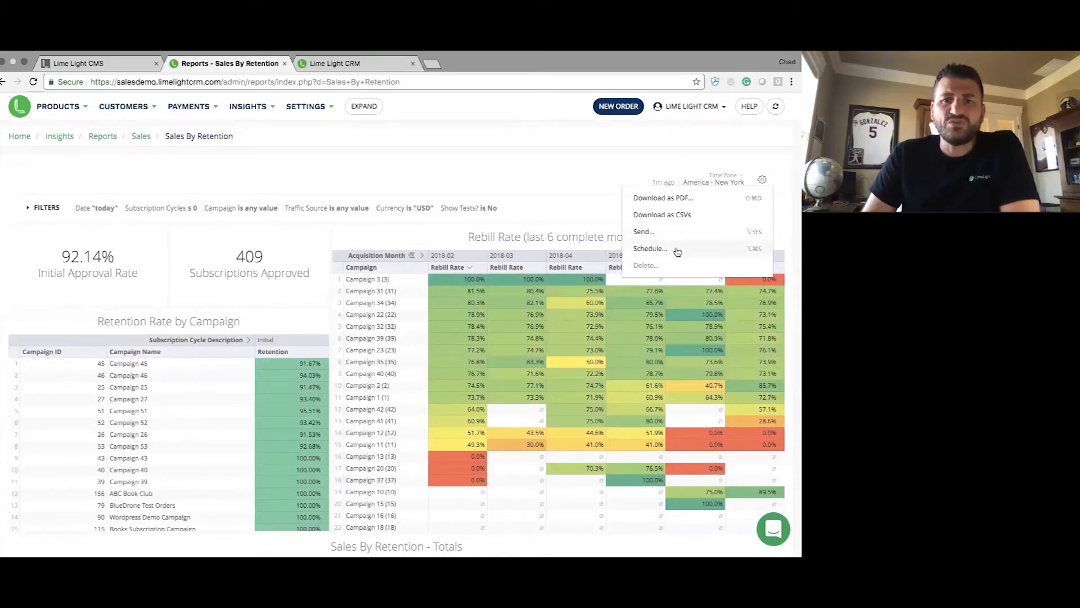
{"action": "left_click", "coordinate": [649, 249]}
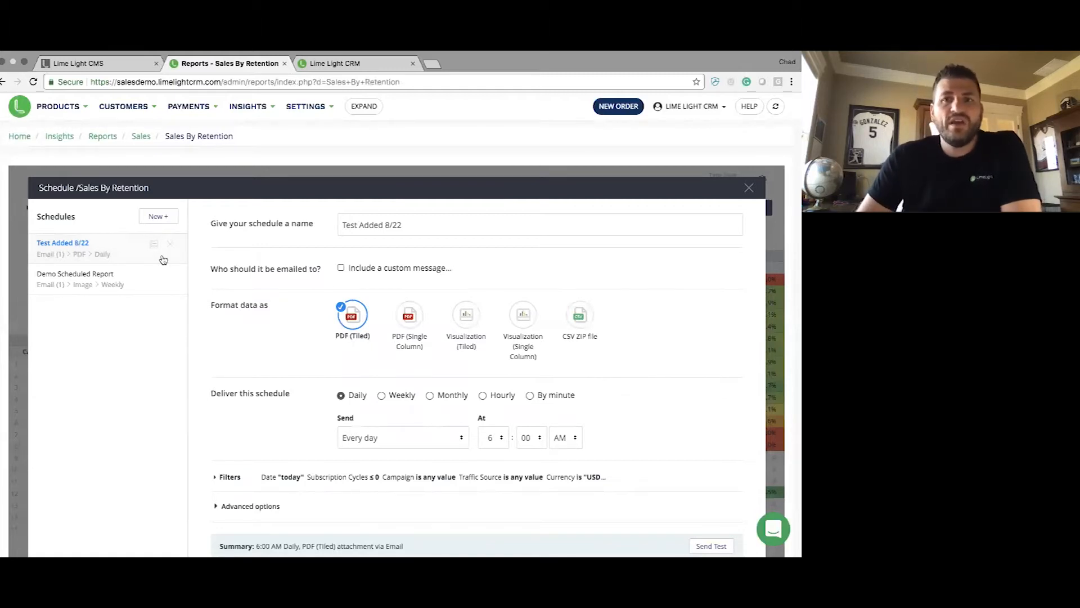
{"action": "scroll", "coordinate": [219, 243], "scroll_direction": "up", "scroll_amount": 1}
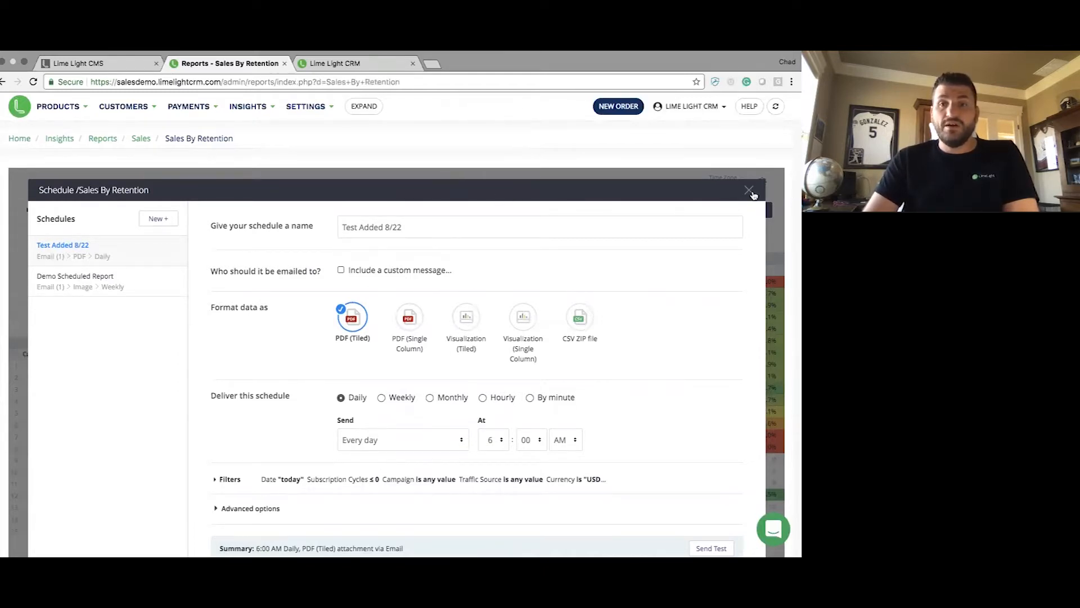
{"action": "left_click", "coordinate": [489, 170]}
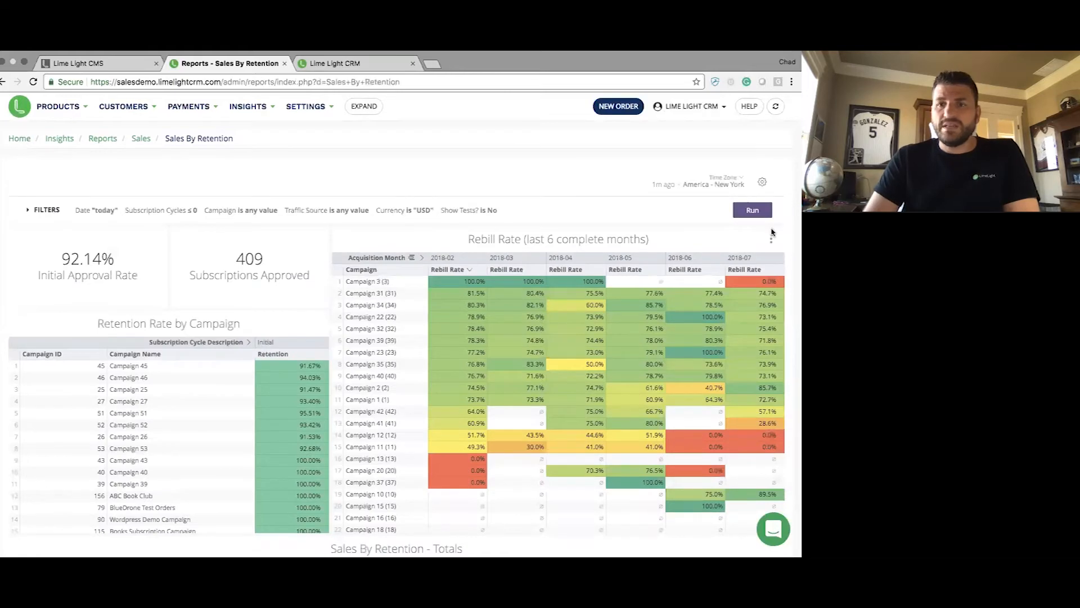
- Try to rename the report's Test Added 8/22 schedule to Test 1
{"action": "left_click", "coordinate": [762, 181]}
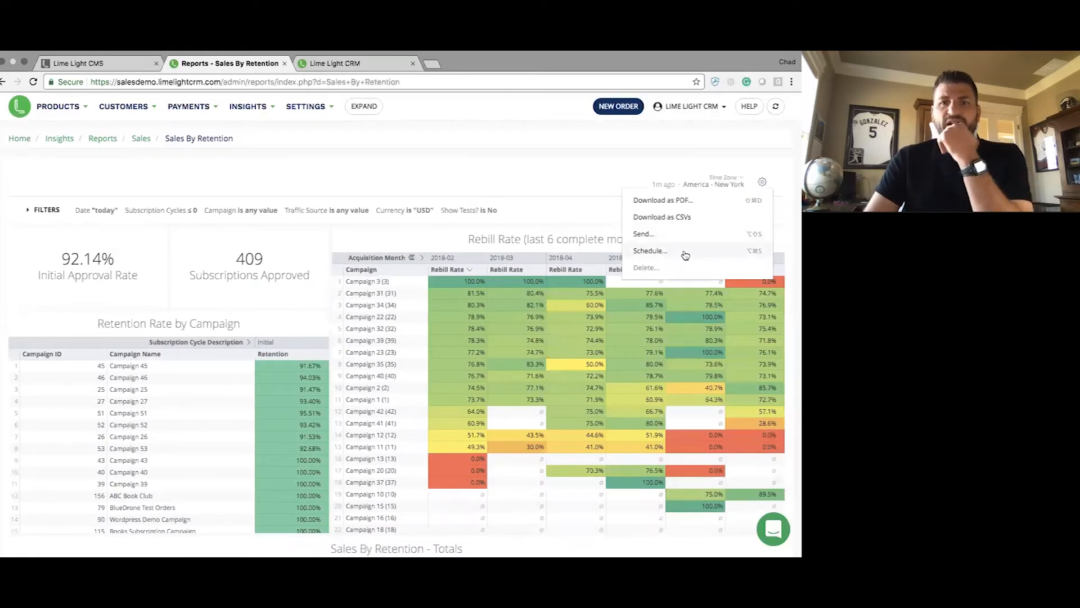
{"action": "left_click", "coordinate": [685, 255]}
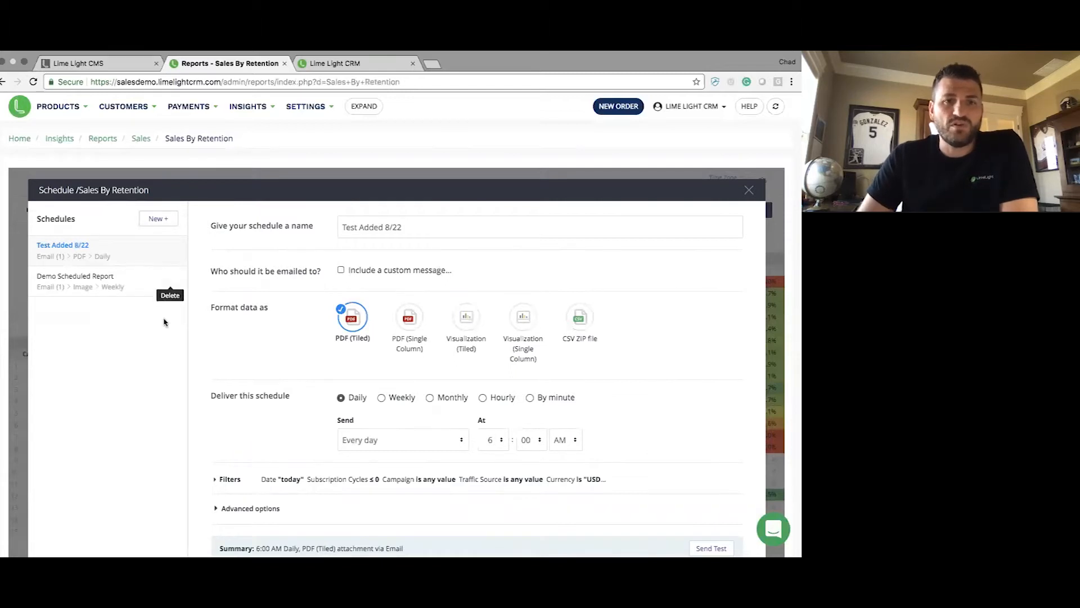
{"action": "scroll", "coordinate": [164, 324], "scroll_direction": "down", "scroll_amount": 2}
{"action": "scroll", "coordinate": [164, 323], "scroll_direction": "up", "scroll_amount": 2}
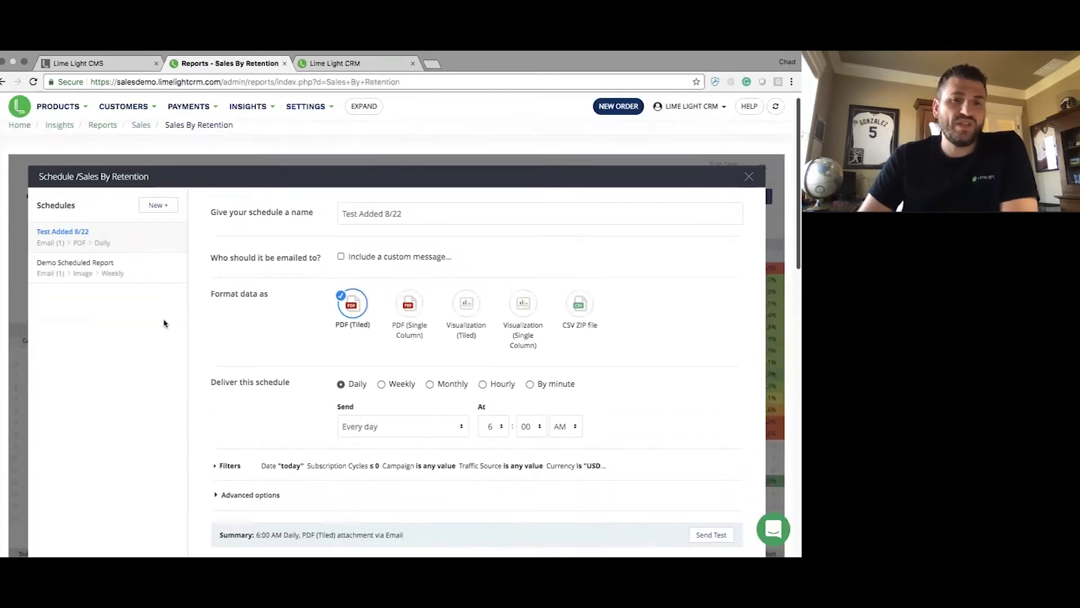
{"action": "scroll", "coordinate": [164, 323], "scroll_direction": "down", "scroll_amount": 1}
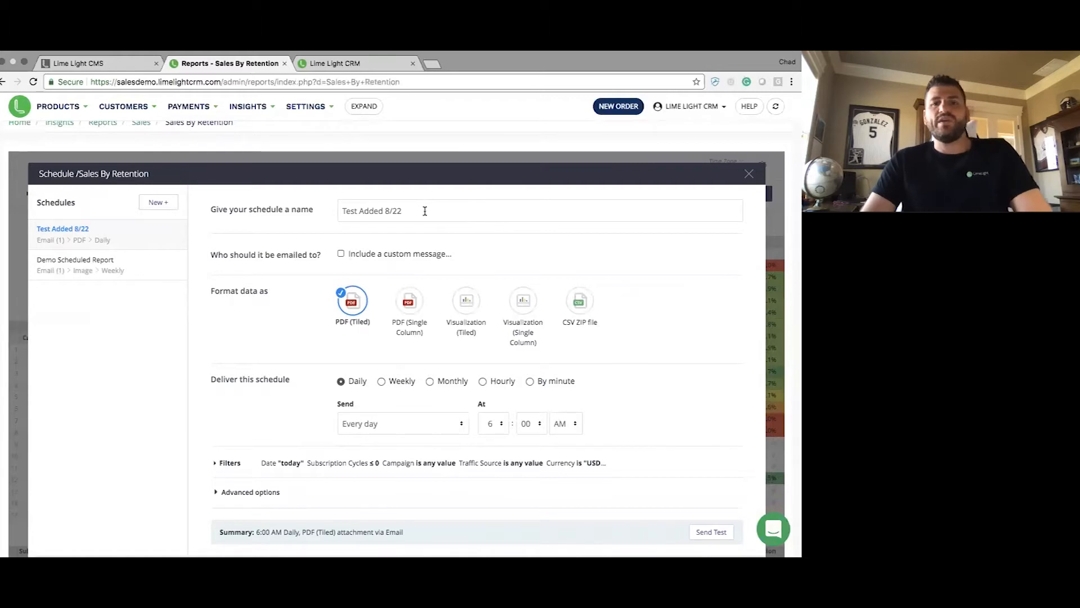
{"action": "triple_click", "coordinate": [400, 213]}
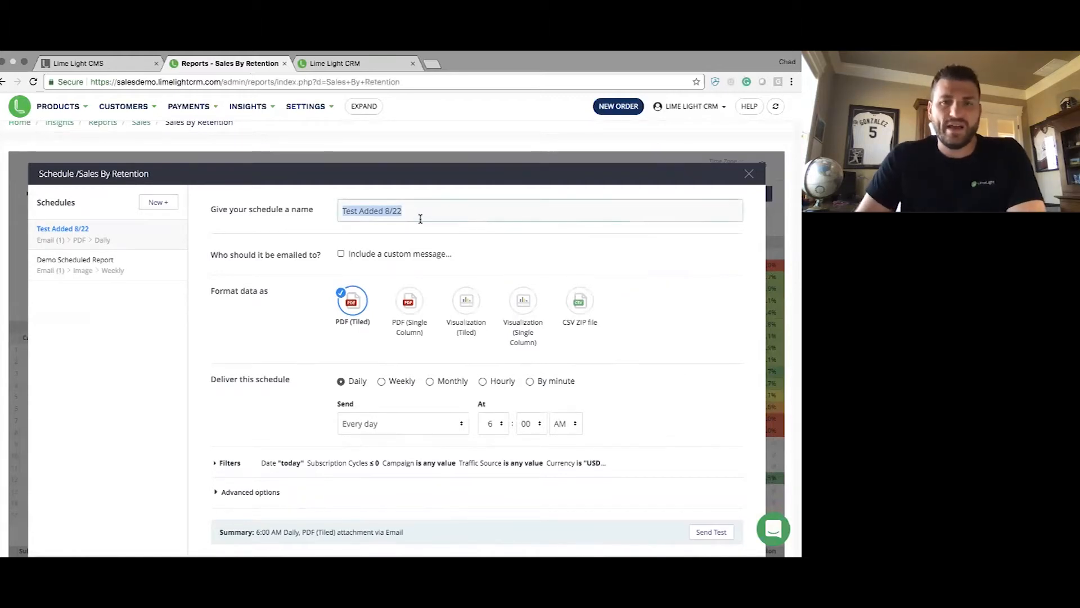
{"action": "left_click_drag", "start_coordinate": [412, 210], "coordinate": [212, 190]}
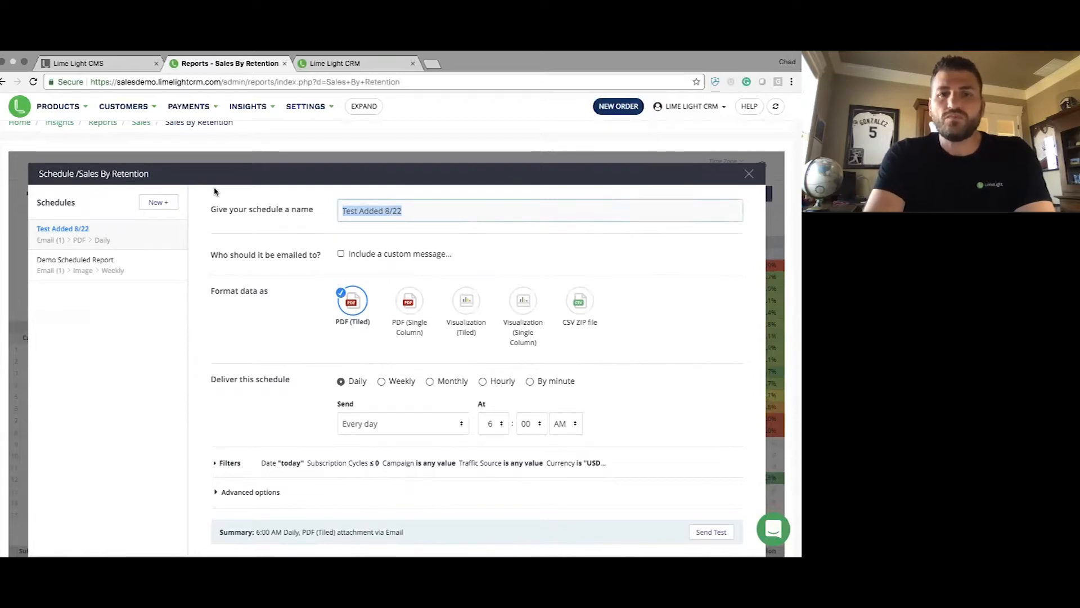
{"action": "type", "text": "T"}
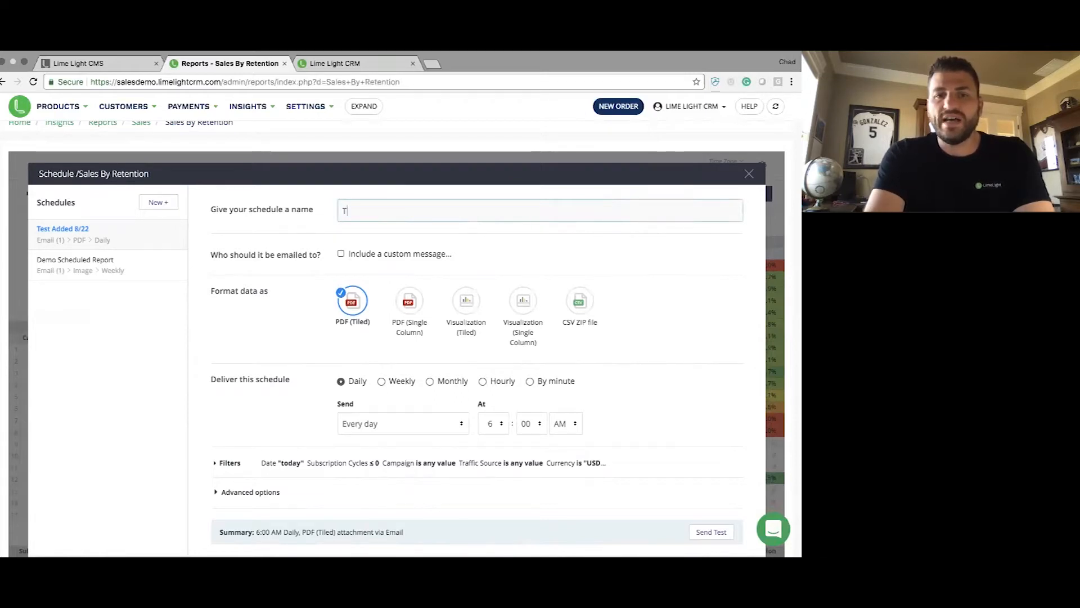
{"action": "type", "text": "est 1"}
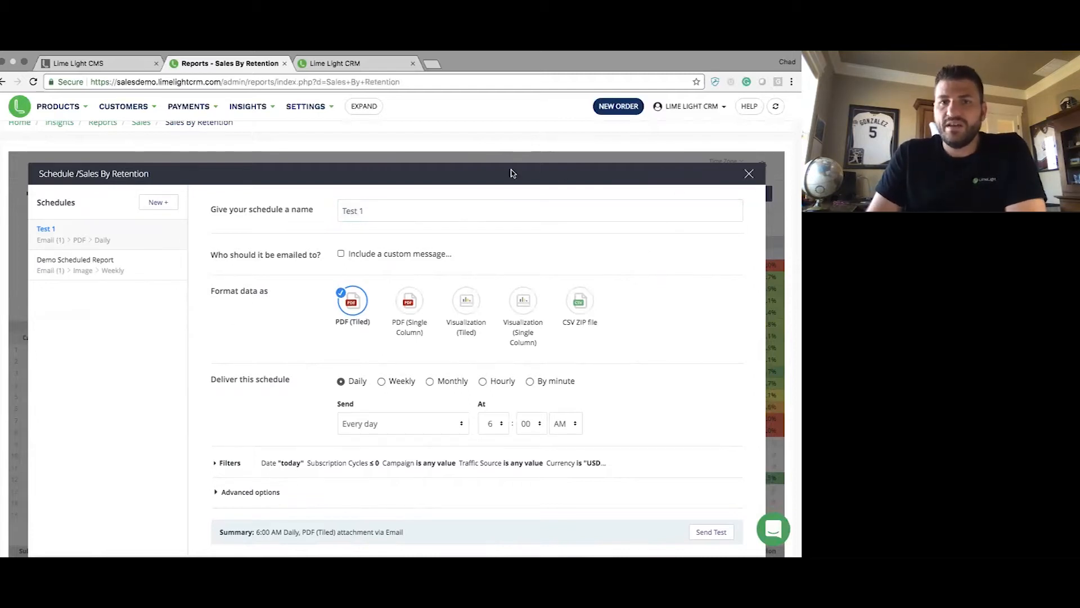
- Add a new schedule named Test 1 to the Sales By Retention report
{"action": "left_click", "coordinate": [767, 165]}
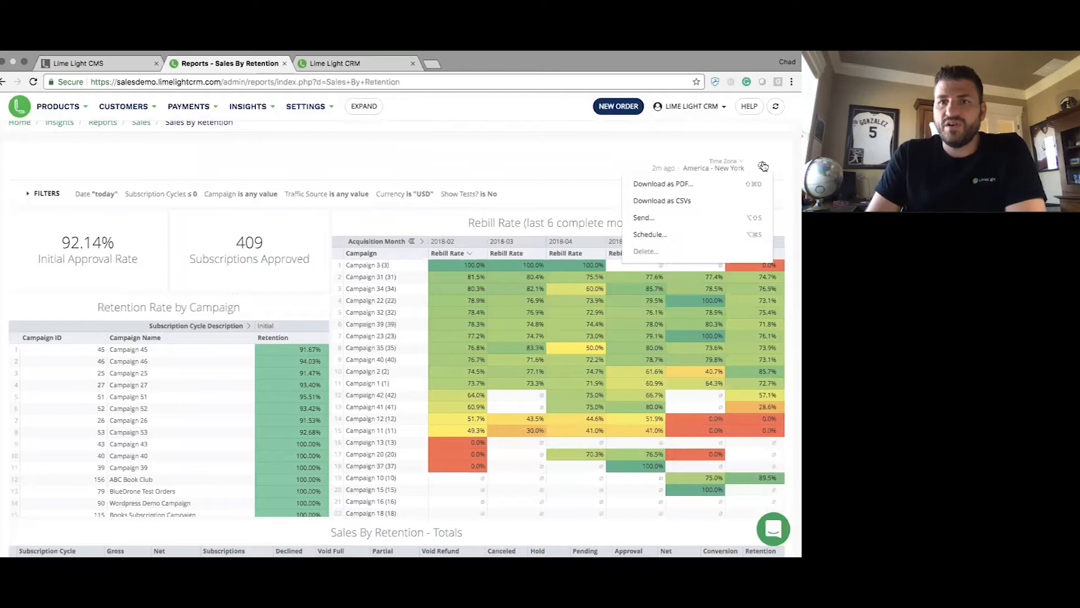
{"action": "left_click", "coordinate": [714, 237]}
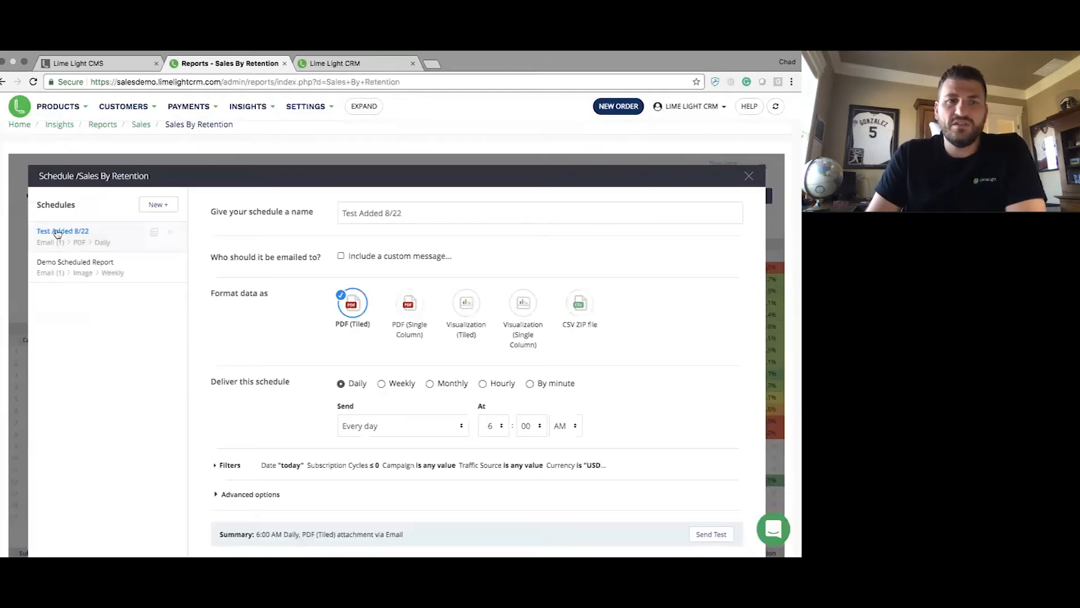
{"action": "left_click", "coordinate": [162, 206]}
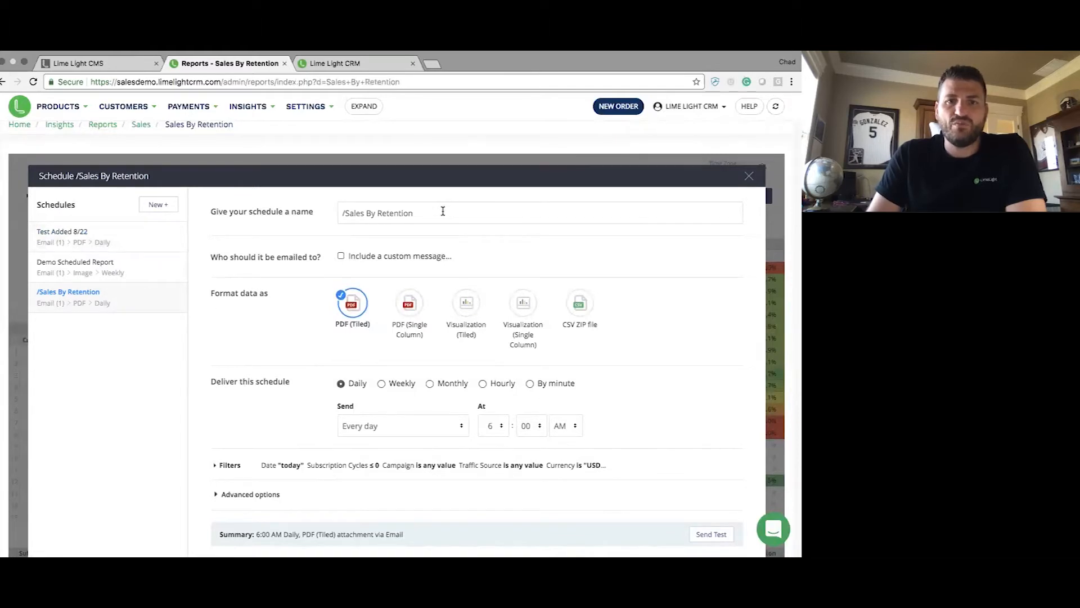
{"action": "triple_click", "coordinate": [381, 218]}
{"action": "type", "text": "Te"}
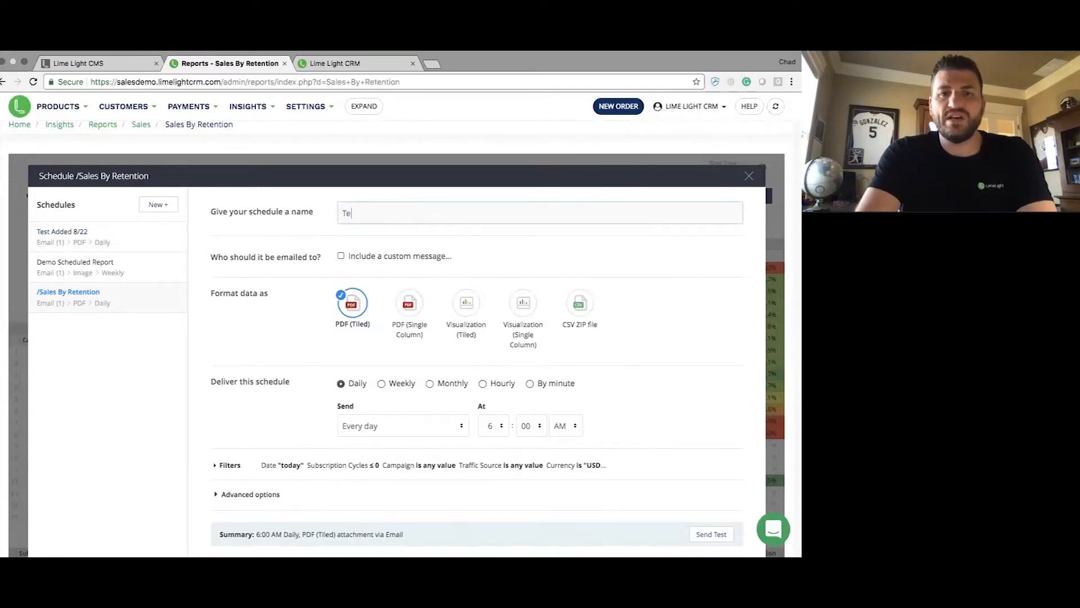
{"action": "type", "text": "st 1"}
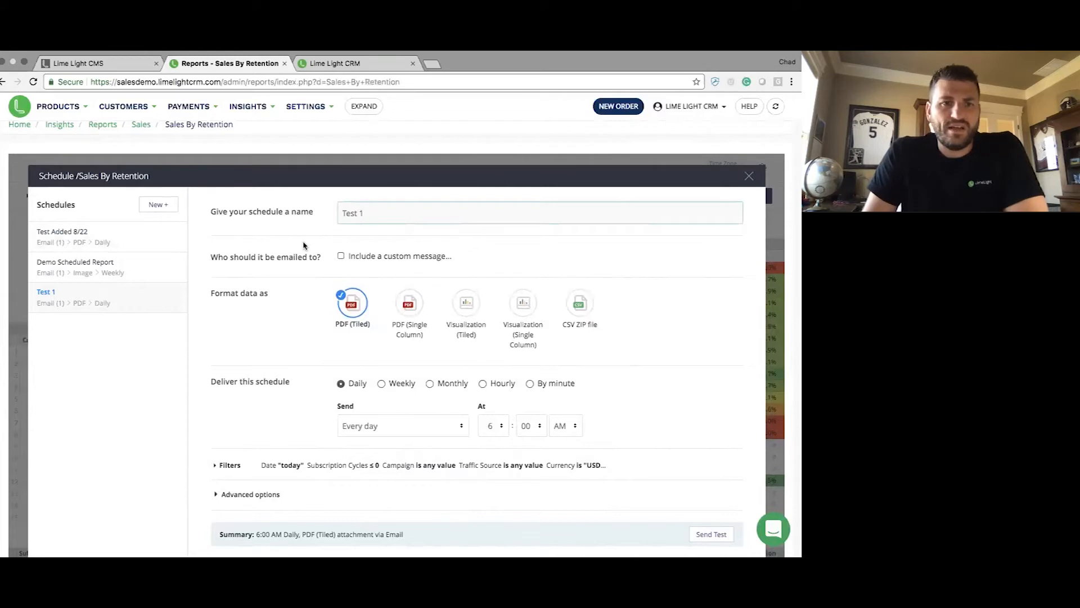
{"action": "scroll", "coordinate": [516, 364], "scroll_direction": "down", "scroll_amount": 3}
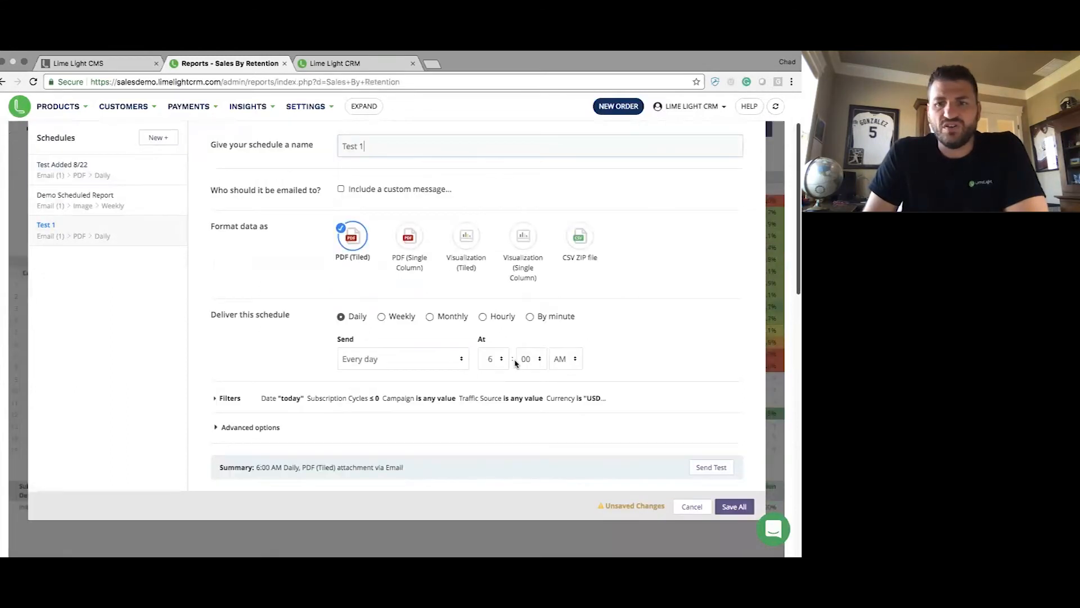
{"action": "scroll", "coordinate": [515, 364], "scroll_direction": "up", "scroll_amount": 3}
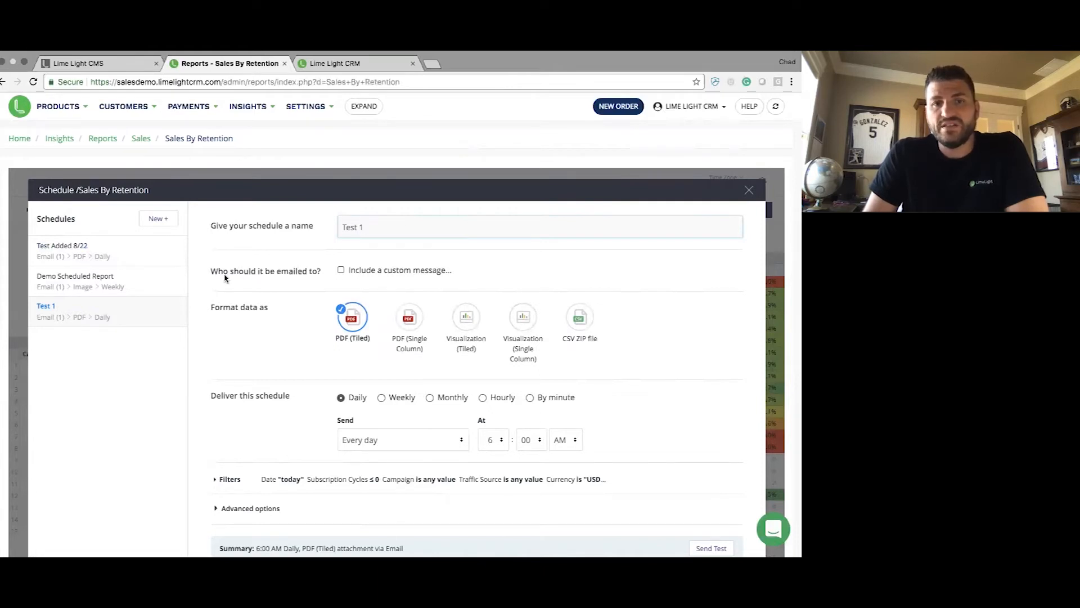
- Include a custom message reading "Test message" in the Test 1 schedule's email
{"action": "left_click", "coordinate": [322, 273]}
{"action": "triple_click", "coordinate": [323, 272]}
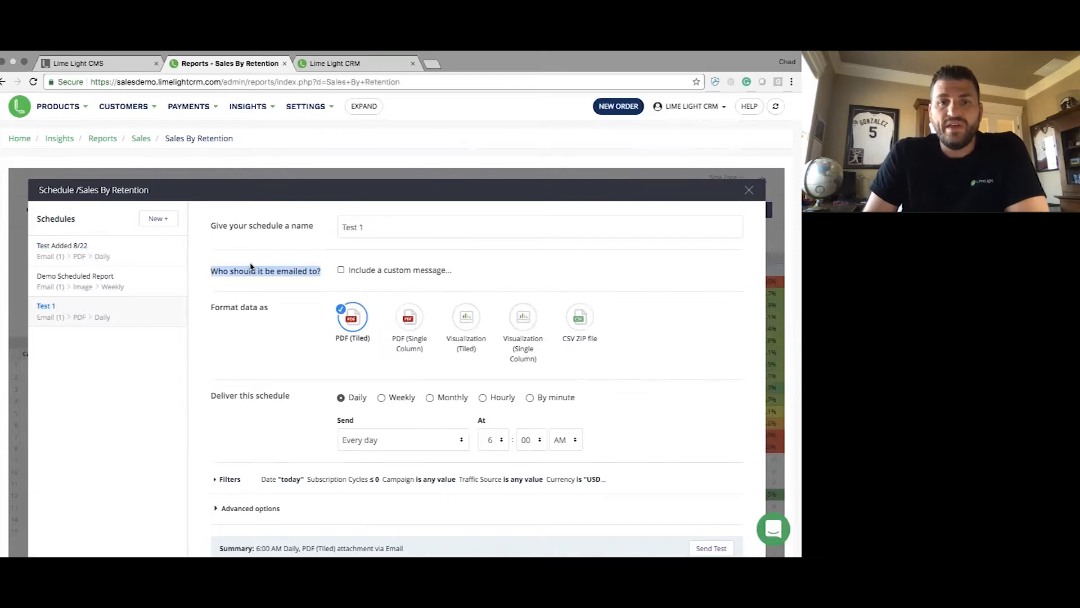
{"action": "left_click", "coordinate": [346, 274]}
{"action": "left_click", "coordinate": [341, 270]}
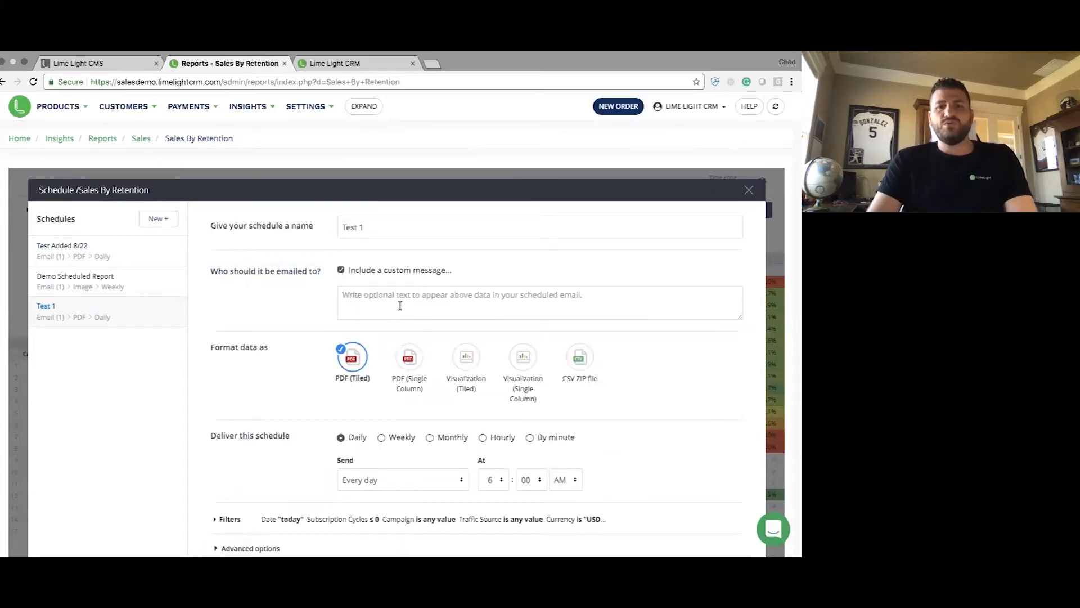
{"action": "type", "text": "Test message"}
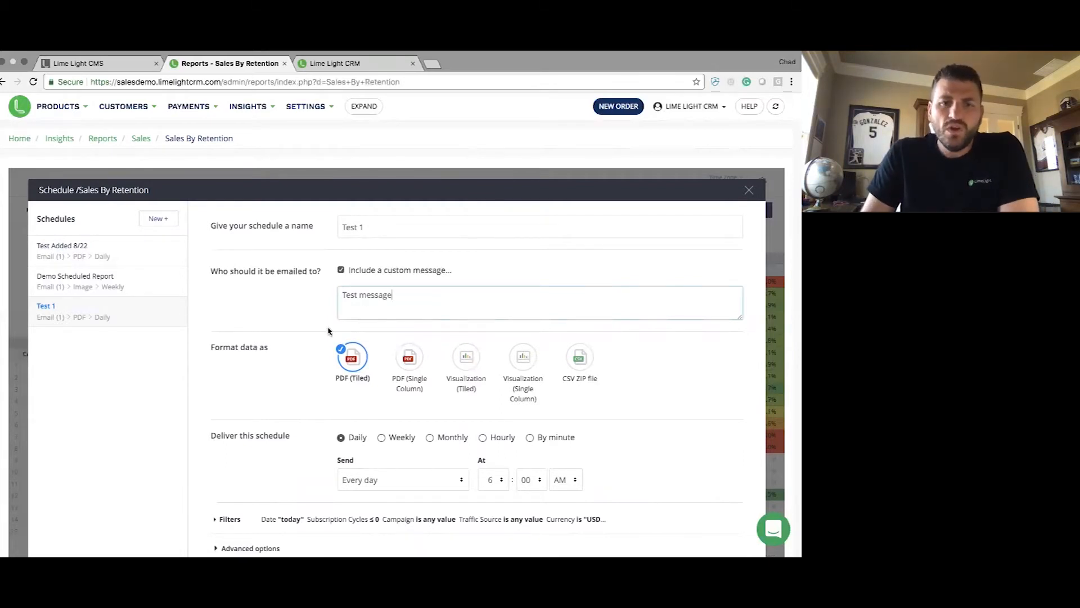
- Set the Test 1 schedule's data format to PDF (Single Column) after trying CSV ZIP file
{"action": "scroll", "coordinate": [378, 326], "scroll_direction": "down", "scroll_amount": 2}
{"action": "scroll", "coordinate": [378, 325], "scroll_direction": "down", "scroll_amount": 1}
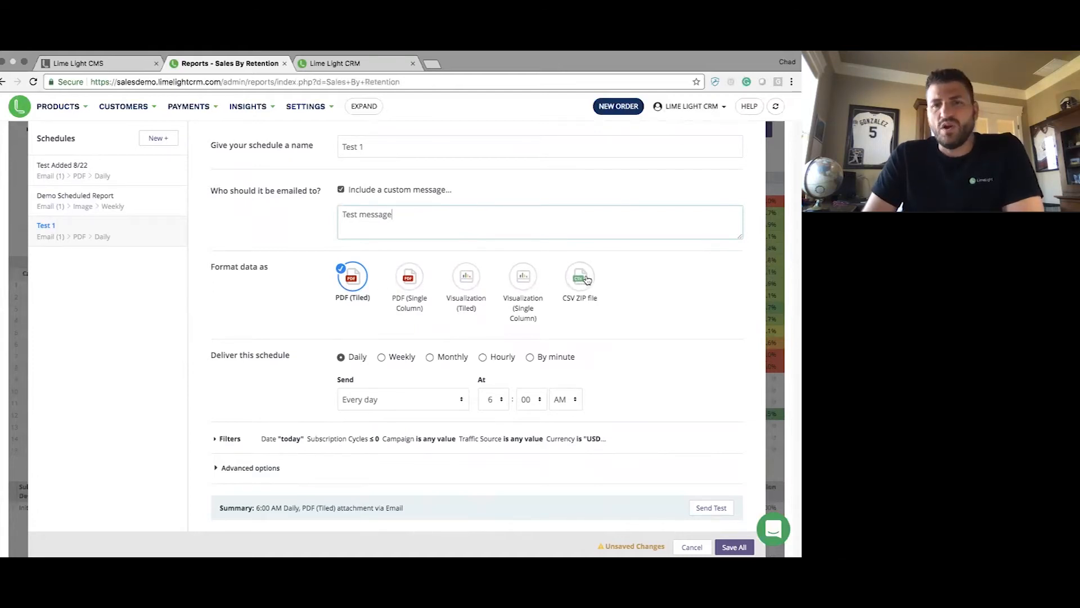
{"action": "left_click", "coordinate": [584, 280]}
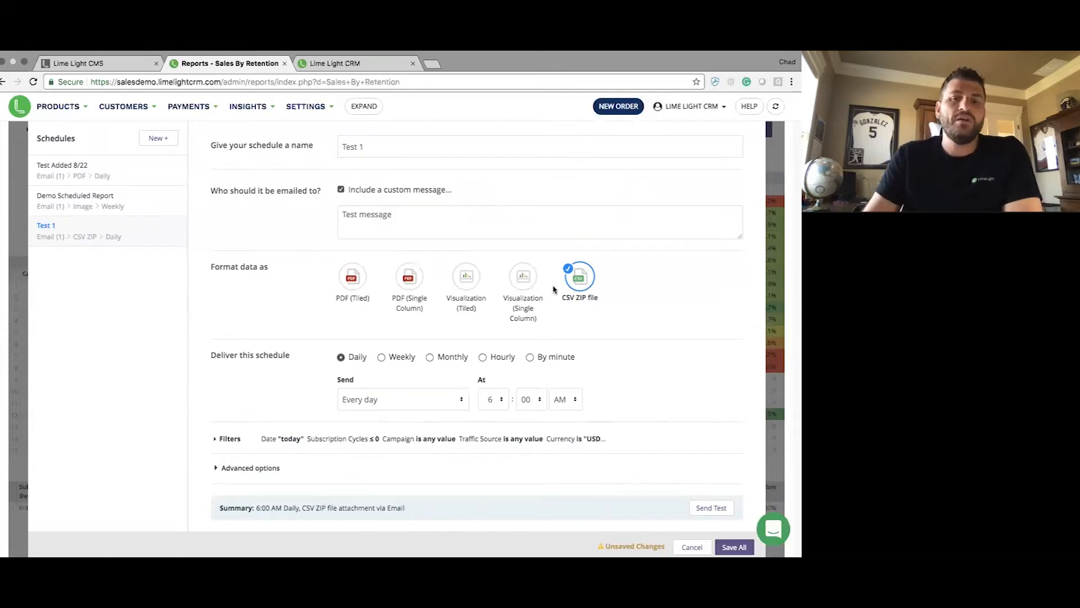
{"action": "scroll", "coordinate": [439, 303], "scroll_direction": "up", "scroll_amount": 1}
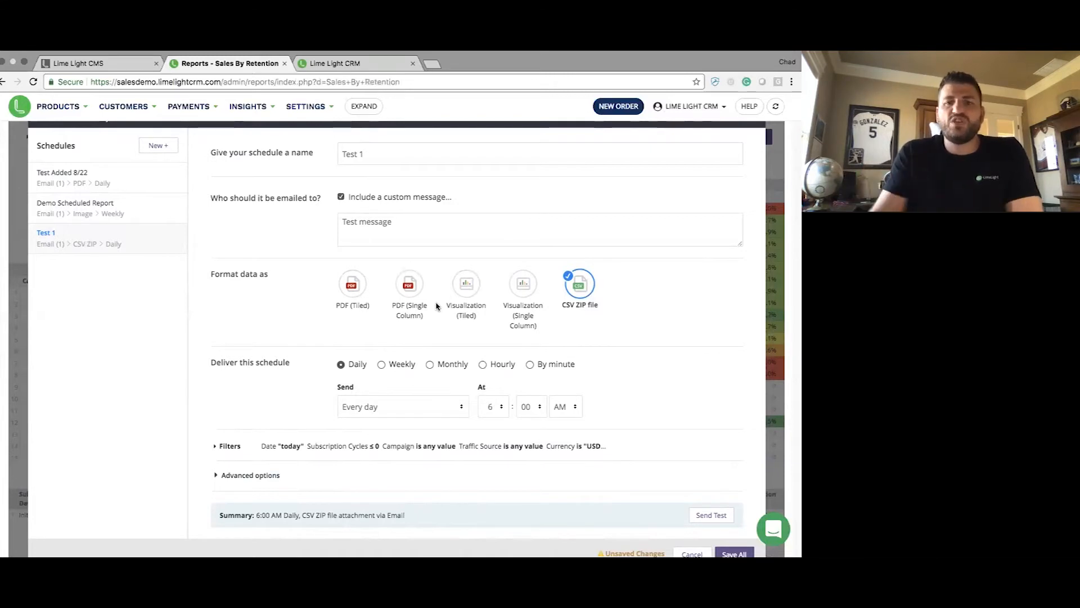
{"action": "left_click", "coordinate": [409, 287]}
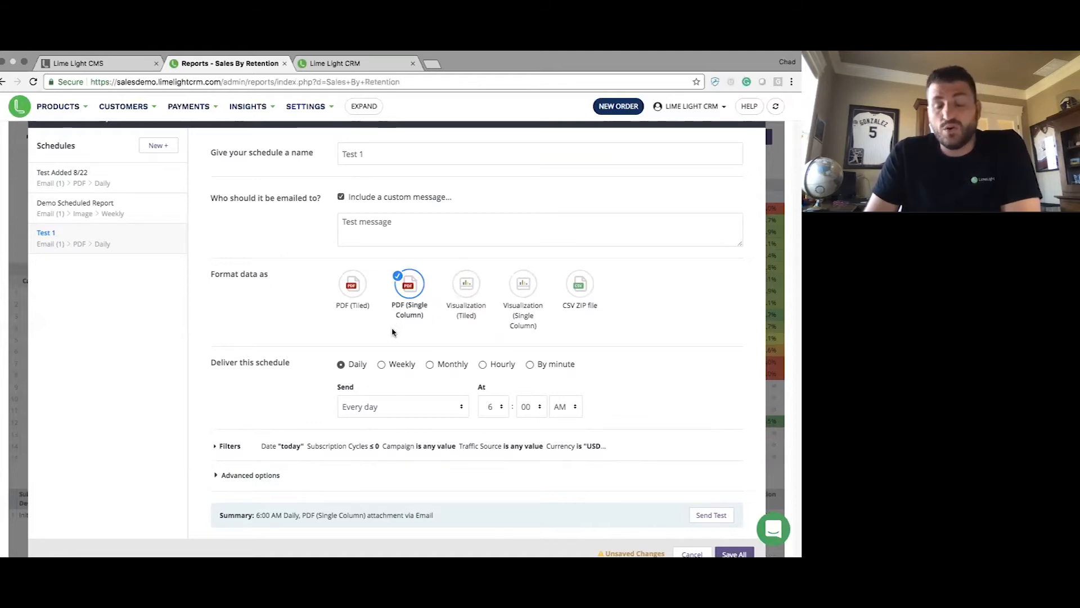
- Review the Test 1 schedule's choices for sending days and its report filters
{"action": "scroll", "coordinate": [242, 374], "scroll_direction": "down", "scroll_amount": 2}
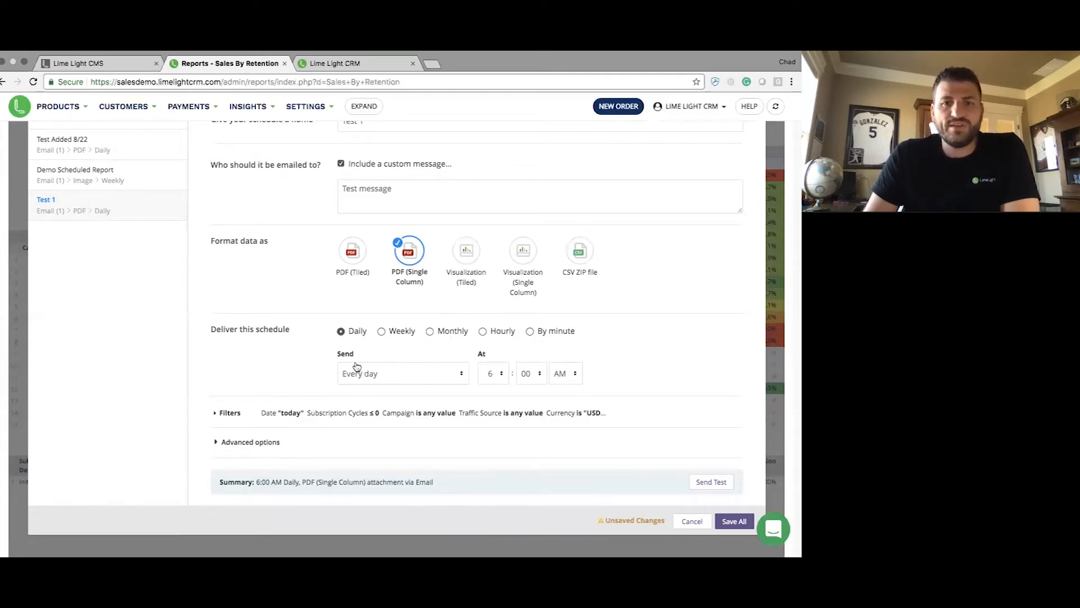
{"action": "left_click", "coordinate": [391, 373]}
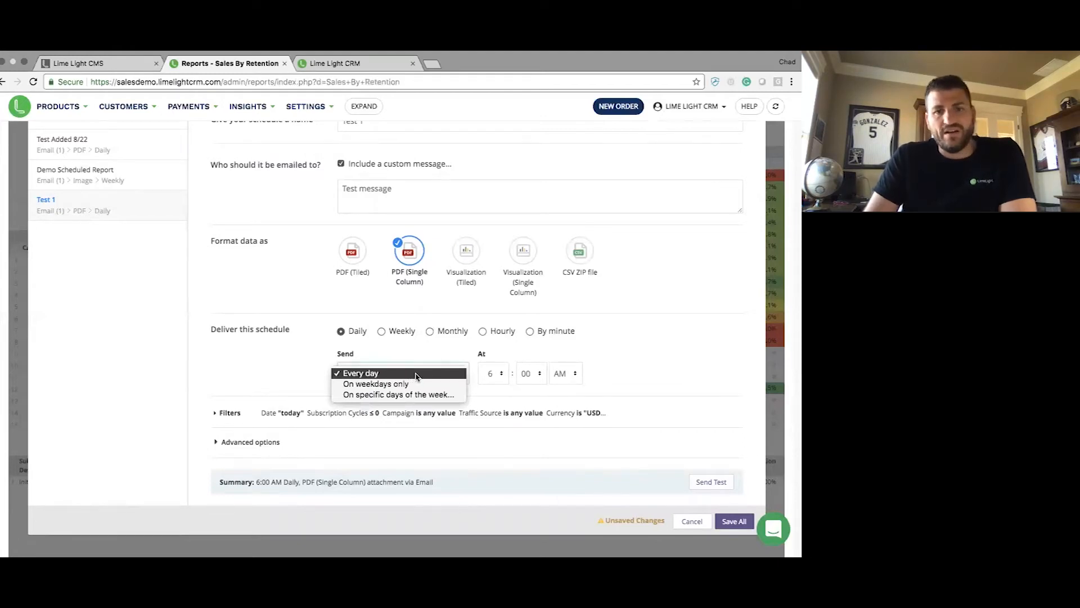
{"action": "left_click", "coordinate": [644, 364]}
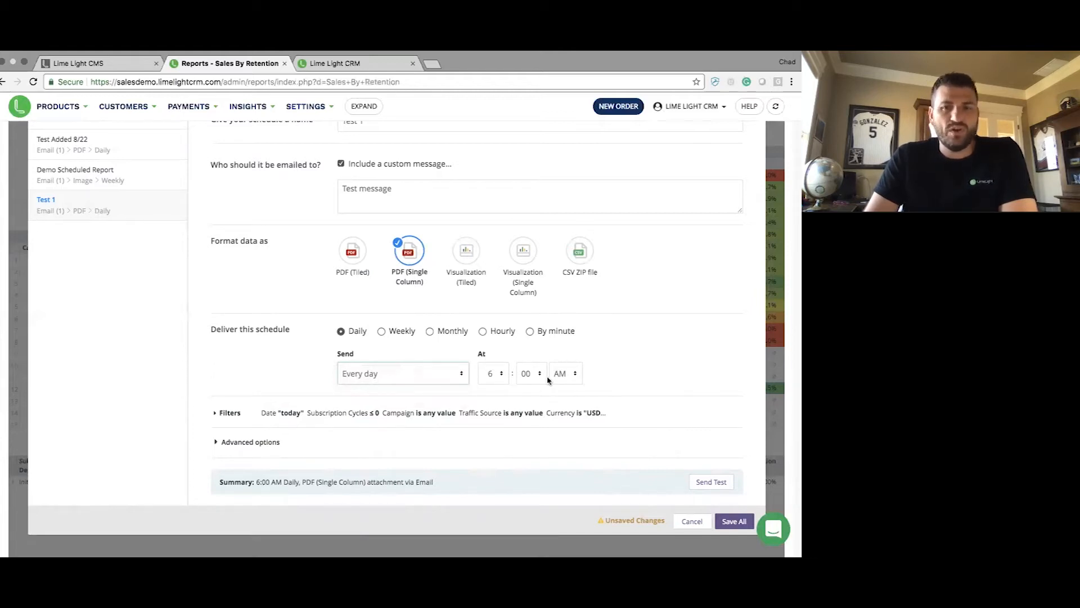
{"action": "scroll", "coordinate": [372, 409], "scroll_direction": "down", "scroll_amount": 2}
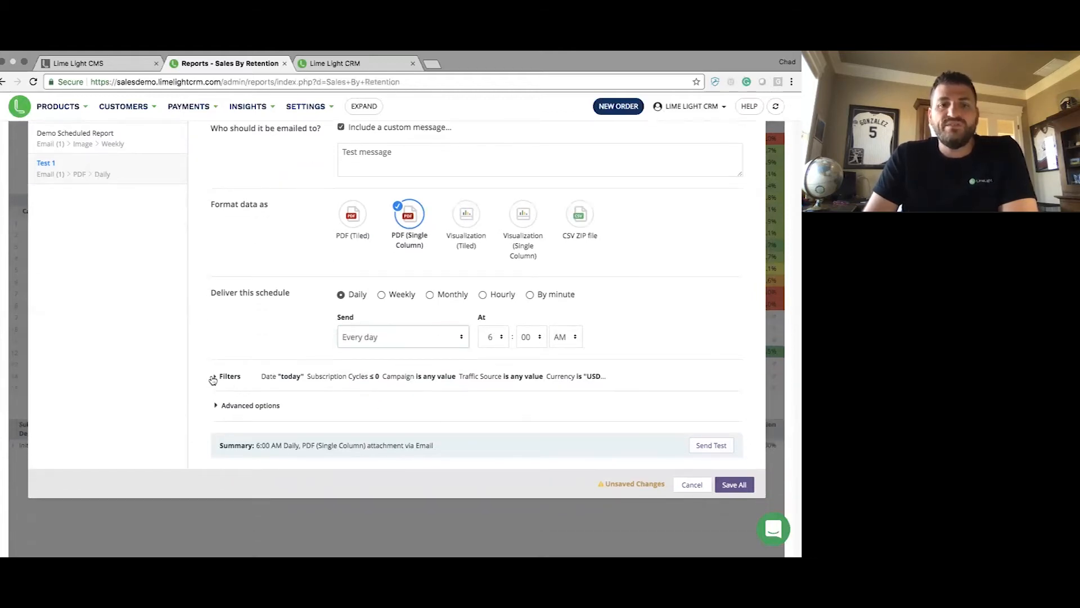
{"action": "left_click", "coordinate": [212, 378]}
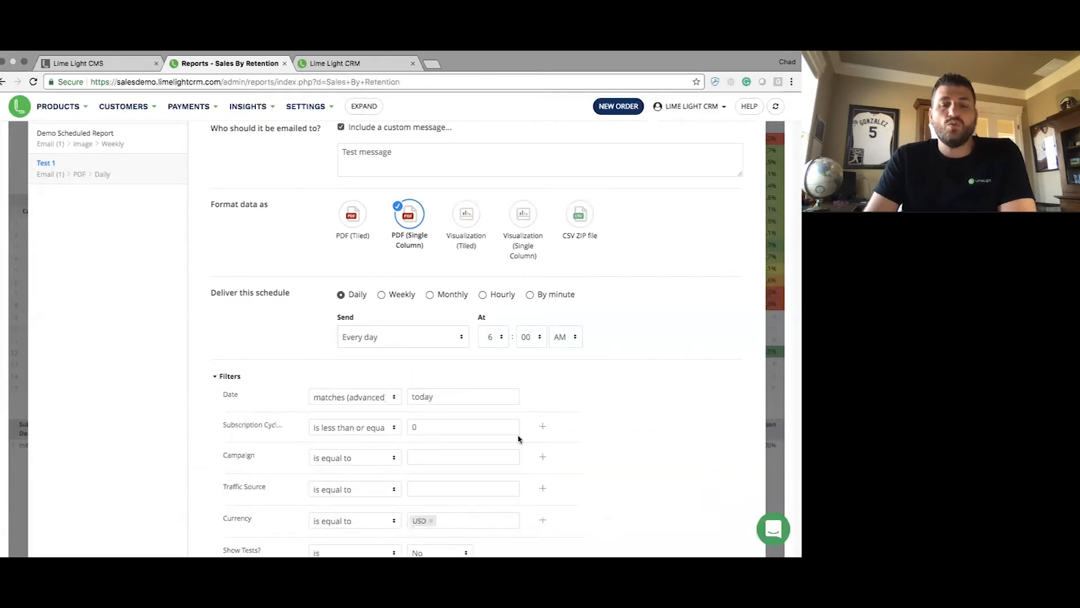
{"action": "scroll", "coordinate": [520, 442], "scroll_direction": "down", "scroll_amount": 5}
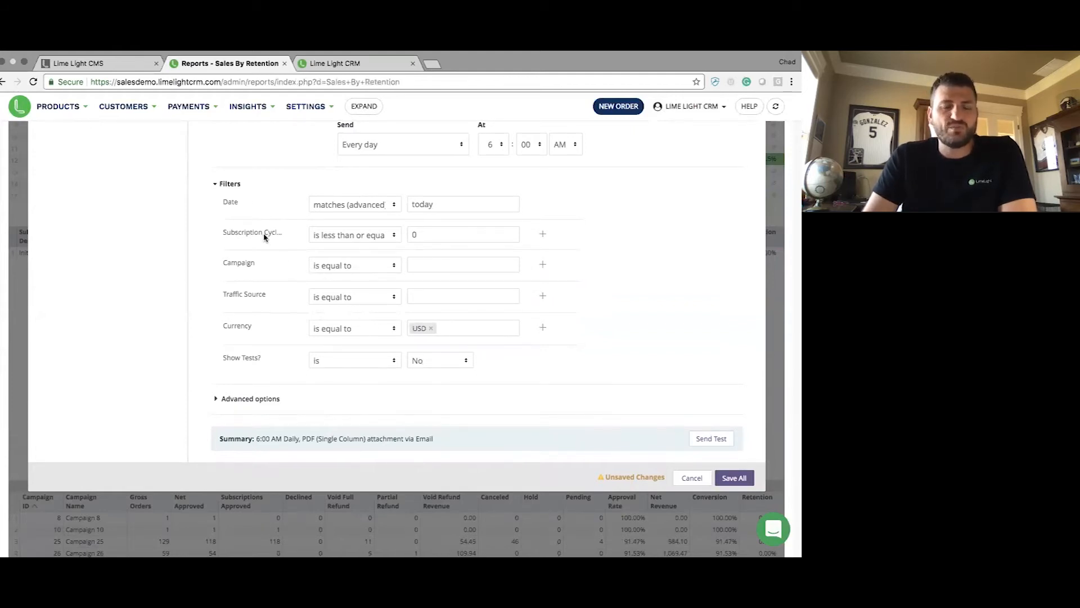
{"action": "left_click", "coordinate": [216, 185]}
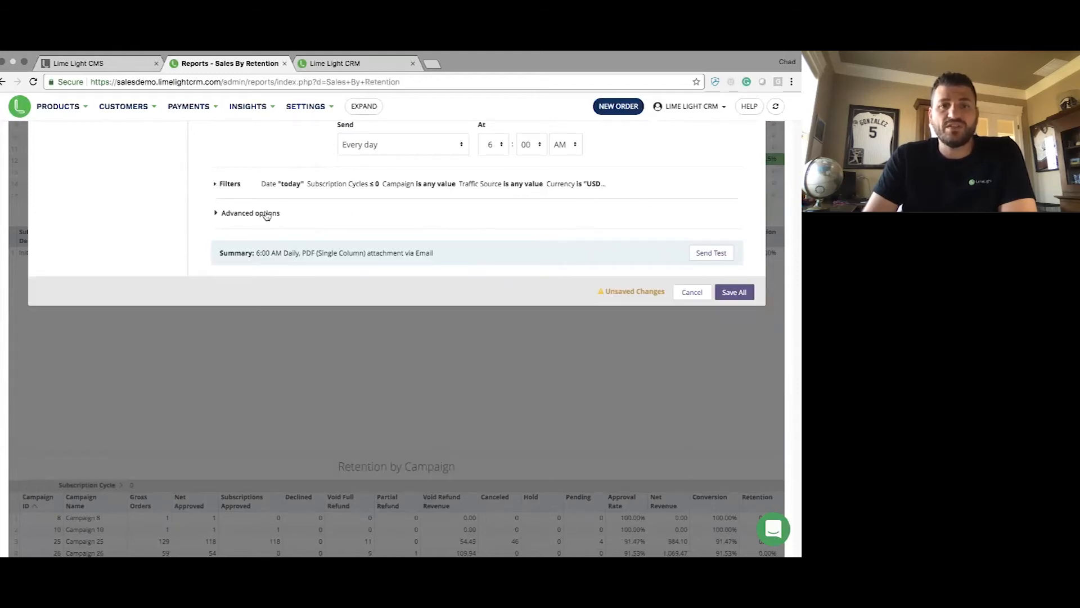
- Try a custom timezone of America - Los Angeles in the Test 1 schedule's advanced options and turn the custom timezone off again
{"action": "left_click", "coordinate": [217, 214]}
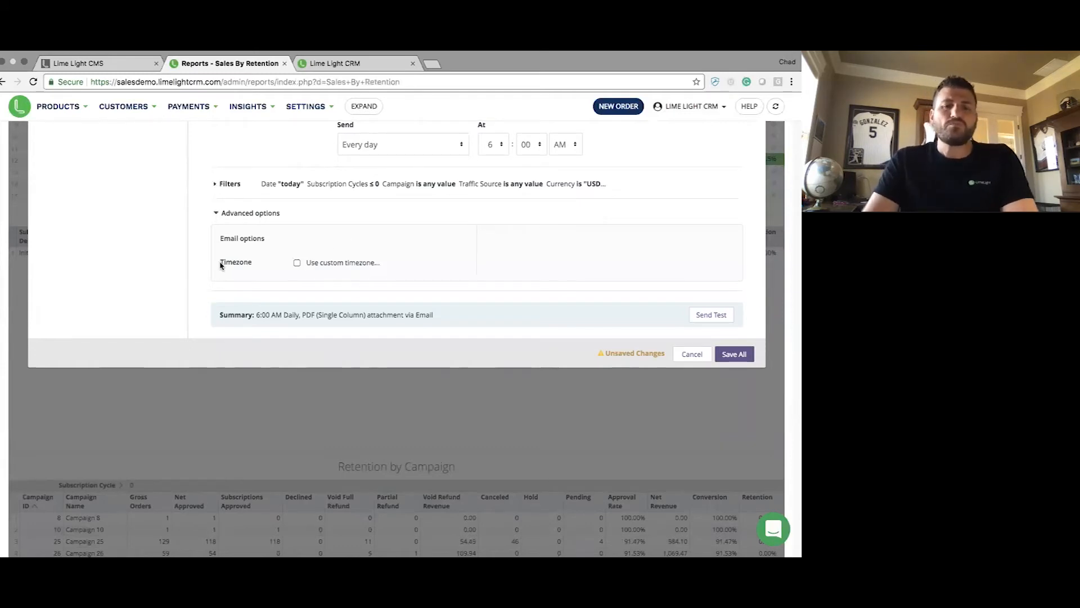
{"action": "left_click", "coordinate": [297, 263]}
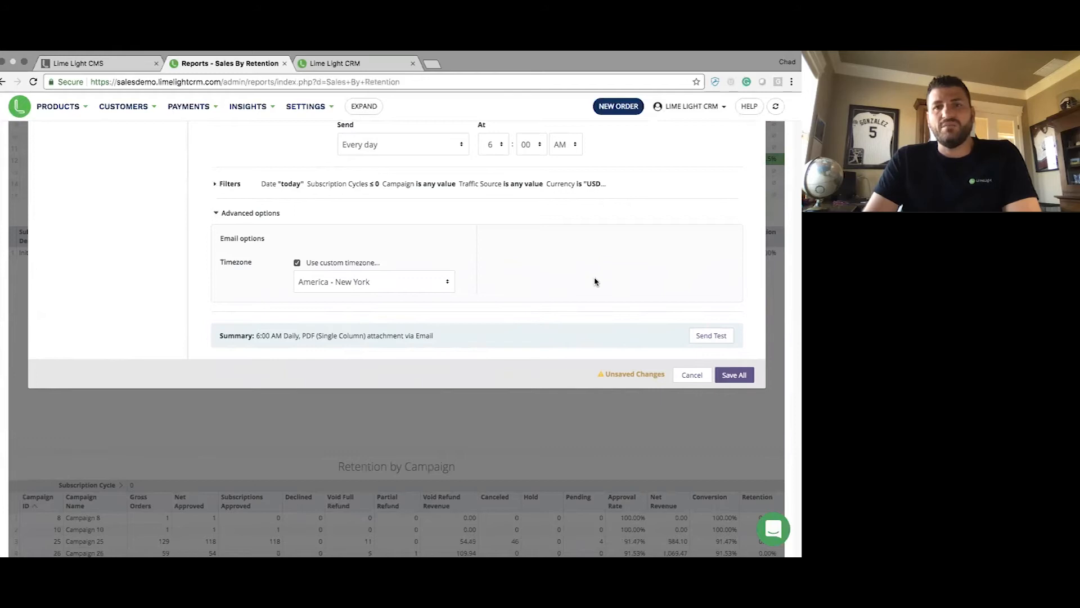
{"action": "scroll", "coordinate": [664, 341], "scroll_direction": "up", "scroll_amount": 4}
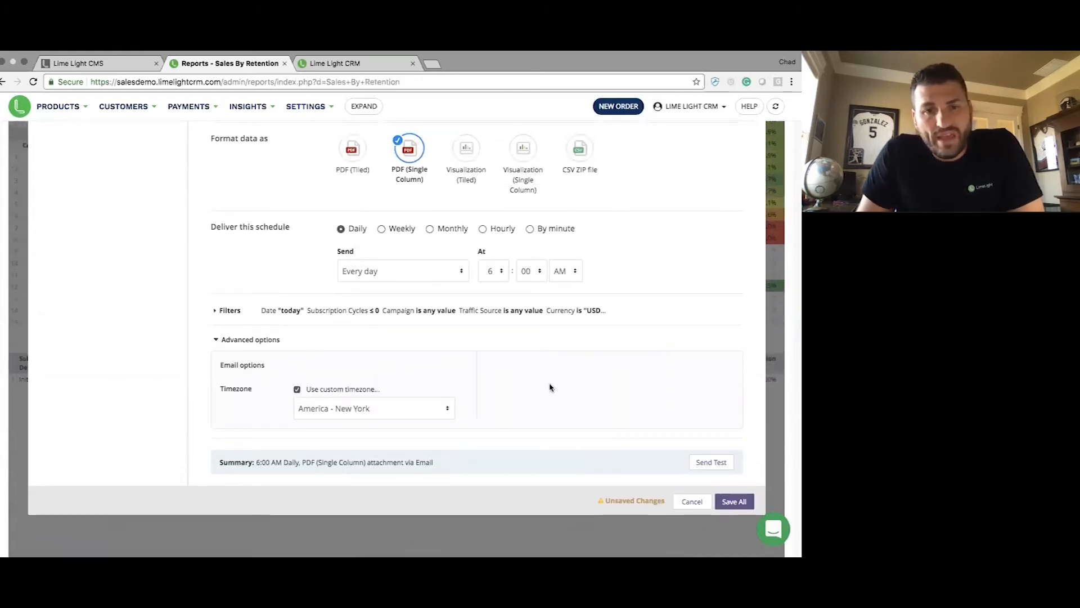
{"action": "left_click", "coordinate": [410, 407]}
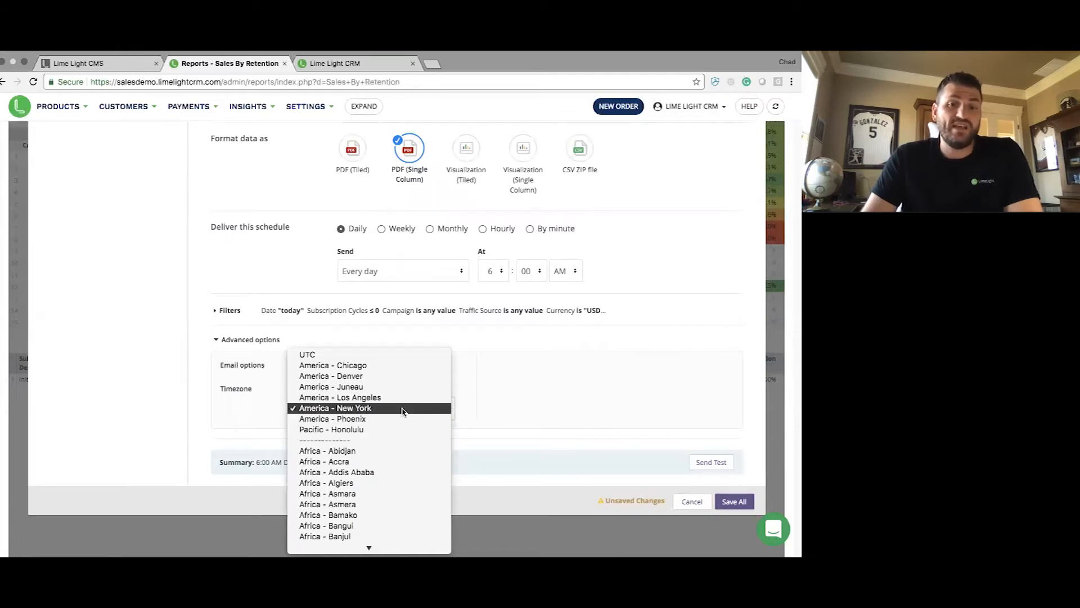
{"action": "left_click", "coordinate": [402, 409]}
{"action": "left_click", "coordinate": [402, 410]}
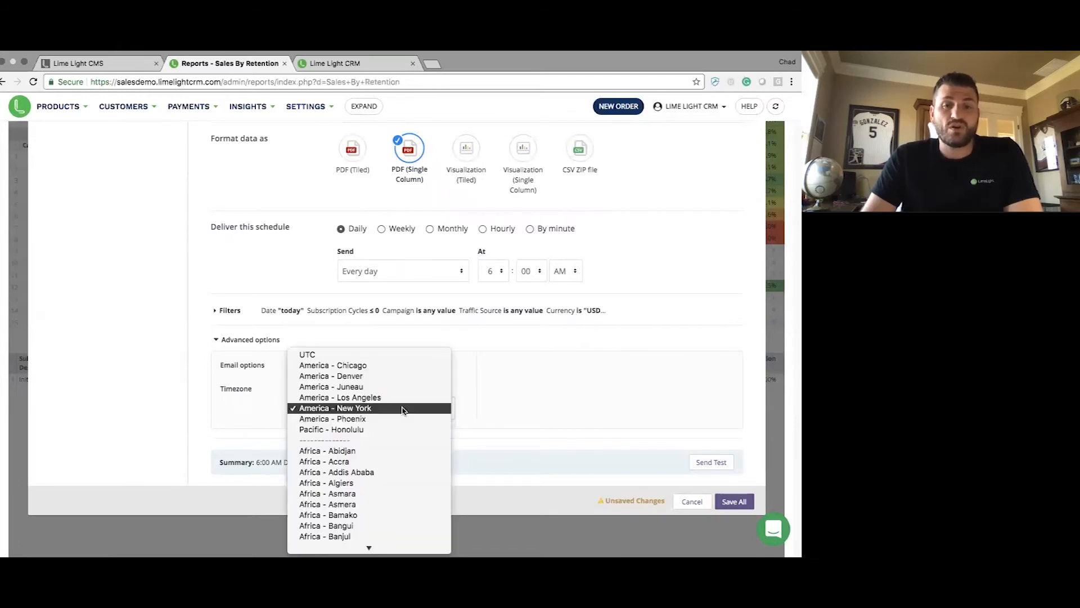
{"action": "left_click", "coordinate": [404, 401]}
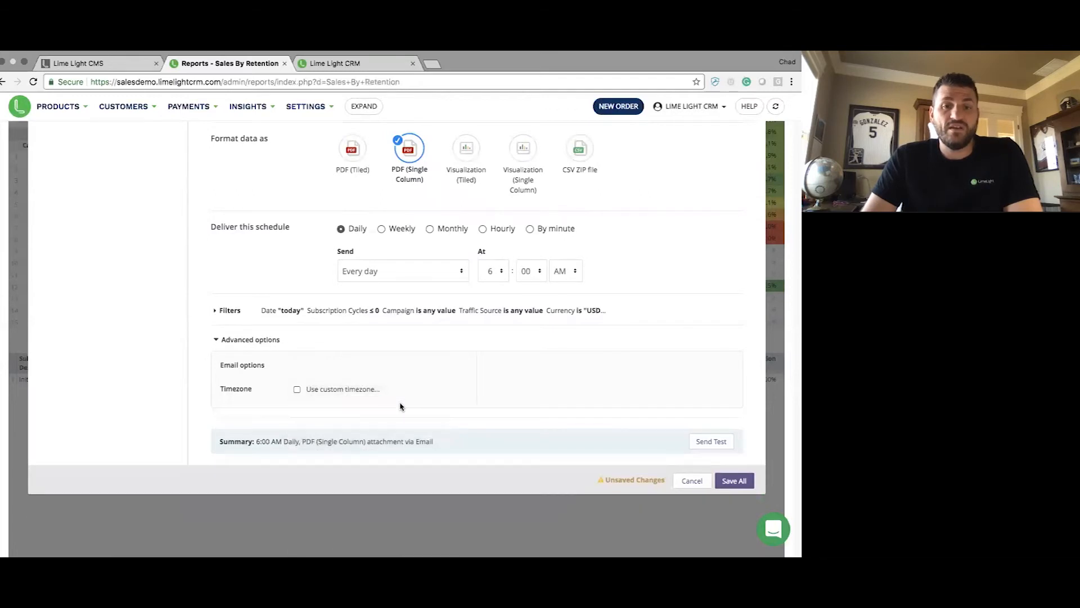
{"action": "left_click", "coordinate": [297, 389]}
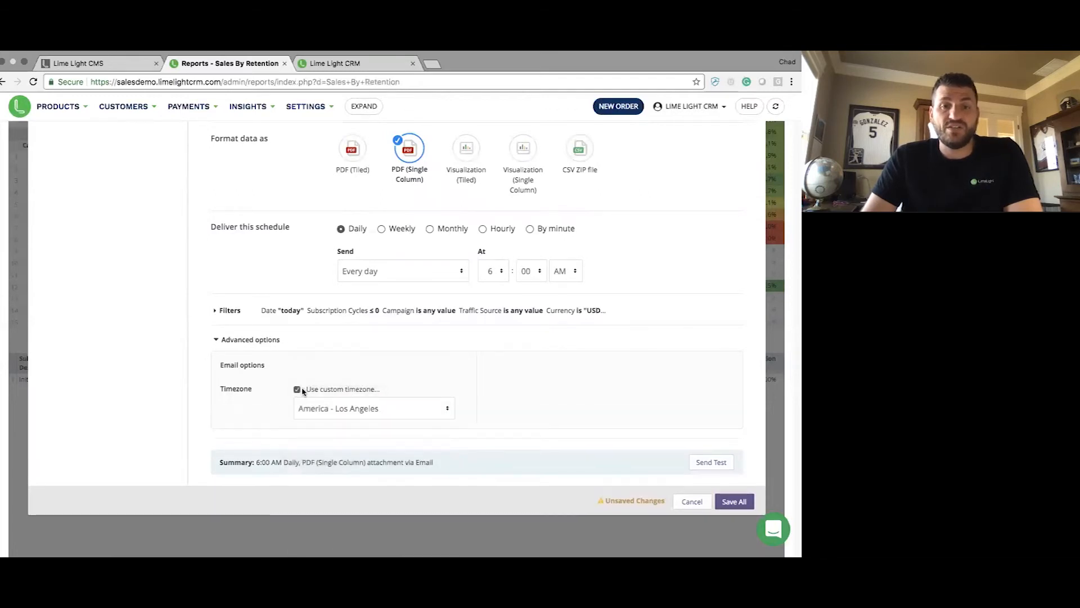
{"action": "left_click", "coordinate": [325, 410]}
{"action": "left_click", "coordinate": [362, 422]}
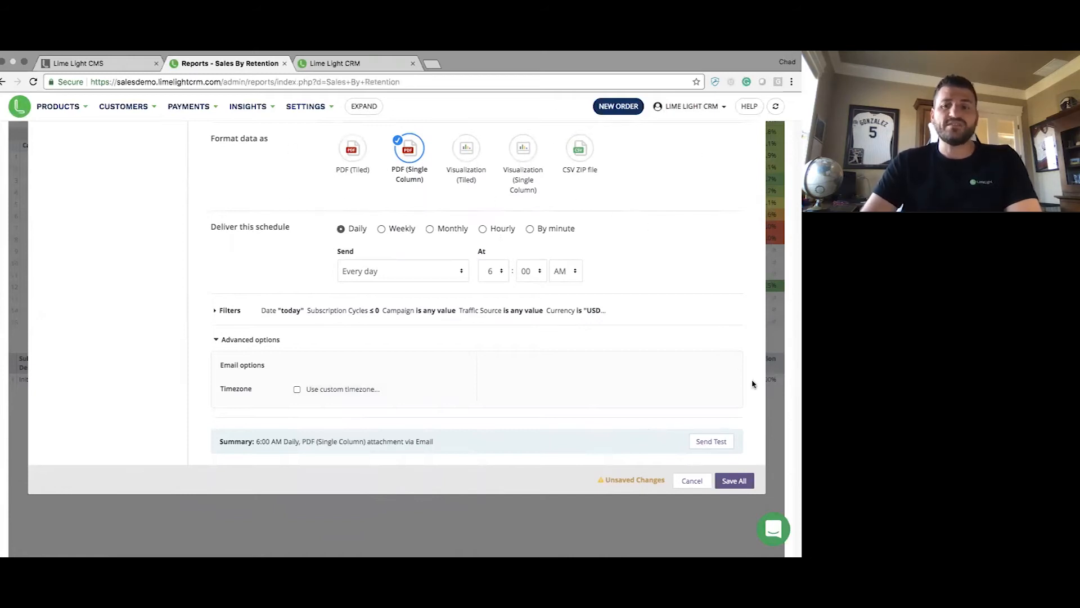
- Save all schedules and reopen the report's scheduling dialog to review the Test 1 and Demo Scheduled Report entries
{"action": "left_click", "coordinate": [736, 483]}
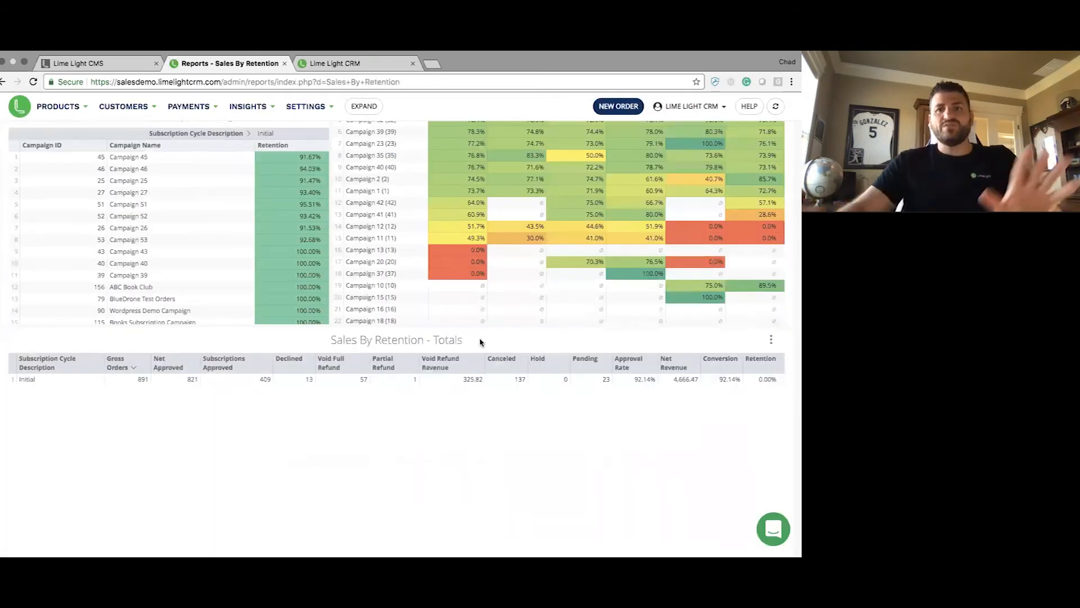
{"action": "scroll", "coordinate": [477, 340], "scroll_direction": "up", "scroll_amount": 1}
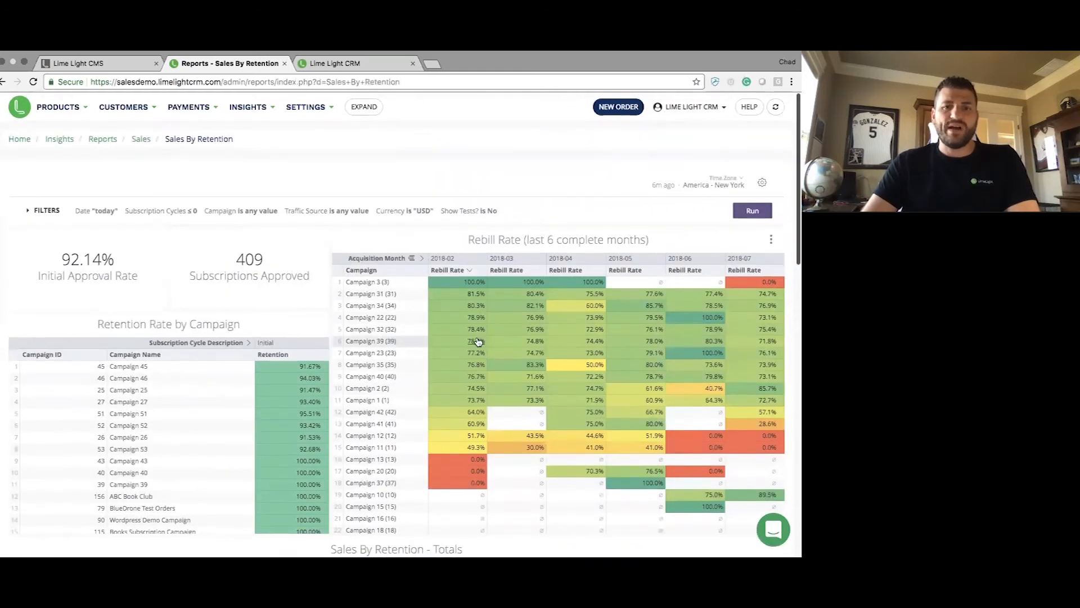
{"action": "left_click", "coordinate": [761, 181]}
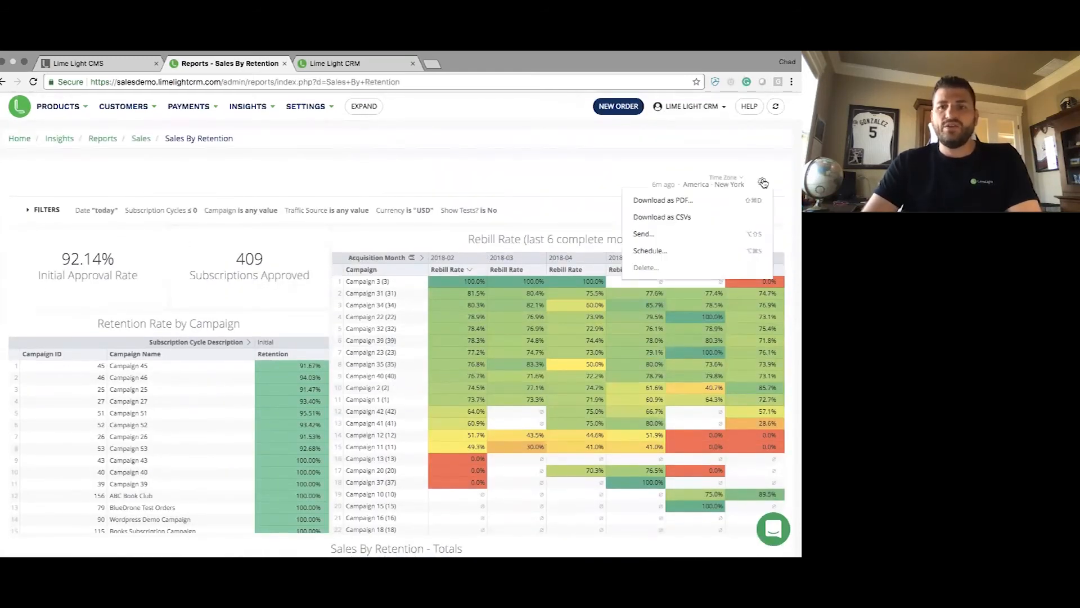
{"action": "left_click", "coordinate": [647, 250]}
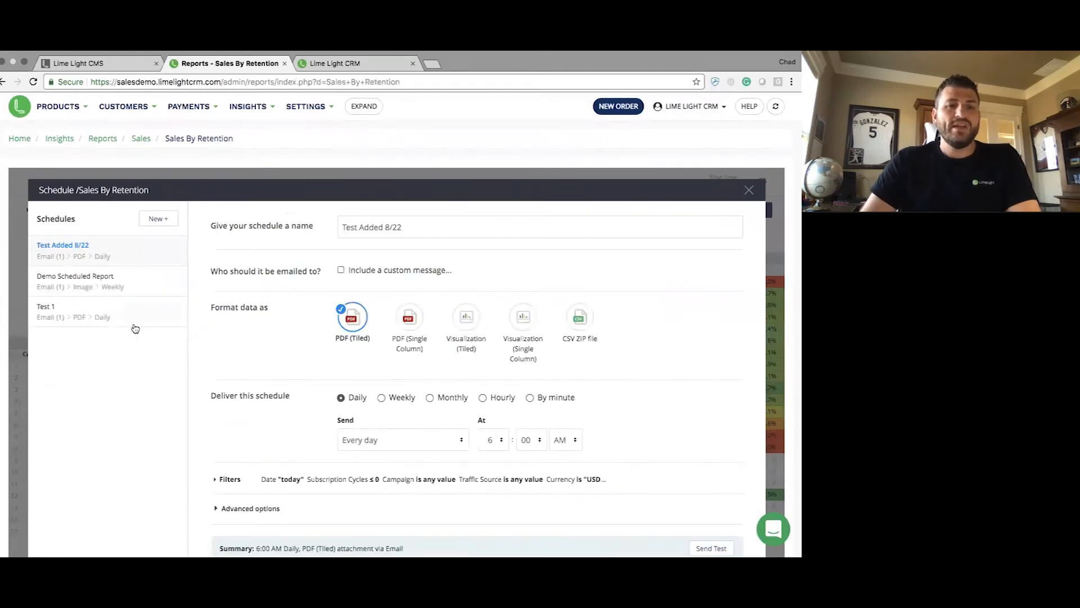
{"action": "left_click", "coordinate": [65, 309]}
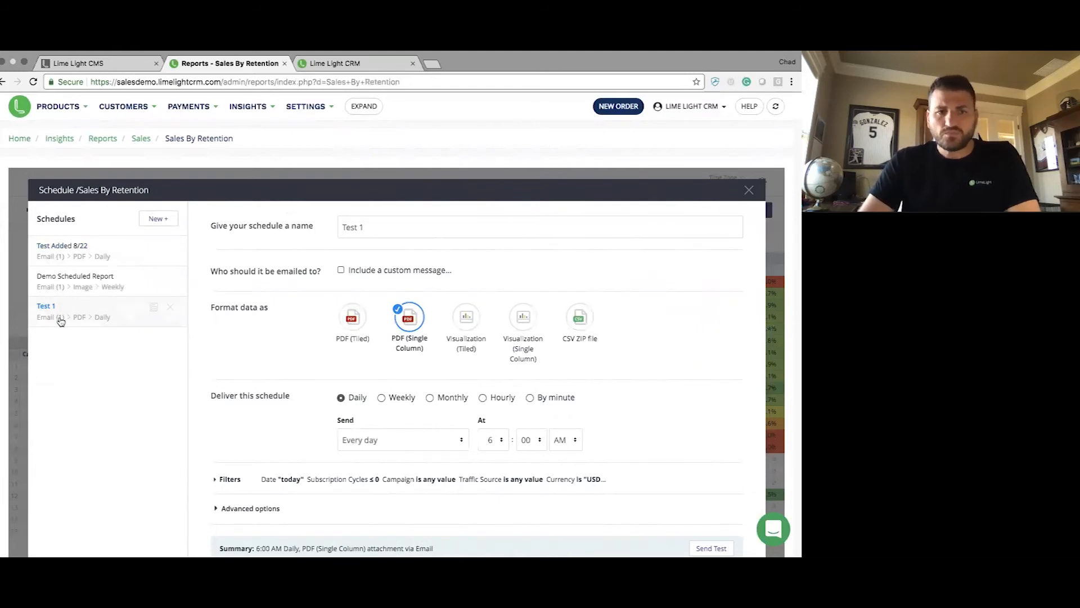
{"action": "left_click", "coordinate": [82, 278]}
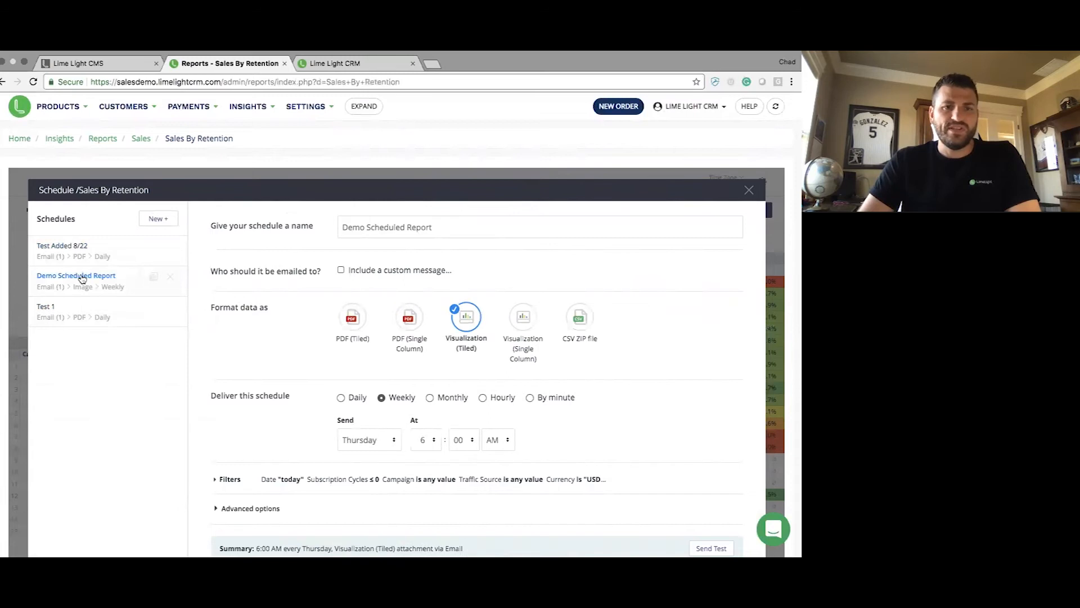
- Set the Demo Scheduled Report to PDF (Tiled) format with weekly delivery on Tuesday and save all schedules
{"action": "left_click", "coordinate": [359, 327]}
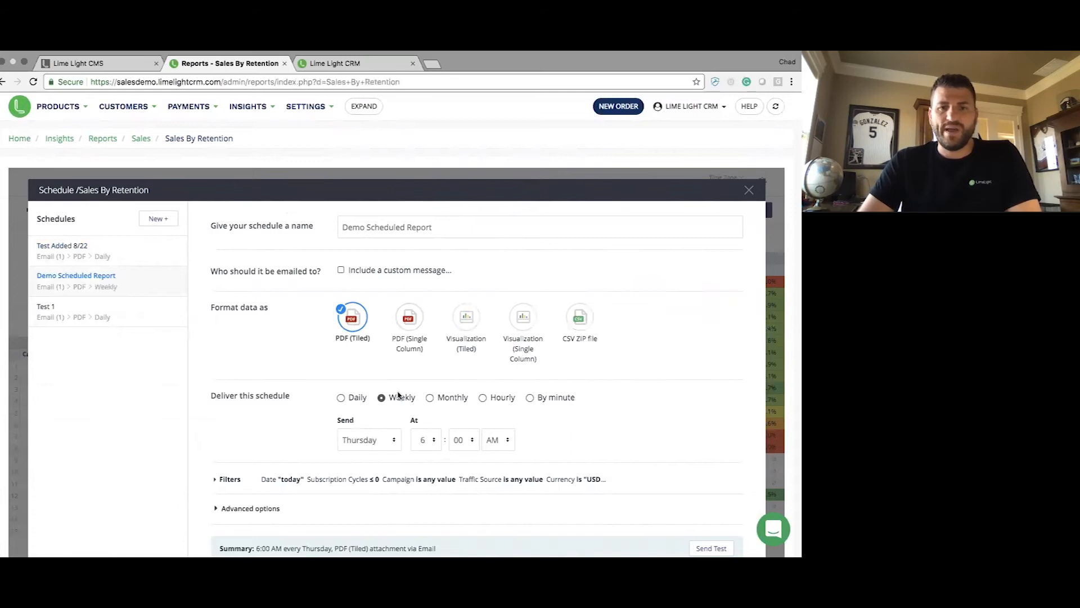
{"action": "left_click", "coordinate": [377, 441]}
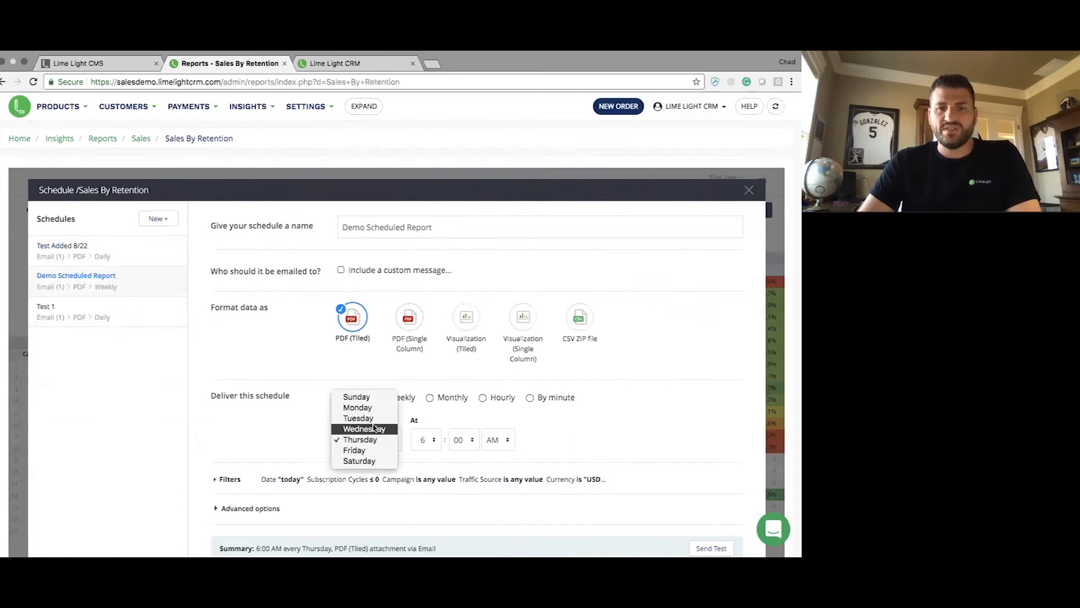
{"action": "left_click", "coordinate": [360, 418]}
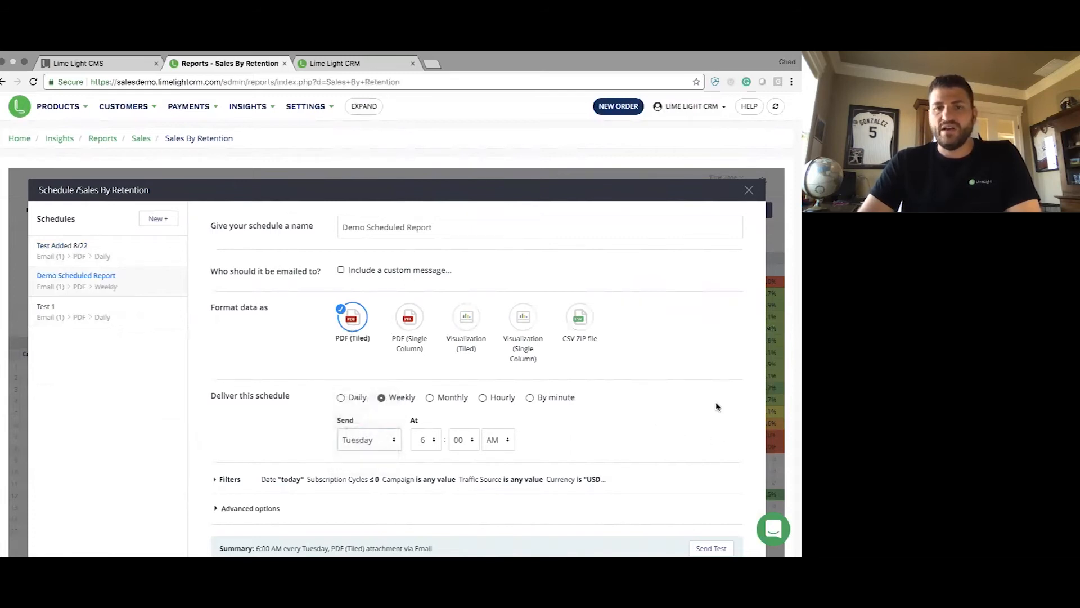
{"action": "scroll", "coordinate": [718, 406], "scroll_direction": "down", "scroll_amount": 10}
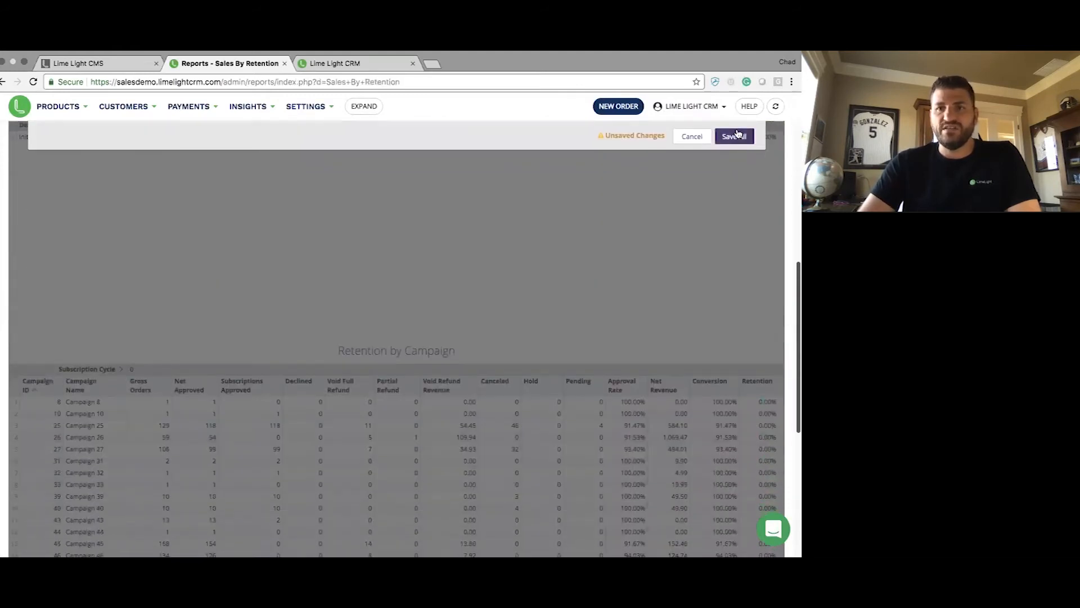
{"action": "left_click", "coordinate": [735, 135]}
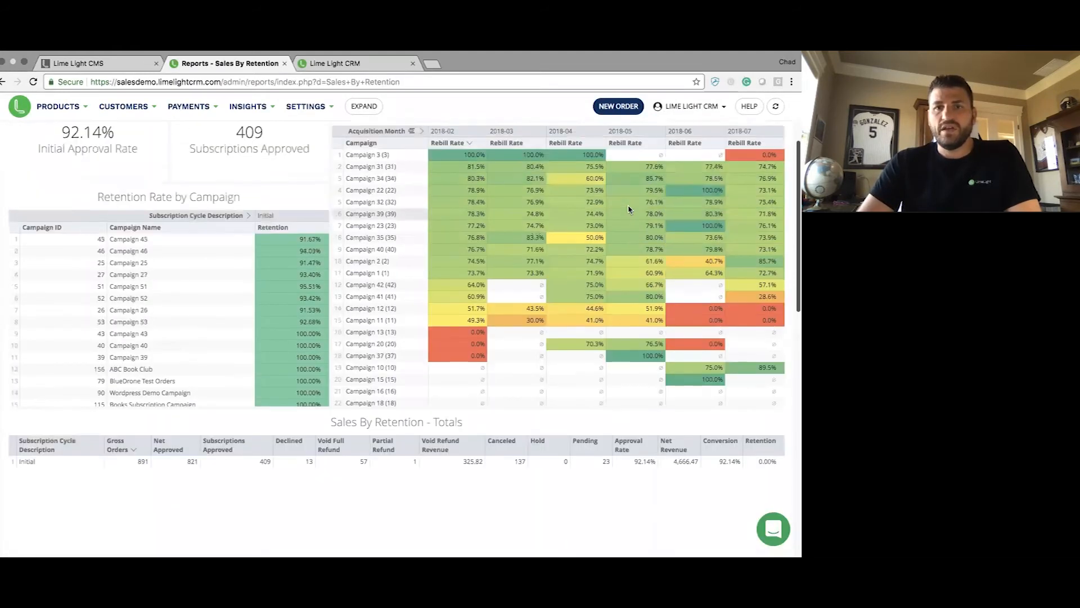
- Reopen the Sales By Retention scheduling dialog and review the settings and summary of the Demo Scheduled Report
{"action": "scroll", "coordinate": [630, 208], "scroll_direction": "up", "scroll_amount": 5}
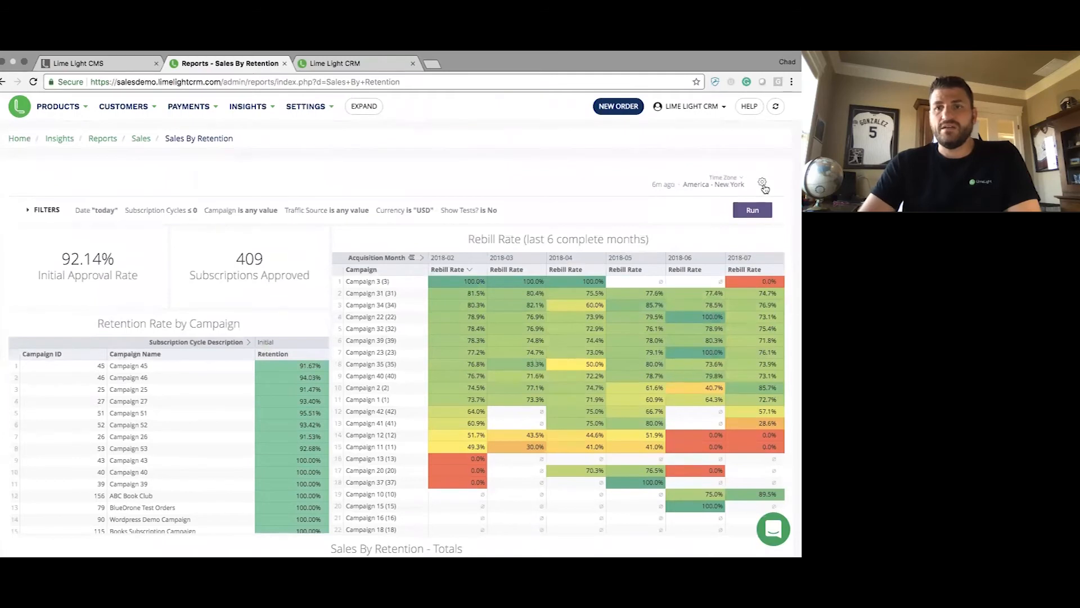
{"action": "left_click", "coordinate": [763, 183]}
{"action": "left_click", "coordinate": [658, 251]}
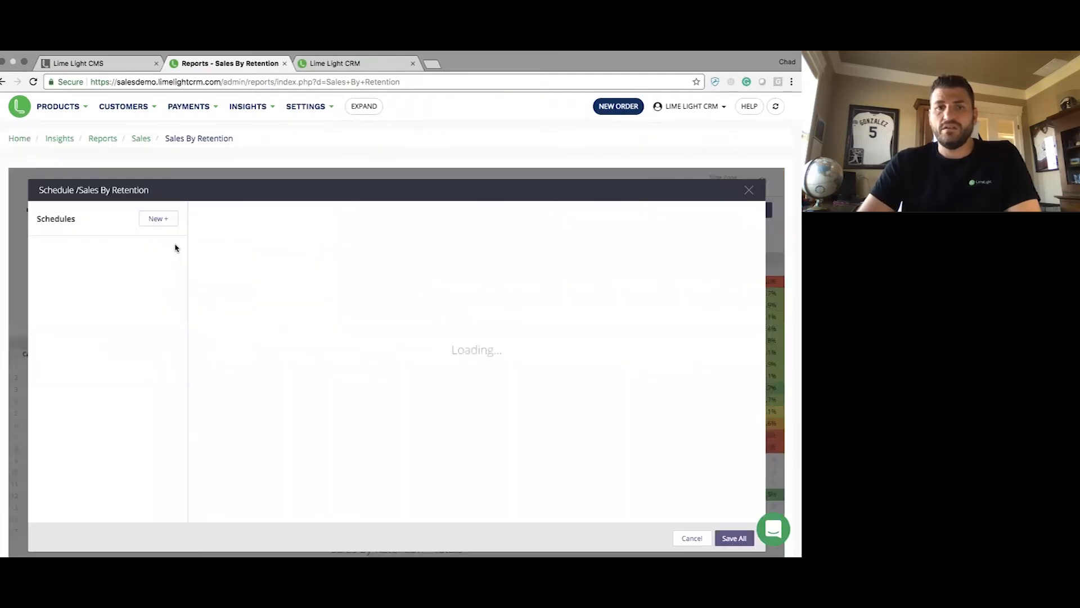
{"action": "left_click", "coordinate": [97, 278]}
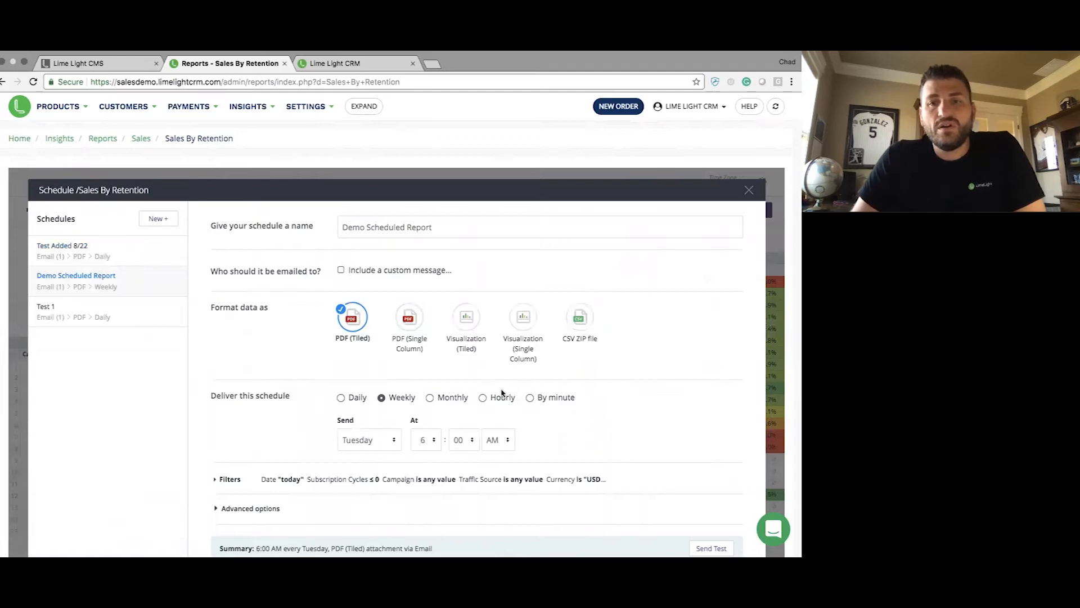
{"action": "scroll", "coordinate": [505, 393], "scroll_direction": "down", "scroll_amount": 2}
{"action": "scroll", "coordinate": [505, 392], "scroll_direction": "down", "scroll_amount": 3}
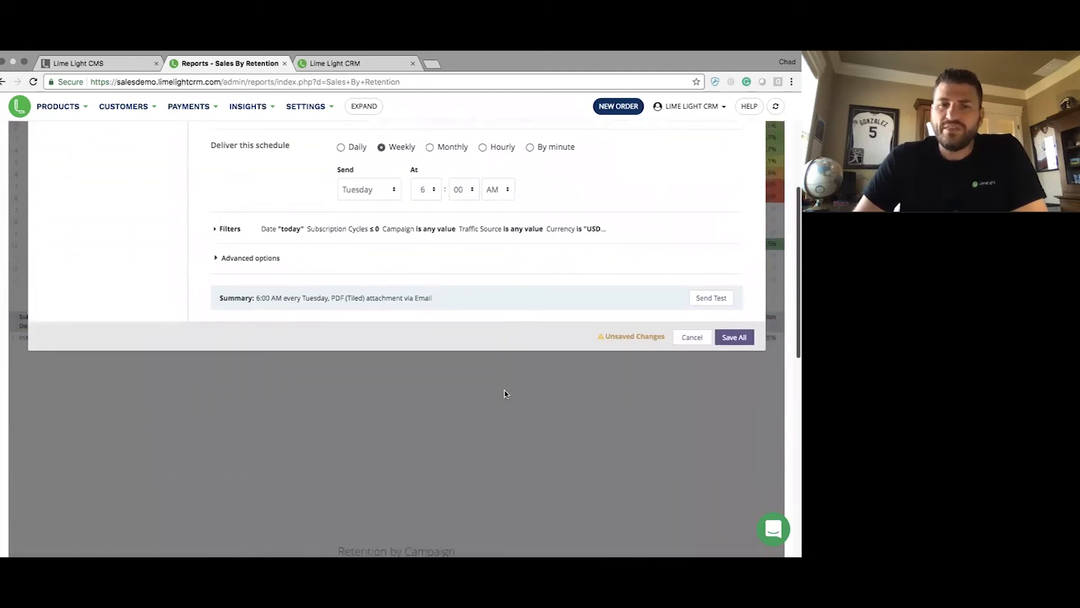
{"action": "scroll", "coordinate": [505, 392], "scroll_direction": "up", "scroll_amount": 5}
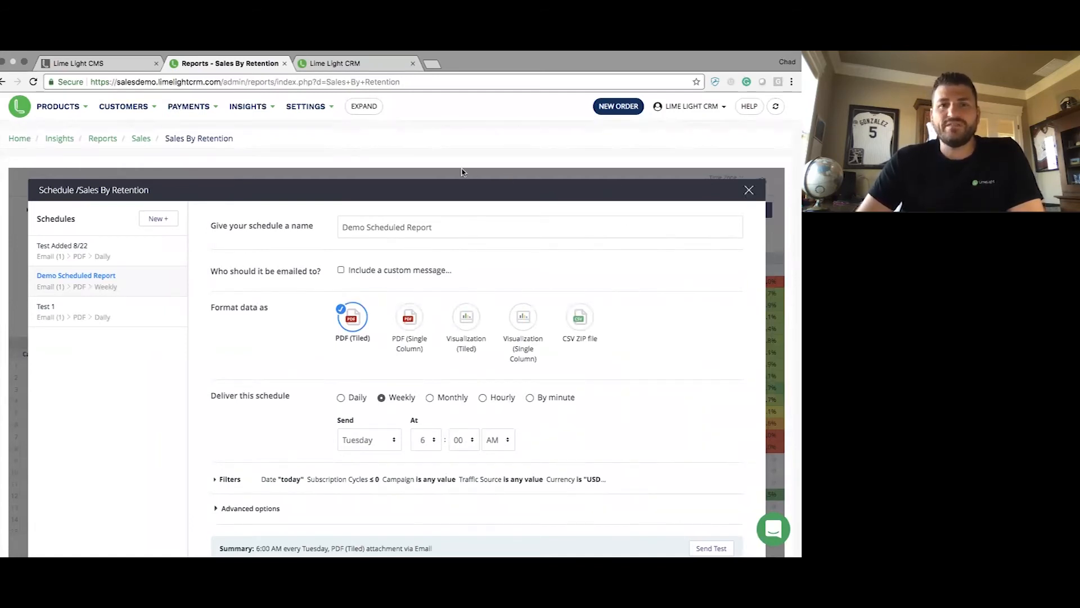
{"action": "left_click", "coordinate": [496, 171]}
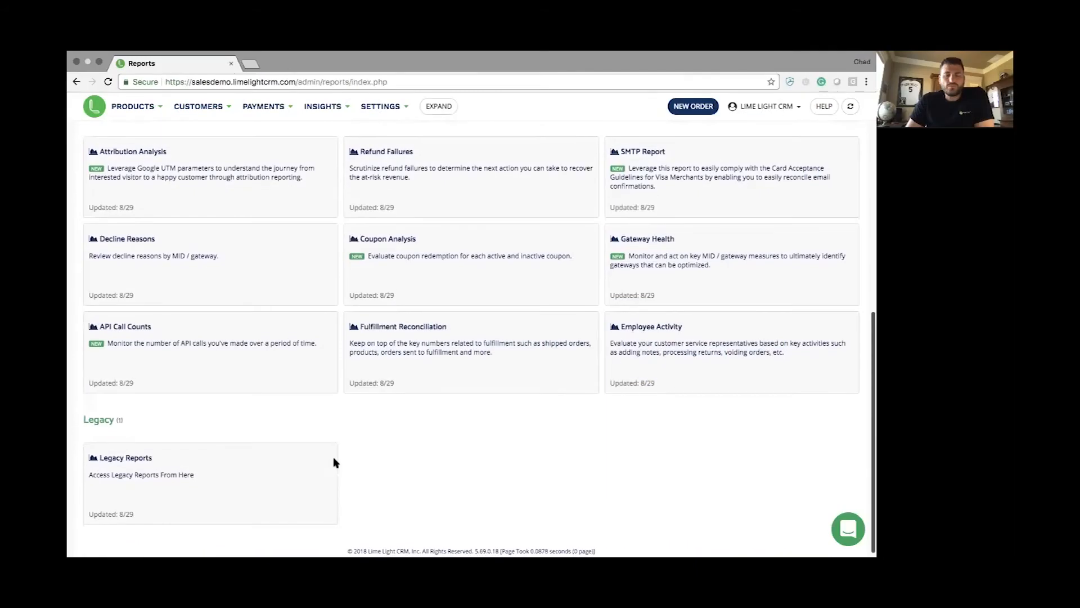
- Open the API Call Counts report from the operational reports and look over its metric types and call counts
{"action": "scroll", "coordinate": [333, 461], "scroll_direction": "down", "scroll_amount": 1}
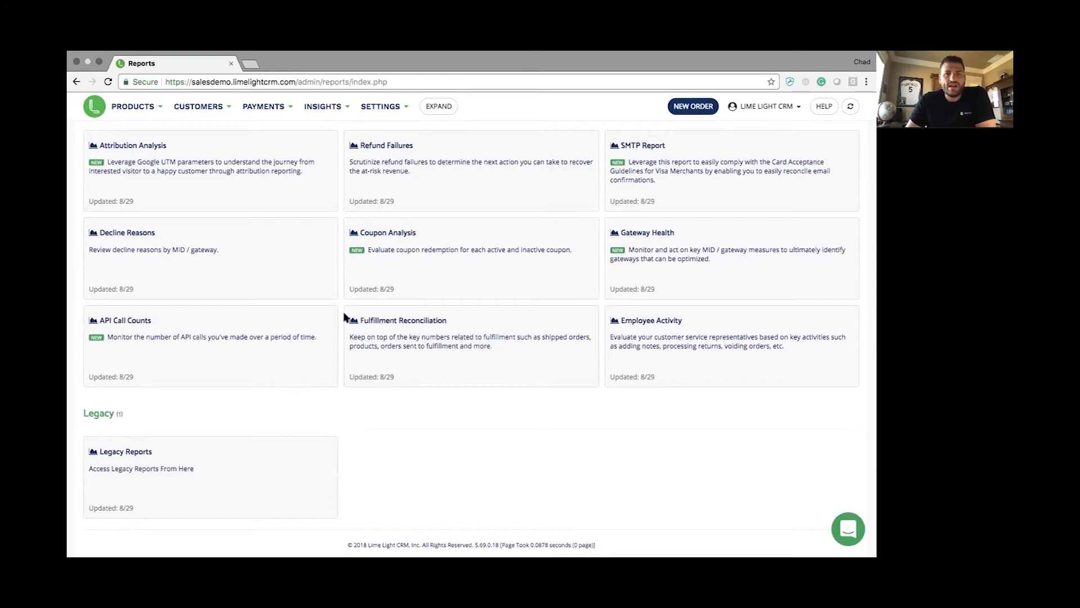
{"action": "left_click", "coordinate": [324, 110]}
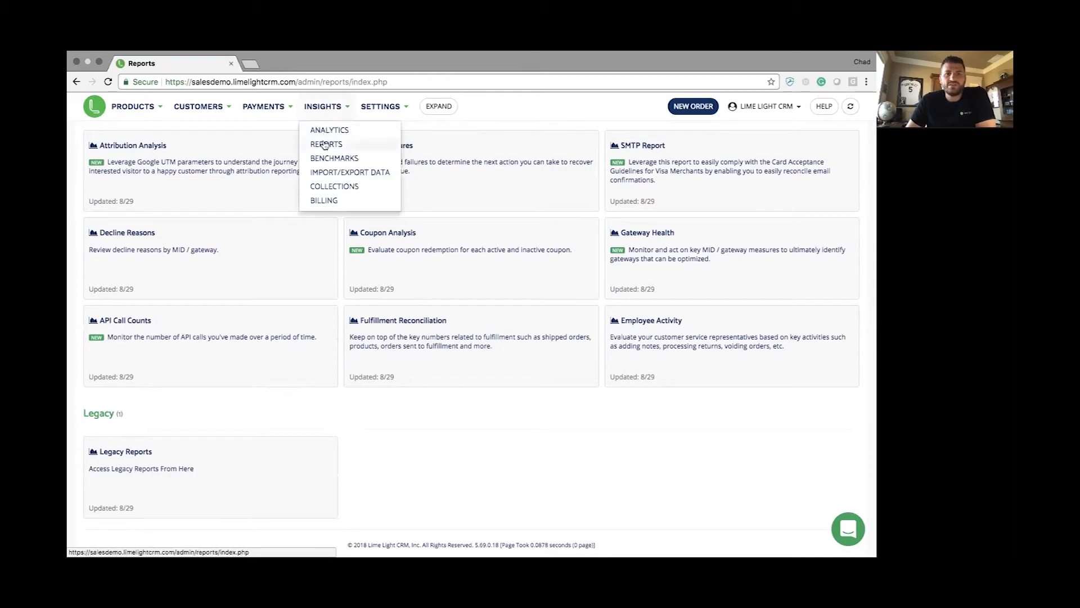
{"action": "left_click", "coordinate": [322, 144]}
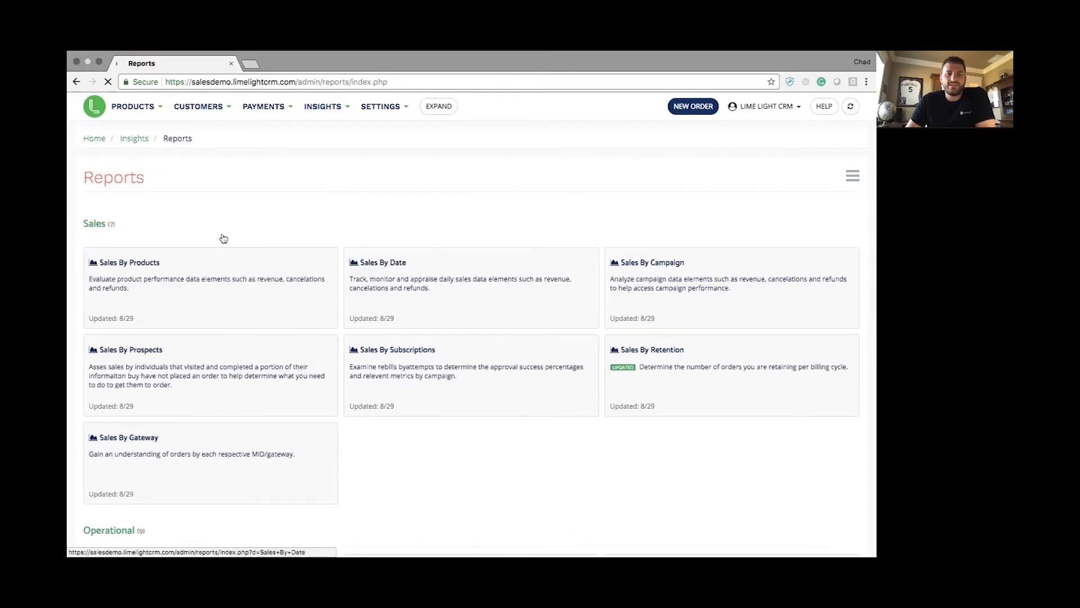
{"action": "scroll", "coordinate": [337, 187], "scroll_direction": "down", "scroll_amount": 8}
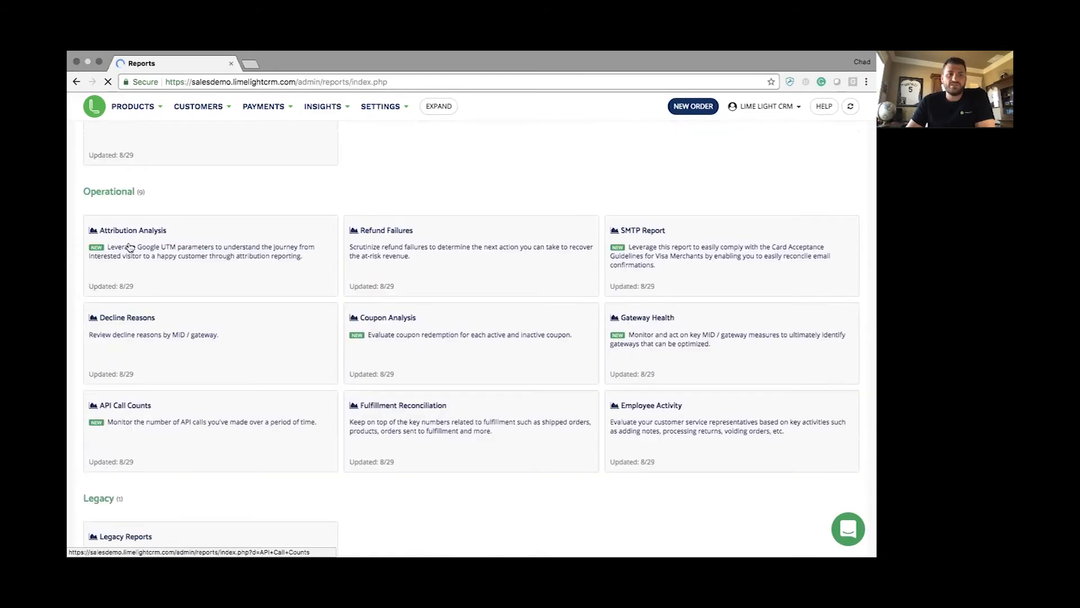
{"action": "scroll", "coordinate": [133, 391], "scroll_direction": "down", "scroll_amount": 2}
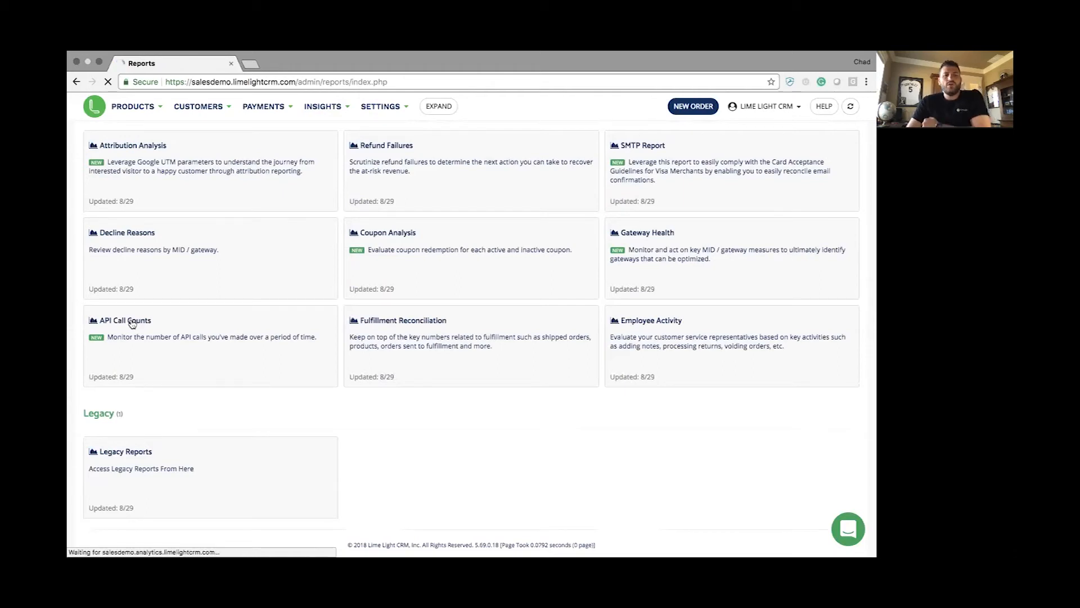
{"action": "left_click", "coordinate": [132, 323]}
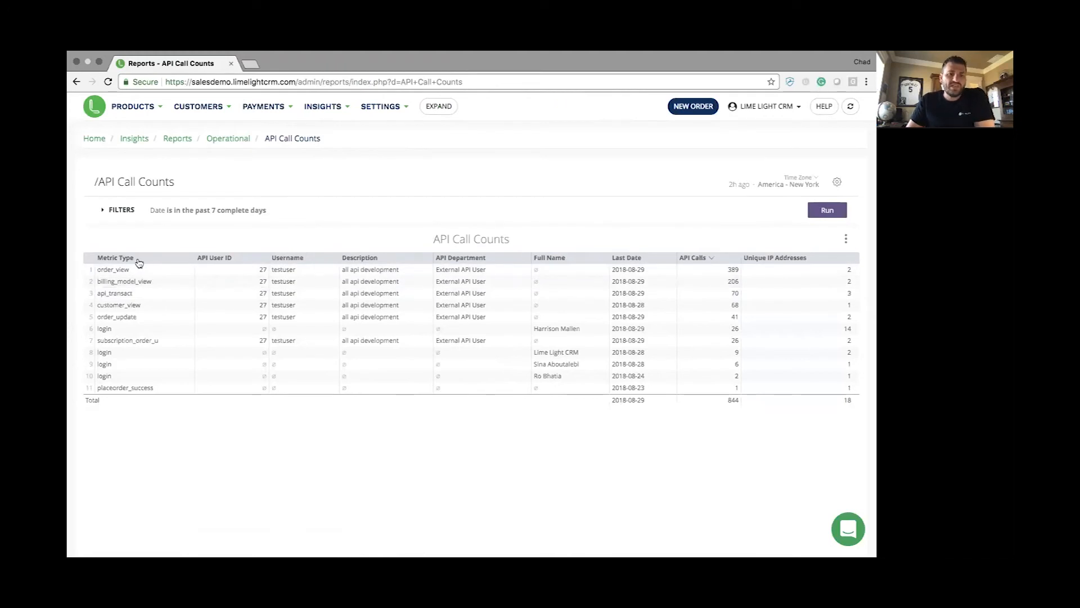
{"action": "scroll", "coordinate": [148, 362], "scroll_direction": "down", "scroll_amount": 2}
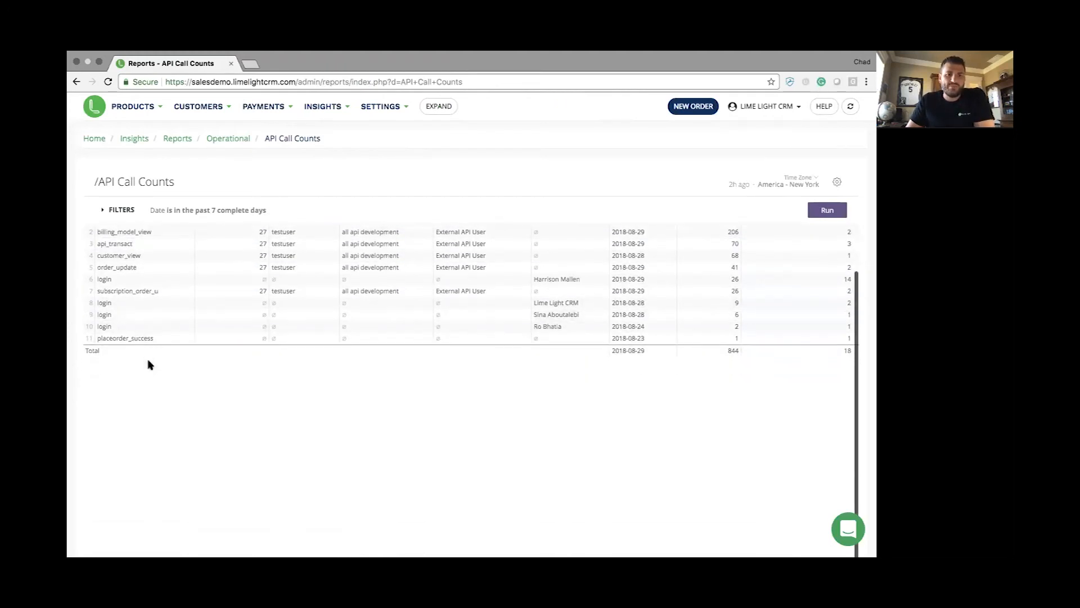
{"action": "scroll", "coordinate": [158, 296], "scroll_direction": "up", "scroll_amount": 2}
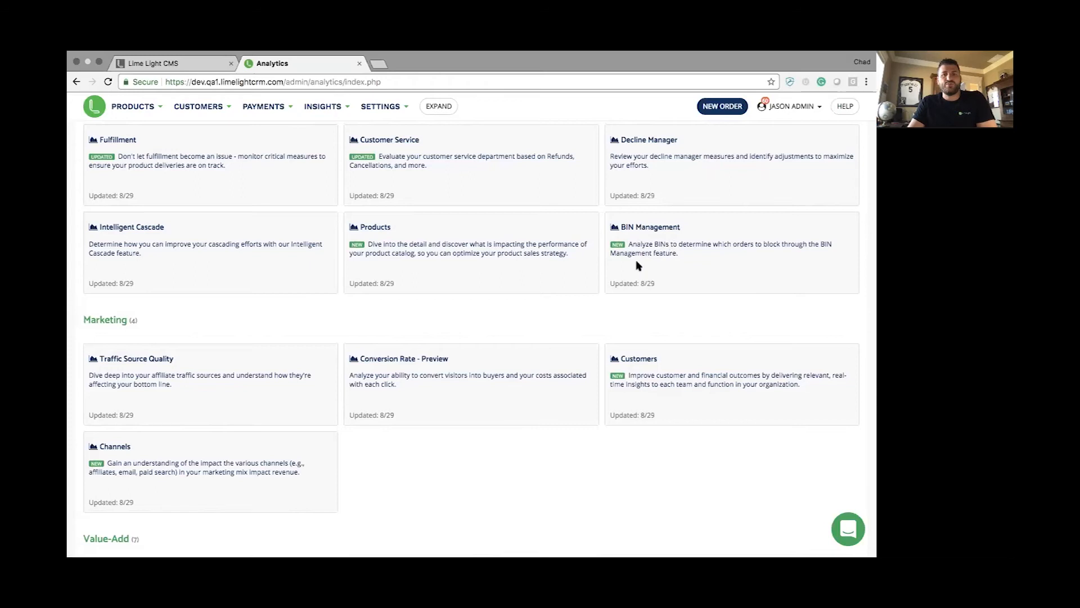
- Open the BIN Management dashboard from the Operational section of the Analytics page
{"action": "scroll", "coordinate": [638, 265], "scroll_direction": "up", "scroll_amount": 10}
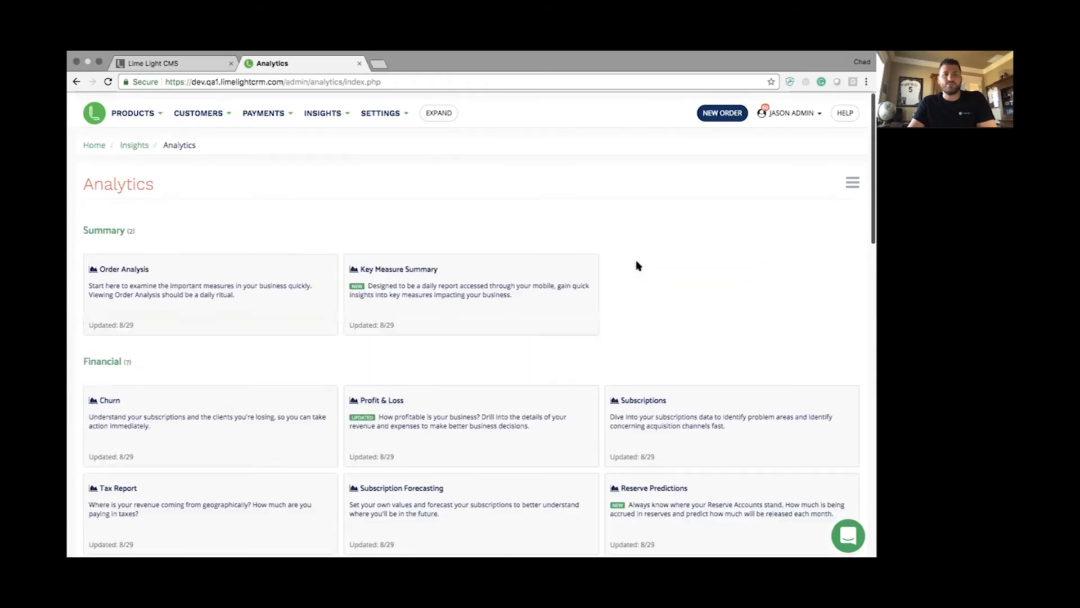
{"action": "left_click", "coordinate": [335, 107]}
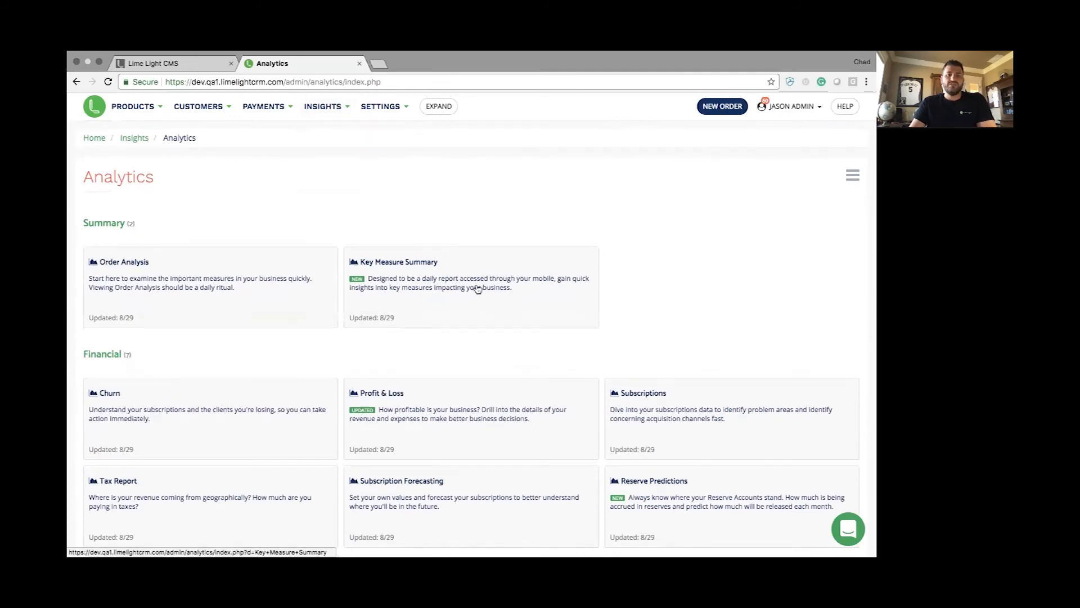
{"action": "scroll", "coordinate": [477, 289], "scroll_direction": "down", "scroll_amount": 12}
{"action": "scroll", "coordinate": [477, 289], "scroll_direction": "up", "scroll_amount": 1}
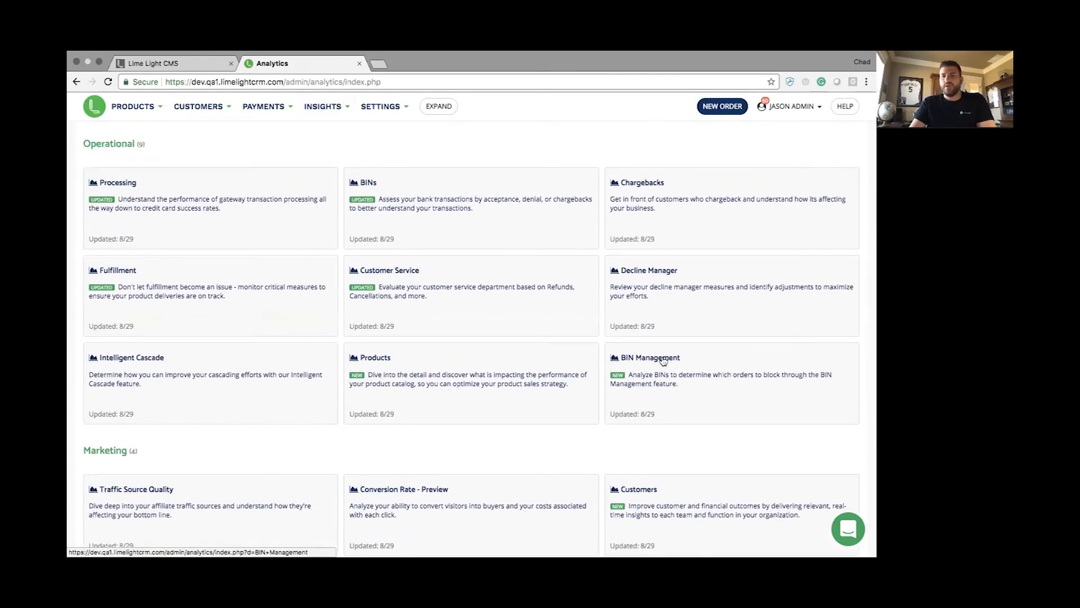
{"action": "left_click", "coordinate": [662, 361]}
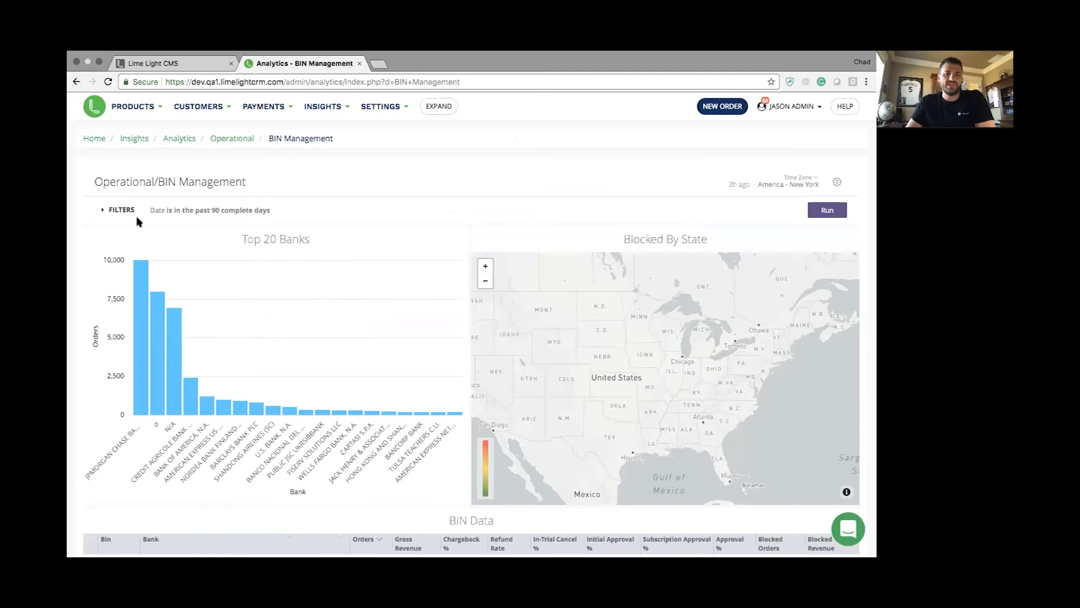
- Check the BIN Management dashboard's date filter and inspect individual bars in the Top 20 Banks chart
{"action": "left_click", "coordinate": [102, 210]}
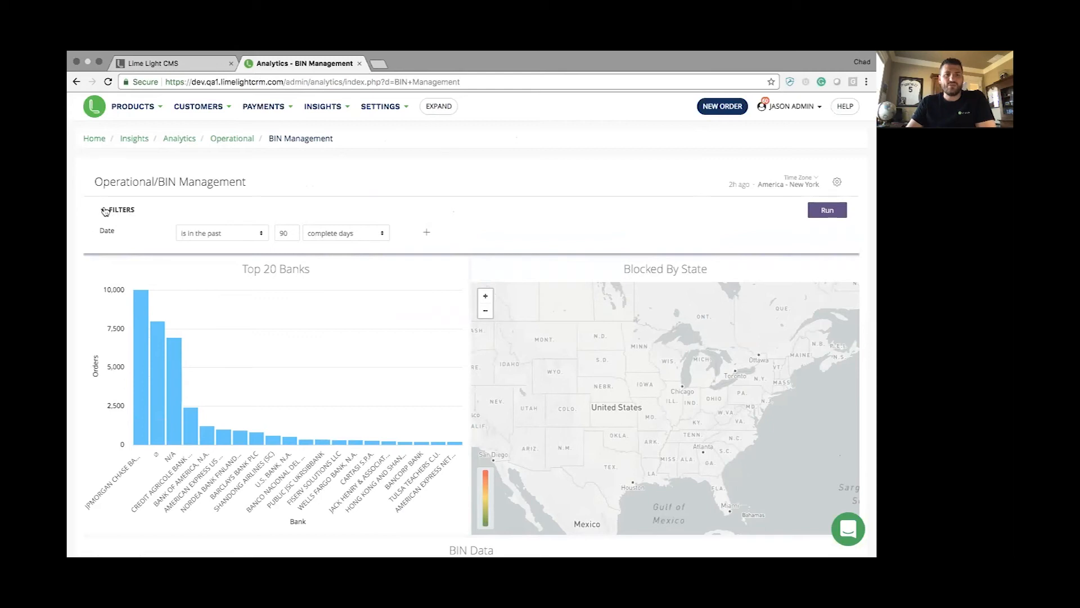
{"action": "left_click", "coordinate": [105, 211]}
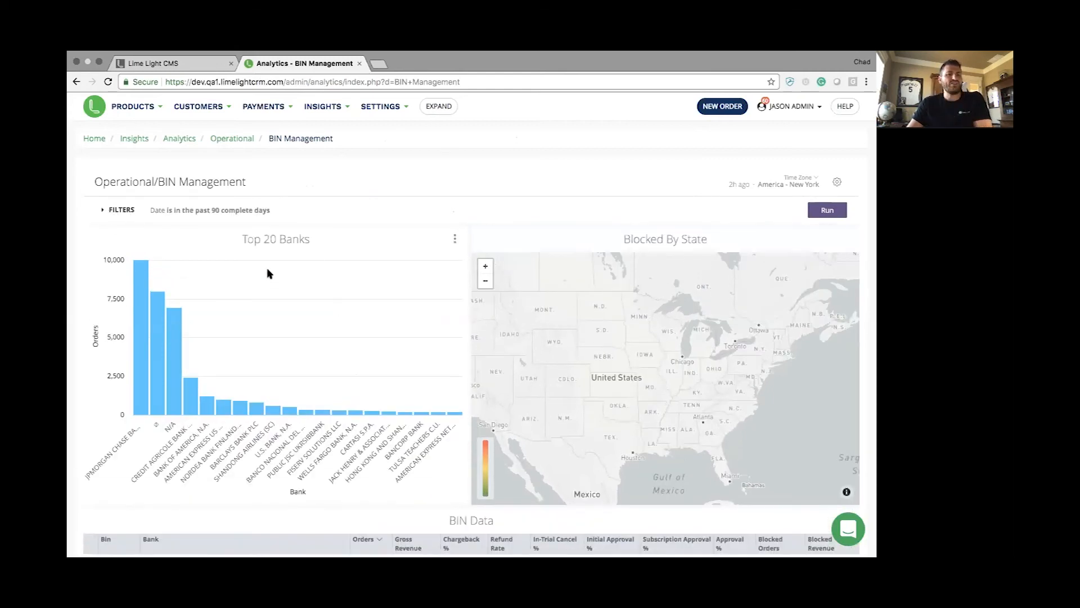
{"action": "mouse_move", "coordinate": [144, 272]}
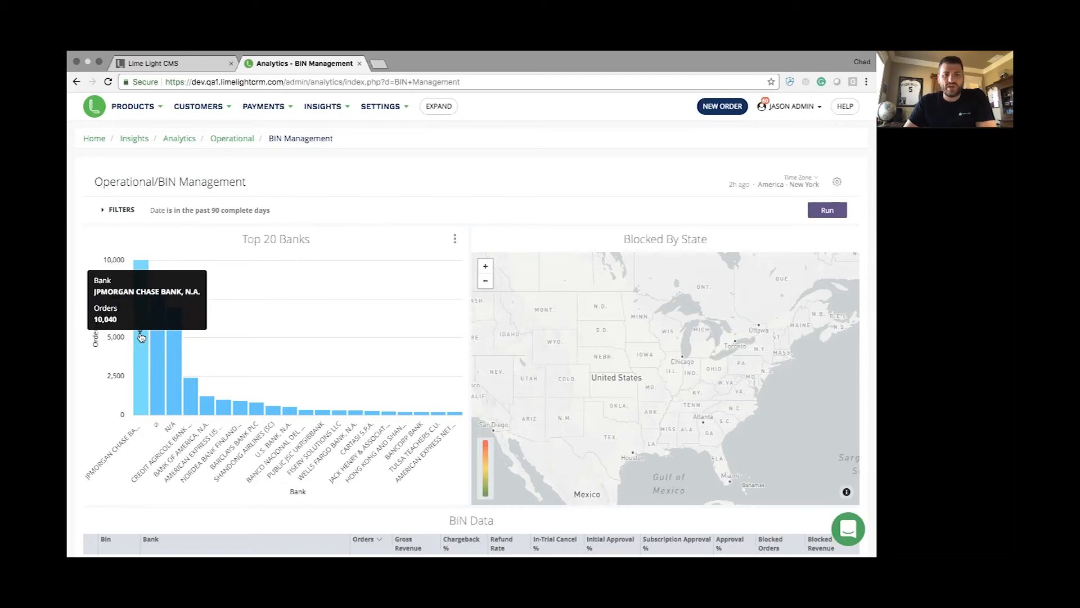
{"action": "mouse_move", "coordinate": [453, 415]}
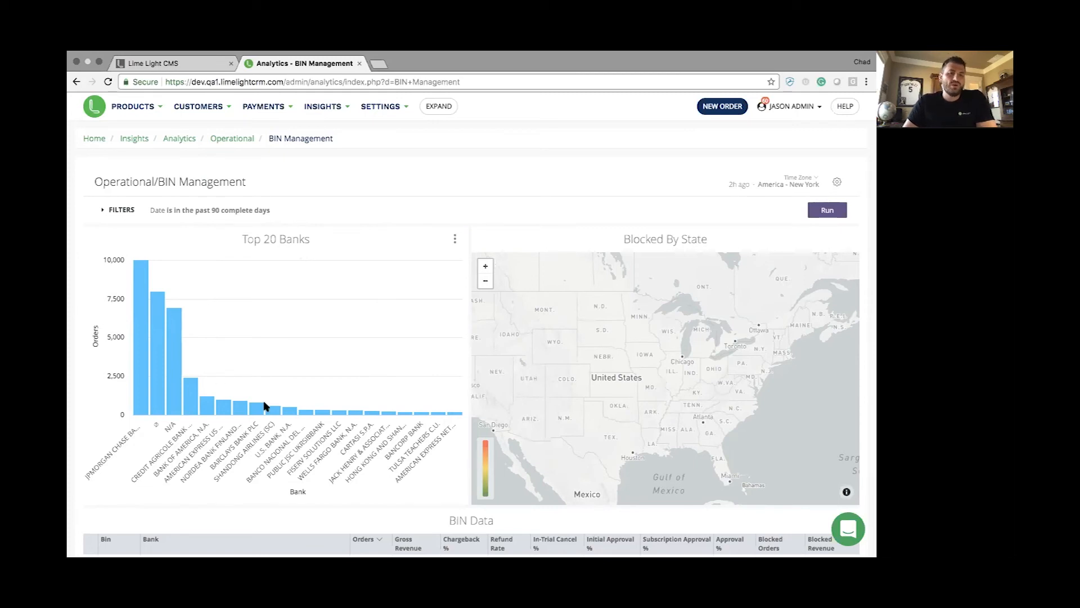
{"action": "mouse_move", "coordinate": [157, 331]}
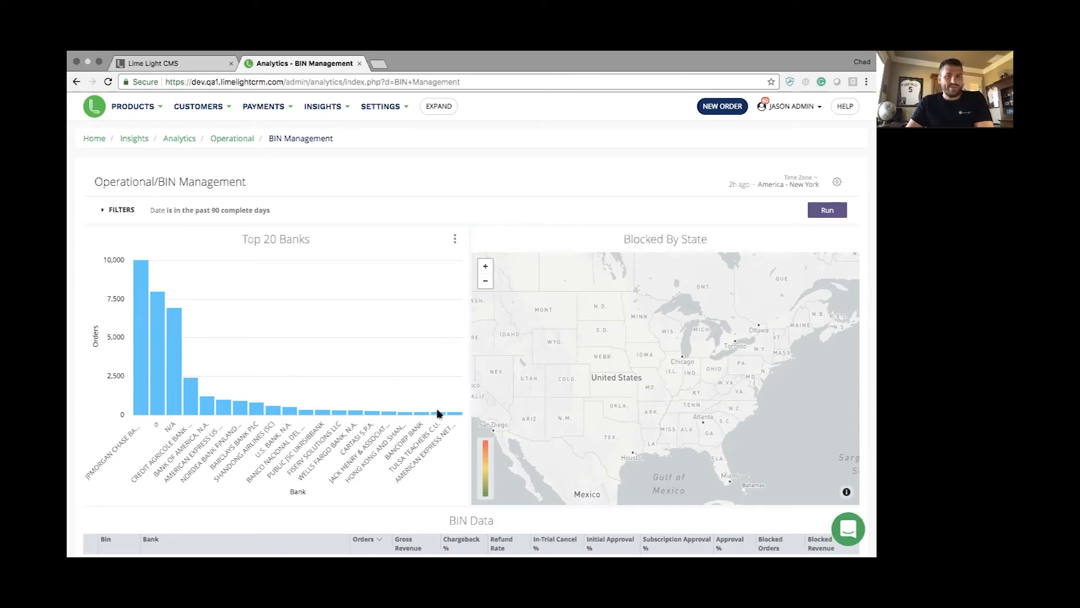
- Examine the Blocked By State map across the United States and the bank rows of the BIN Data table
{"action": "scroll", "coordinate": [447, 405], "scroll_direction": "down", "scroll_amount": 2}
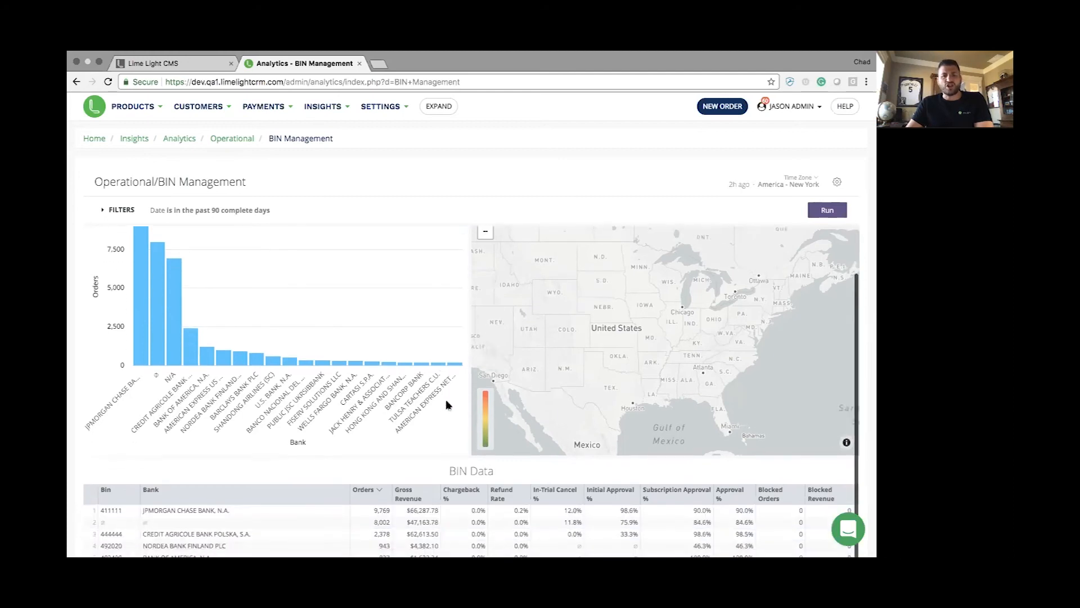
{"action": "mouse_move", "coordinate": [565, 498]}
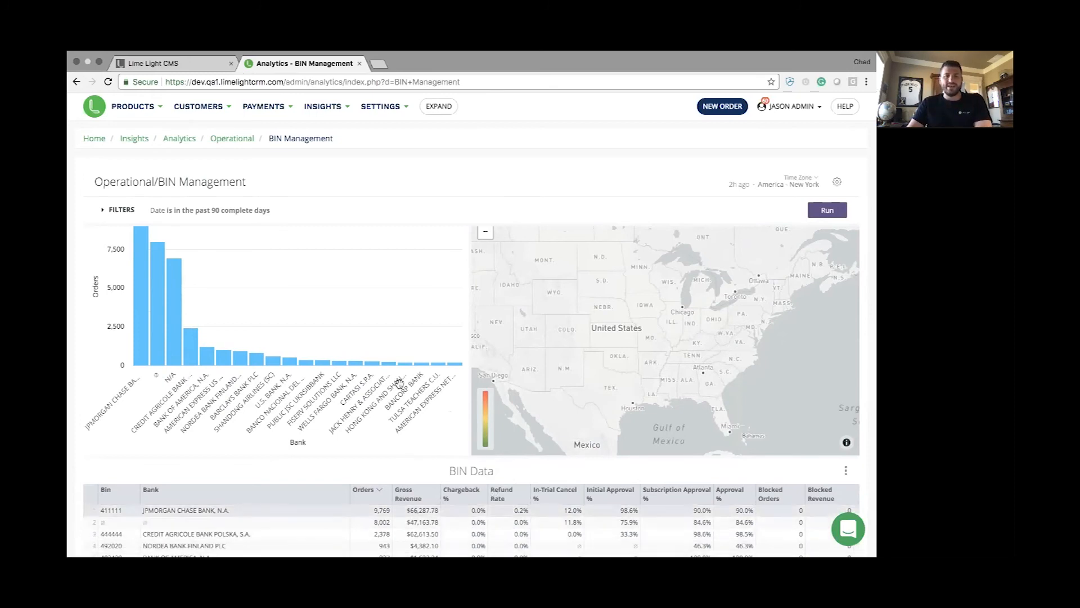
{"action": "scroll", "coordinate": [400, 386], "scroll_direction": "up", "scroll_amount": 2}
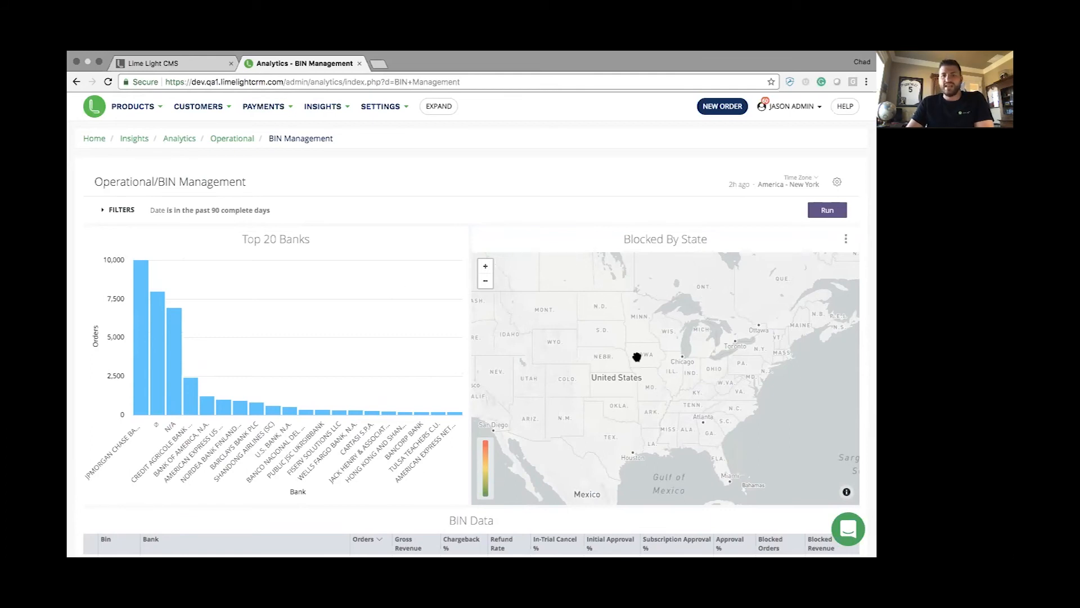
{"action": "left_click_drag", "start_coordinate": [562, 361], "coordinate": [584, 350]}
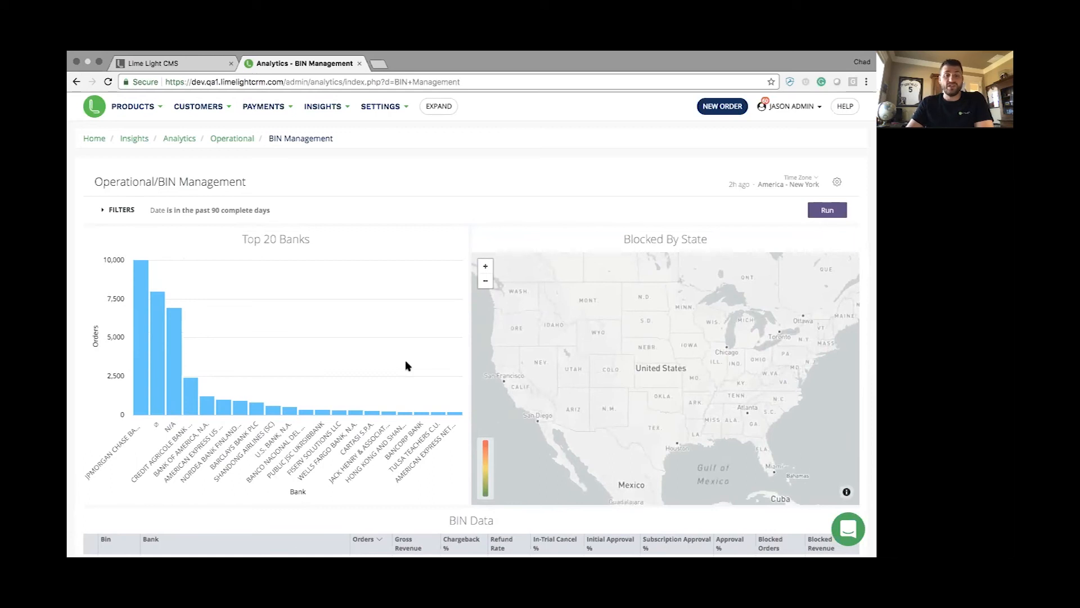
{"action": "scroll", "coordinate": [410, 351], "scroll_direction": "down", "scroll_amount": 4}
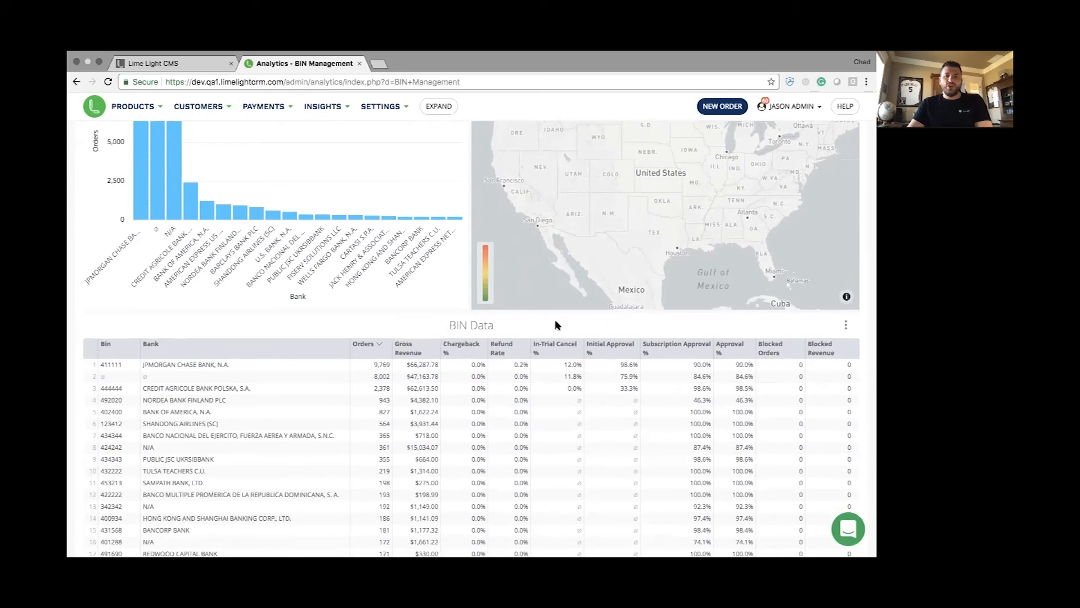
{"action": "scroll", "coordinate": [501, 336], "scroll_direction": "down", "scroll_amount": 2}
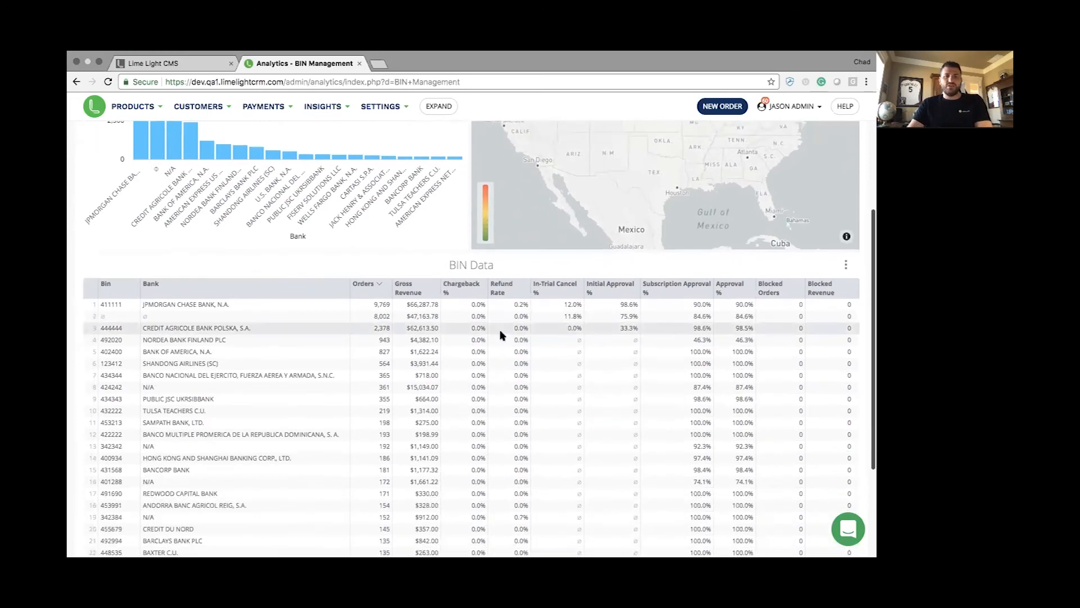
{"action": "scroll", "coordinate": [500, 336], "scroll_direction": "down", "scroll_amount": 2}
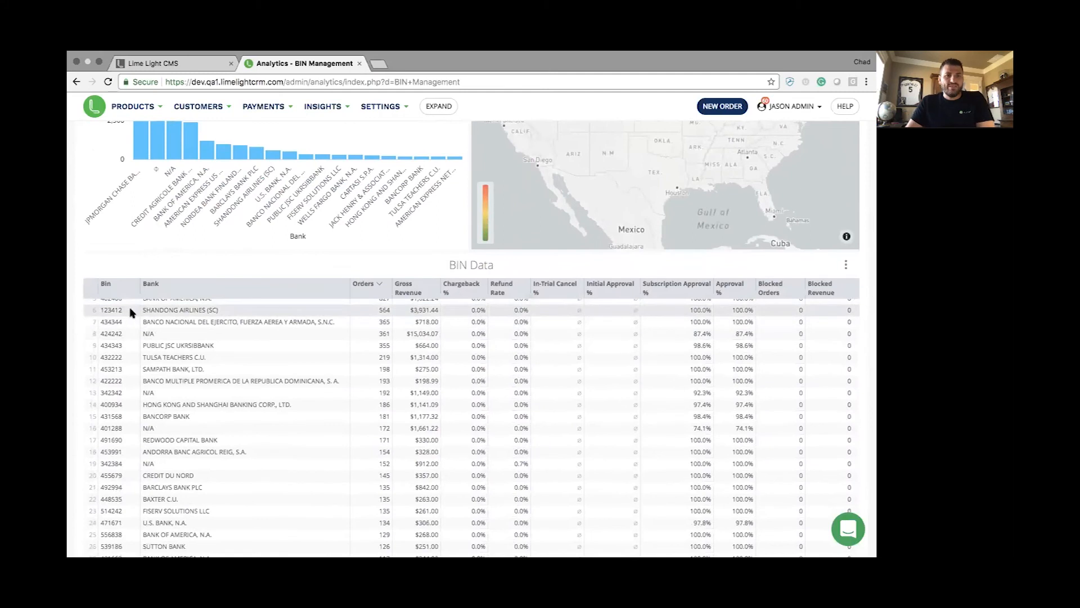
- Examine the first rows of the BIN Data table, from the Orders column across to Blocked Orders
{"action": "scroll", "coordinate": [127, 311], "scroll_direction": "up", "scroll_amount": 2}
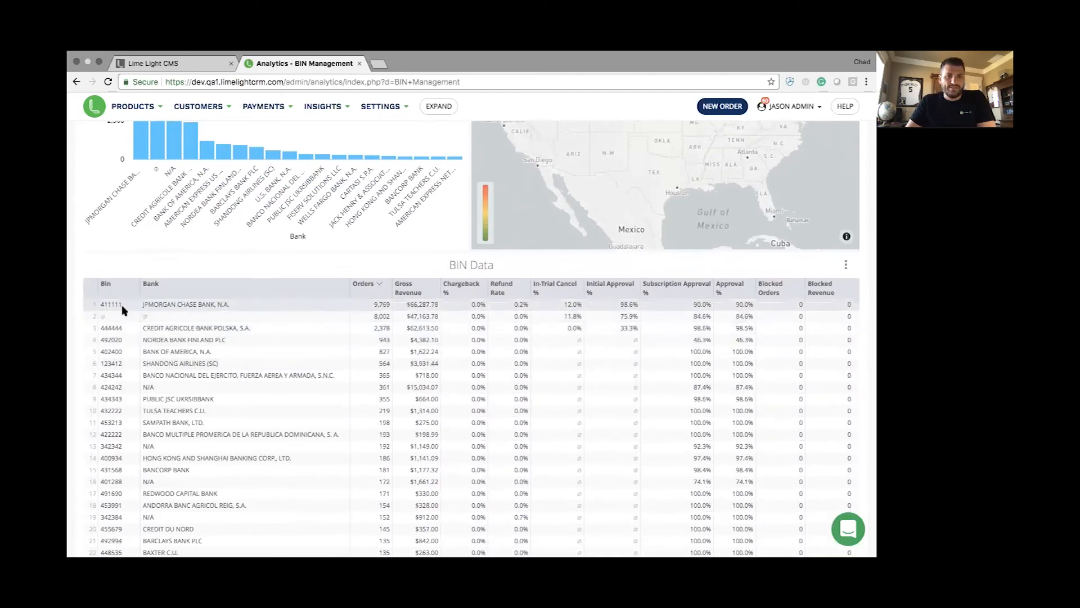
{"action": "scroll", "coordinate": [115, 315], "scroll_direction": "up", "scroll_amount": 1}
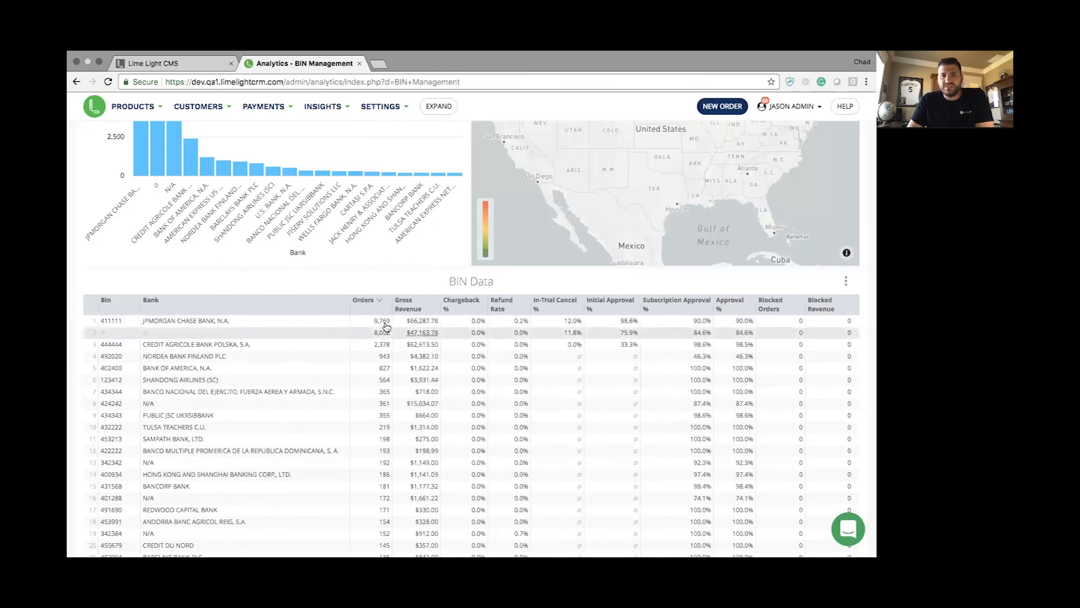
{"action": "scroll", "coordinate": [383, 328], "scroll_direction": "up", "scroll_amount": 1}
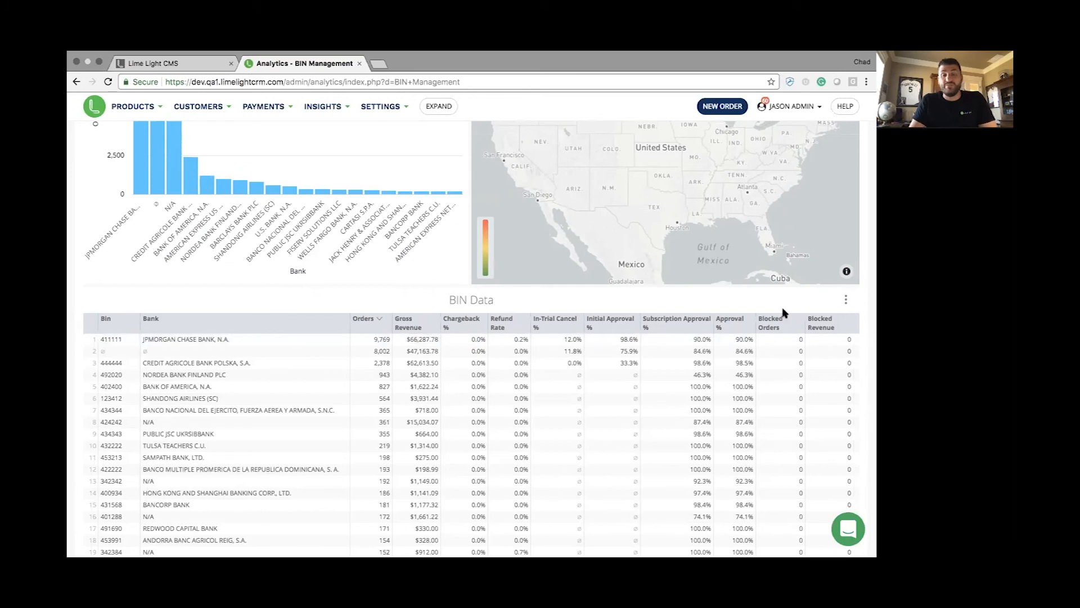
{"action": "scroll", "coordinate": [786, 315], "scroll_direction": "up", "scroll_amount": 1}
{"action": "scroll", "coordinate": [786, 309], "scroll_direction": "down", "scroll_amount": 5}
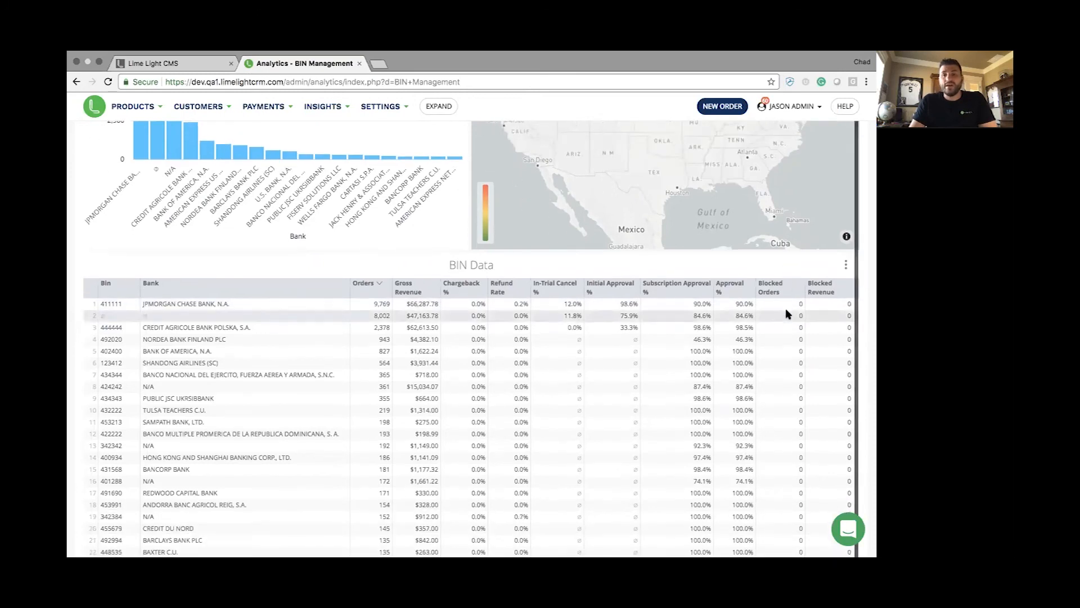
- Read the In-Trial Cancel %, Refund Rate and Chargeback % column definitions in the BIN Data table and review its top bank rows
{"action": "scroll", "coordinate": [671, 377], "scroll_direction": "up", "scroll_amount": 4}
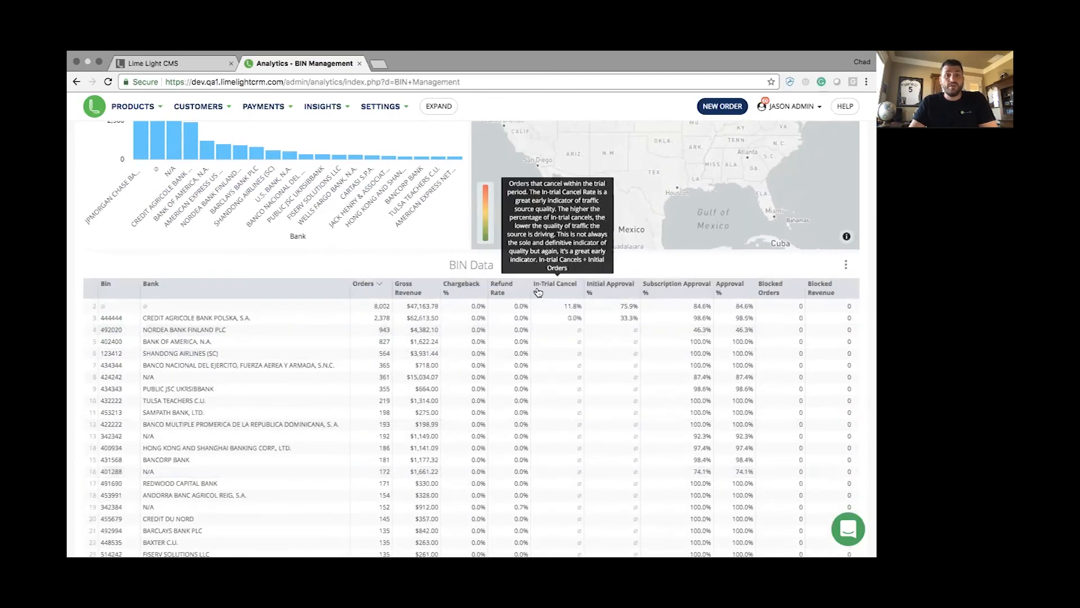
{"action": "mouse_move", "coordinate": [510, 291]}
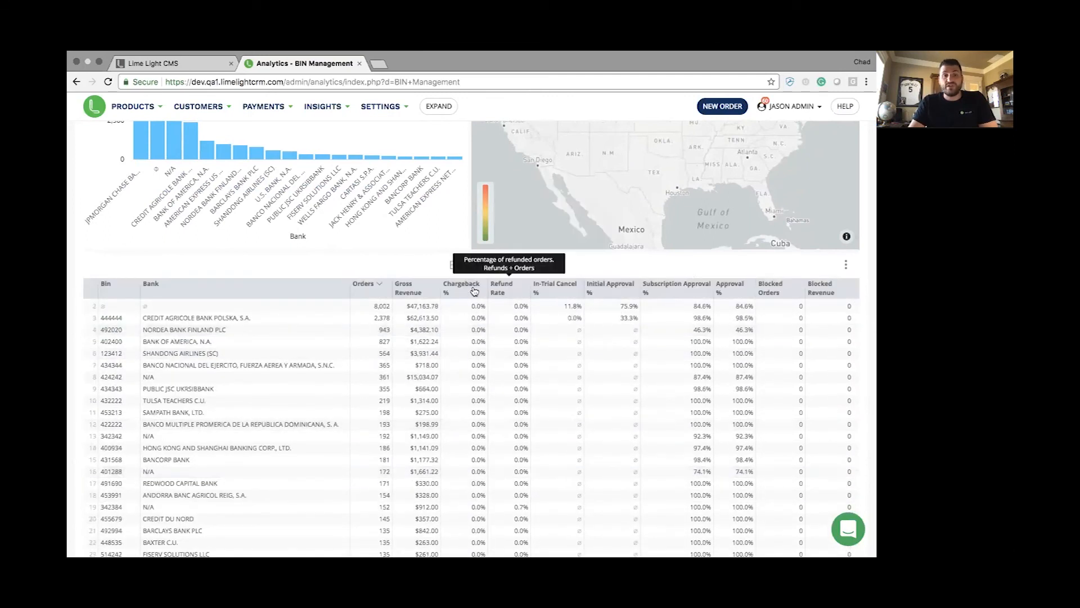
{"action": "mouse_move", "coordinate": [469, 292]}
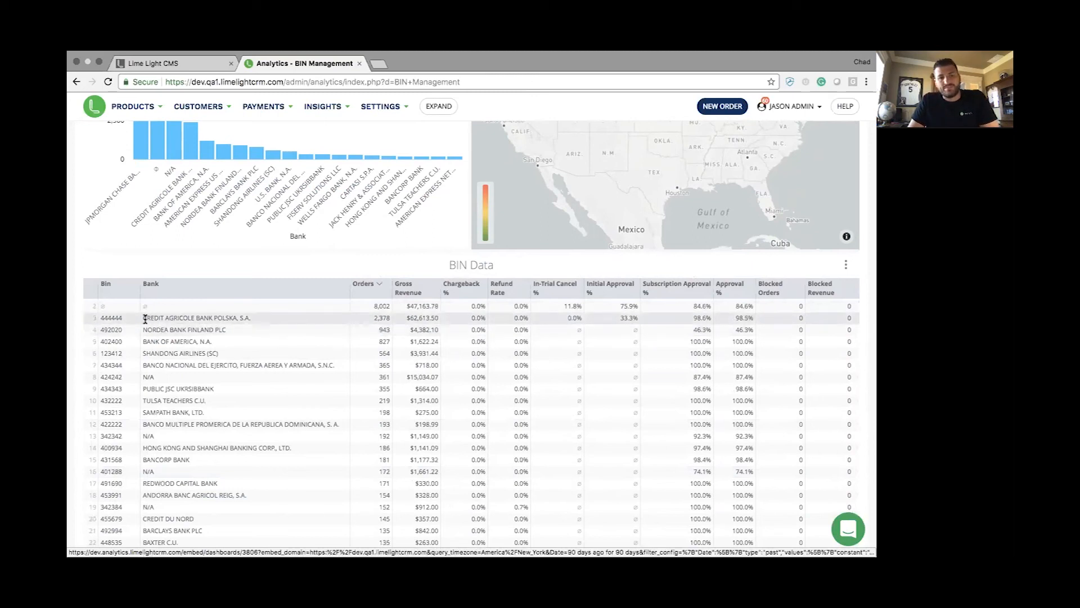
{"action": "scroll", "coordinate": [164, 326], "scroll_direction": "up", "scroll_amount": 1}
{"action": "scroll", "coordinate": [164, 325], "scroll_direction": "up", "scroll_amount": 1}
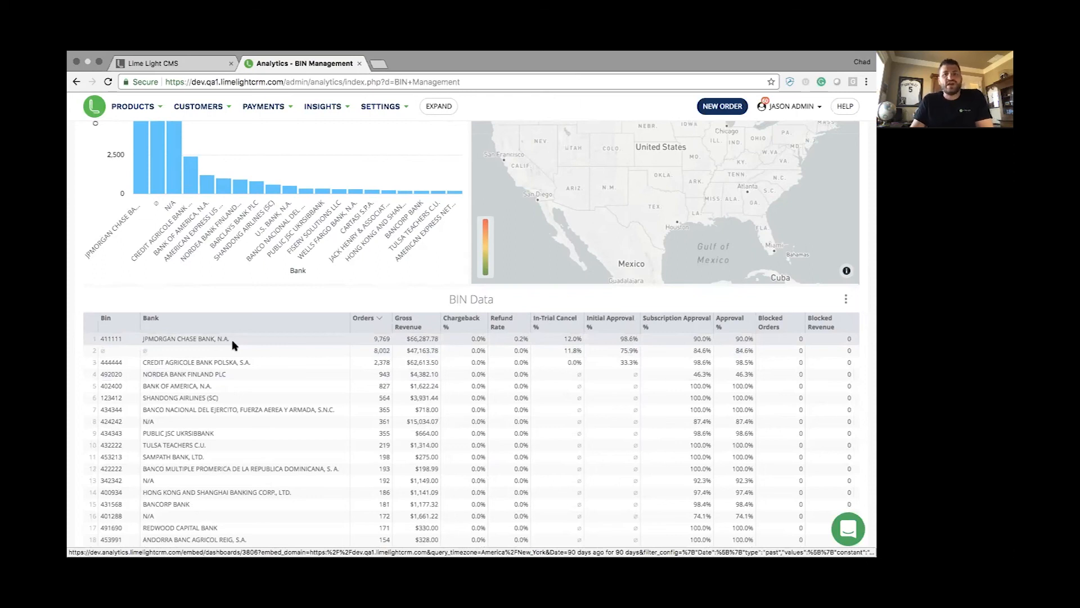
{"action": "scroll", "coordinate": [250, 352], "scroll_direction": "up", "scroll_amount": 1}
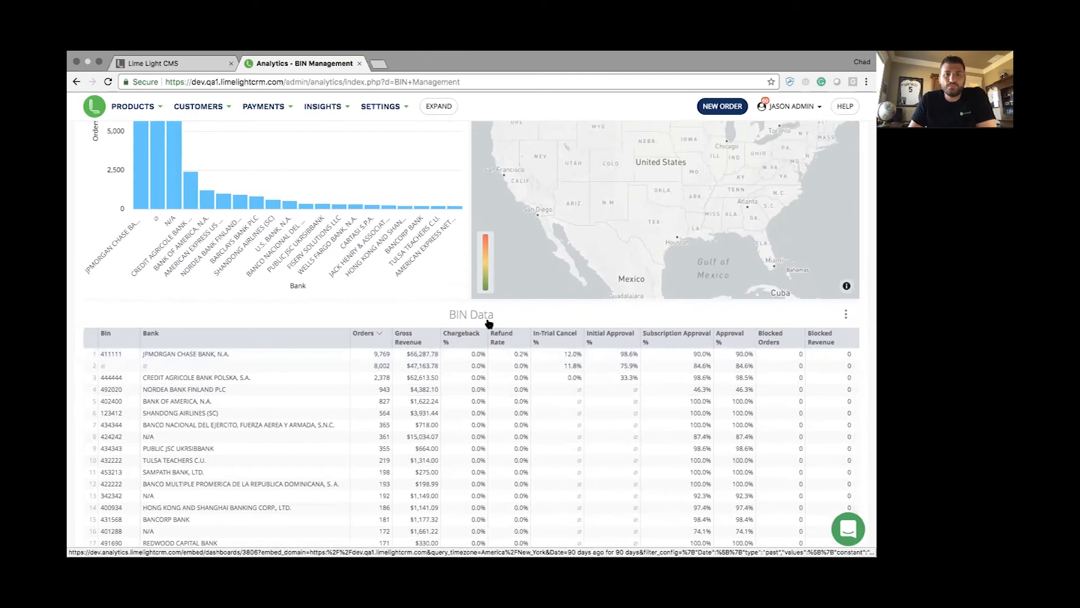
{"action": "scroll", "coordinate": [489, 324], "scroll_direction": "up", "scroll_amount": 1}
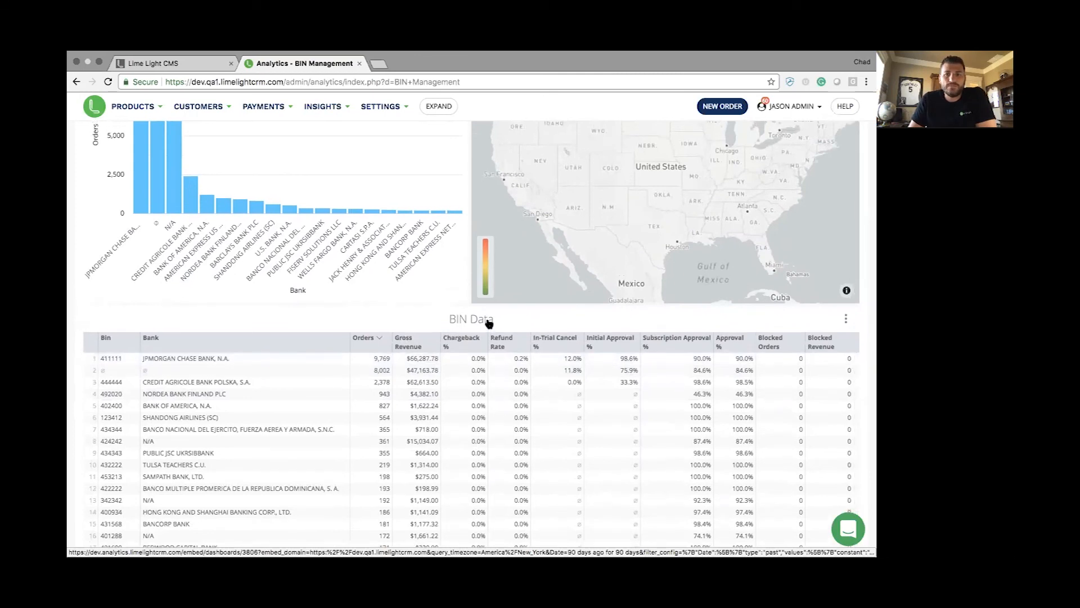